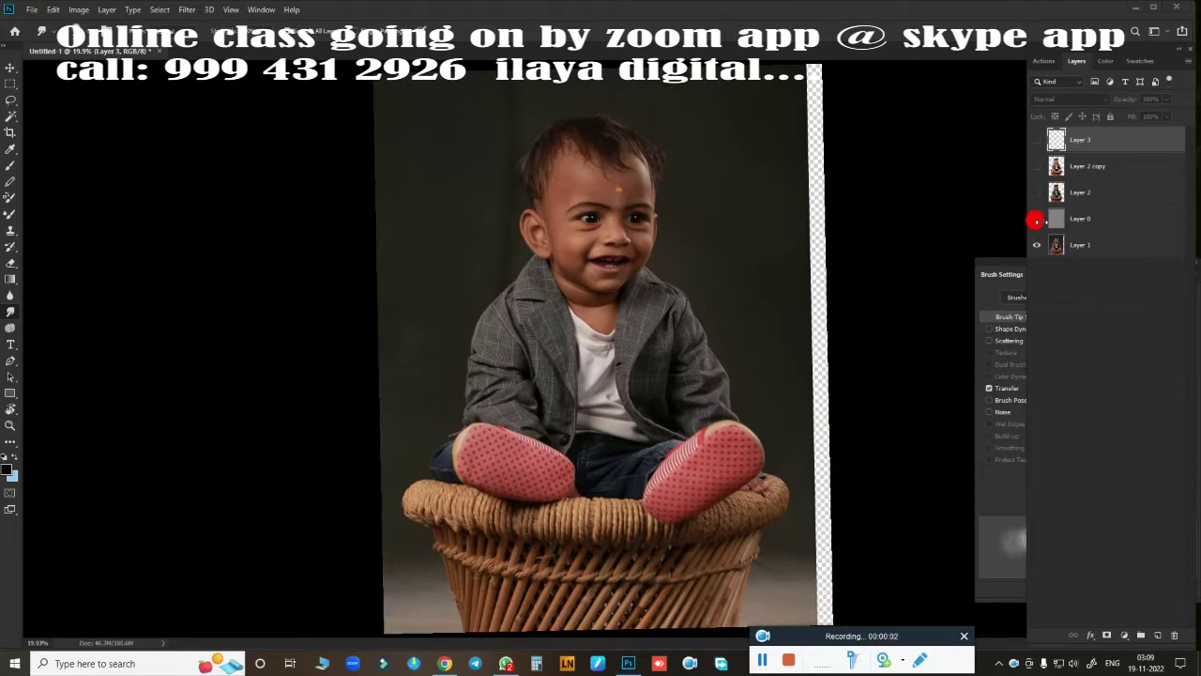
Show Layer 0, Layer 2 and Layer 2 copy, then zoom in on the baby's face.
click(1036, 218)
click(1036, 192)
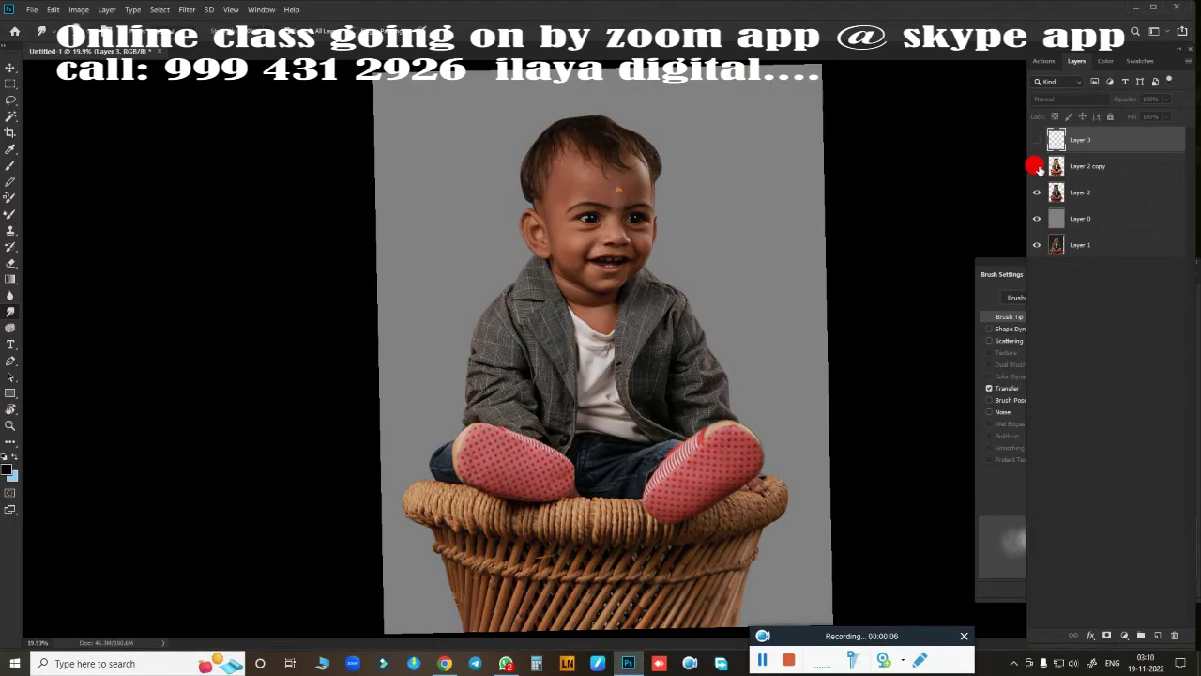
click(1036, 166)
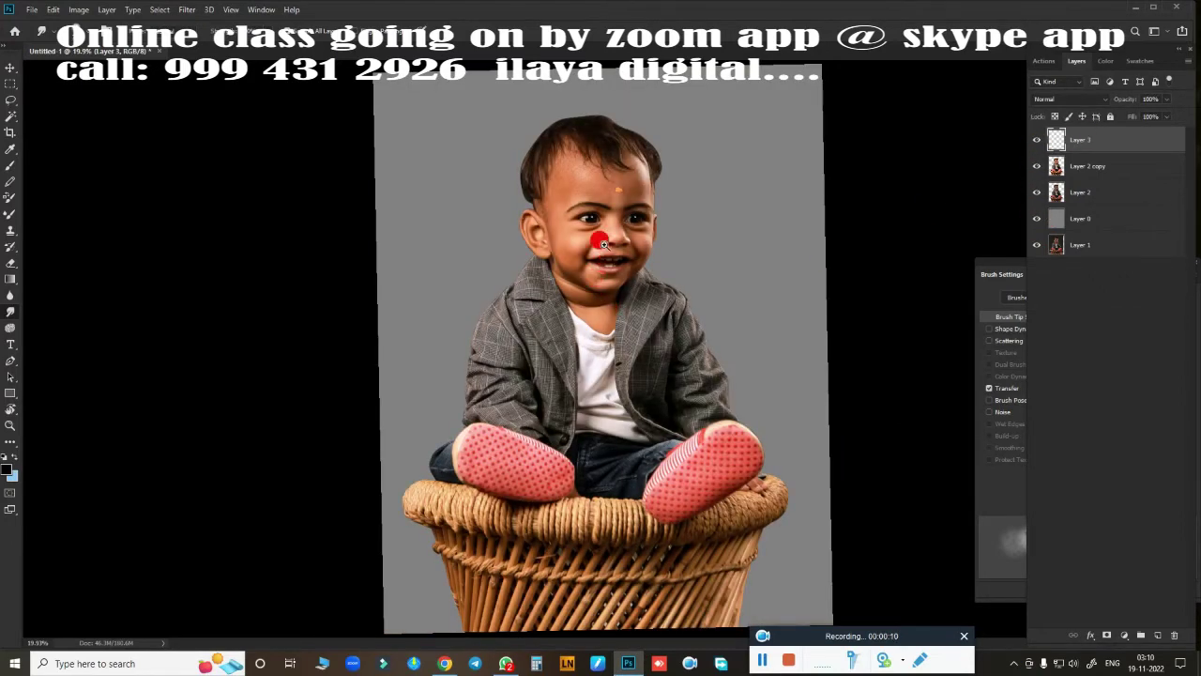
drag(604, 243, 634, 299)
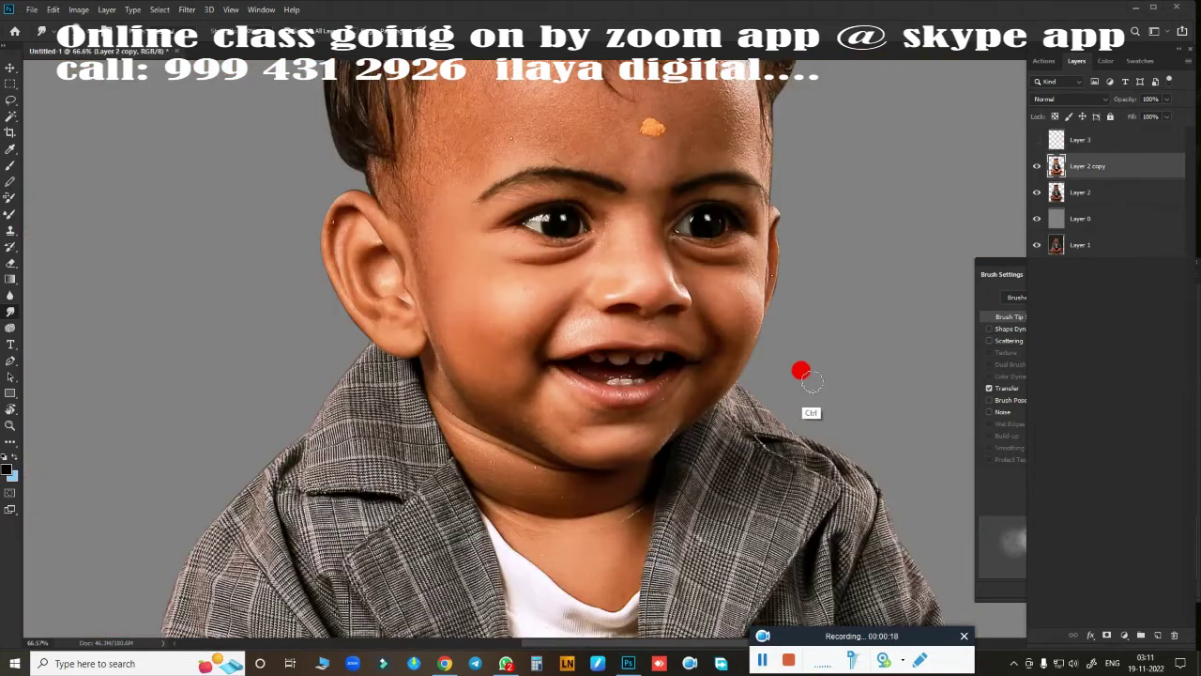
Duplicate the sharpened baby layer and smooth the skin on and beside the nose.
key(ctrl+j)
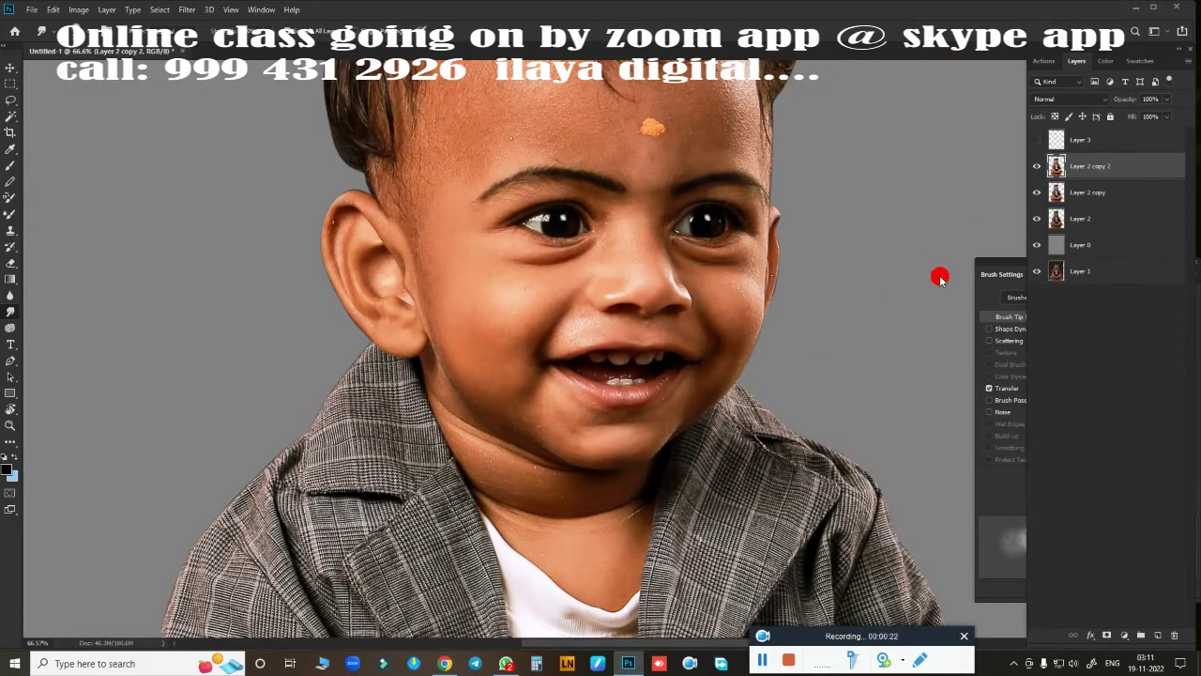
scroll(692, 300, up, 3)
scroll(751, 316, up, 2)
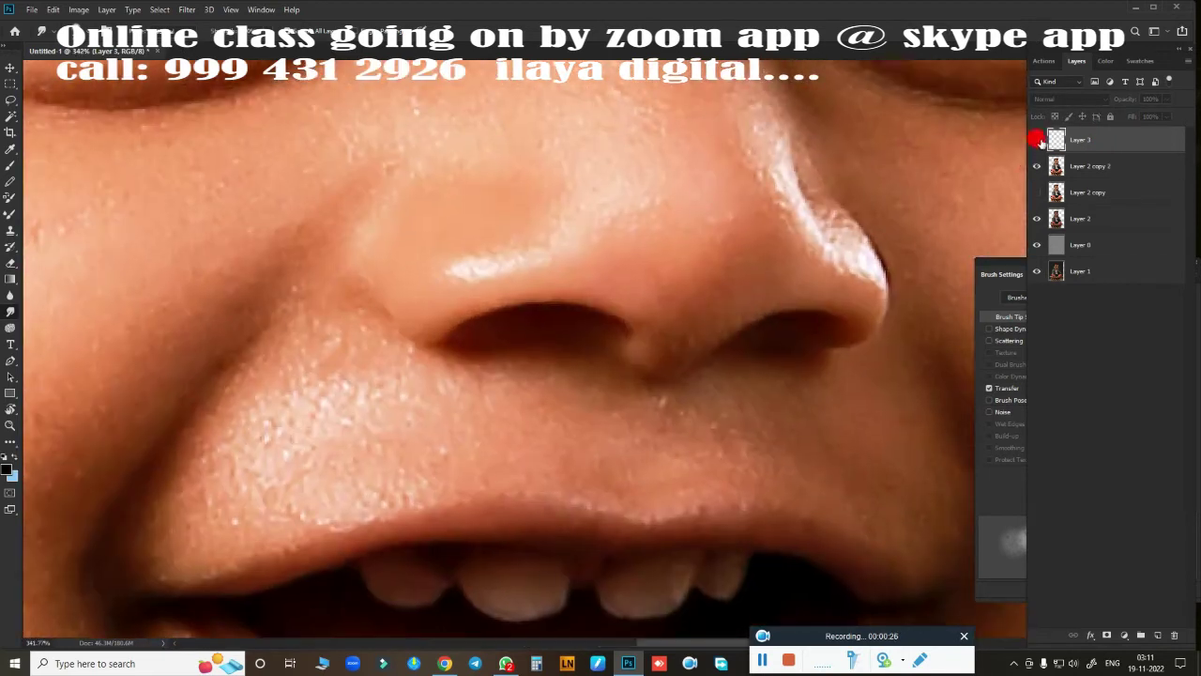
scroll(758, 312, up, 1)
scroll(758, 312, down, 2)
scroll(569, 340, down, 1)
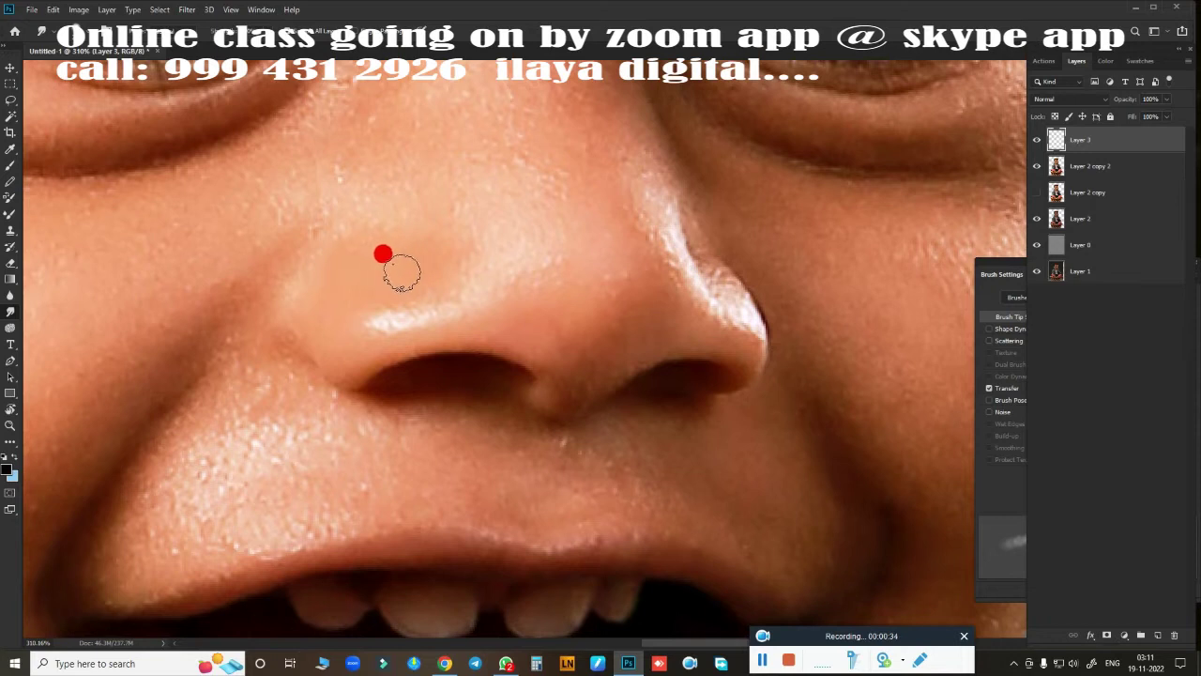
drag(379, 265, 393, 336)
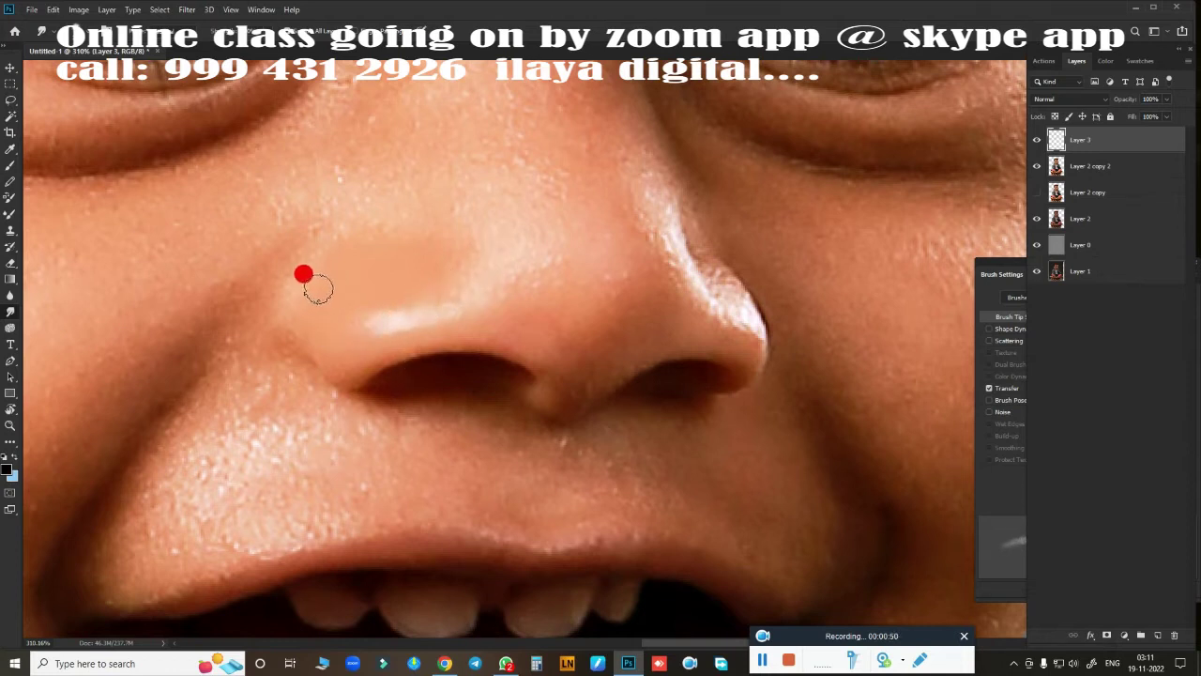
mouse_move(321, 280)
mouse_down()
mouse_move(343, 325)
mouse_move(335, 334)
mouse_up()
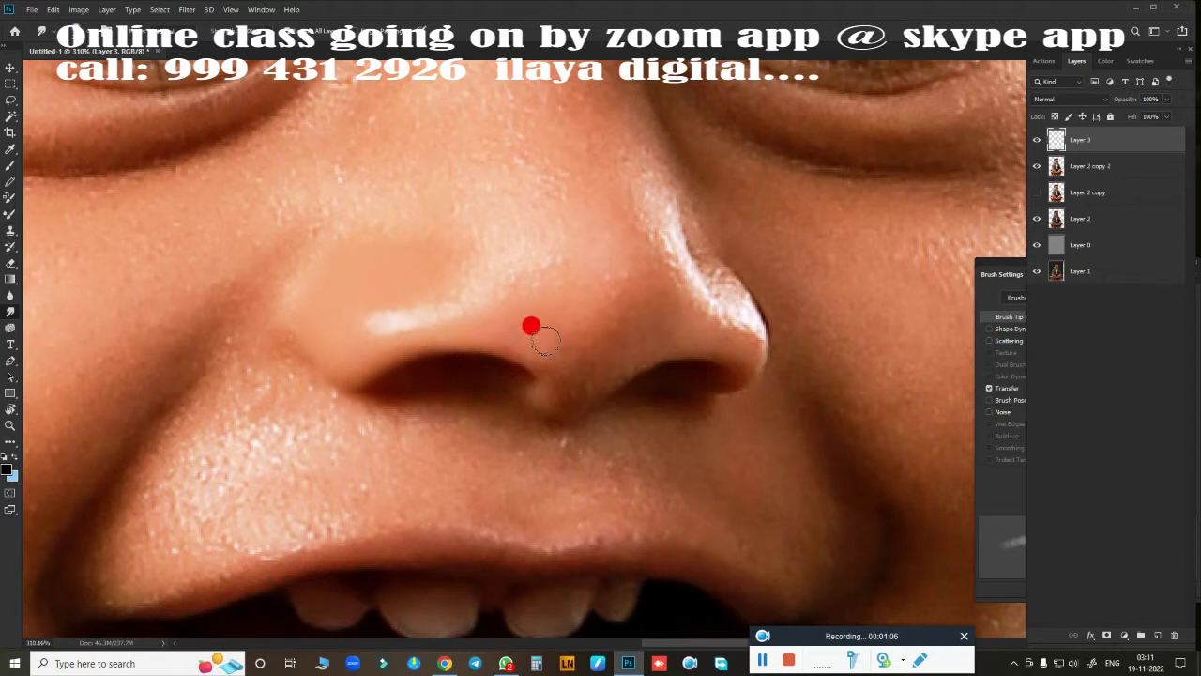
Brighten and lengthen the nose highlight, undo the stray nostril stroke, and enlarge the brush.
scroll(531, 328, up, 1)
scroll(531, 326, up, 2)
scroll(530, 319, up, 2)
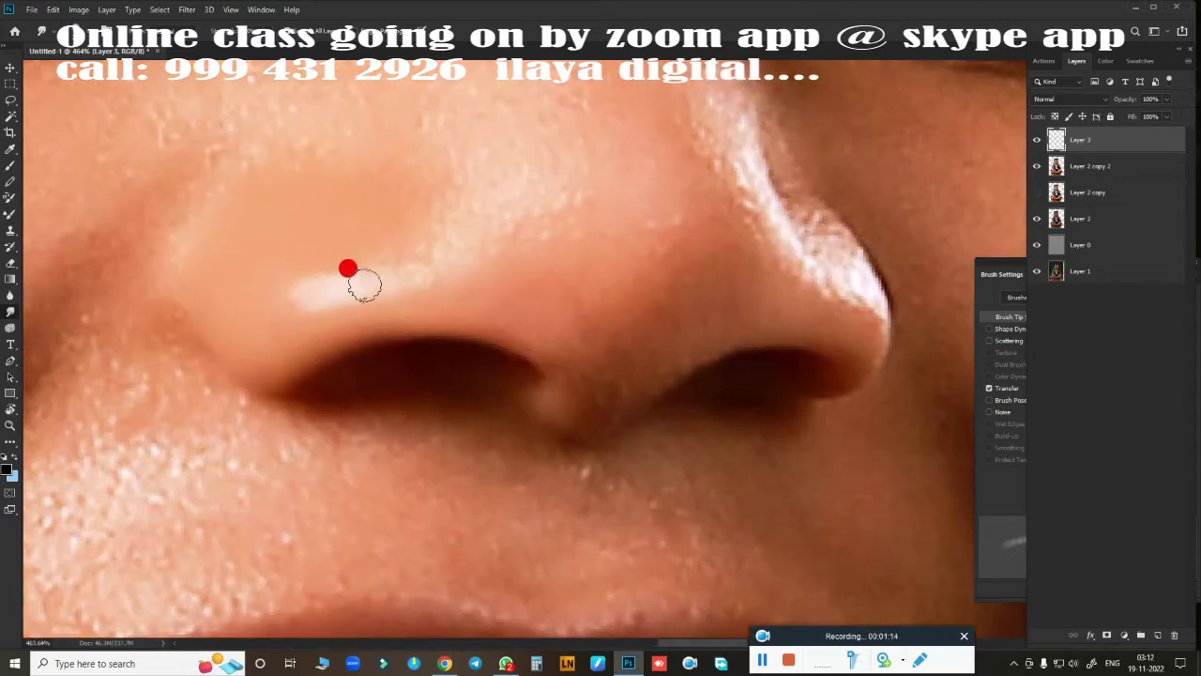
drag(313, 295, 413, 279)
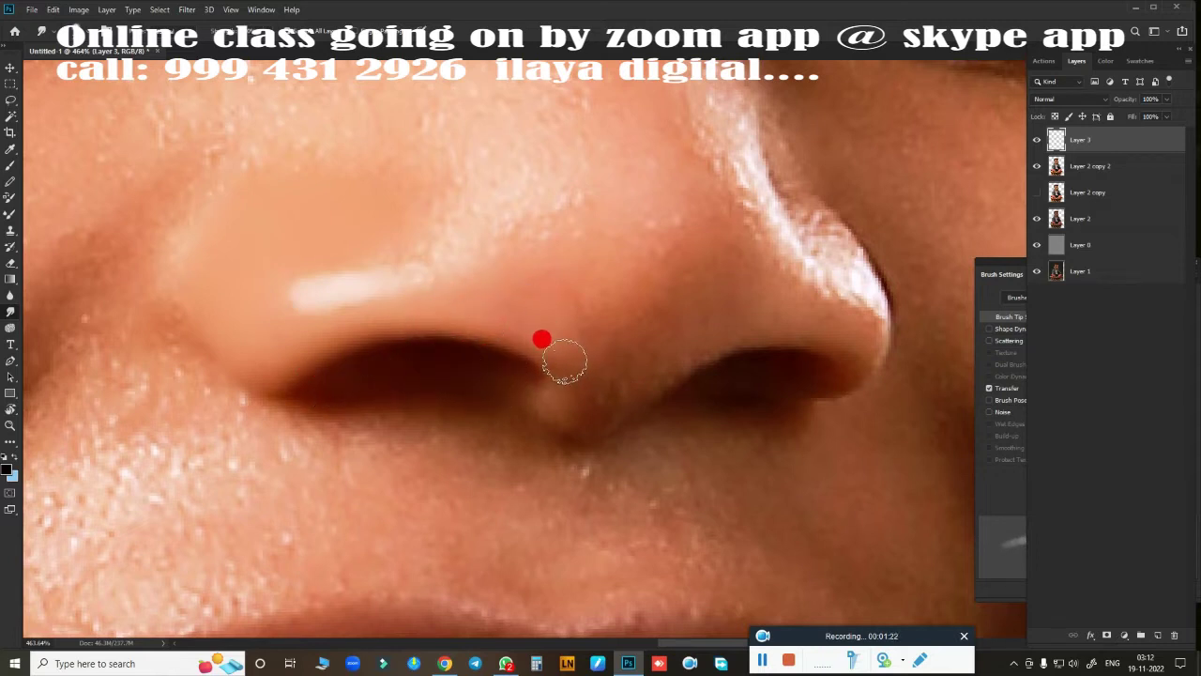
drag(587, 343, 548, 401)
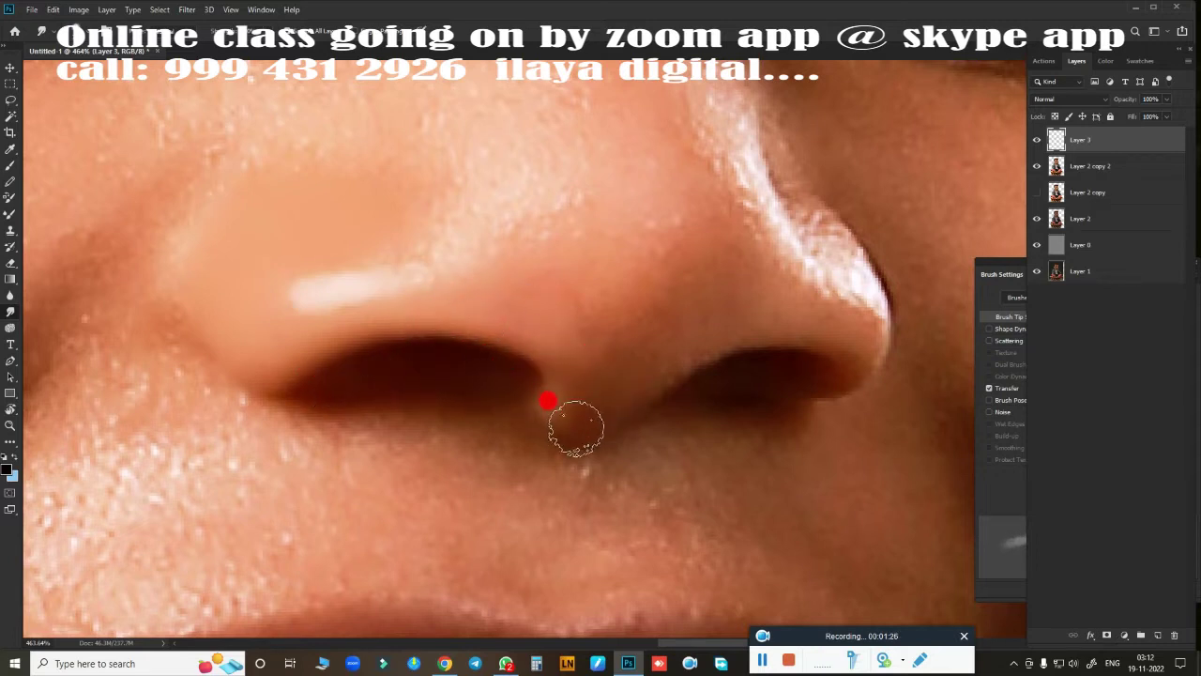
key(ctrl+z)
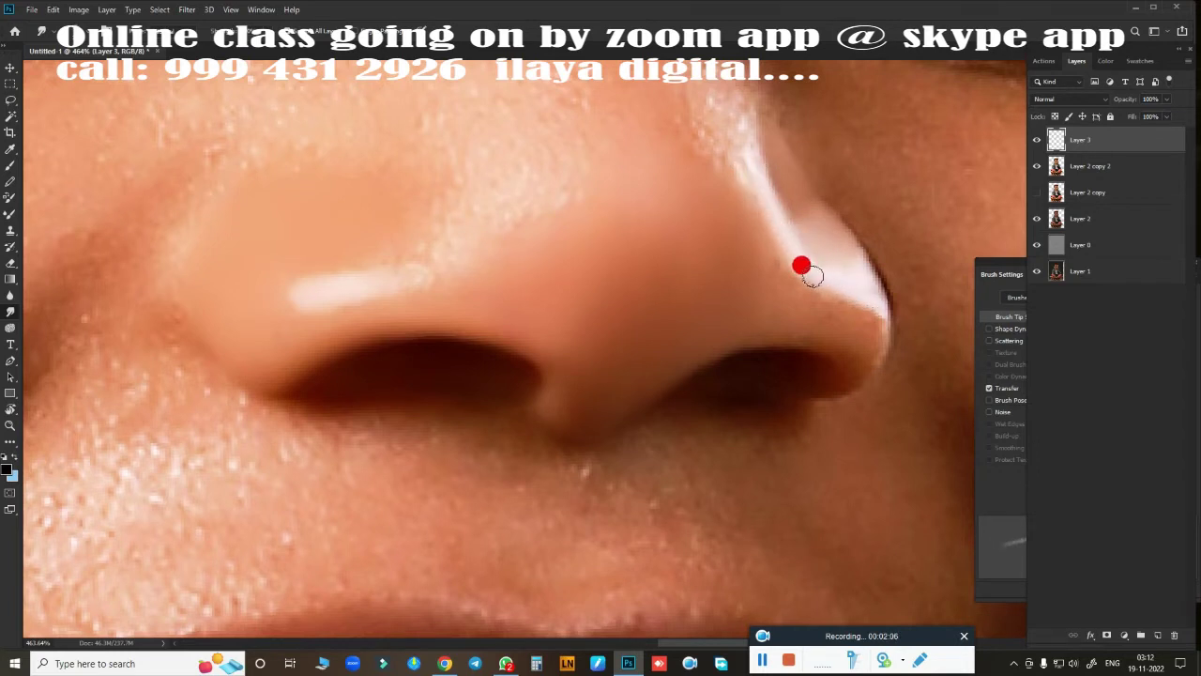
key(bracketright)
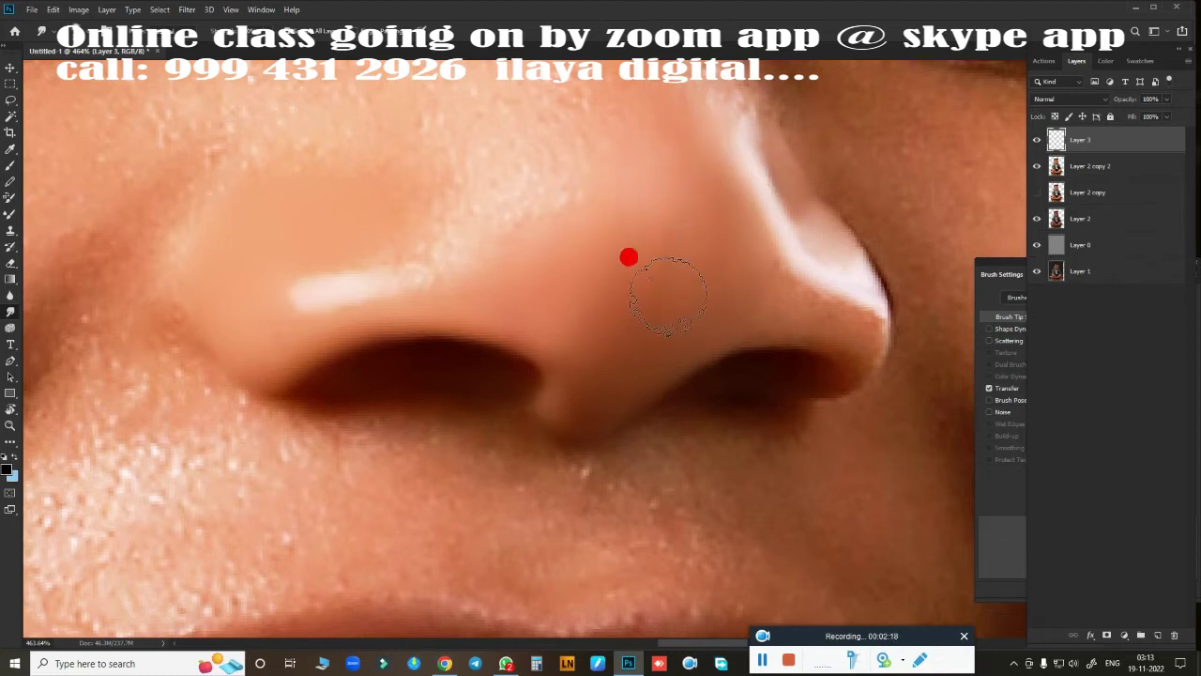
key(bracketright)
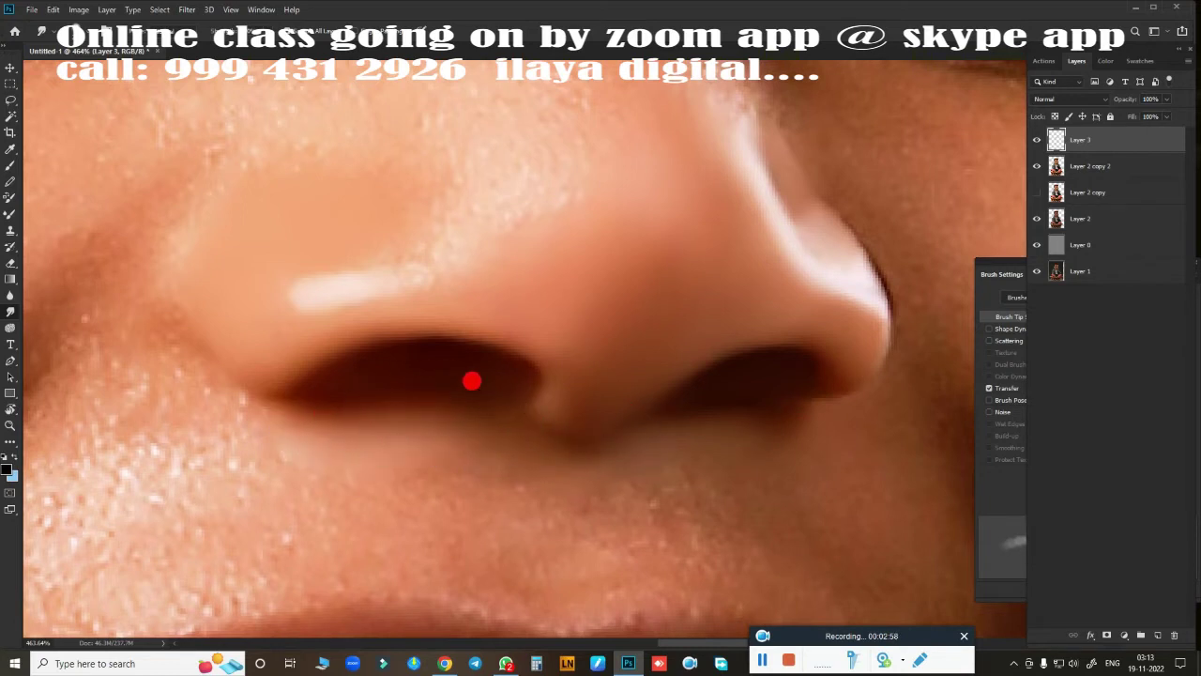
Extend the nose highlight up the bridge and lighten the skin between the eyebrows.
scroll(576, 351, down, 5)
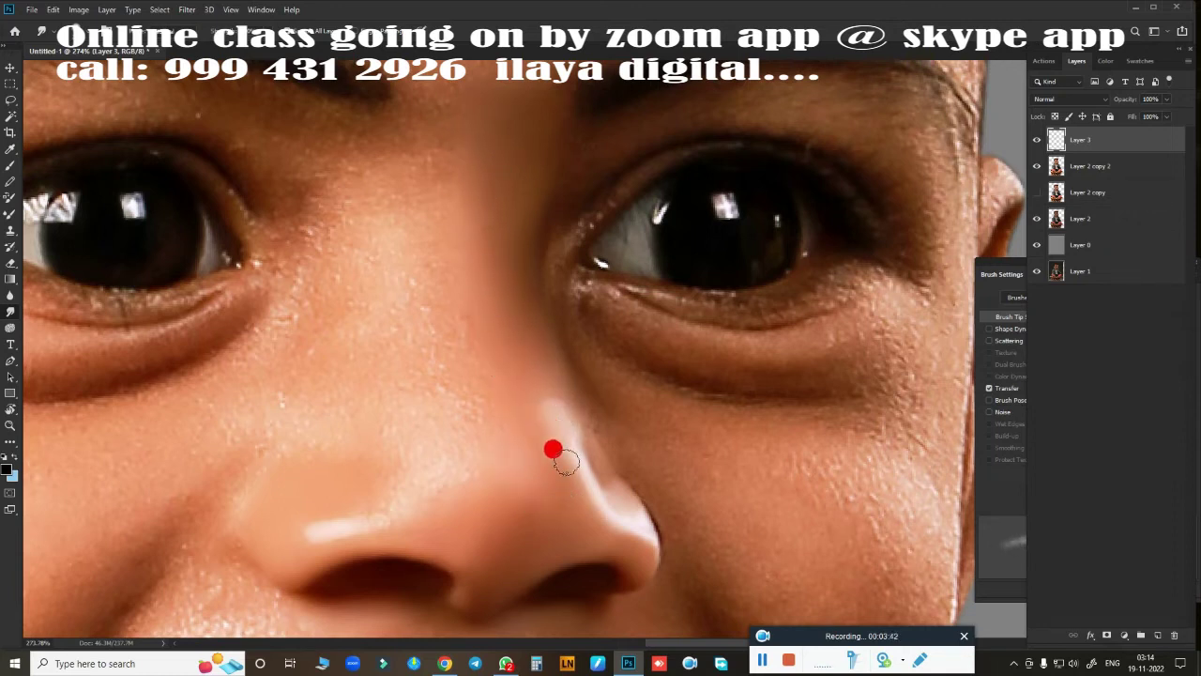
drag(531, 451, 527, 346)
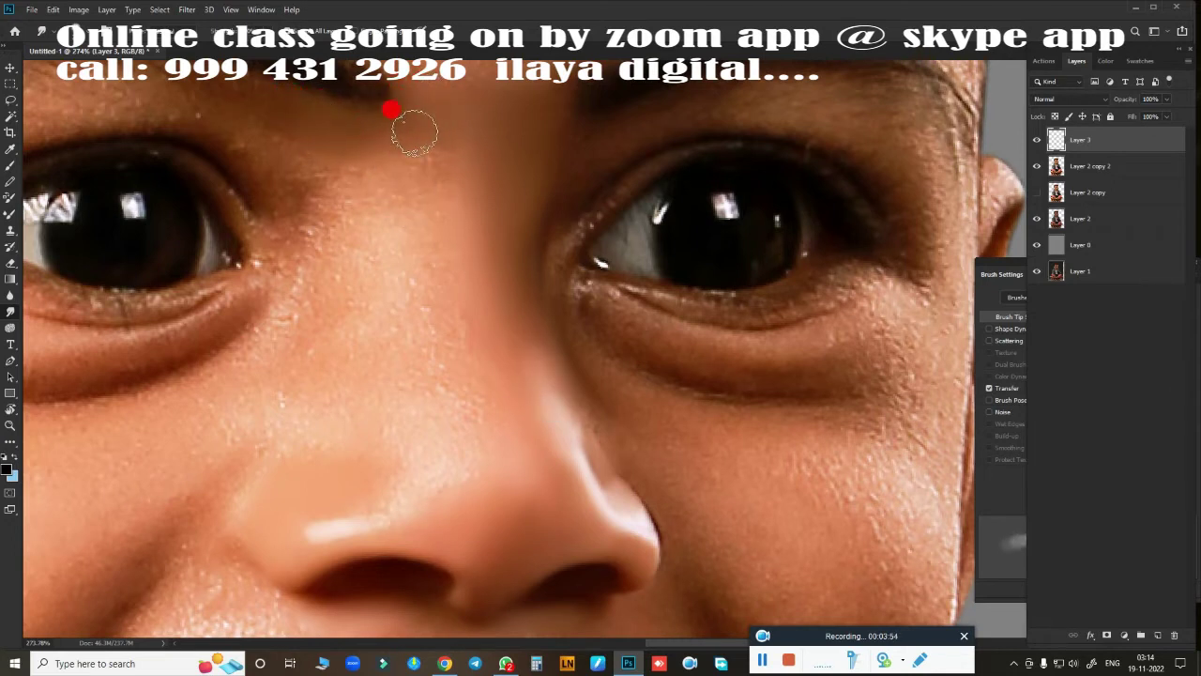
mouse_move(414, 133)
mouse_down()
mouse_move(351, 169)
mouse_move(419, 190)
mouse_move(430, 179)
mouse_up()
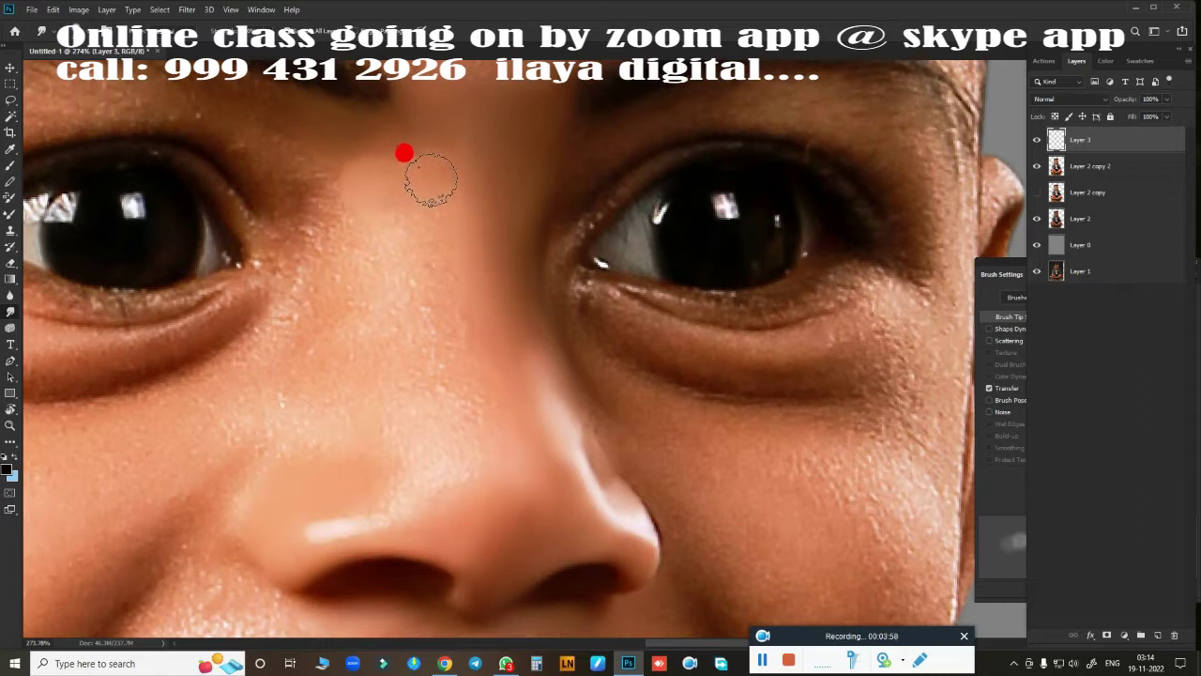
mouse_move(362, 150)
mouse_down()
mouse_move(415, 102)
mouse_move(394, 268)
mouse_up()
mouse_move(315, 373)
mouse_down()
mouse_move(394, 402)
mouse_move(367, 260)
mouse_move(368, 317)
mouse_move(437, 182)
mouse_move(456, 341)
mouse_move(474, 127)
mouse_move(482, 156)
mouse_move(456, 332)
mouse_move(410, 295)
mouse_move(437, 352)
mouse_move(419, 292)
mouse_move(469, 219)
mouse_move(462, 424)
mouse_move(428, 443)
mouse_move(438, 456)
mouse_move(421, 415)
mouse_move(425, 434)
mouse_move(461, 370)
mouse_move(448, 269)
mouse_move(474, 483)
mouse_move(430, 504)
mouse_move(498, 463)
mouse_move(503, 431)
mouse_move(325, 532)
mouse_move(341, 484)
mouse_up()
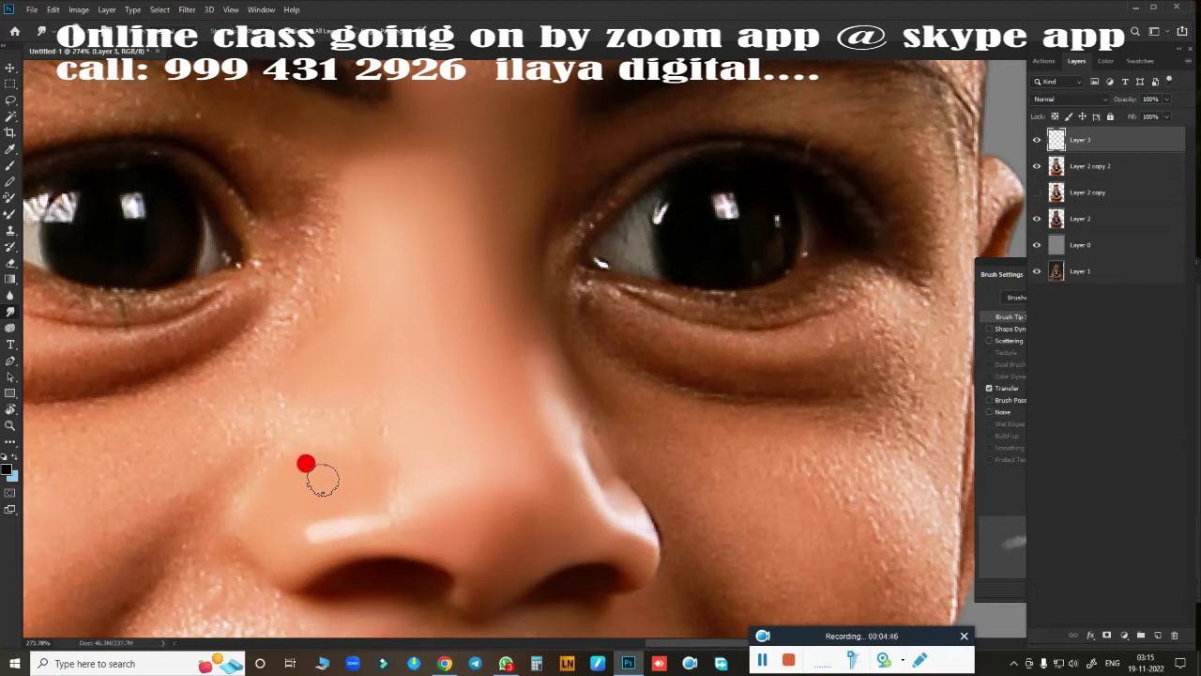
Smooth the cheek beside the nose and the skin from bridge to nostril.
mouse_move(387, 404)
mouse_down()
mouse_move(330, 356)
mouse_move(375, 381)
mouse_move(354, 370)
mouse_up()
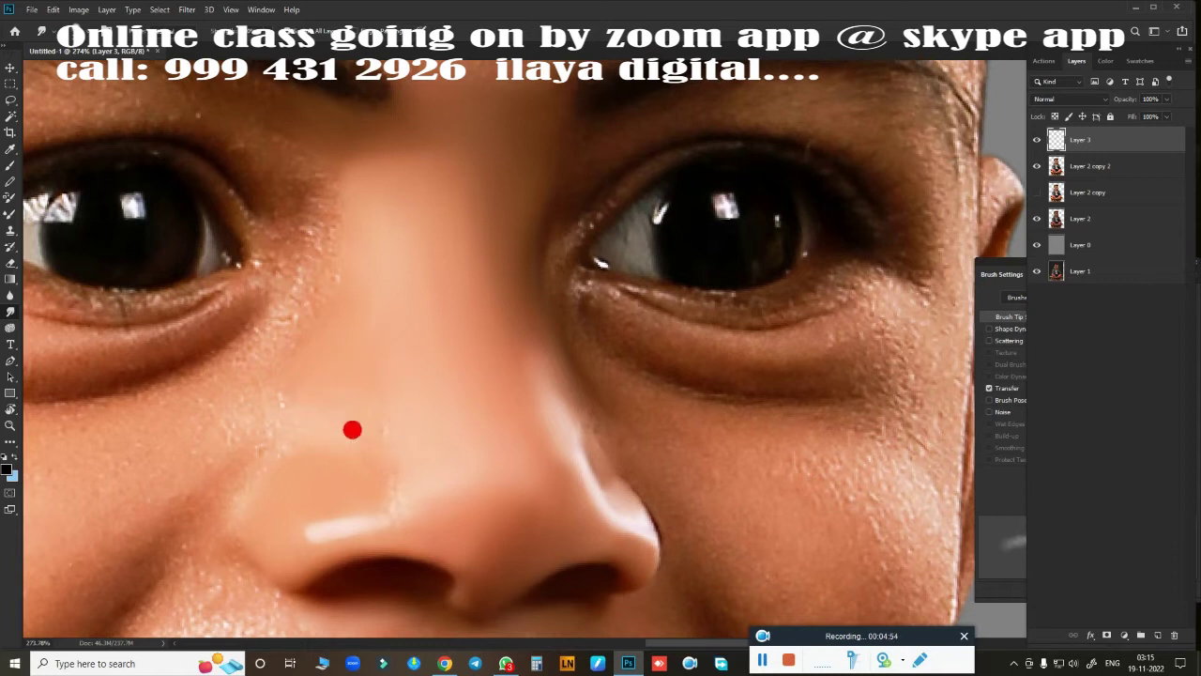
mouse_move(348, 438)
mouse_down()
mouse_move(376, 407)
mouse_move(391, 429)
mouse_move(376, 327)
mouse_move(409, 516)
mouse_up()
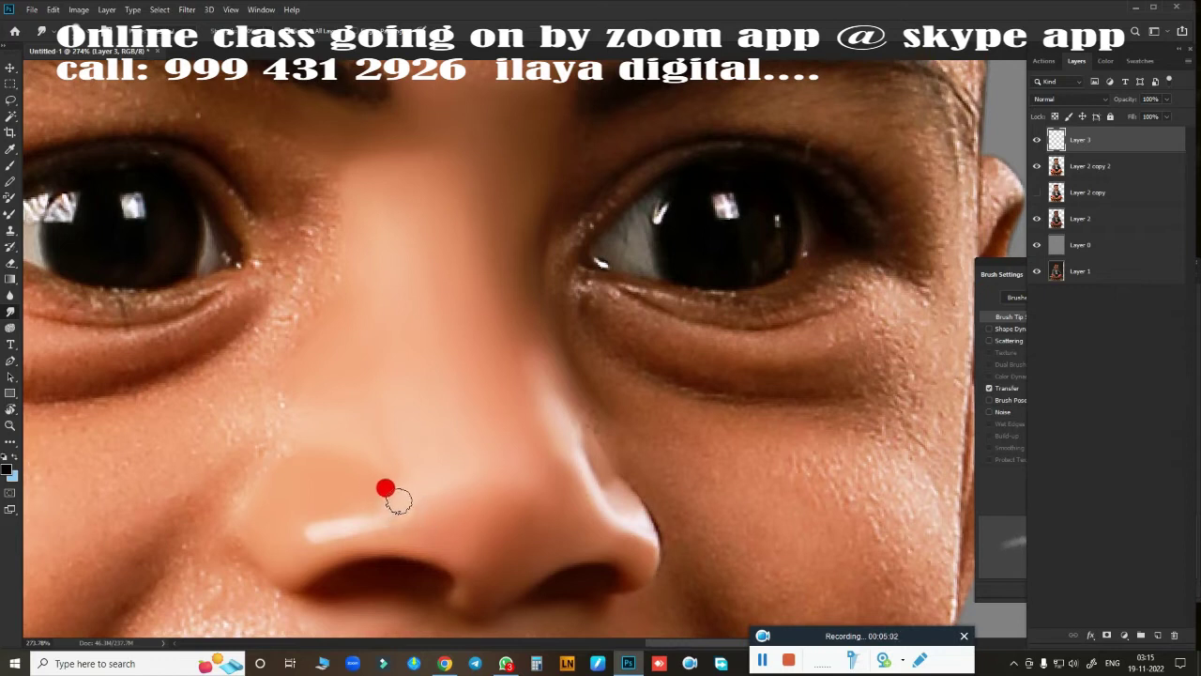
drag(500, 480, 419, 519)
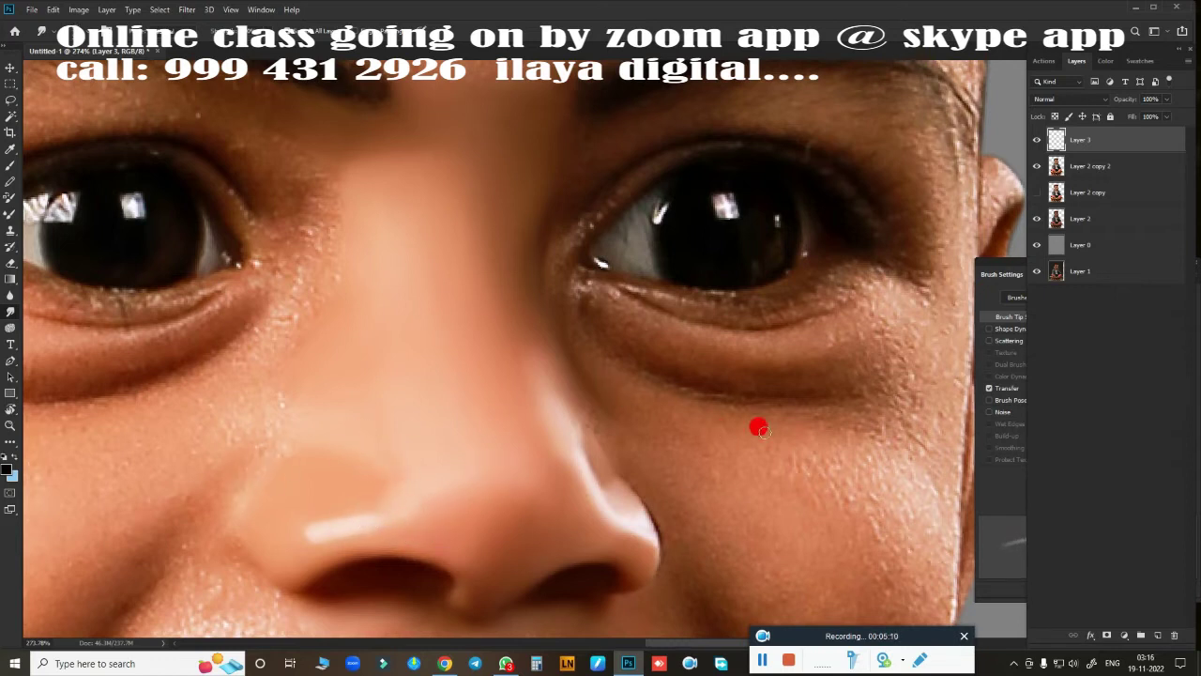
scroll(758, 428, down, 2)
Lighten the right eye's under-eye bag and blend the cheek skin beside the nose.
scroll(562, 466, up, 2)
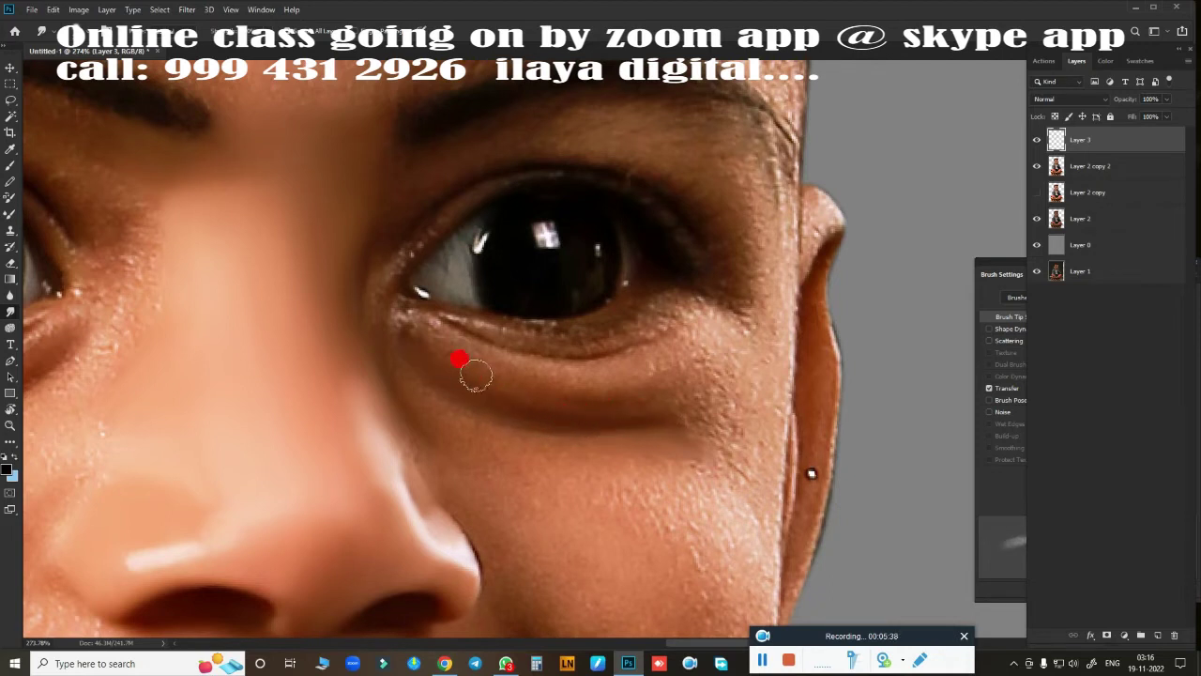
mouse_move(418, 331)
mouse_down()
mouse_move(517, 375)
mouse_move(547, 372)
mouse_move(533, 400)
mouse_move(646, 368)
mouse_move(614, 372)
mouse_move(709, 381)
mouse_move(515, 371)
mouse_move(573, 397)
mouse_move(659, 405)
mouse_move(413, 397)
mouse_move(461, 423)
mouse_move(643, 429)
mouse_move(416, 450)
mouse_up()
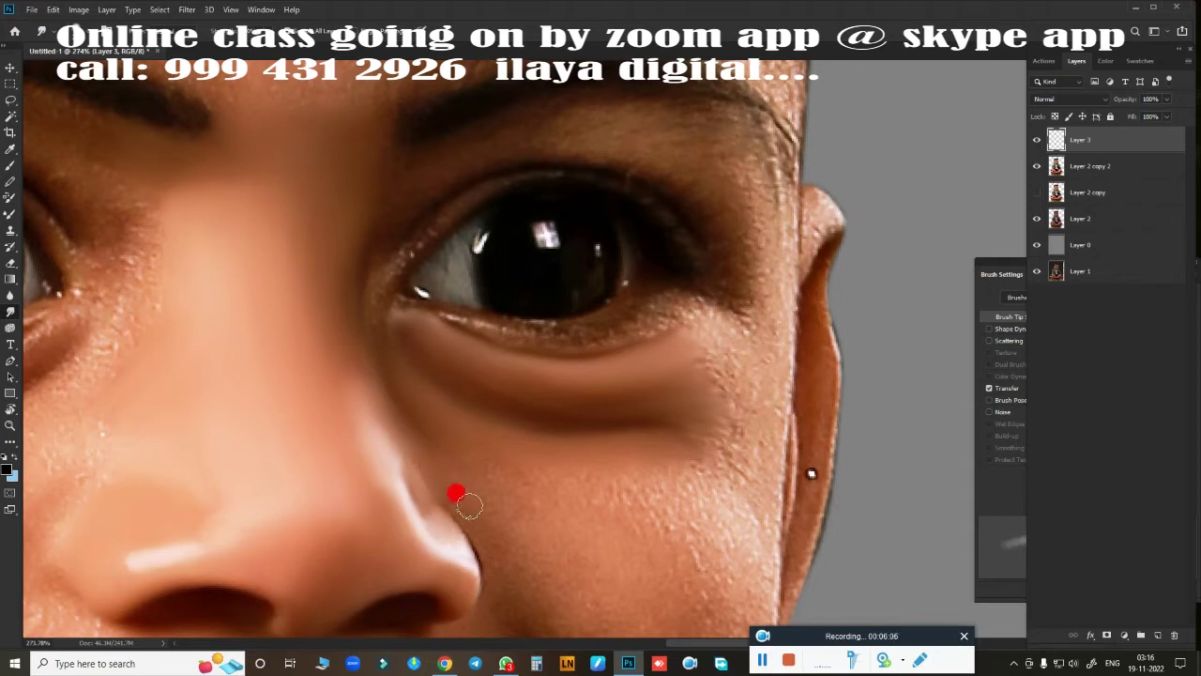
mouse_move(471, 547)
mouse_down()
mouse_move(400, 388)
mouse_move(496, 456)
mouse_move(494, 432)
mouse_move(687, 499)
mouse_move(563, 459)
mouse_move(611, 444)
mouse_move(736, 326)
mouse_move(745, 517)
mouse_move(679, 316)
mouse_move(718, 313)
mouse_move(723, 344)
mouse_move(686, 346)
mouse_move(726, 397)
mouse_move(611, 397)
mouse_up()
mouse_move(711, 454)
mouse_down()
mouse_move(723, 466)
mouse_move(695, 450)
mouse_move(719, 362)
mouse_move(730, 365)
mouse_up()
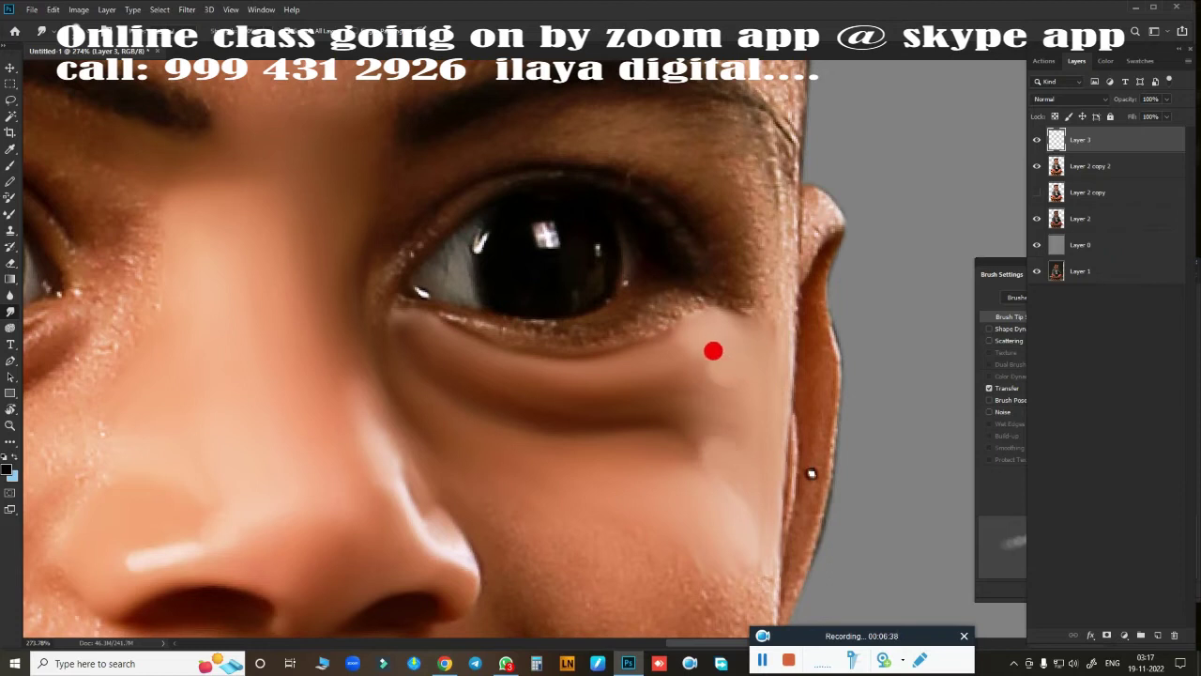
mouse_move(687, 321)
mouse_down()
mouse_move(724, 517)
mouse_move(766, 477)
mouse_move(756, 193)
mouse_move(775, 197)
mouse_move(764, 185)
mouse_move(778, 206)
mouse_move(773, 193)
mouse_move(788, 445)
mouse_up()
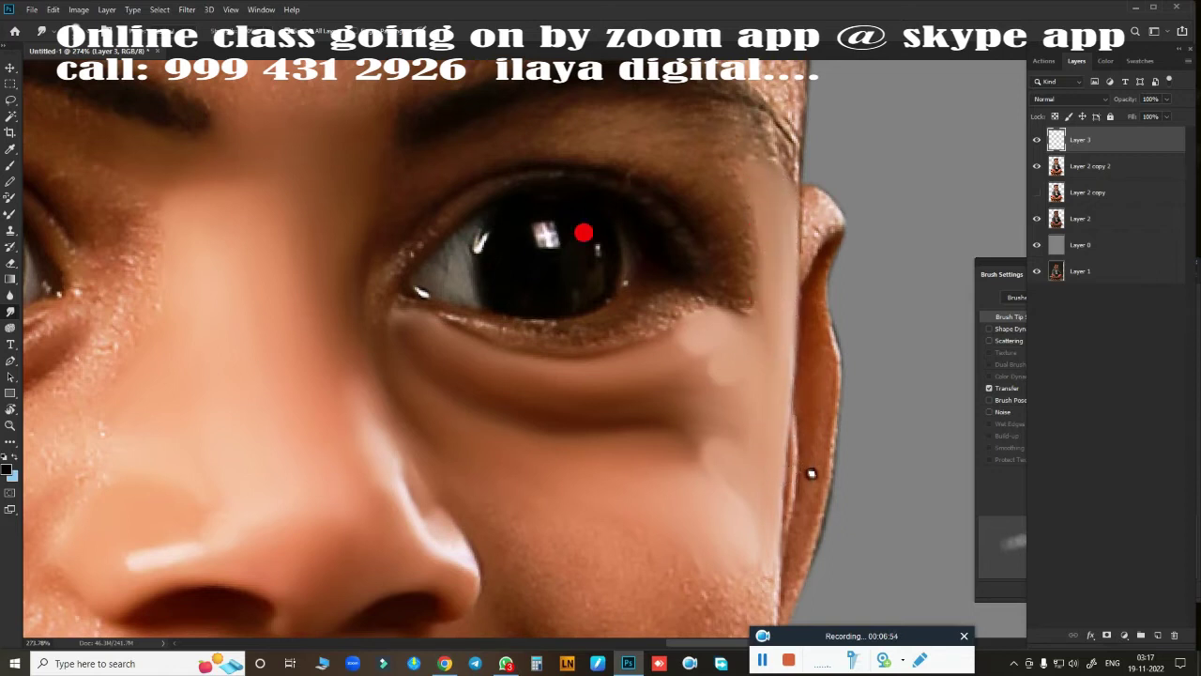
Smooth the right eye's inner corner, upper lid, outer brow and lower eyelid skin.
mouse_move(571, 143)
mouse_down()
mouse_move(434, 177)
mouse_move(401, 217)
mouse_up()
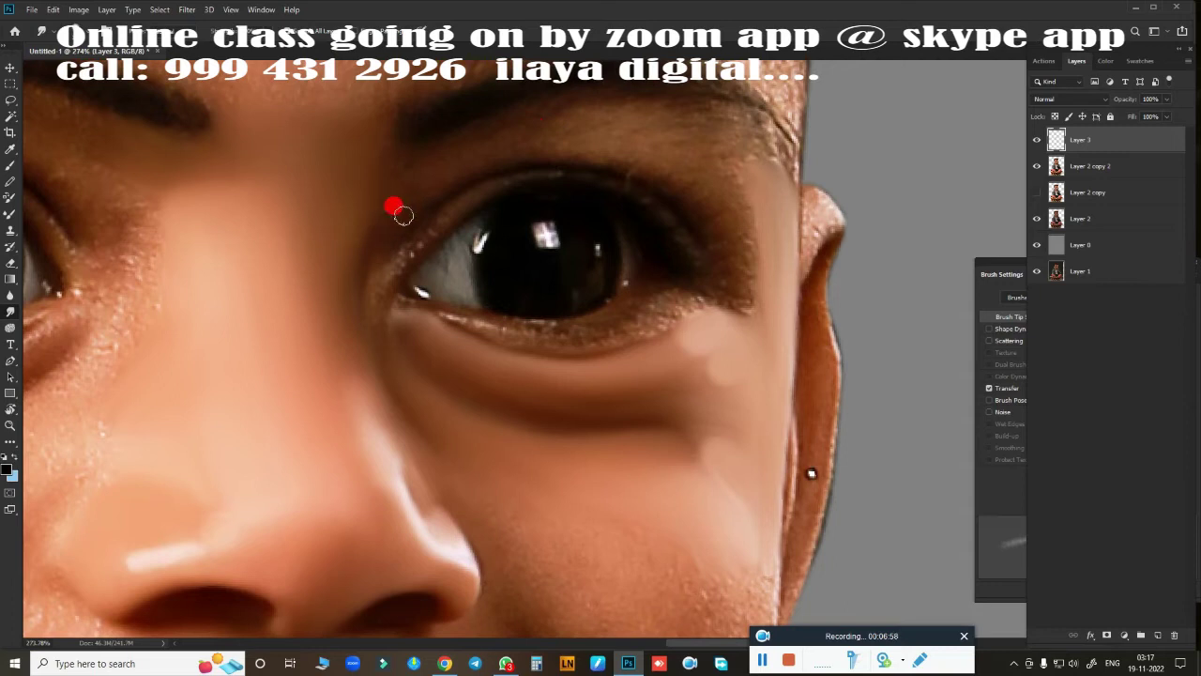
drag(480, 168, 389, 252)
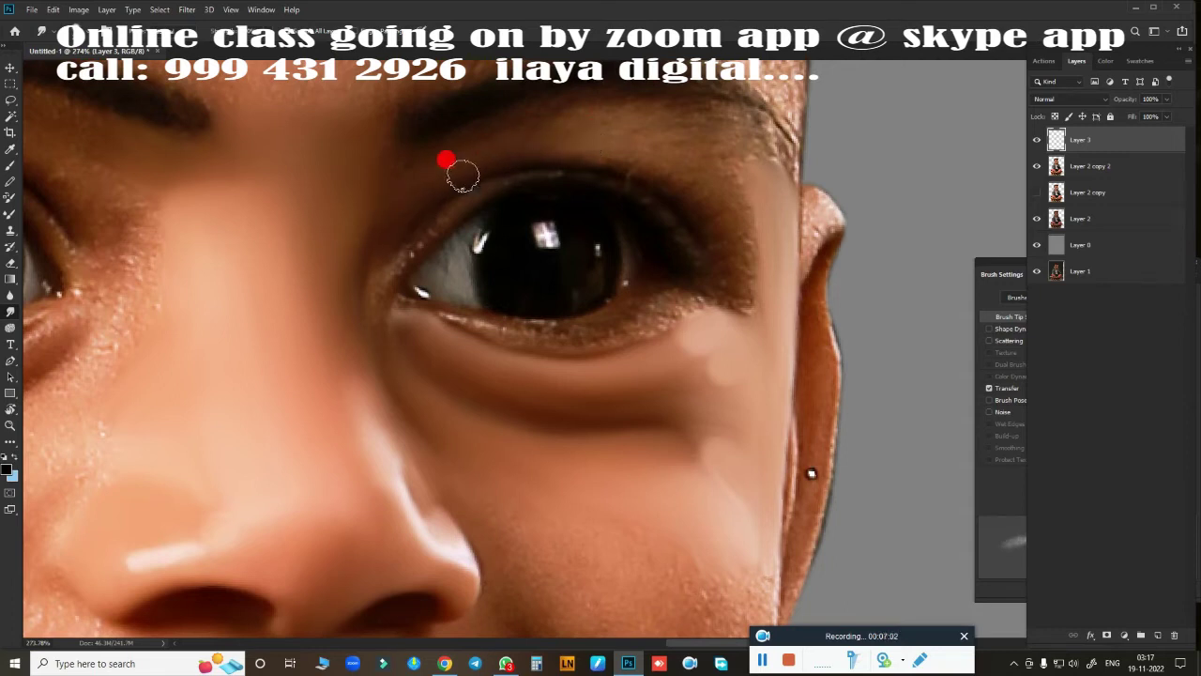
mouse_move(463, 176)
mouse_down()
mouse_move(648, 150)
mouse_move(724, 260)
mouse_move(707, 182)
mouse_move(741, 258)
mouse_move(756, 221)
mouse_move(635, 153)
mouse_move(437, 168)
mouse_move(394, 231)
mouse_move(404, 170)
mouse_move(660, 121)
mouse_move(610, 107)
mouse_move(496, 131)
mouse_move(613, 110)
mouse_move(708, 171)
mouse_move(515, 153)
mouse_move(481, 168)
mouse_up()
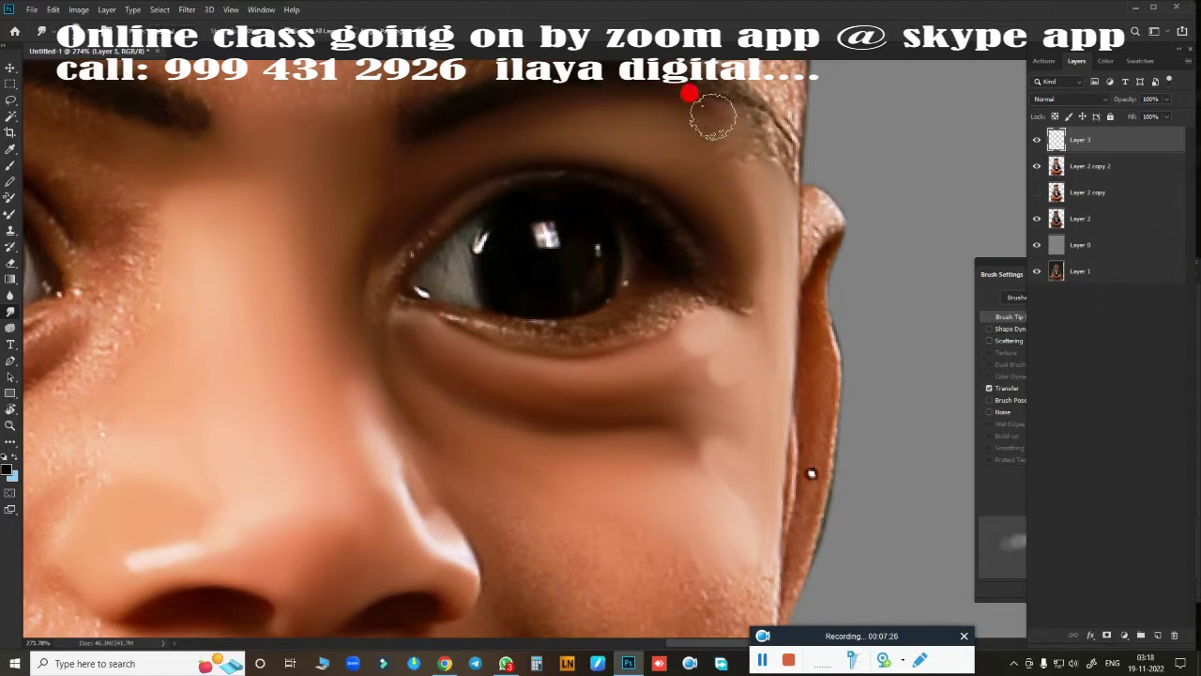
mouse_move(713, 116)
mouse_down()
mouse_move(753, 143)
mouse_move(751, 133)
mouse_move(775, 139)
mouse_move(780, 176)
mouse_move(756, 126)
mouse_move(761, 166)
mouse_move(667, 139)
mouse_move(625, 84)
mouse_move(572, 81)
mouse_move(532, 342)
mouse_up()
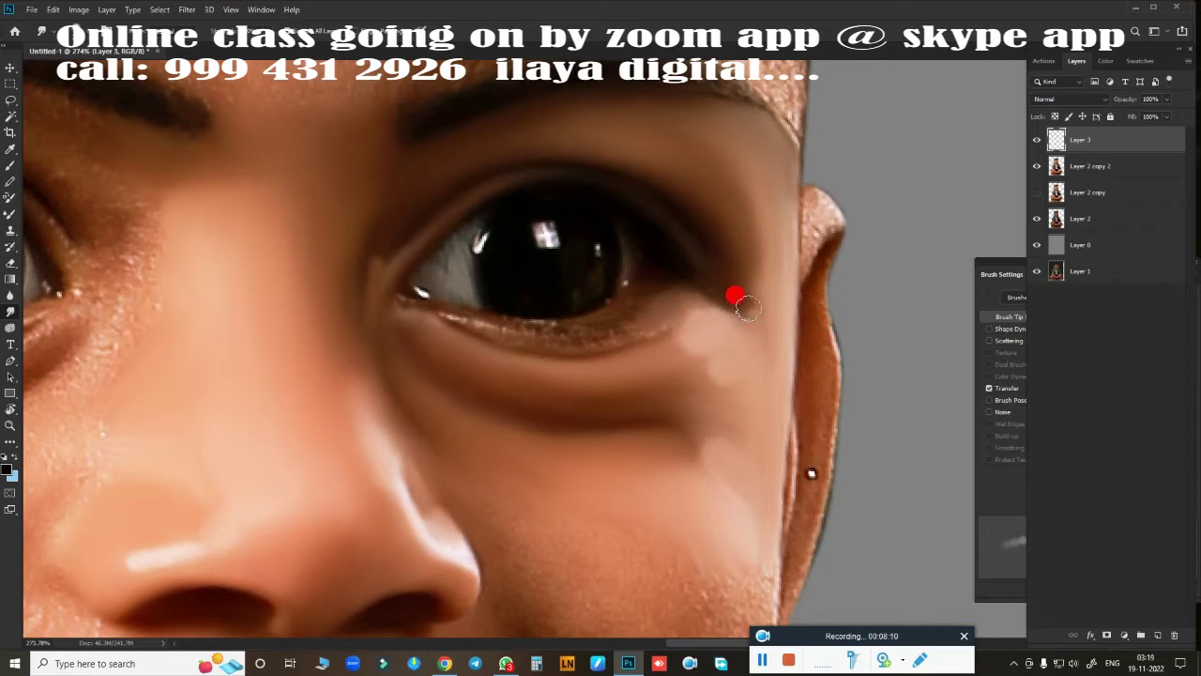
drag(722, 294, 740, 317)
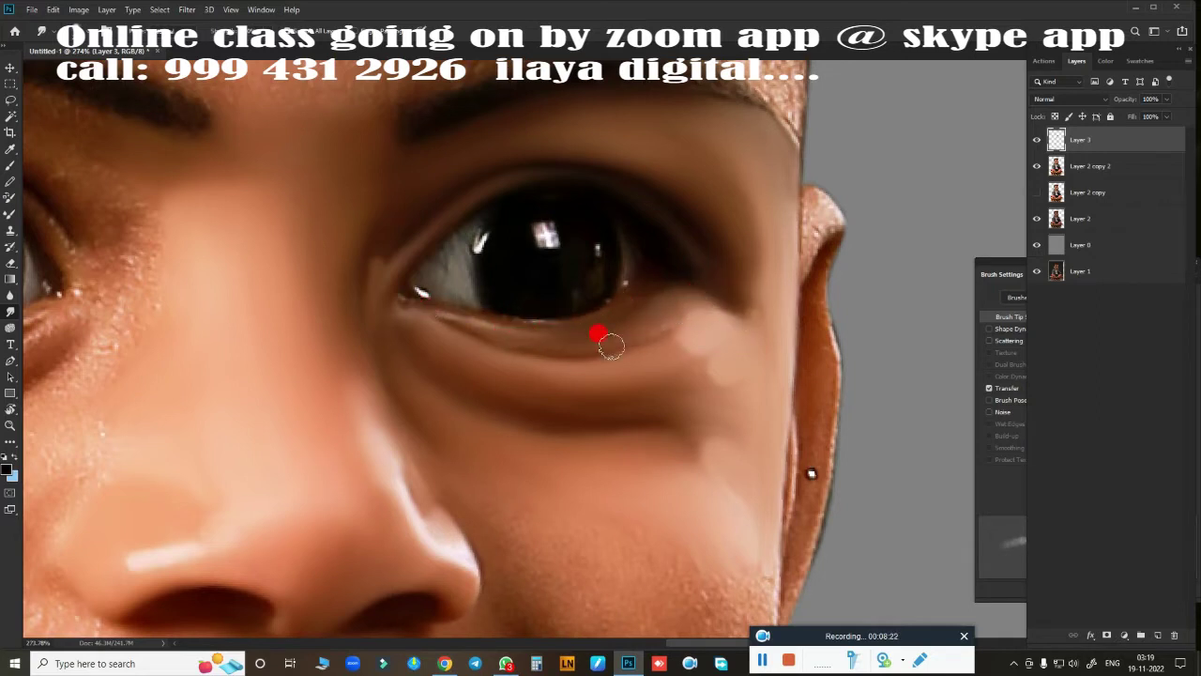
drag(459, 325, 403, 308)
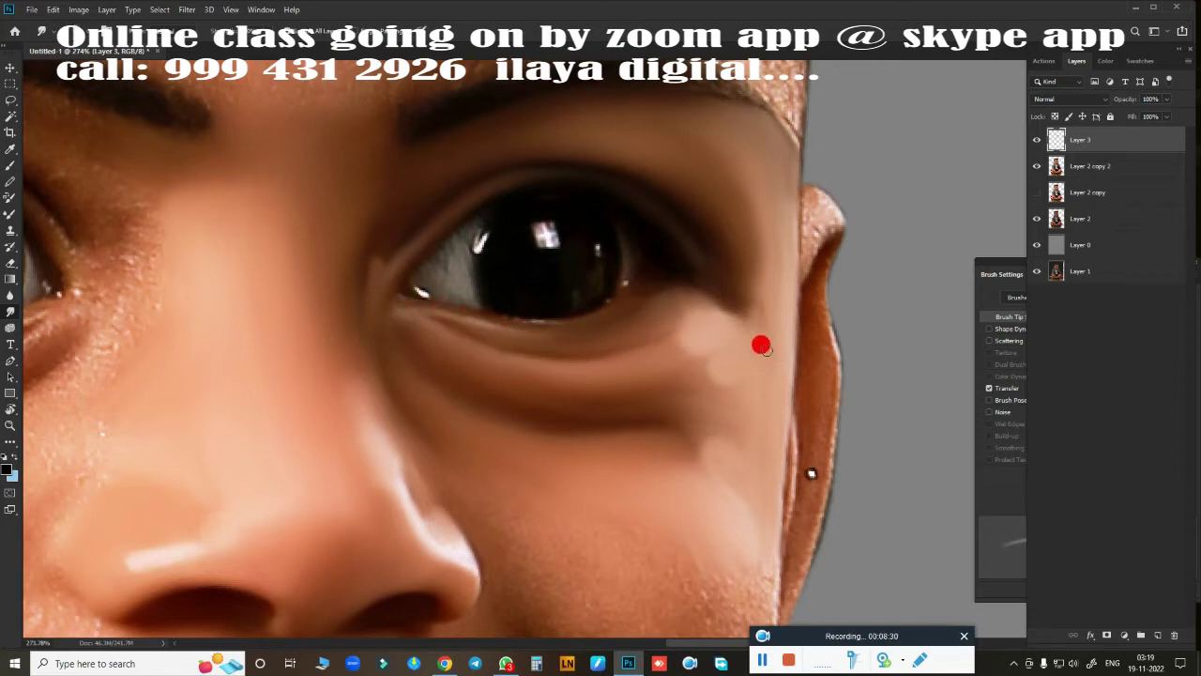
Pan down to bring the nose and mouth into view.
drag(764, 473, 797, 148)
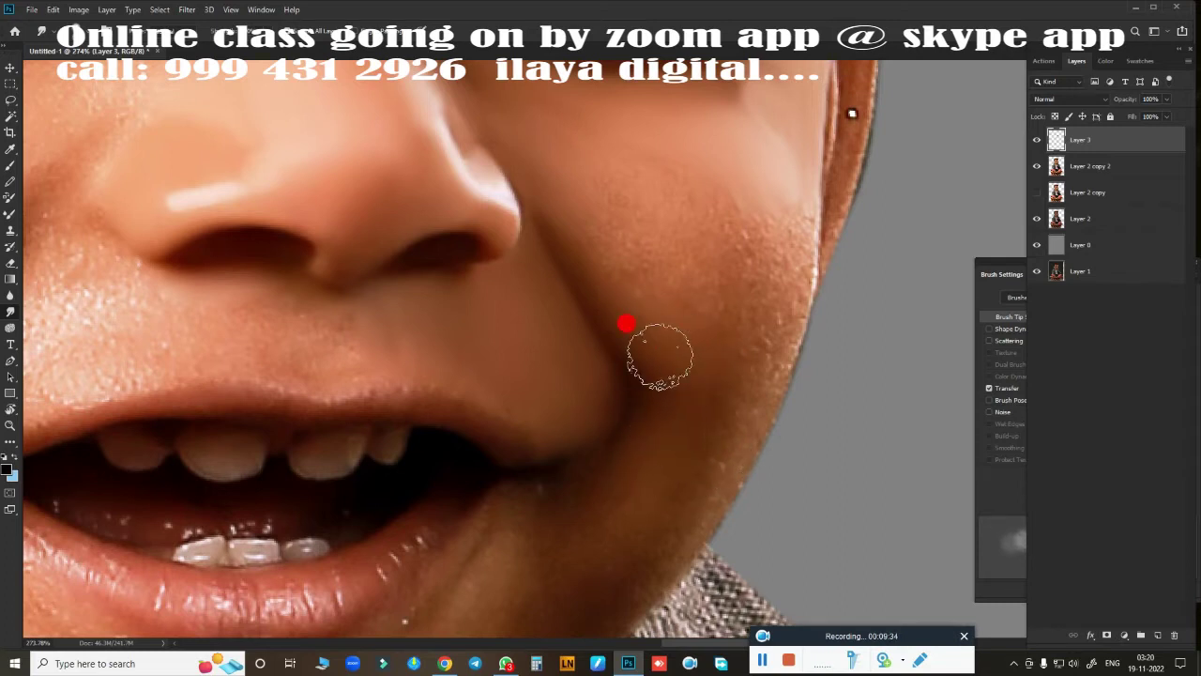
Load the face outline selection and smooth the cheek edge, resizing the brush to about 110 px.
ctrl+click(1057, 166)
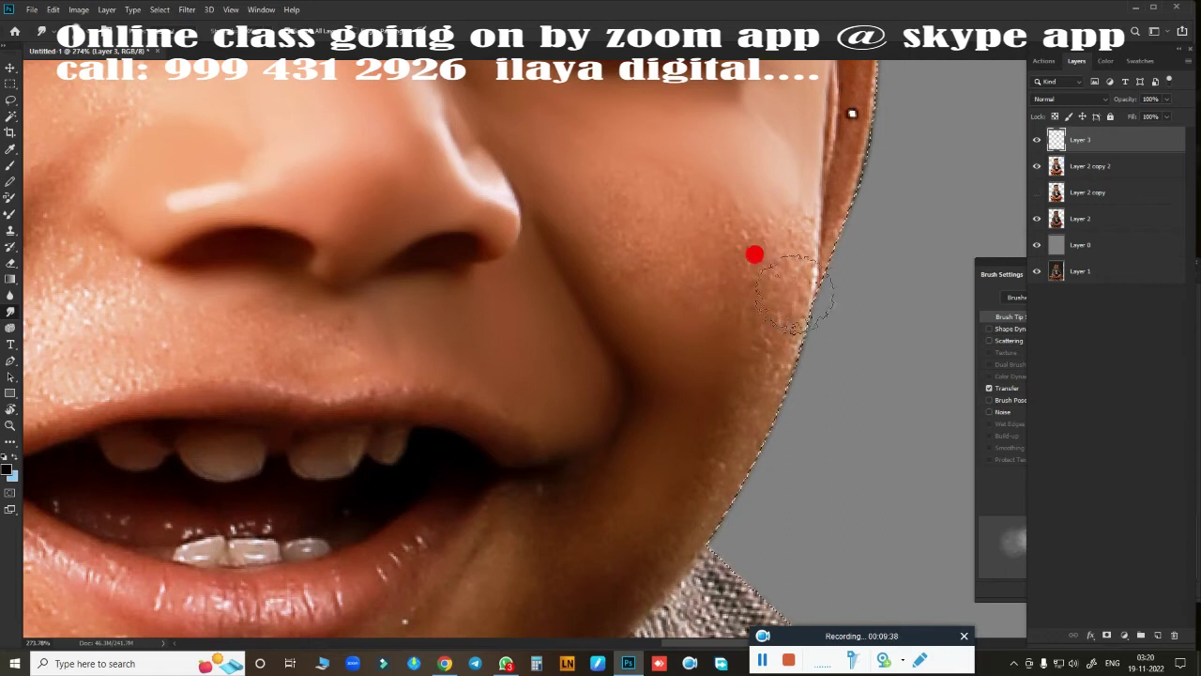
mouse_move(793, 293)
mouse_down()
mouse_move(778, 241)
mouse_move(791, 235)
mouse_move(722, 502)
mouse_move(655, 564)
mouse_move(736, 394)
mouse_move(663, 436)
mouse_move(657, 482)
mouse_move(772, 429)
mouse_up()
key(bracketright)
key(bracketright)
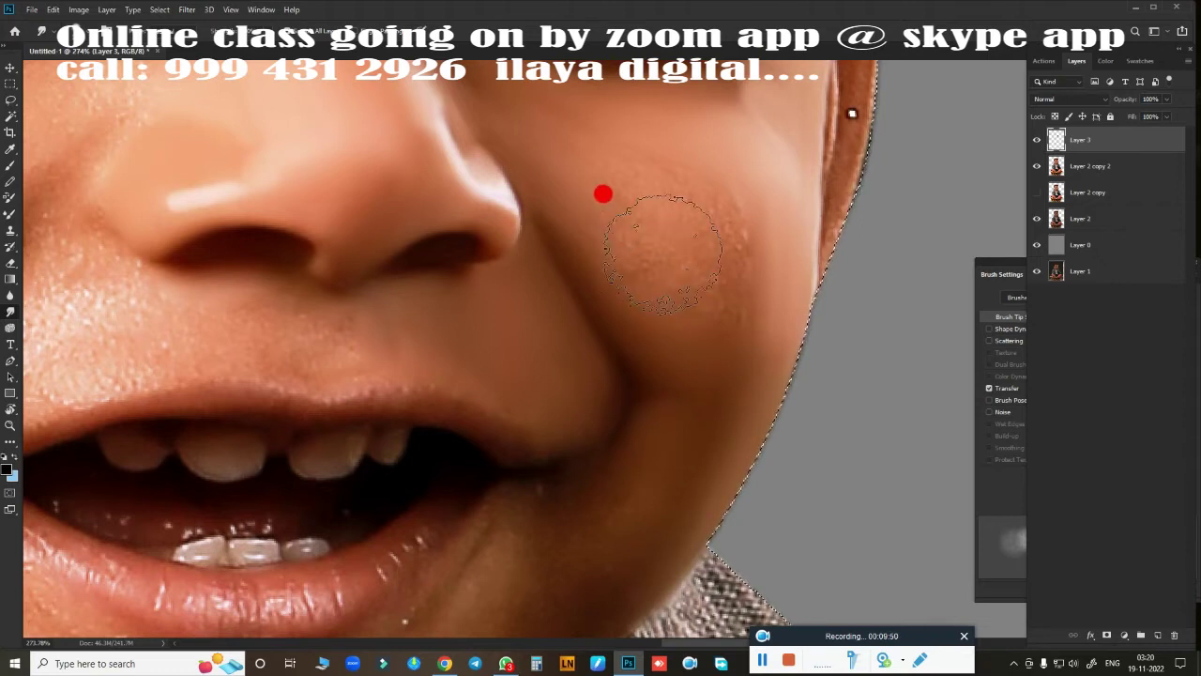
mouse_move(661, 253)
mouse_down()
mouse_move(684, 241)
mouse_move(590, 231)
mouse_move(606, 247)
mouse_move(719, 220)
mouse_move(642, 148)
mouse_move(742, 190)
mouse_move(741, 153)
mouse_move(751, 160)
mouse_move(729, 187)
mouse_move(809, 214)
mouse_move(868, 144)
mouse_move(841, 251)
mouse_move(854, 239)
mouse_move(699, 469)
mouse_up()
key(bracketright)
key(bracketleft)
key(bracketleft)
key(bracketleft)
Smooth the skin where cheek meets ear and along the lower cheek edge.
mouse_move(748, 100)
mouse_down()
mouse_move(697, 134)
mouse_move(715, 123)
mouse_up()
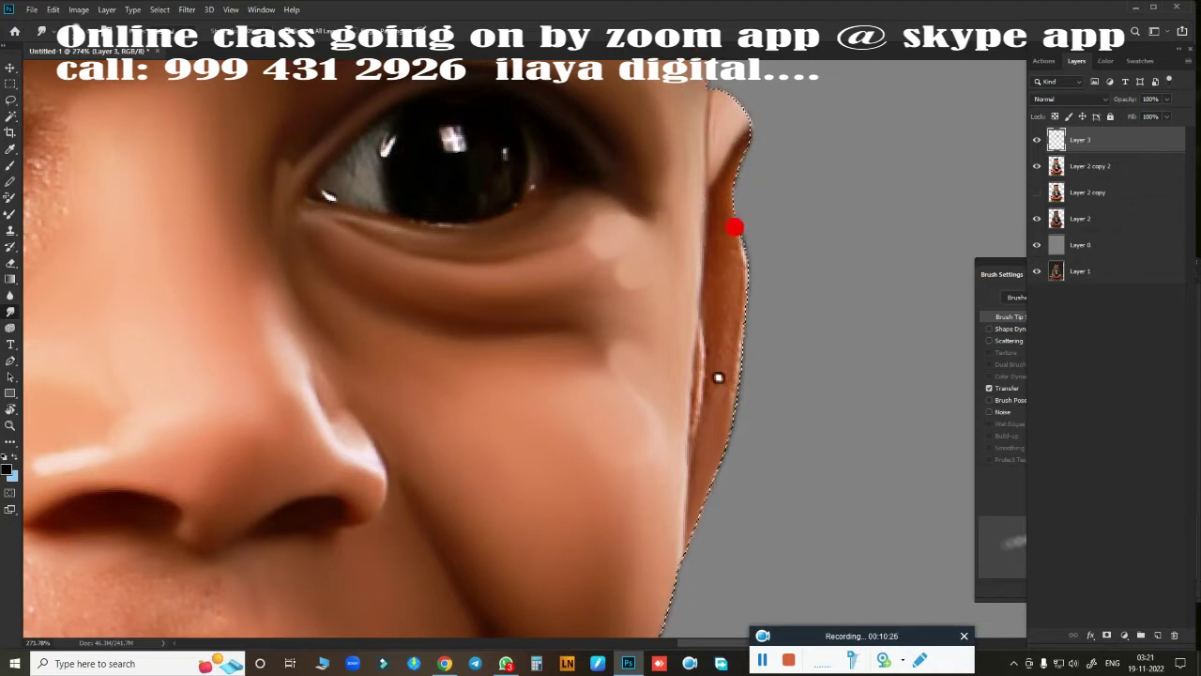
mouse_move(710, 249)
mouse_down()
mouse_move(710, 324)
mouse_move(694, 375)
mouse_move(729, 262)
mouse_up()
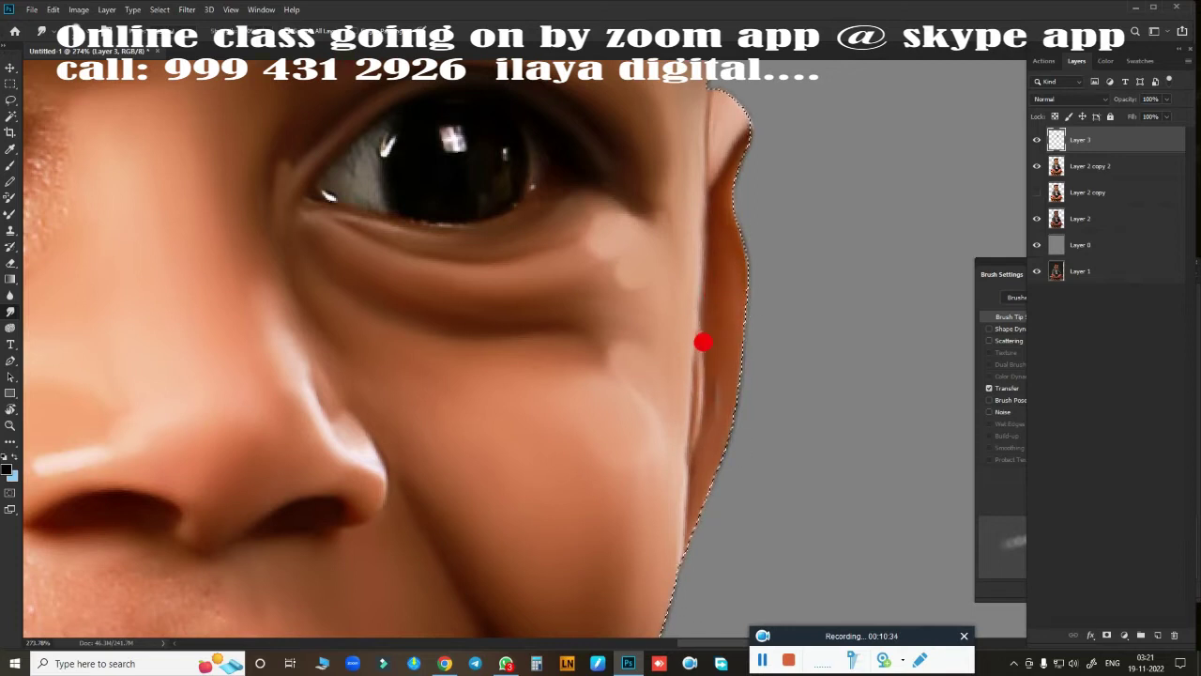
mouse_move(694, 501)
mouse_down()
mouse_move(666, 500)
mouse_move(682, 485)
mouse_move(664, 388)
mouse_move(671, 521)
mouse_up()
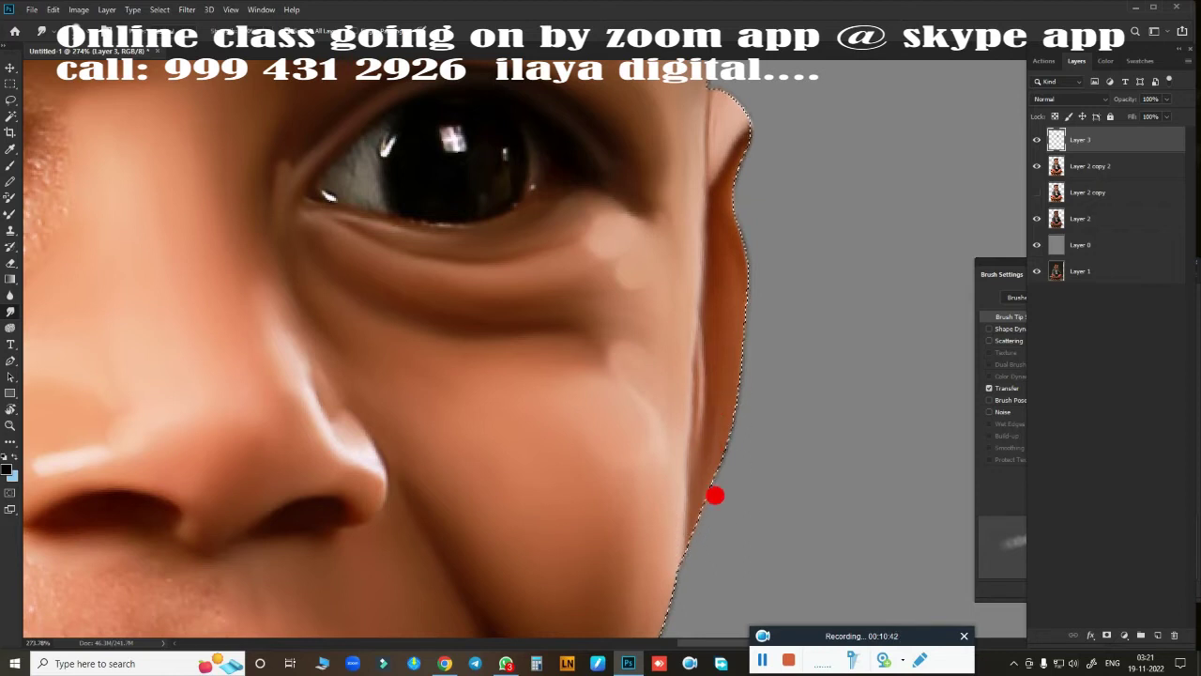
scroll(785, 388, down, 2)
scroll(831, 153, down, 2)
scroll(866, 351, up, 2)
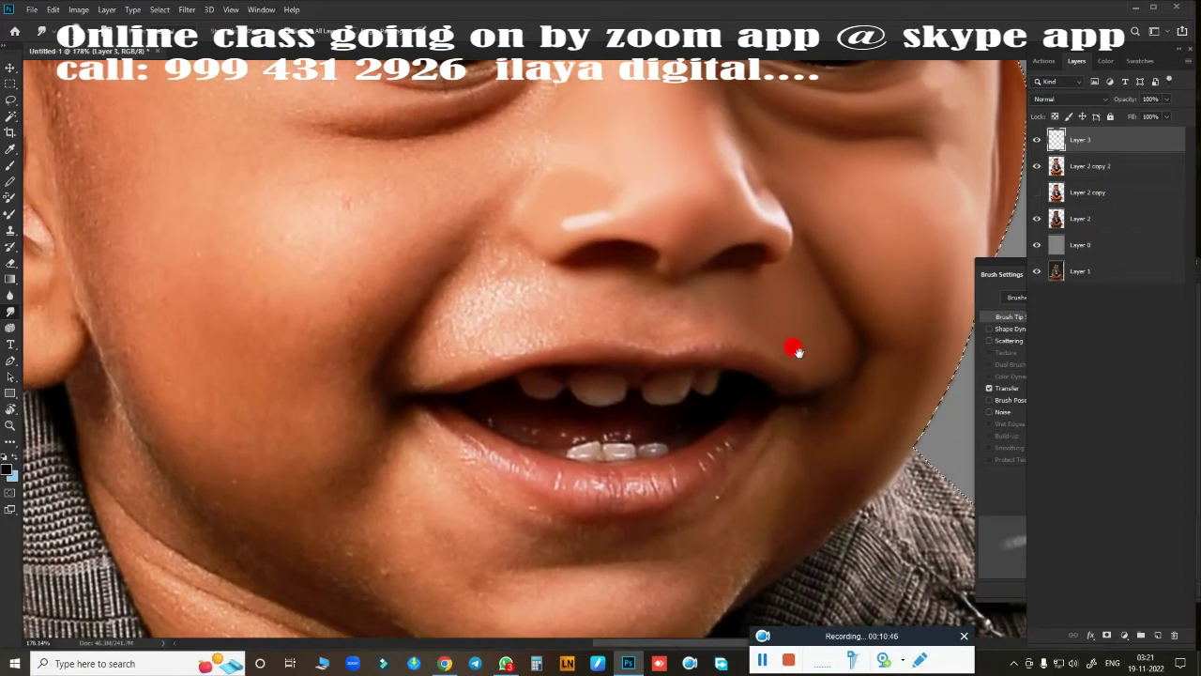
scroll(796, 351, down, 2)
scroll(595, 376, up, 2)
scroll(619, 388, up, 2)
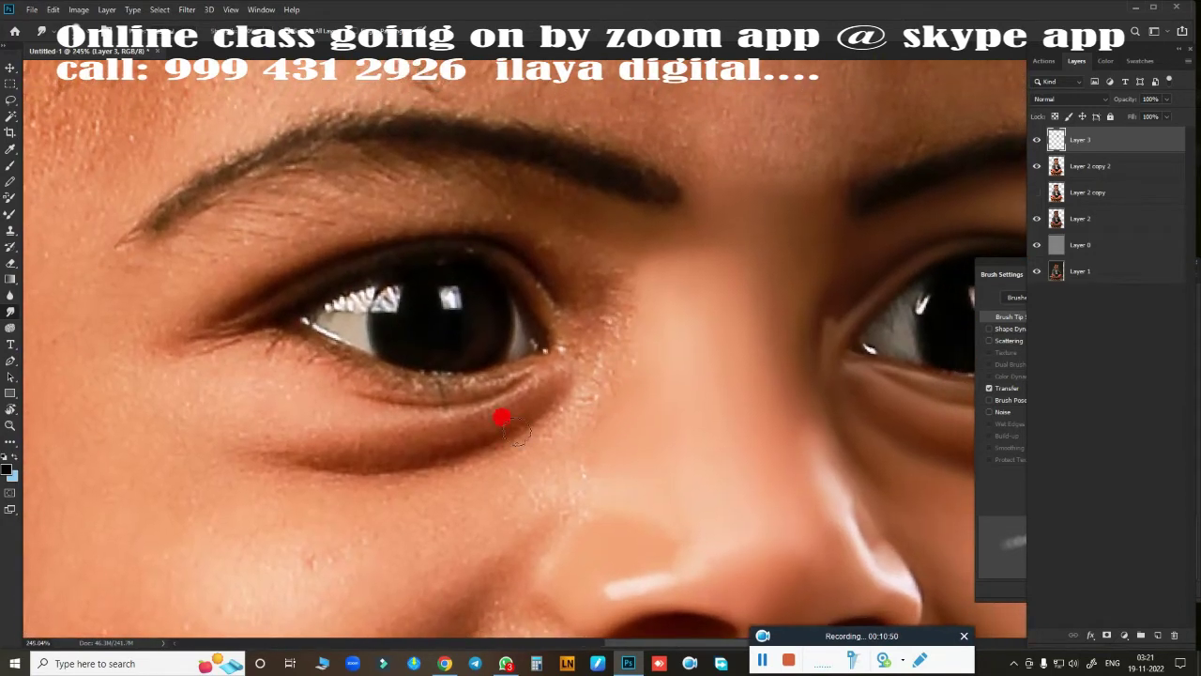
Zoom in on the left-hand eye and darken the crease near its outer corner.
scroll(563, 347, down, 1)
scroll(397, 231, up, 1)
scroll(427, 282, down, 3)
scroll(474, 350, up, 2)
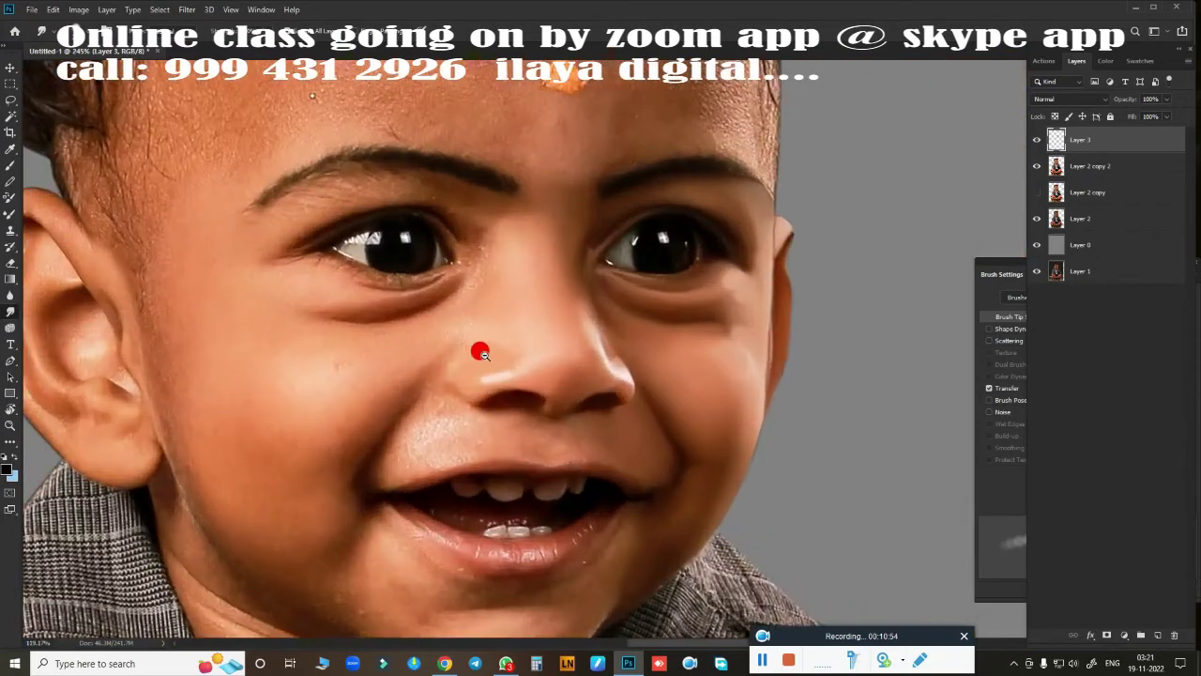
scroll(479, 353, up, 1)
scroll(507, 356, down, 3)
scroll(437, 389, up, 4)
scroll(823, 418, down, 1)
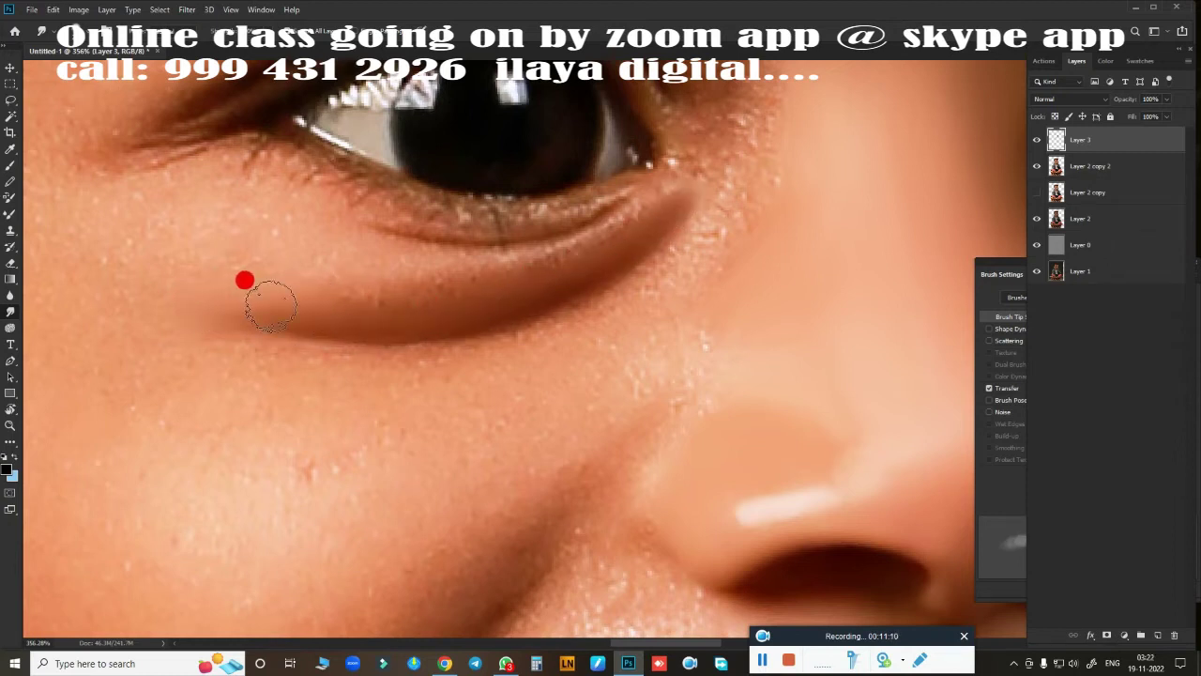
drag(619, 225, 676, 187)
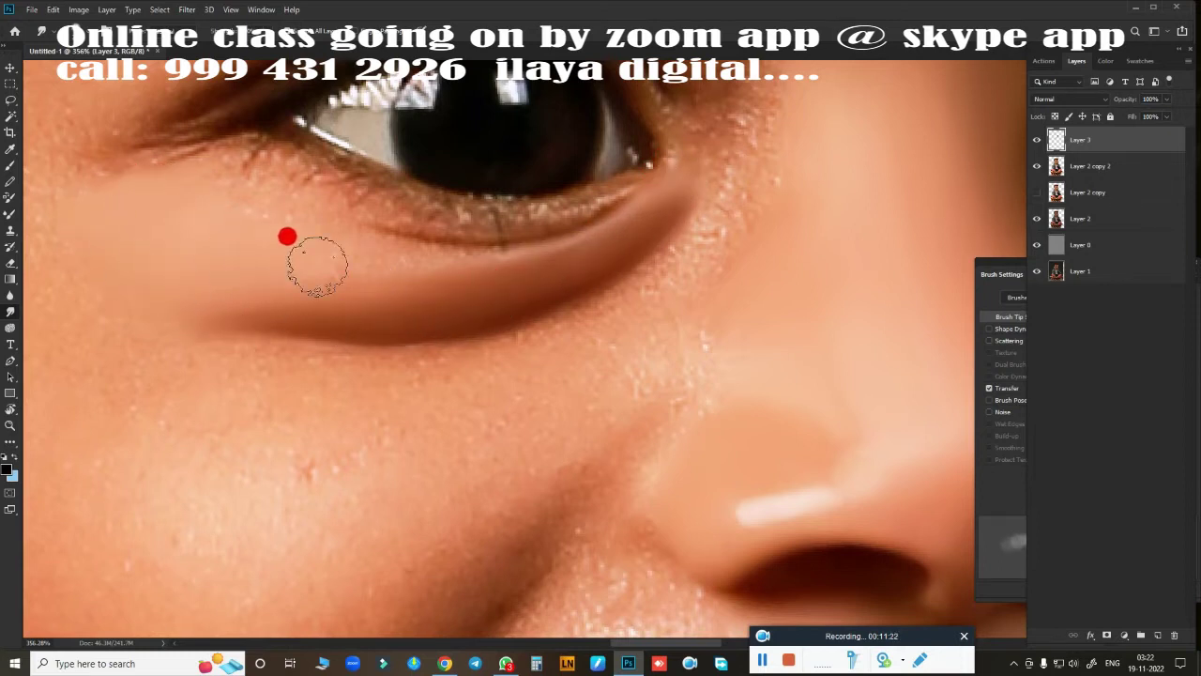
Soften and blend the under-eye crease into the eye corner.
mouse_move(267, 227)
mouse_down()
mouse_move(338, 249)
mouse_move(528, 251)
mouse_move(621, 183)
mouse_up()
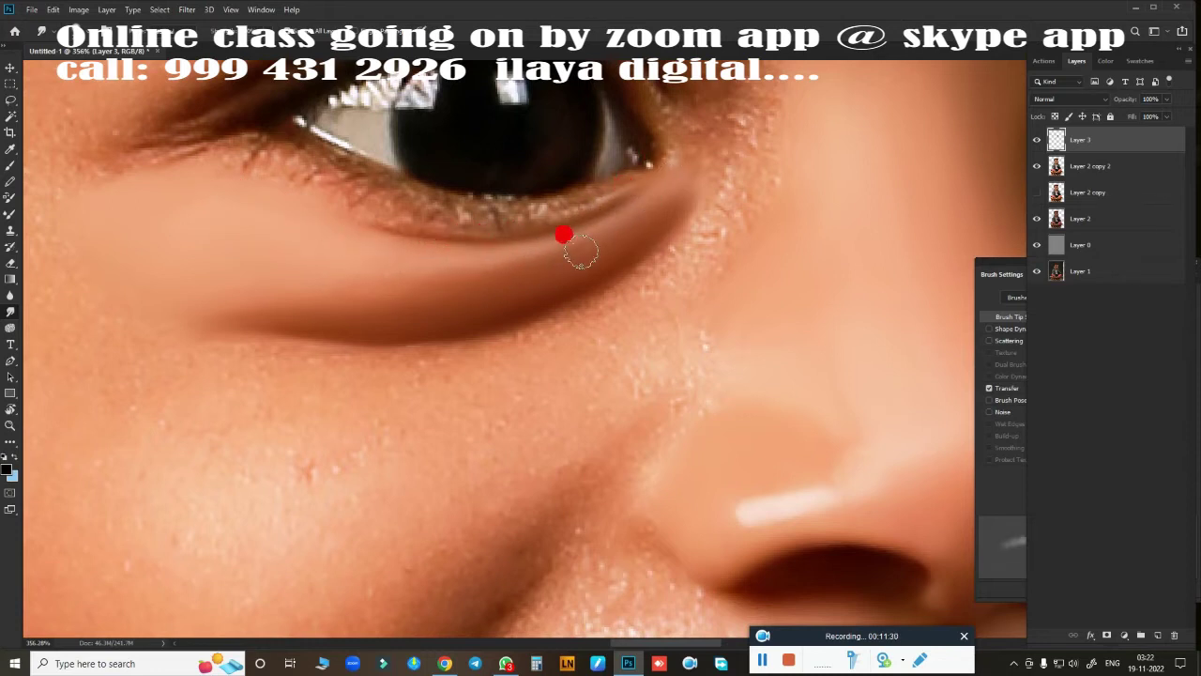
mouse_move(563, 234)
mouse_down()
mouse_move(421, 260)
mouse_move(314, 257)
mouse_move(684, 235)
mouse_move(691, 191)
mouse_move(654, 238)
mouse_move(488, 332)
mouse_move(153, 353)
mouse_move(193, 340)
mouse_move(99, 329)
mouse_move(181, 343)
mouse_up()
mouse_move(290, 338)
mouse_down()
mouse_move(440, 325)
mouse_move(579, 271)
mouse_move(681, 174)
mouse_up()
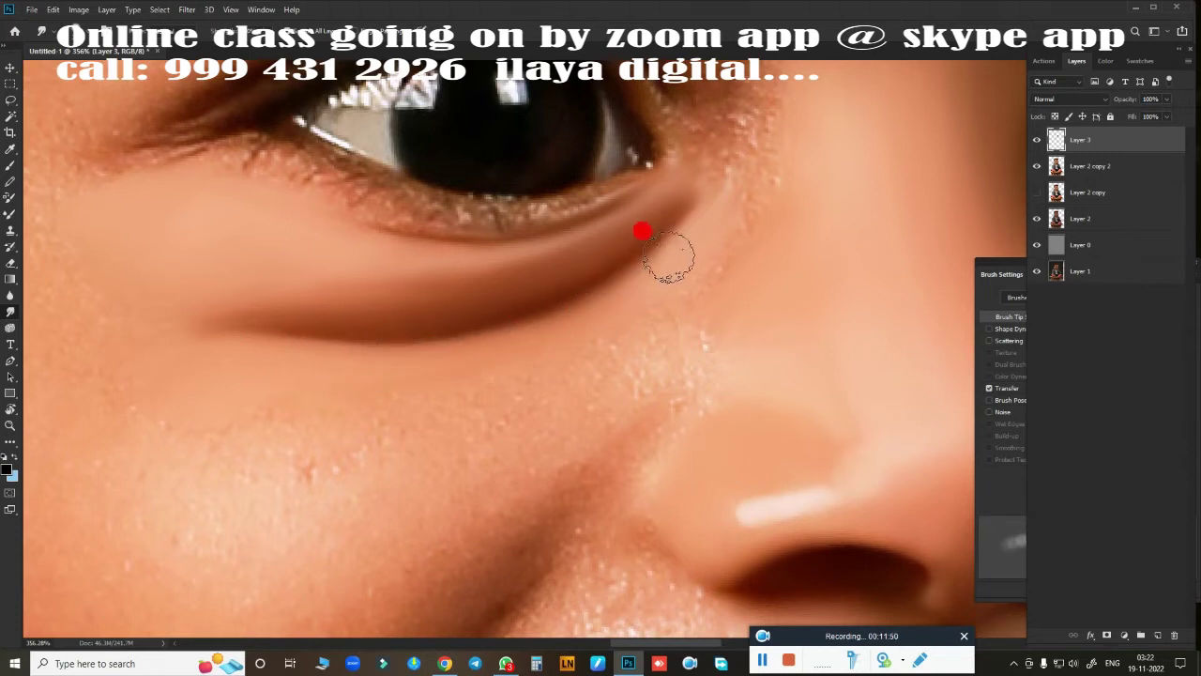
drag(668, 256, 616, 292)
mouse_move(493, 335)
mouse_down()
mouse_move(523, 295)
mouse_move(362, 325)
mouse_up()
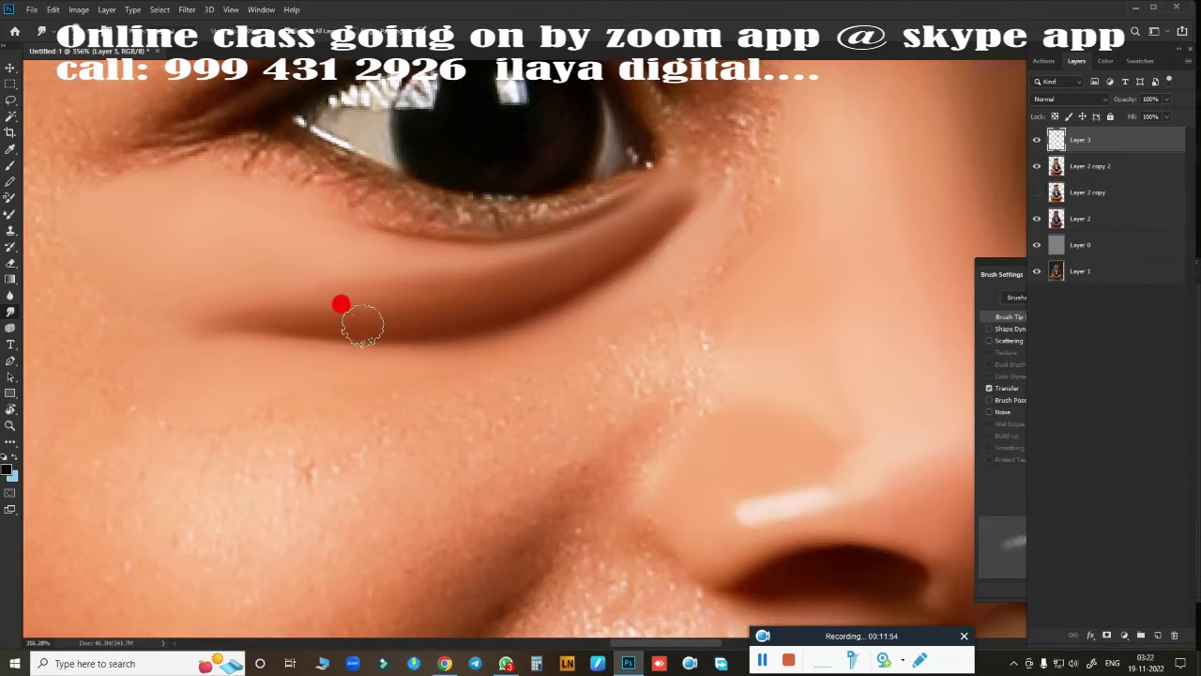
mouse_move(229, 324)
mouse_down()
mouse_move(742, 225)
mouse_move(710, 265)
mouse_move(761, 123)
mouse_move(672, 319)
mouse_move(485, 517)
mouse_move(538, 456)
mouse_move(652, 373)
mouse_move(498, 476)
mouse_move(375, 442)
mouse_move(416, 456)
mouse_move(582, 364)
mouse_move(225, 303)
mouse_move(223, 284)
mouse_move(238, 338)
mouse_move(276, 322)
mouse_move(228, 337)
mouse_move(306, 419)
mouse_move(303, 399)
mouse_move(351, 393)
mouse_move(340, 321)
mouse_move(295, 230)
mouse_move(401, 173)
mouse_move(627, 144)
mouse_move(838, 214)
mouse_move(595, 142)
mouse_move(399, 171)
mouse_move(706, 159)
mouse_up()
Zoom to about 293% and smooth the skin under the eyebrow, removing its light streak.
scroll(692, 388, down, 2)
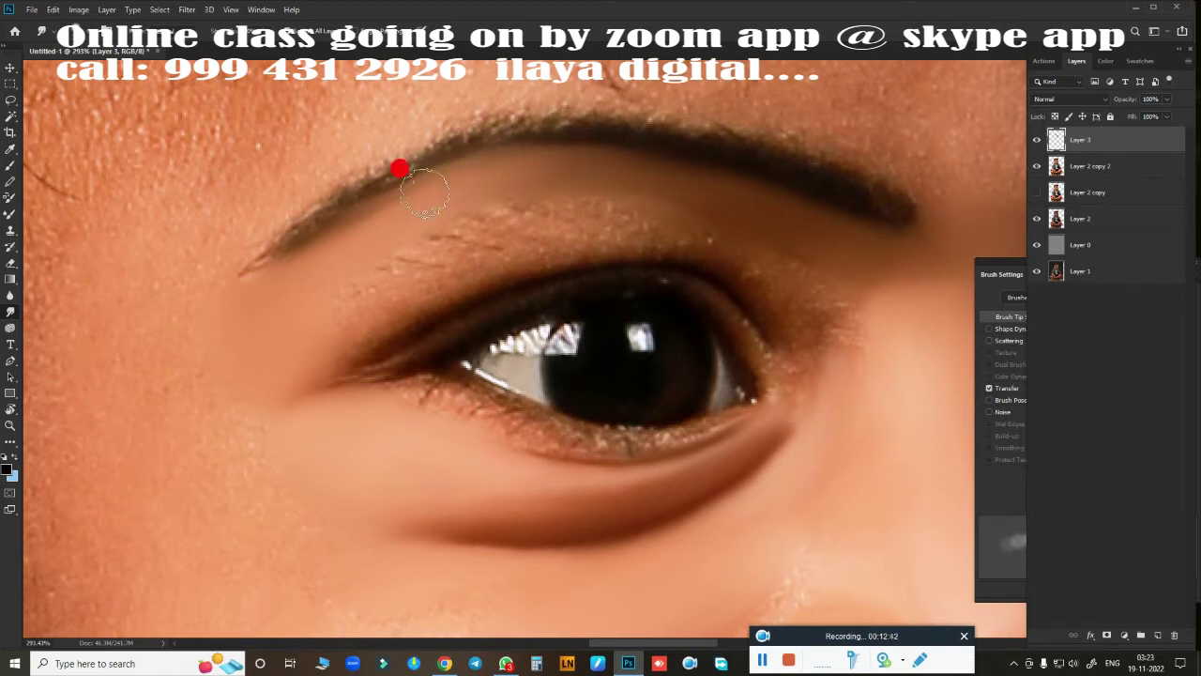
drag(422, 292, 506, 254)
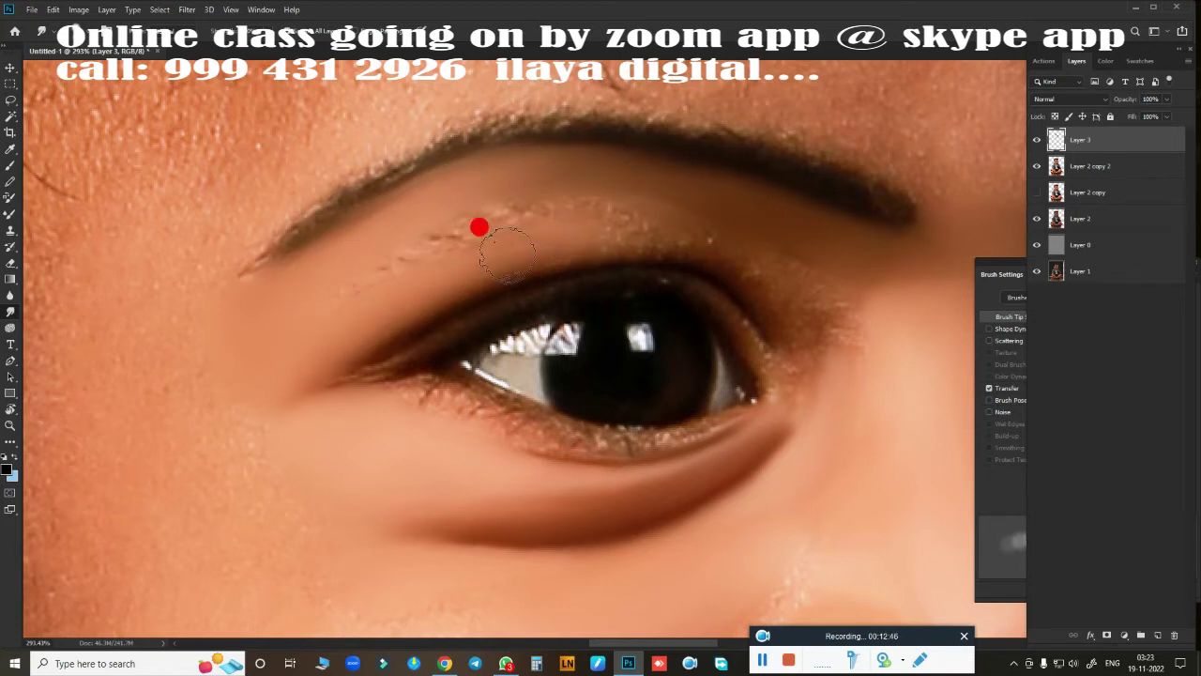
mouse_move(347, 344)
mouse_down()
mouse_move(497, 208)
mouse_move(613, 195)
mouse_move(445, 225)
mouse_move(785, 244)
mouse_move(535, 215)
mouse_up()
drag(445, 272, 619, 240)
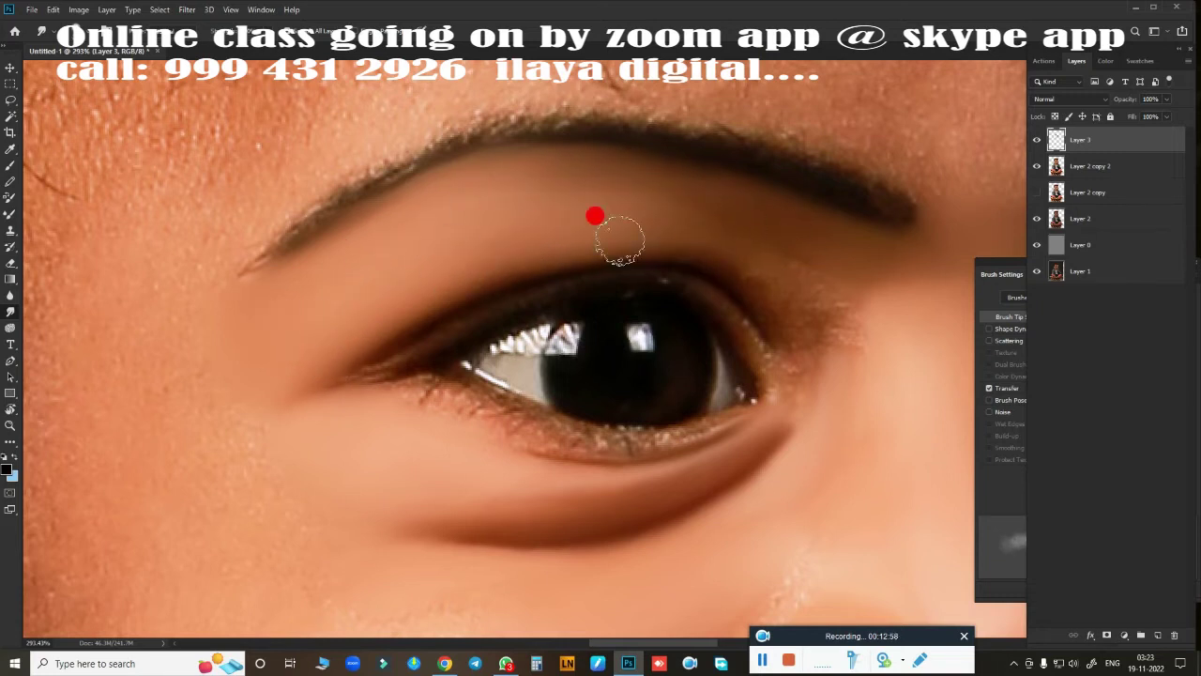
Smooth the upper eyelid, the outer eye corner and the skin under the brow end.
mouse_move(782, 313)
mouse_down()
mouse_move(644, 247)
mouse_move(772, 289)
mouse_up()
mouse_move(859, 281)
mouse_down()
mouse_move(893, 333)
mouse_move(916, 302)
mouse_up()
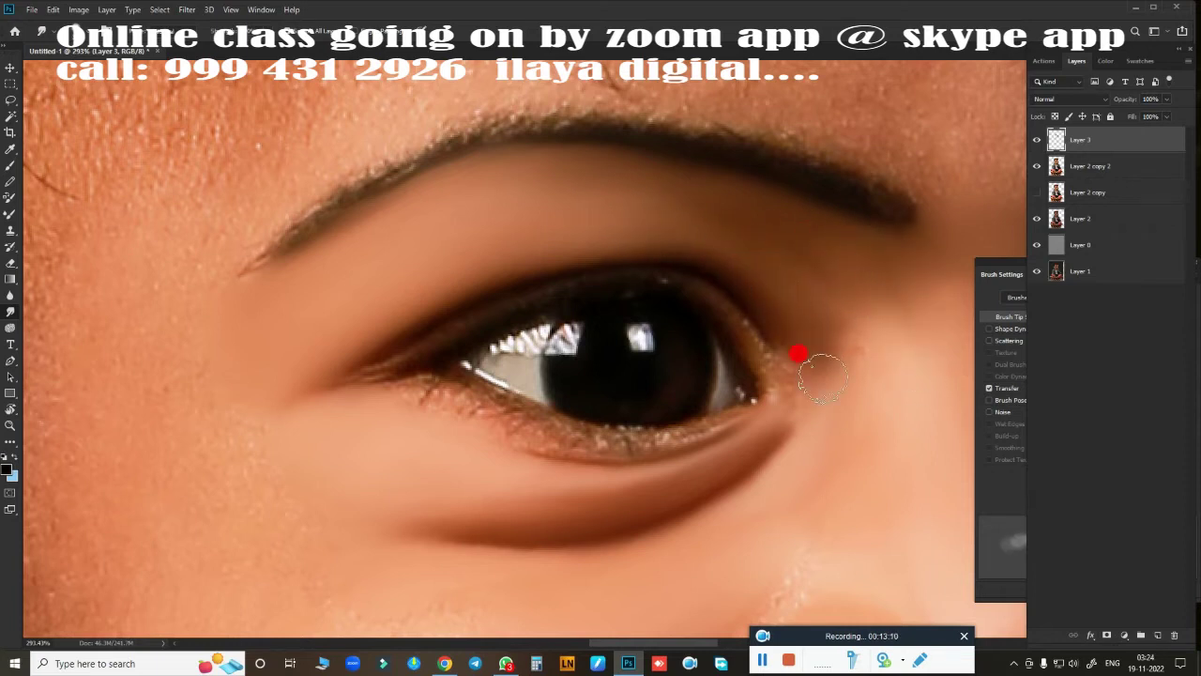
drag(814, 251, 883, 259)
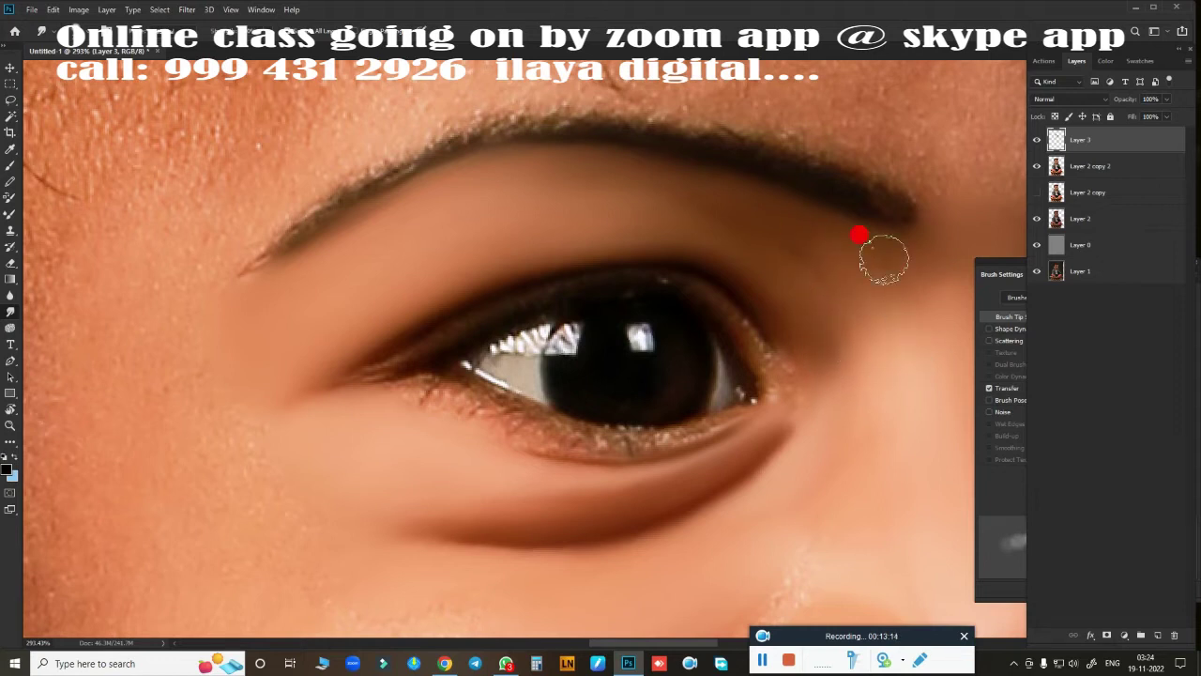
mouse_move(869, 315)
mouse_down()
mouse_move(884, 364)
mouse_move(831, 388)
mouse_up()
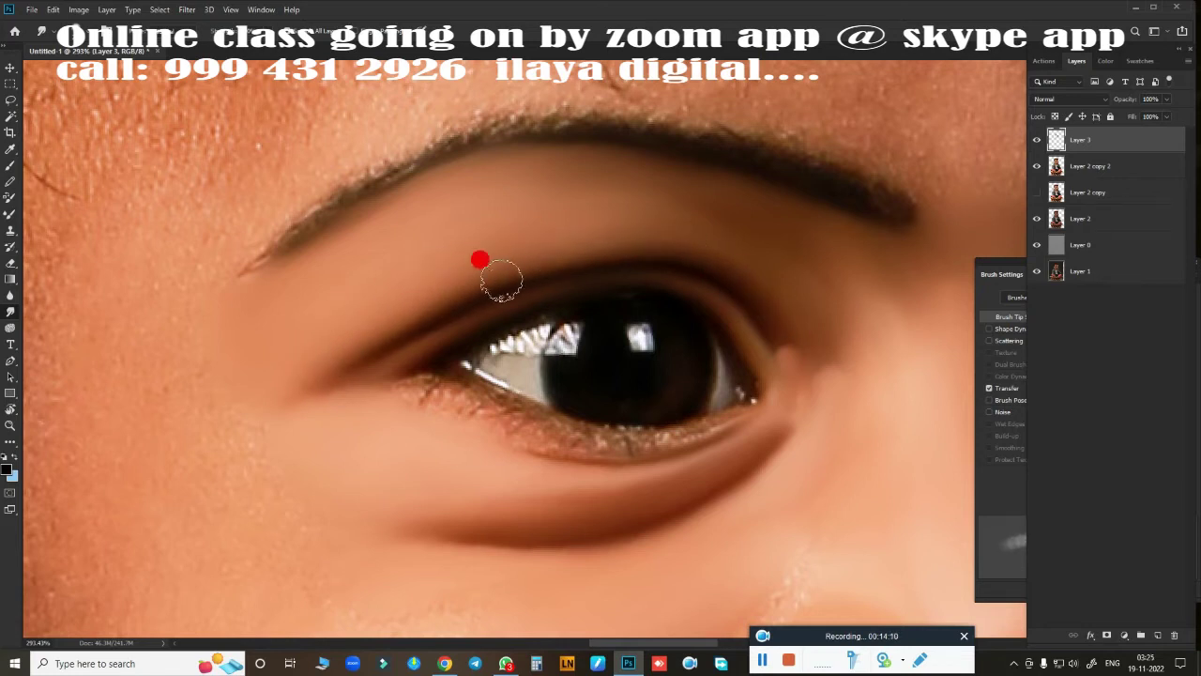
drag(324, 398, 334, 393)
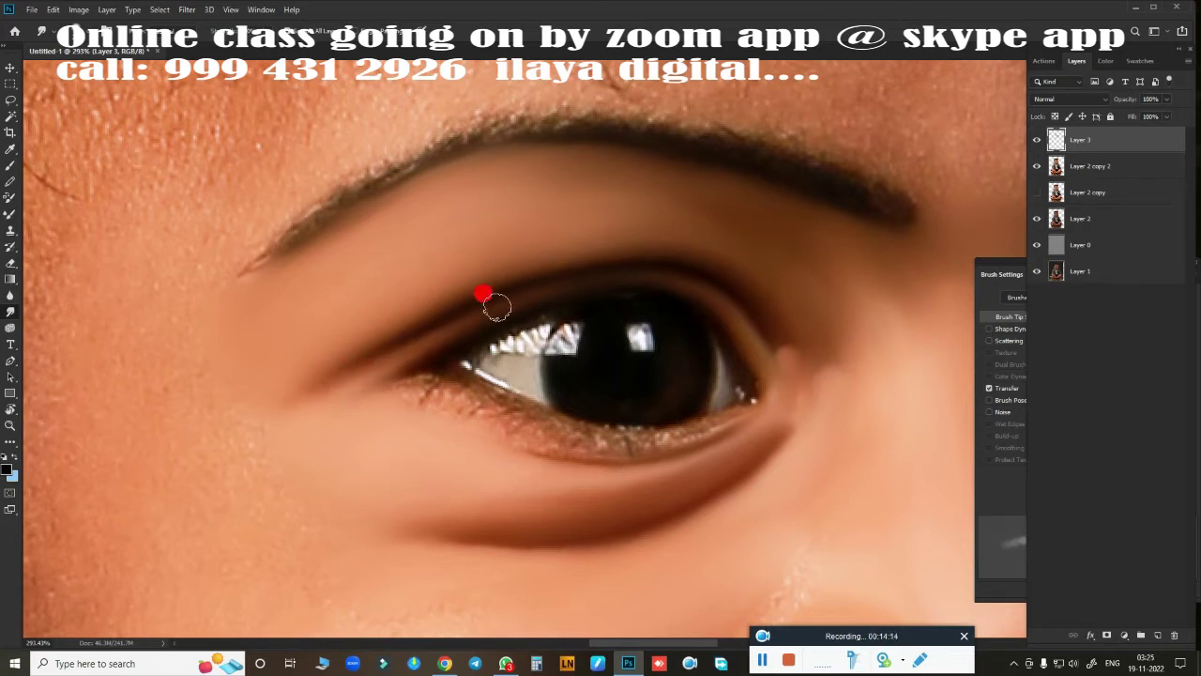
Zoom to about 377% and smooth the lash texture along the lower eyelid.
scroll(782, 287, down, 2)
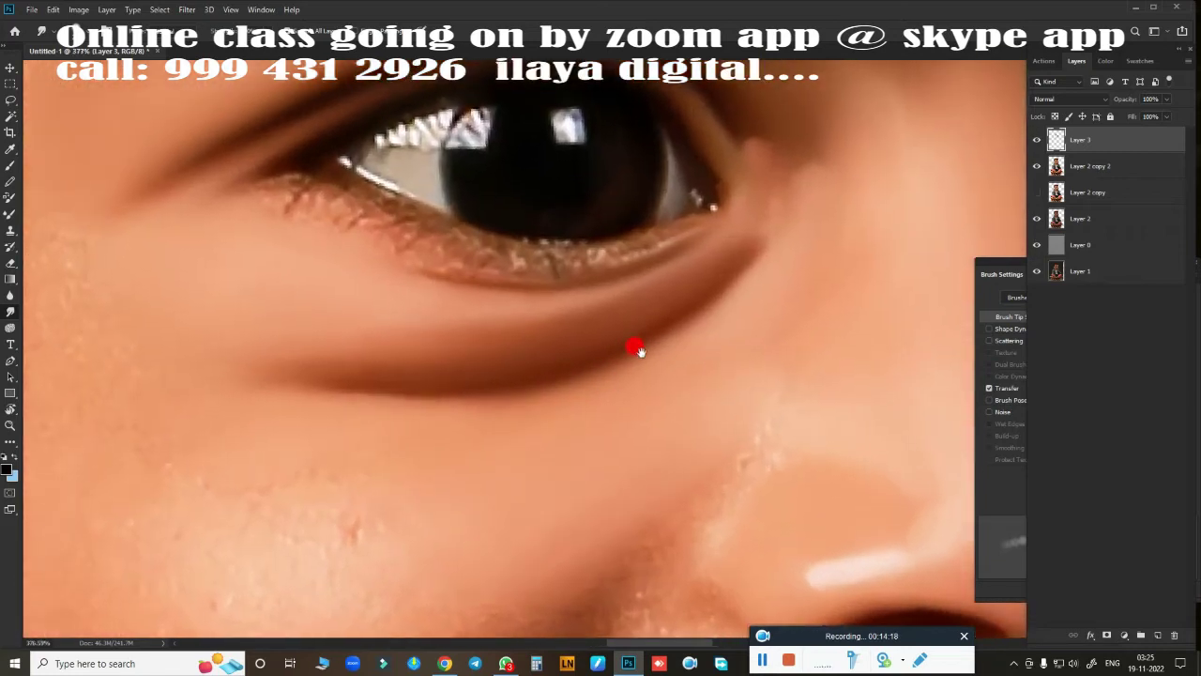
scroll(636, 344, up, 2)
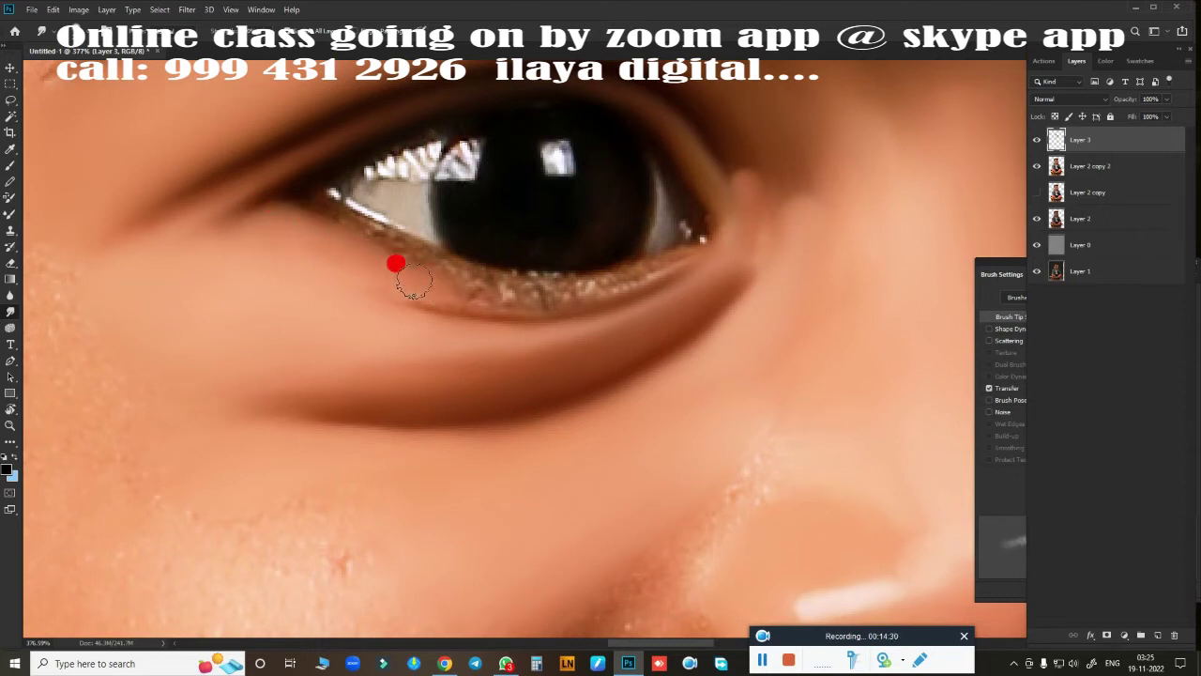
drag(442, 296, 422, 292)
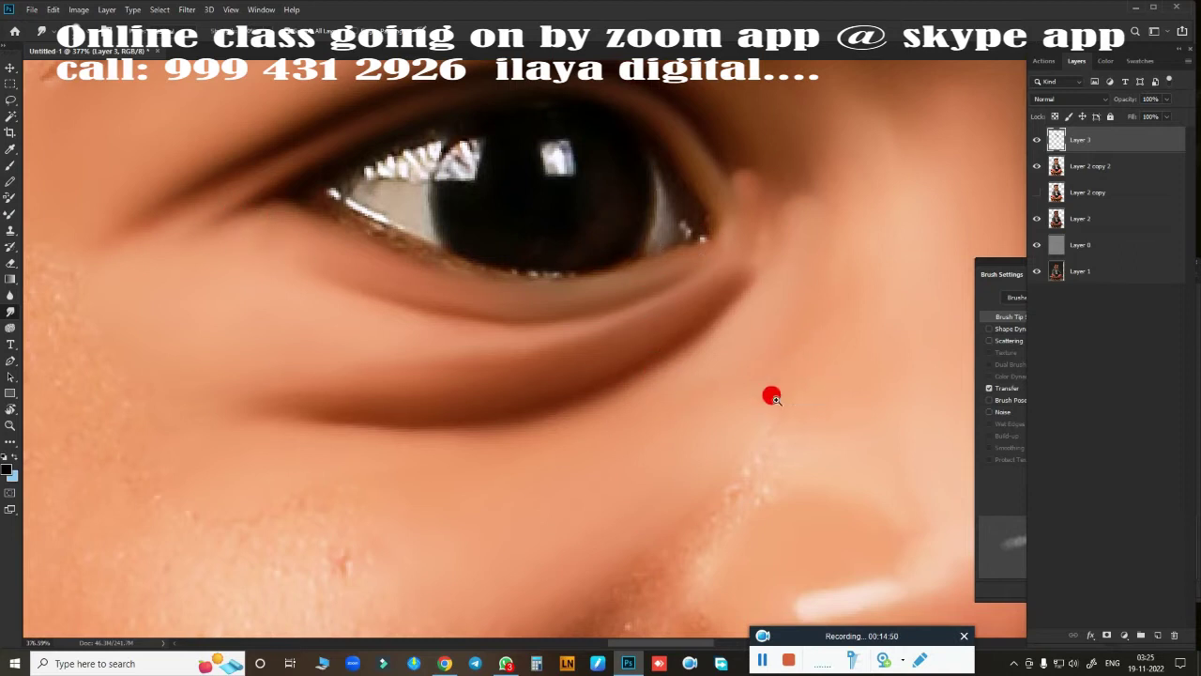
scroll(771, 398, down, 5)
Enlarge the brush and smooth the skin along the ear-to-cheek edge.
scroll(429, 247, up, 1)
scroll(416, 335, down, 1)
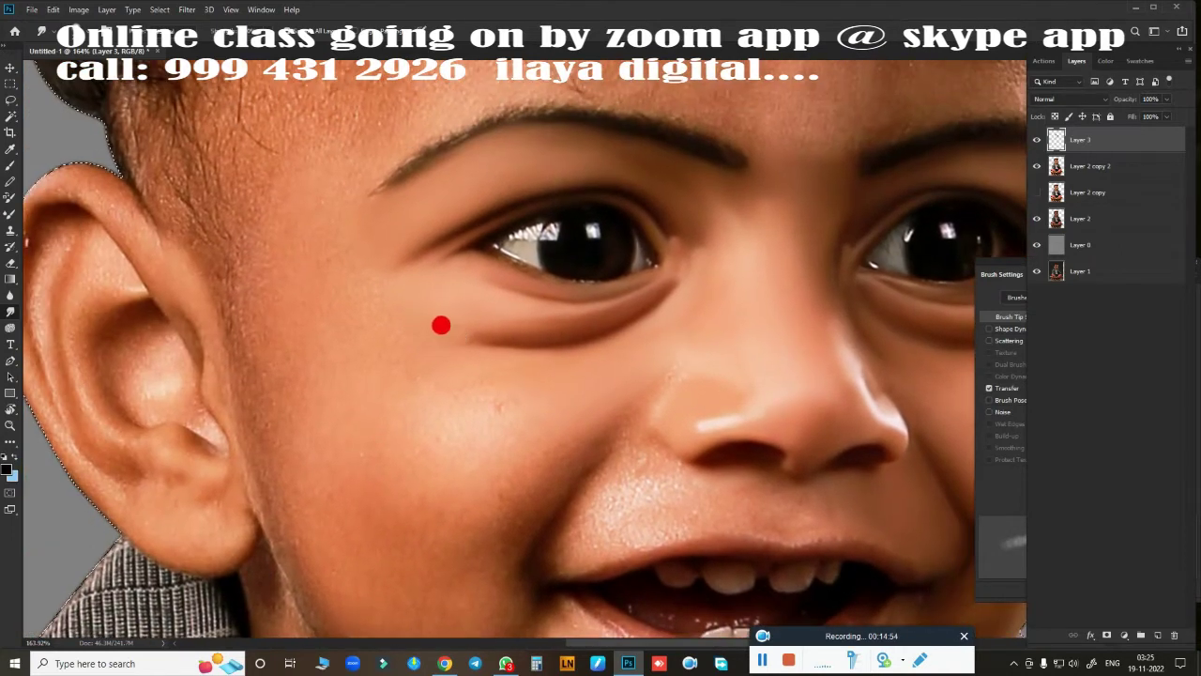
scroll(571, 407, down, 1)
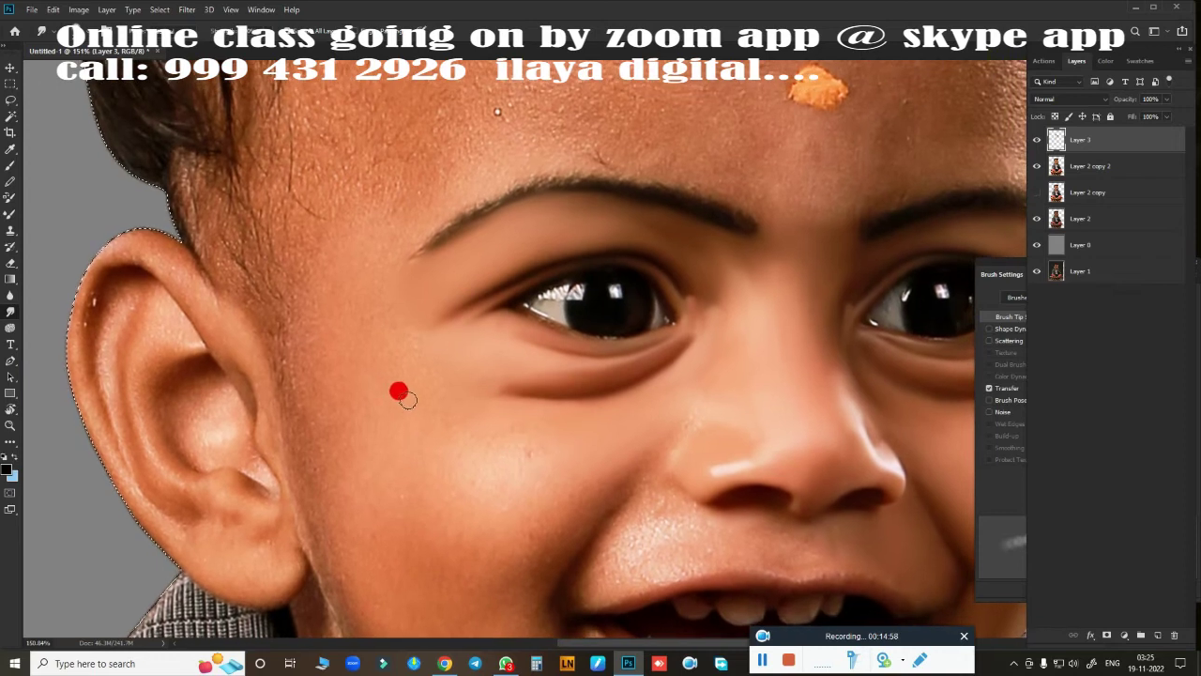
key(bracketright)
key(bracketright)
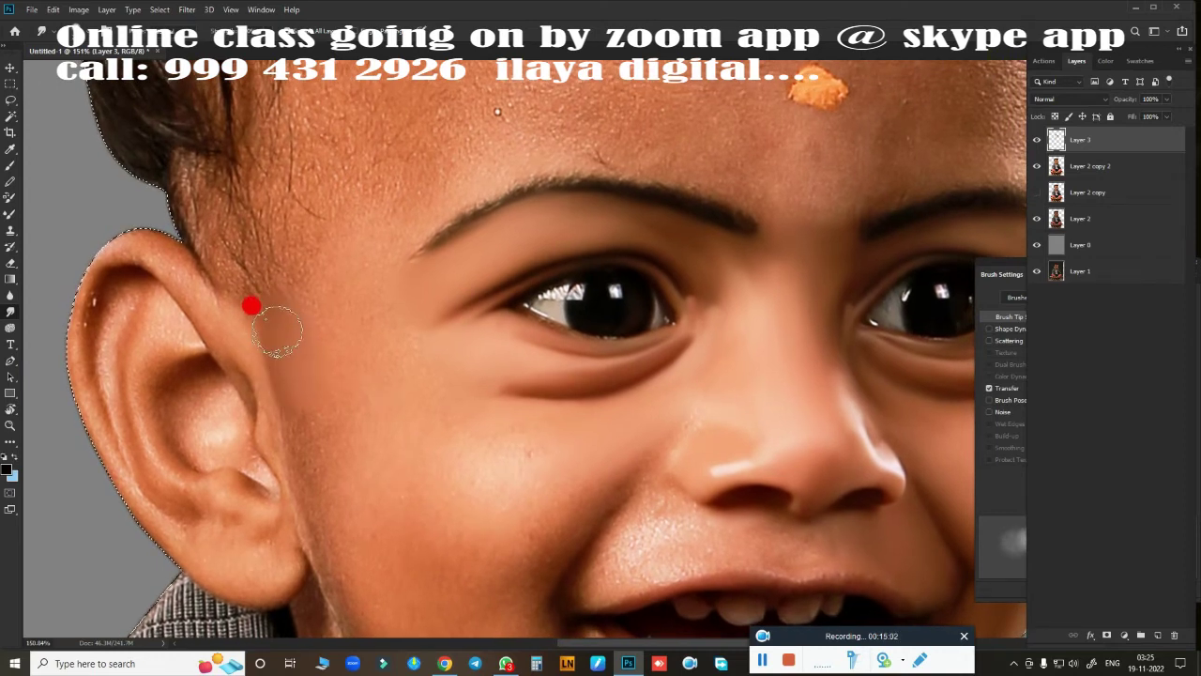
mouse_move(277, 330)
mouse_down()
mouse_move(313, 412)
mouse_move(203, 193)
mouse_move(292, 365)
mouse_move(223, 221)
mouse_move(251, 207)
mouse_move(250, 228)
mouse_move(388, 369)
mouse_move(362, 348)
mouse_move(302, 190)
mouse_move(310, 246)
mouse_move(295, 169)
mouse_move(274, 193)
mouse_move(341, 383)
mouse_move(278, 180)
mouse_move(335, 309)
mouse_move(349, 397)
mouse_up()
Drop the face selection and smooth the temple skin from the eye toward the forehead.
key(ctrl+d)
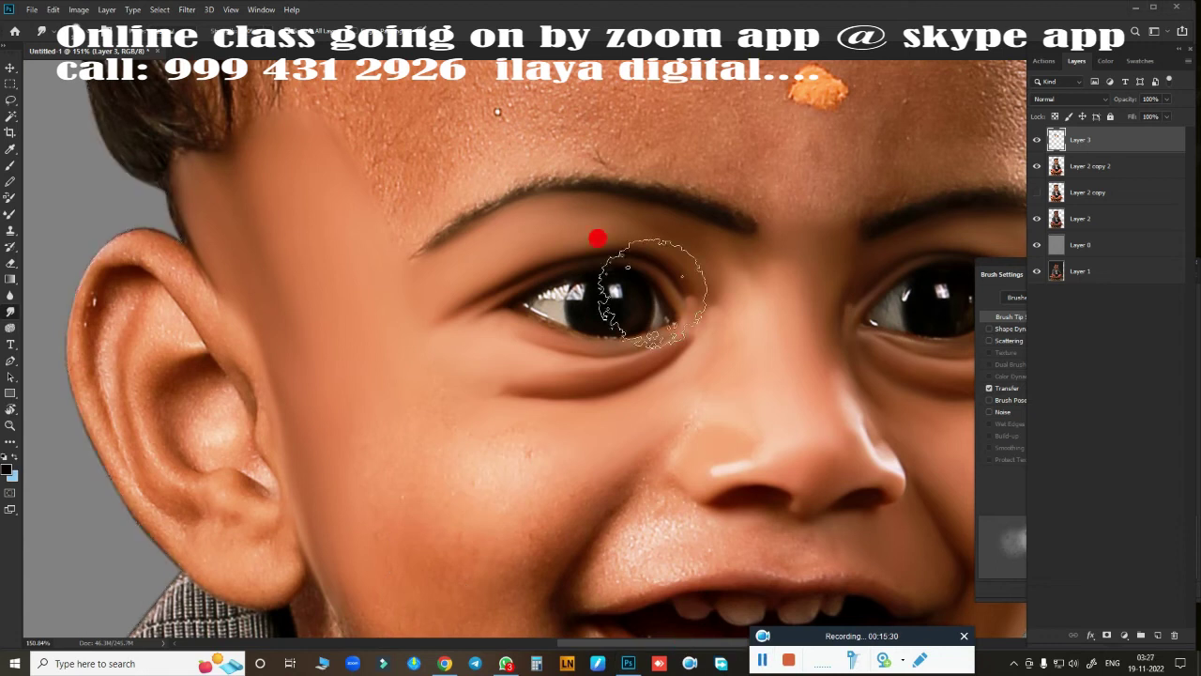
drag(652, 291, 536, 120)
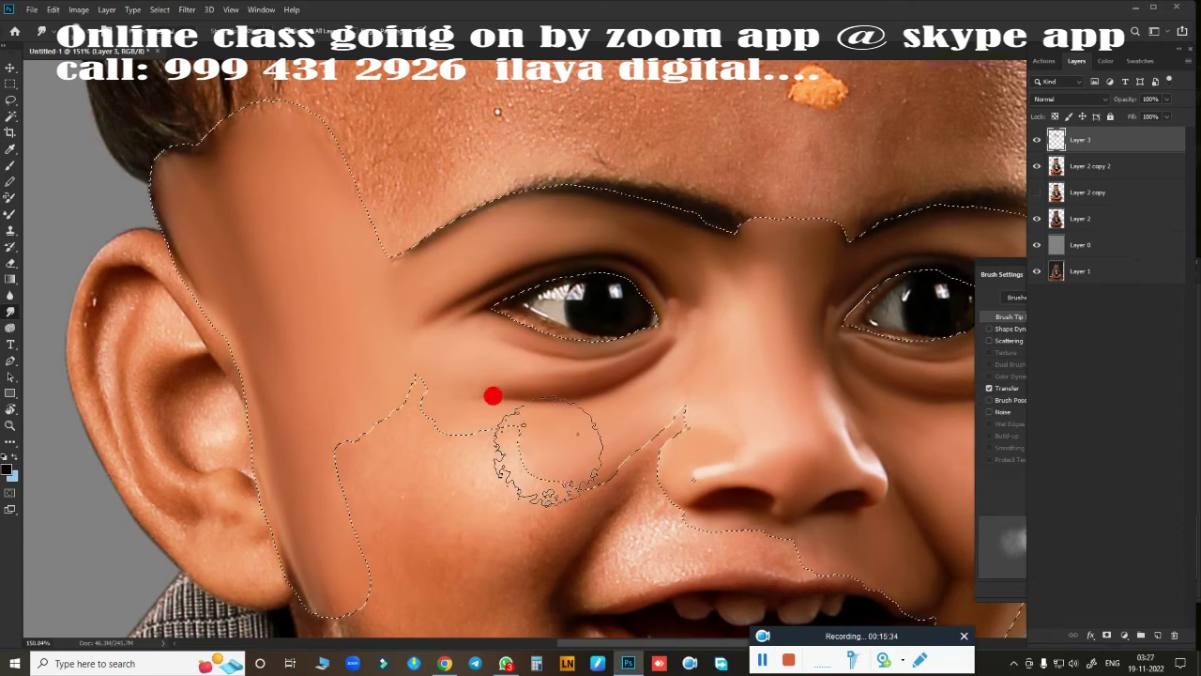
scroll(504, 391, down, 3)
drag(504, 392, 480, 262)
scroll(480, 263, up, 3)
drag(476, 362, 456, 403)
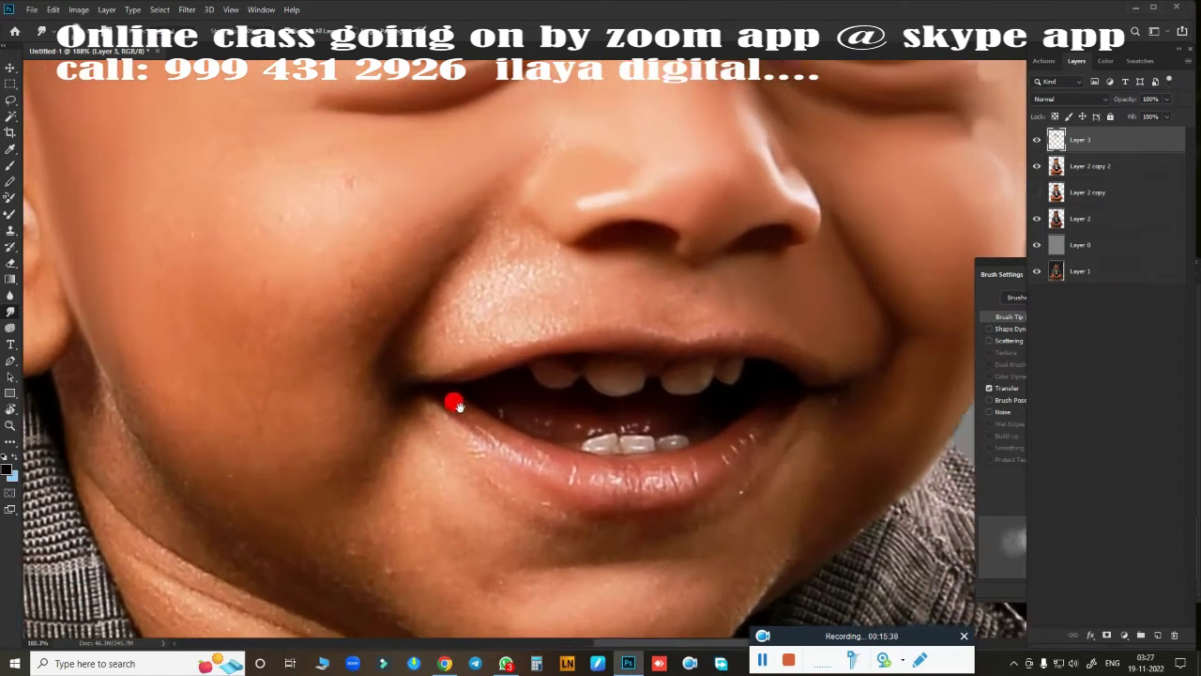
key(e)
mouse_move(697, 406)
mouse_down()
mouse_move(376, 81)
mouse_move(702, 355)
mouse_up()
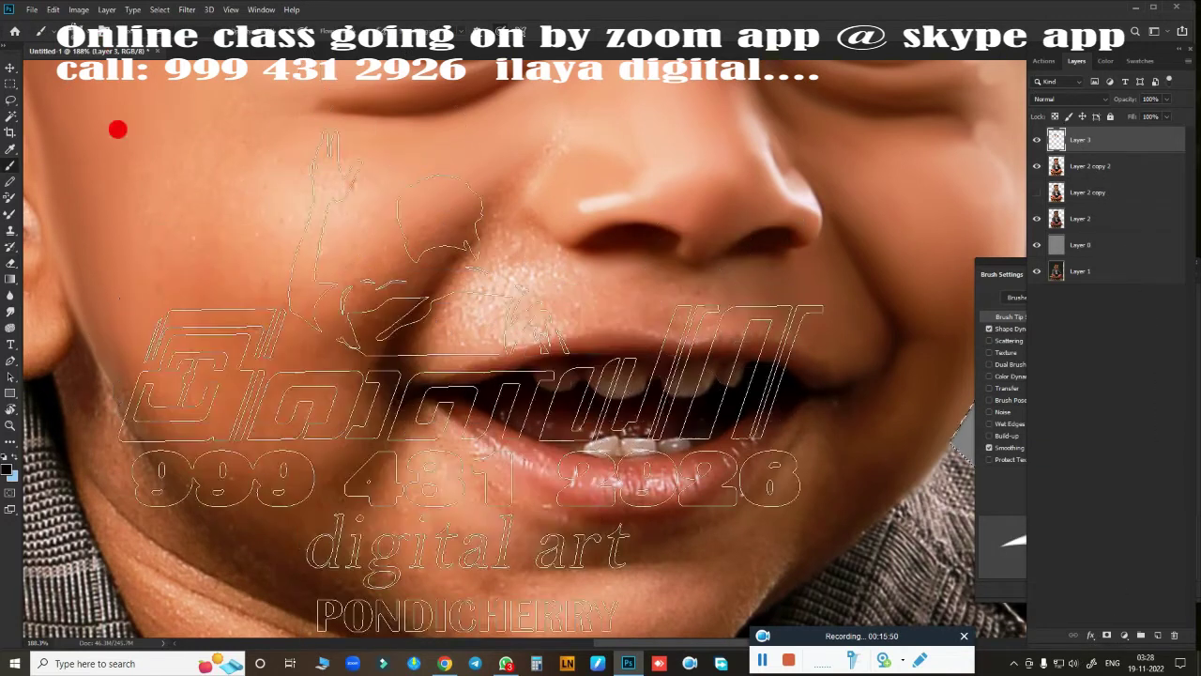
key(b)
right_click(484, 375)
click(661, 76)
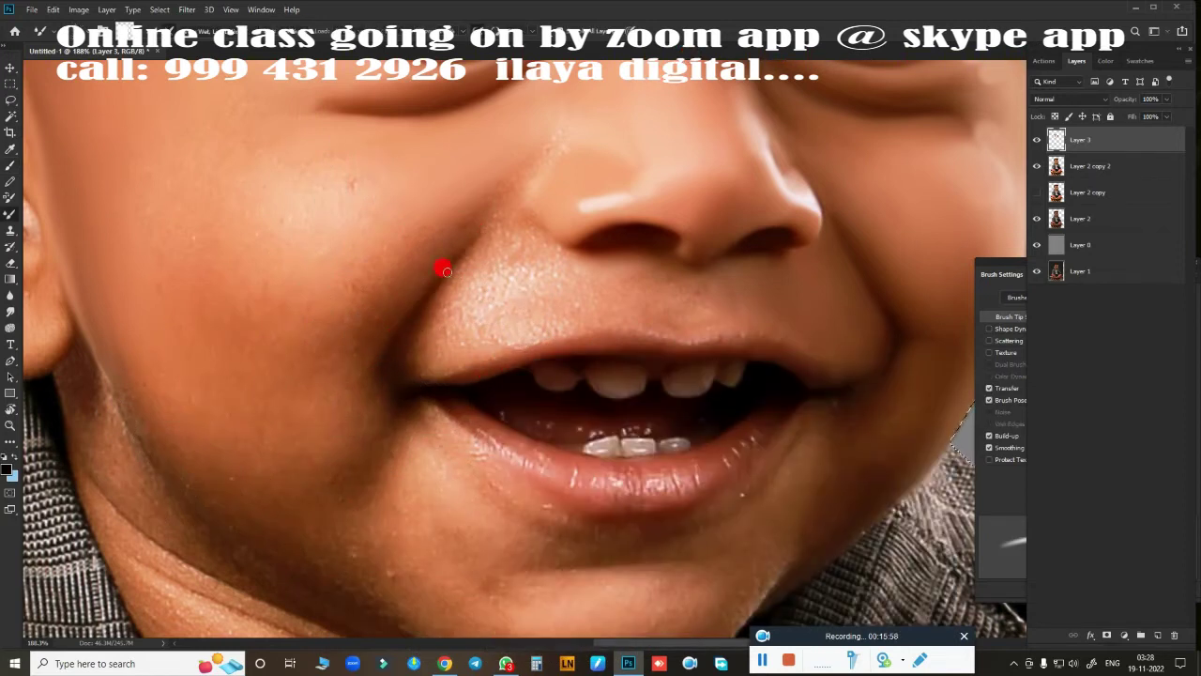
scroll(546, 259, right, 5)
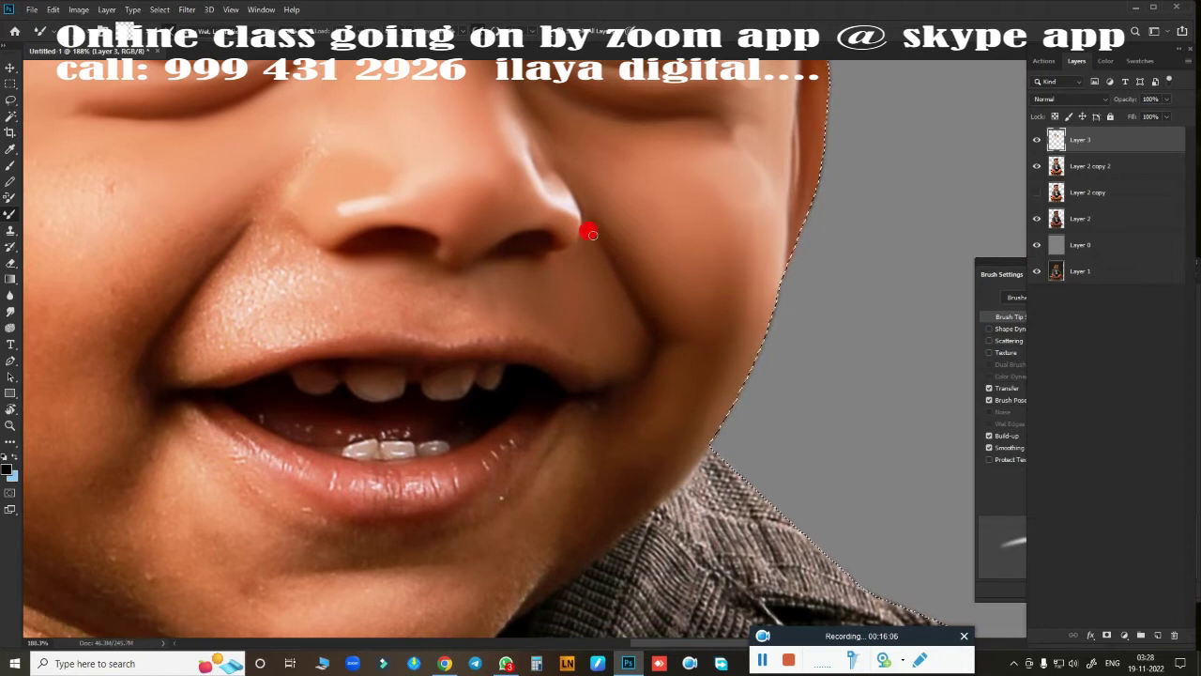
scroll(582, 370, up, 2)
scroll(534, 373, up, 3)
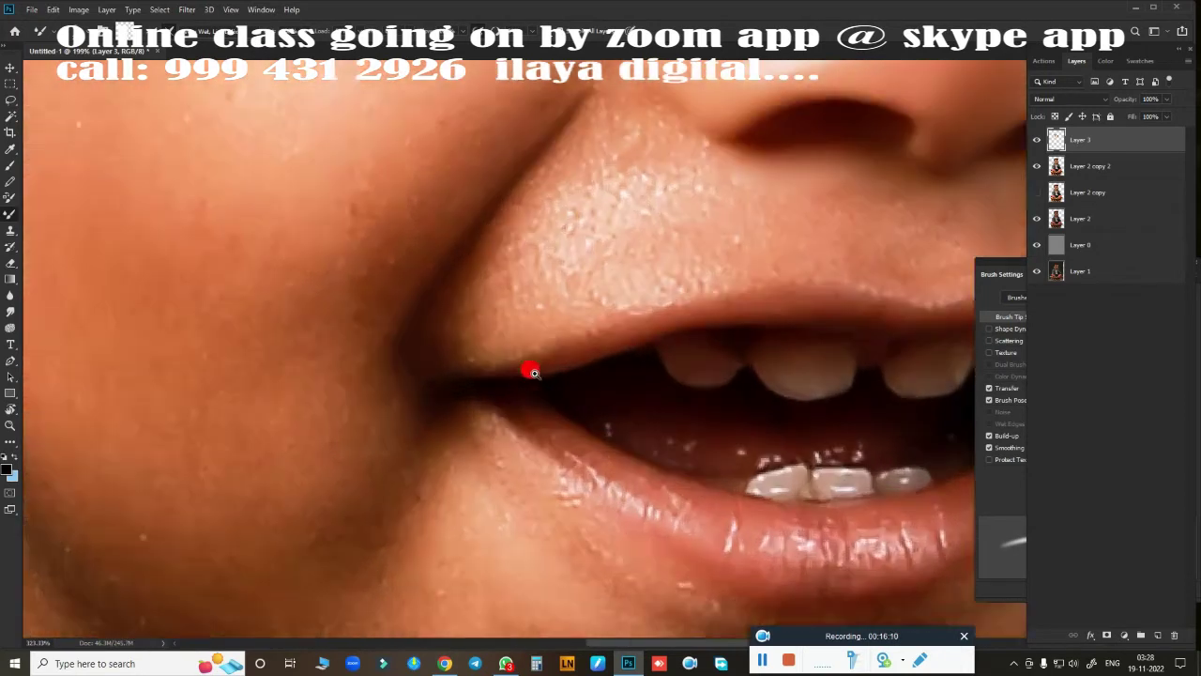
key(o)
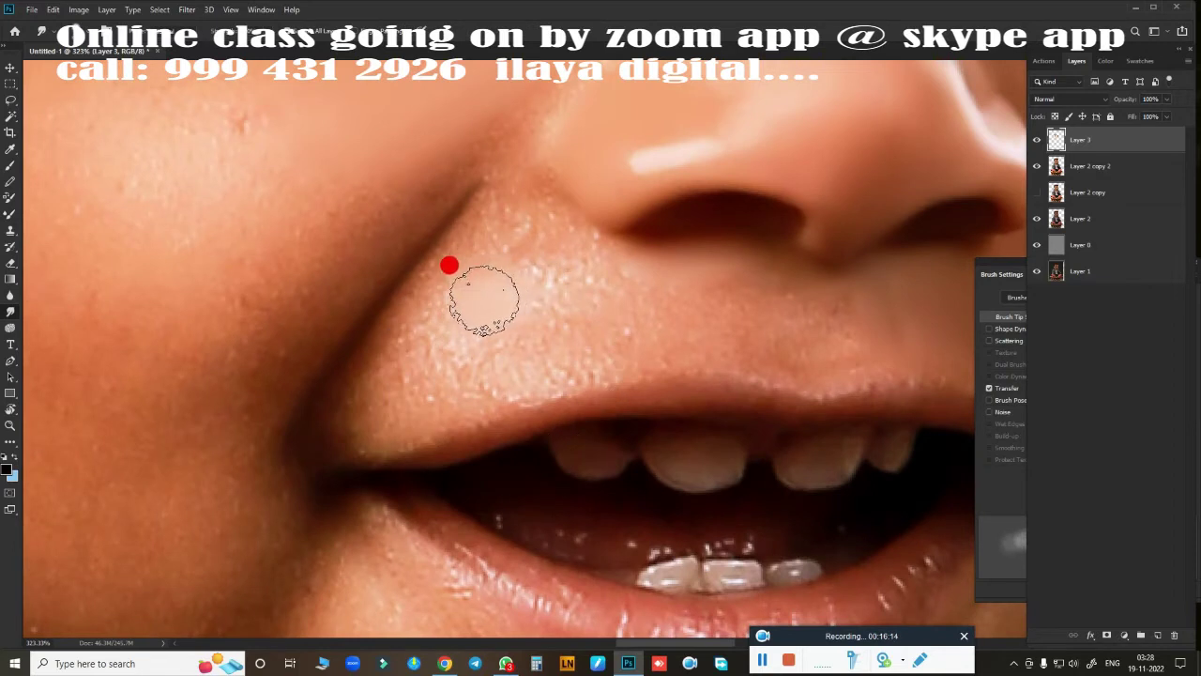
Lighten the skin beside the nose and smooth the crease from the lip corner upward.
mouse_move(483, 299)
mouse_down()
mouse_move(817, 313)
mouse_move(809, 340)
mouse_move(504, 367)
mouse_move(778, 334)
mouse_move(504, 343)
mouse_move(478, 306)
mouse_move(613, 308)
mouse_move(520, 319)
mouse_move(695, 302)
mouse_move(686, 276)
mouse_move(759, 301)
mouse_move(778, 321)
mouse_move(478, 319)
mouse_move(410, 352)
mouse_move(416, 328)
mouse_move(322, 434)
mouse_move(381, 416)
mouse_move(347, 412)
mouse_move(415, 407)
mouse_move(402, 394)
mouse_move(343, 425)
mouse_move(389, 339)
mouse_up()
mouse_move(417, 268)
mouse_down()
mouse_move(351, 316)
mouse_move(319, 391)
mouse_up()
mouse_move(422, 382)
mouse_down()
mouse_move(311, 469)
mouse_move(316, 478)
mouse_move(344, 378)
mouse_move(485, 214)
mouse_move(477, 222)
mouse_up()
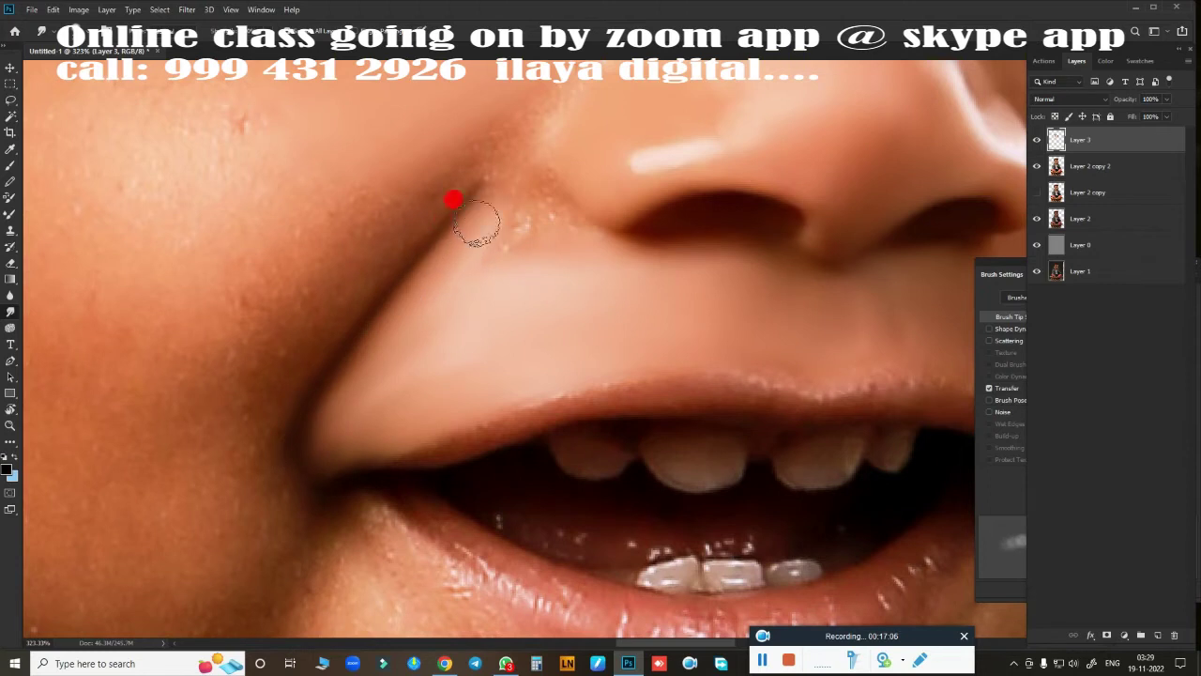
mouse_move(399, 323)
mouse_down()
mouse_move(315, 427)
mouse_move(459, 275)
mouse_move(454, 337)
mouse_move(518, 307)
mouse_move(603, 321)
mouse_move(423, 348)
mouse_move(384, 403)
mouse_move(481, 367)
mouse_move(335, 429)
mouse_move(550, 233)
mouse_move(525, 263)
mouse_move(539, 226)
mouse_move(550, 266)
mouse_move(555, 242)
mouse_move(614, 266)
mouse_move(541, 290)
mouse_move(474, 174)
mouse_move(495, 181)
mouse_up()
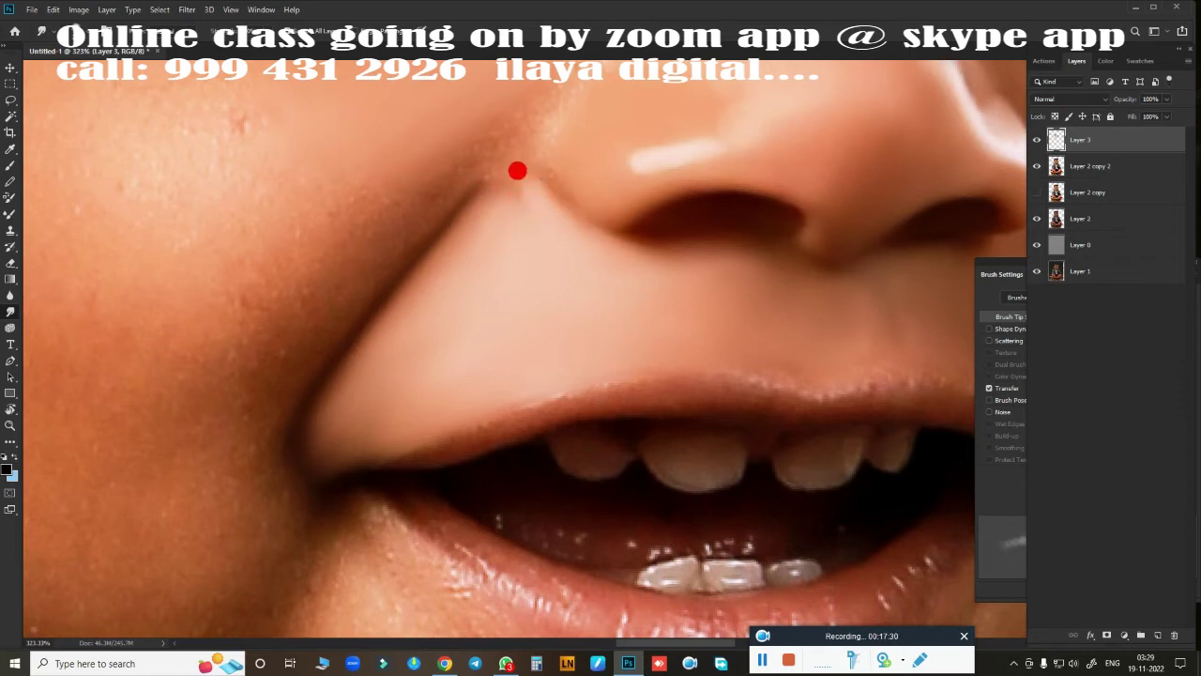
Blend the nose crease, the cheek beside the lip corner and the upper nose bridge.
mouse_move(525, 177)
mouse_down()
mouse_move(477, 220)
mouse_move(348, 388)
mouse_move(507, 298)
mouse_move(484, 367)
mouse_up()
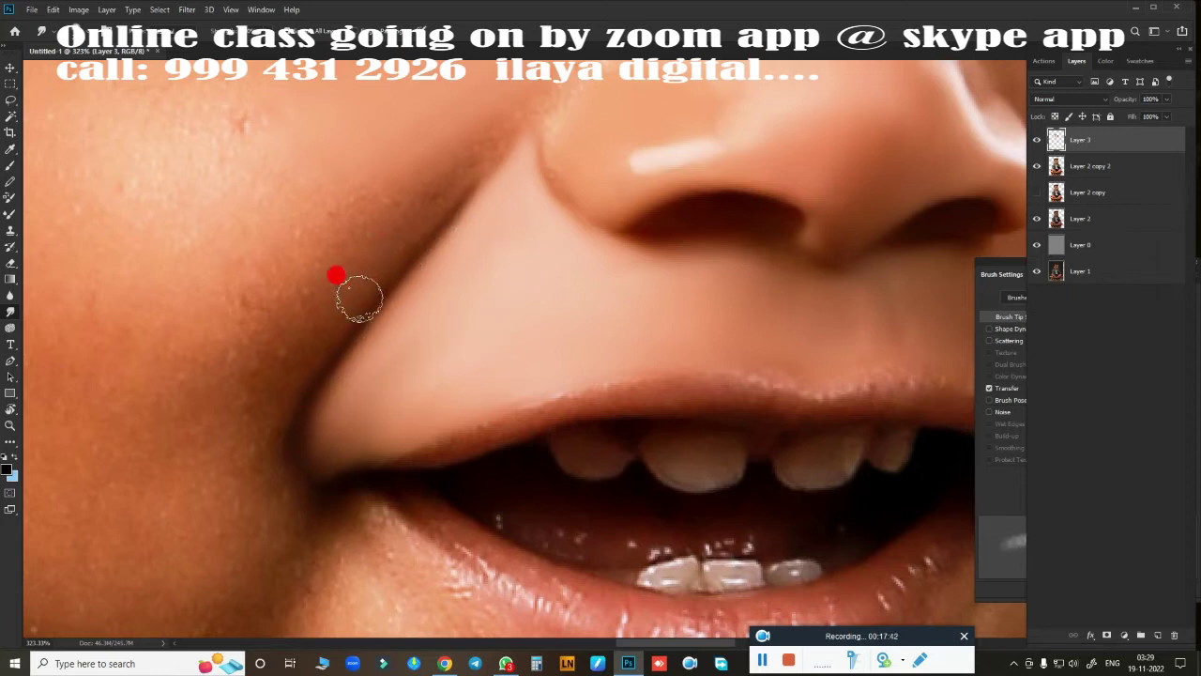
mouse_move(384, 261)
mouse_down()
mouse_move(370, 263)
mouse_move(430, 202)
mouse_move(341, 295)
mouse_move(383, 260)
mouse_move(352, 283)
mouse_up()
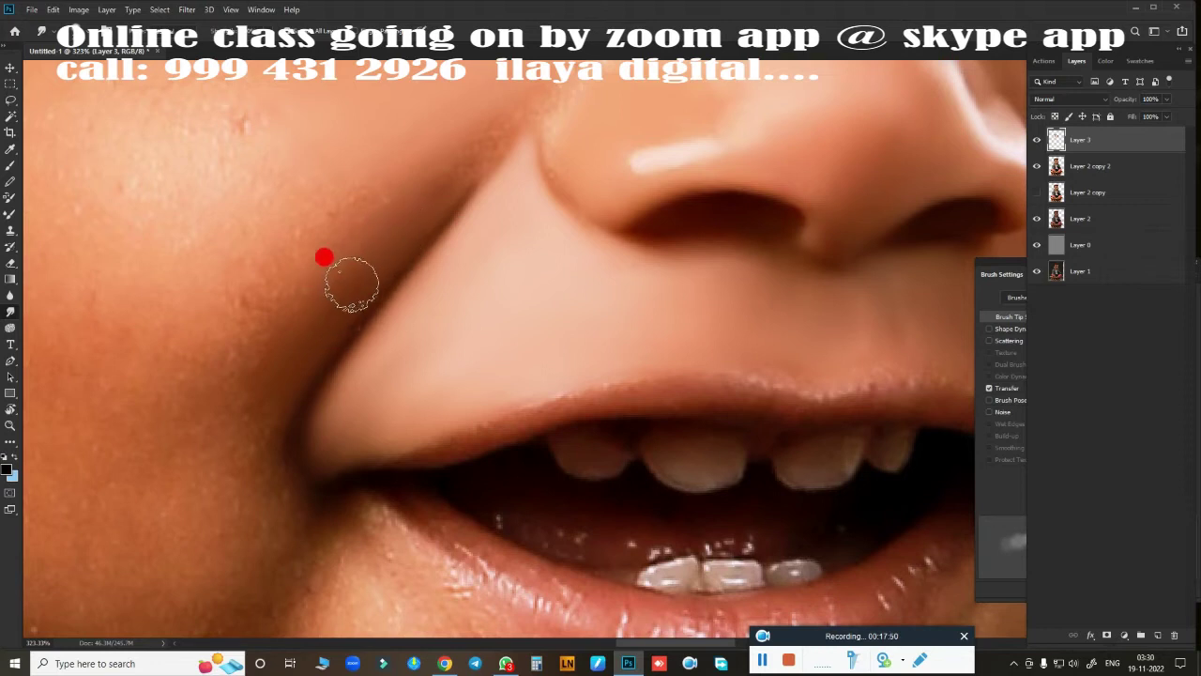
mouse_move(482, 140)
mouse_down()
mouse_move(394, 216)
mouse_move(498, 130)
mouse_move(502, 111)
mouse_move(333, 313)
mouse_move(233, 528)
mouse_move(250, 488)
mouse_move(200, 544)
mouse_move(270, 507)
mouse_move(247, 407)
mouse_move(241, 442)
mouse_move(266, 415)
mouse_move(266, 469)
mouse_up()
mouse_move(346, 560)
mouse_down()
mouse_move(371, 530)
mouse_move(397, 553)
mouse_move(356, 532)
mouse_move(303, 594)
mouse_up()
drag(366, 532, 429, 566)
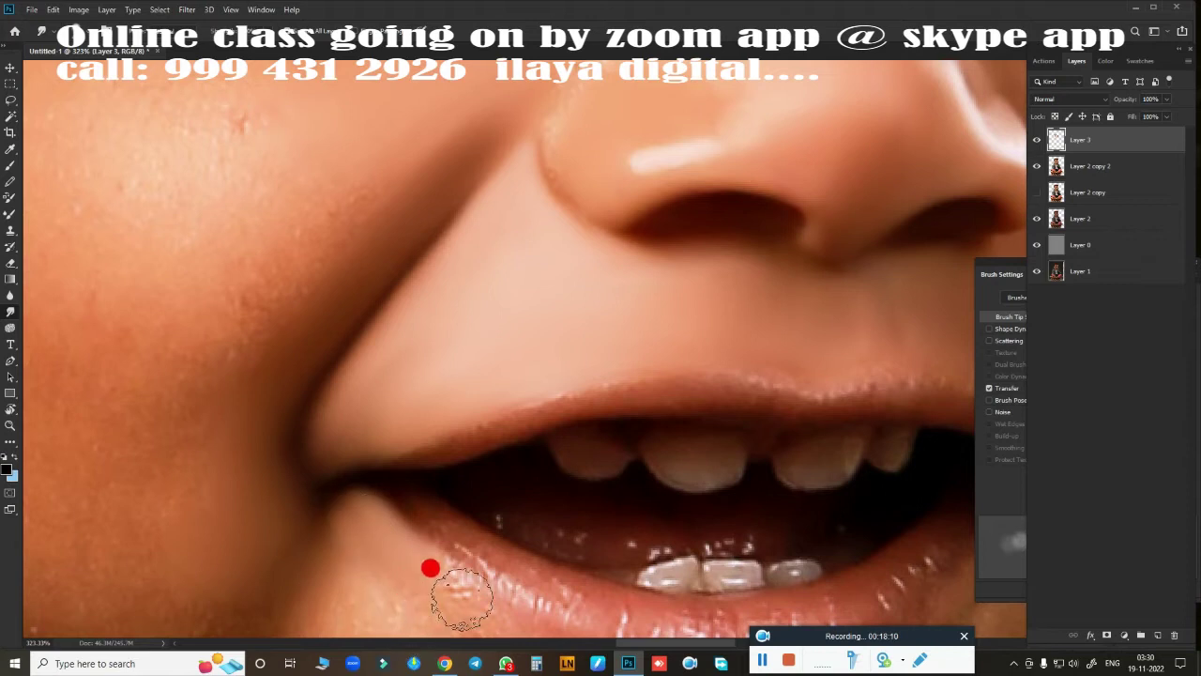
scroll(472, 311, up, 5)
mouse_move(570, 420)
mouse_down()
mouse_move(554, 228)
mouse_move(603, 268)
mouse_move(567, 246)
mouse_up()
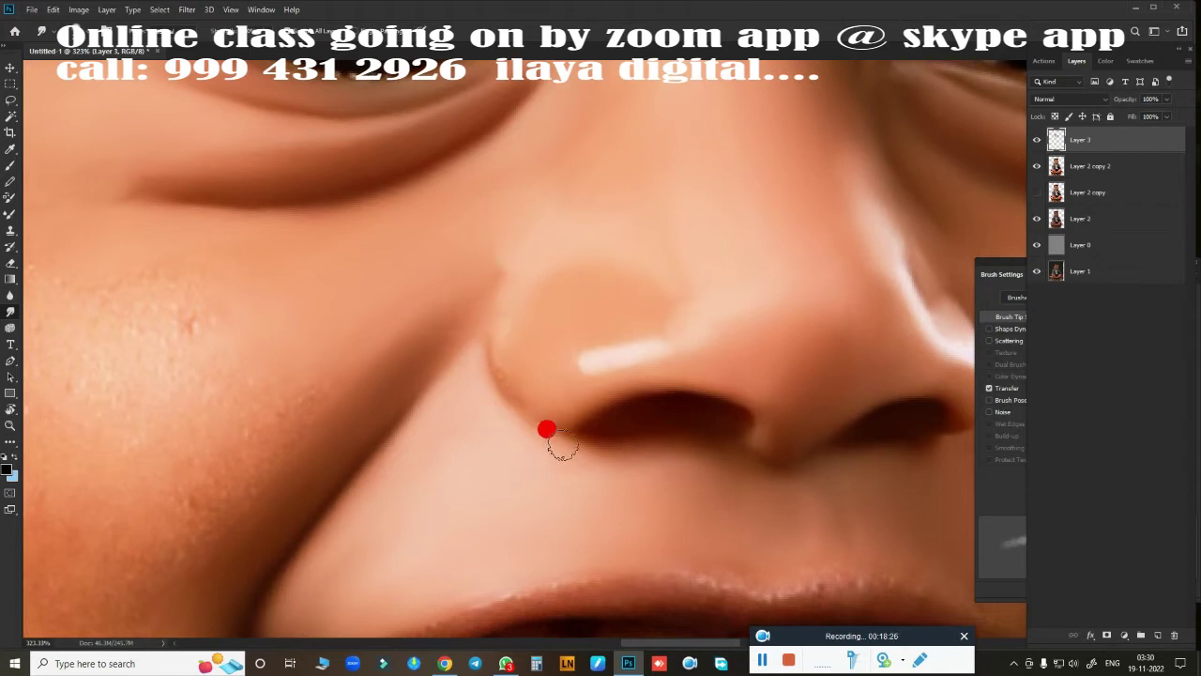
Paint a crisp nostril outline and soft nose highlight with an enlarged brush, then return to Dodge.
key(b)
key(bracketright)
key(bracketright)
key(bracketright)
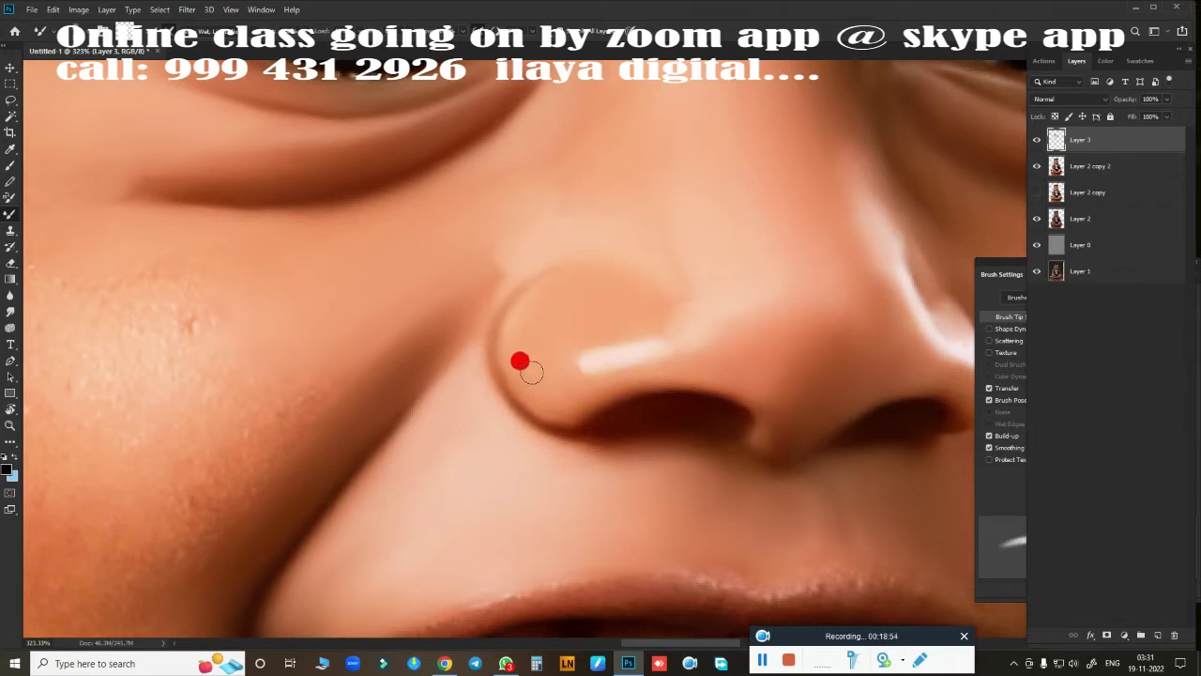
scroll(491, 410, right, 5)
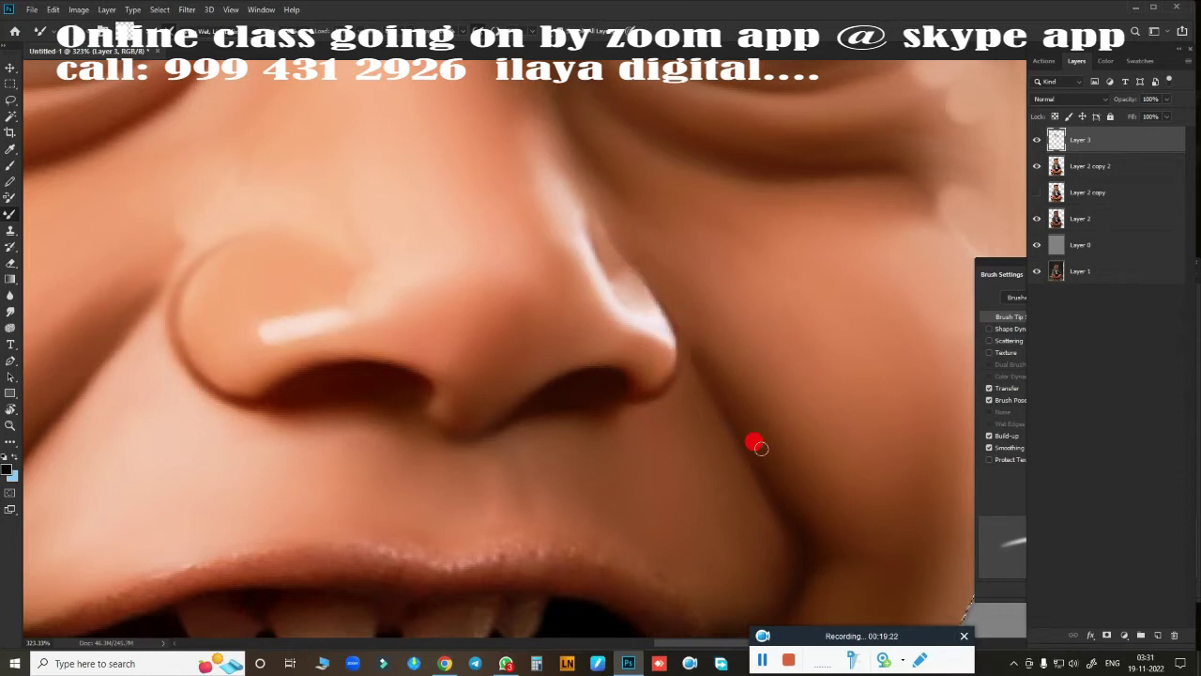
key(o)
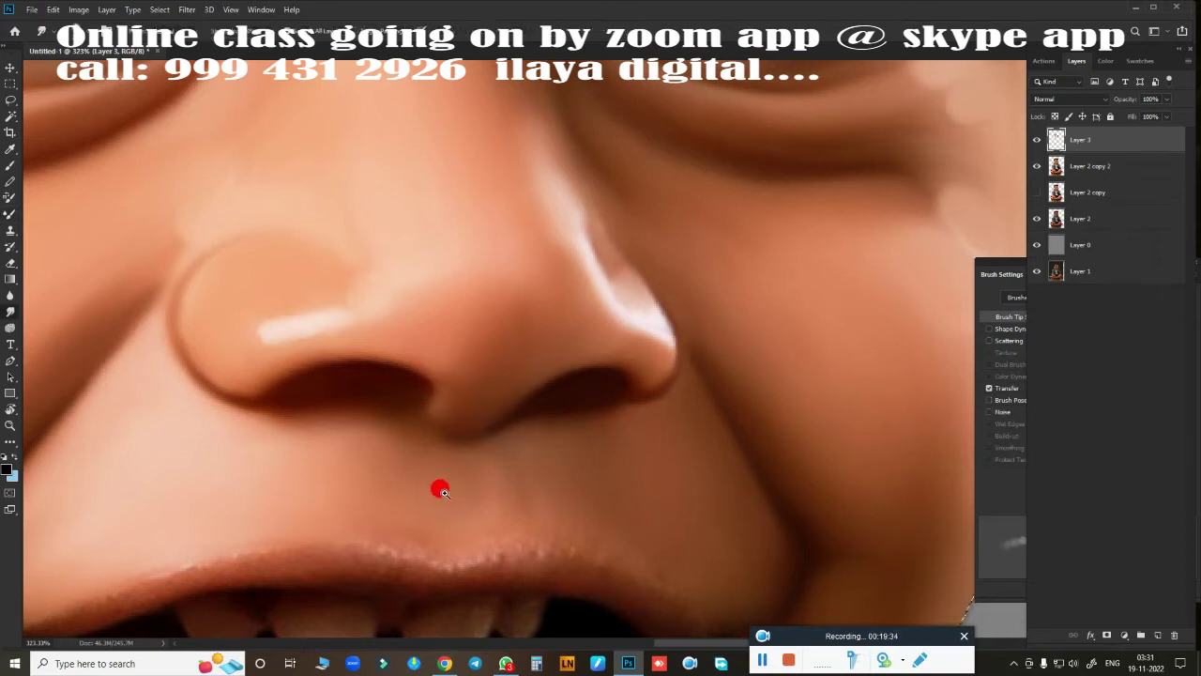
scroll(441, 489, up, 3)
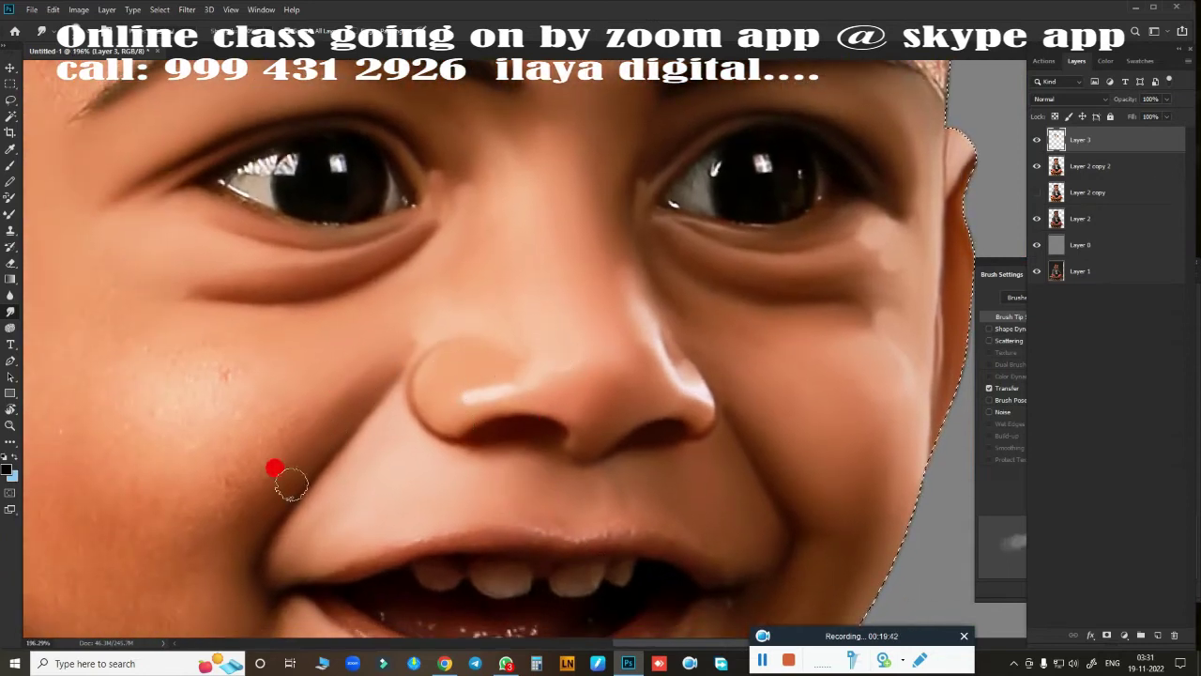
With a smaller brush, dodge a soft light smoothed patch on the cheek beside the mouth.
scroll(689, 354, down, 3)
scroll(504, 422, down, 2)
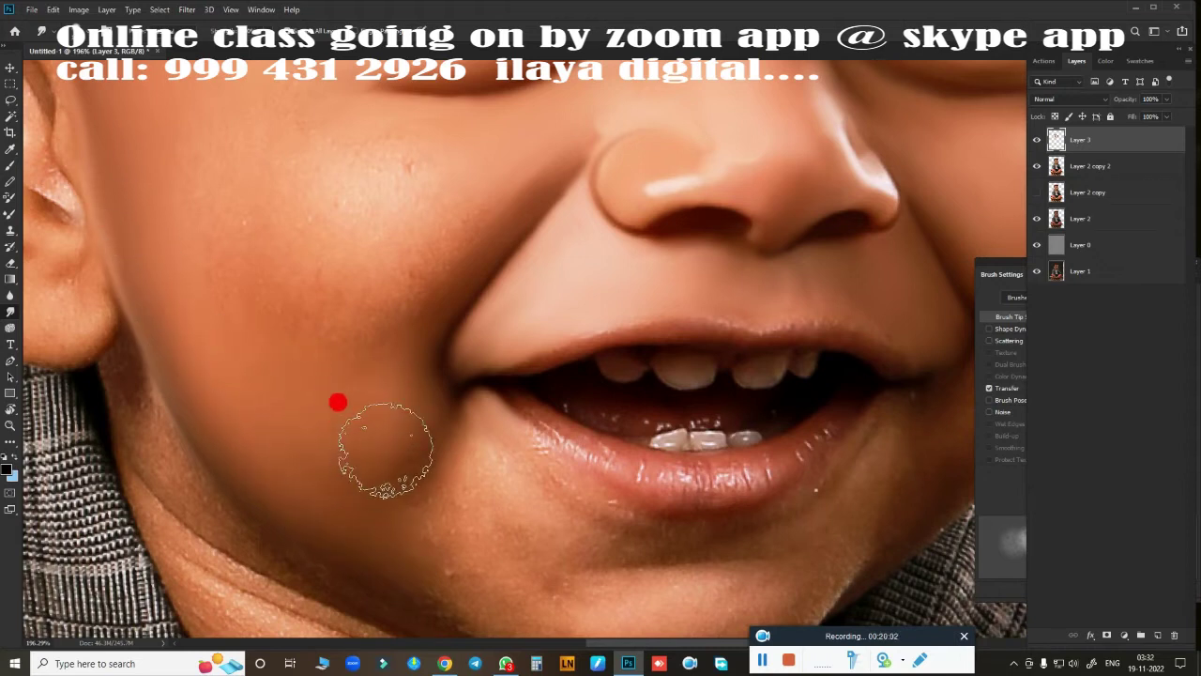
drag(332, 298, 416, 439)
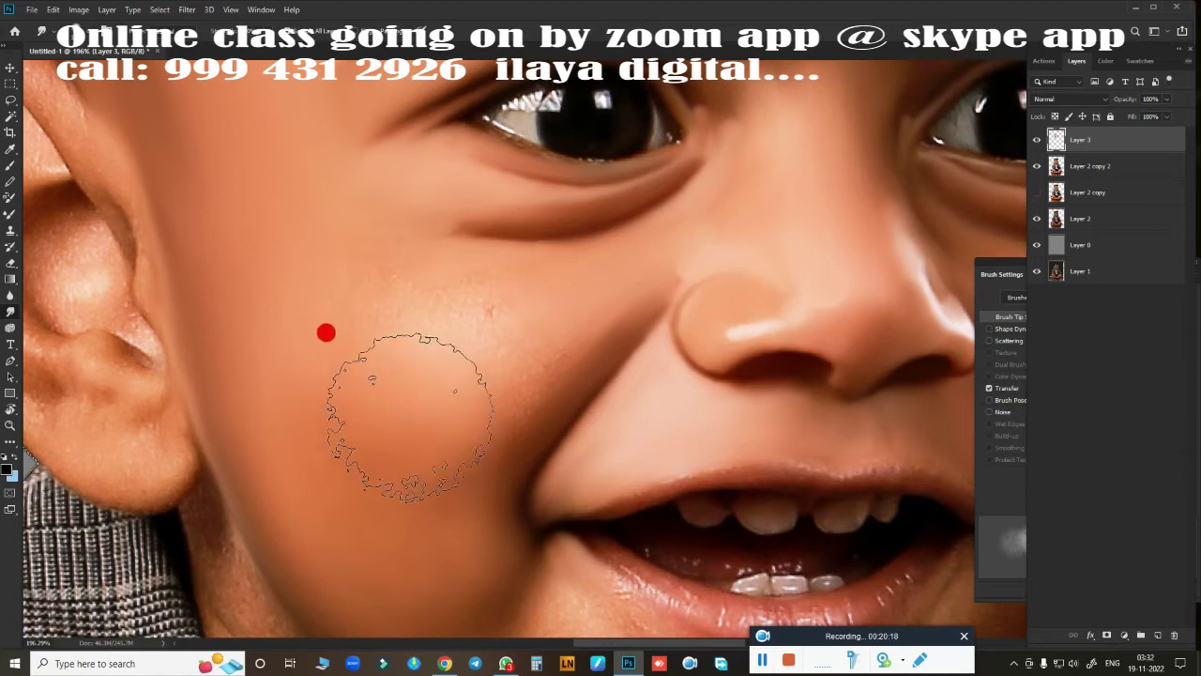
key(bracketleft)
key(bracketleft)
key(bracketleft)
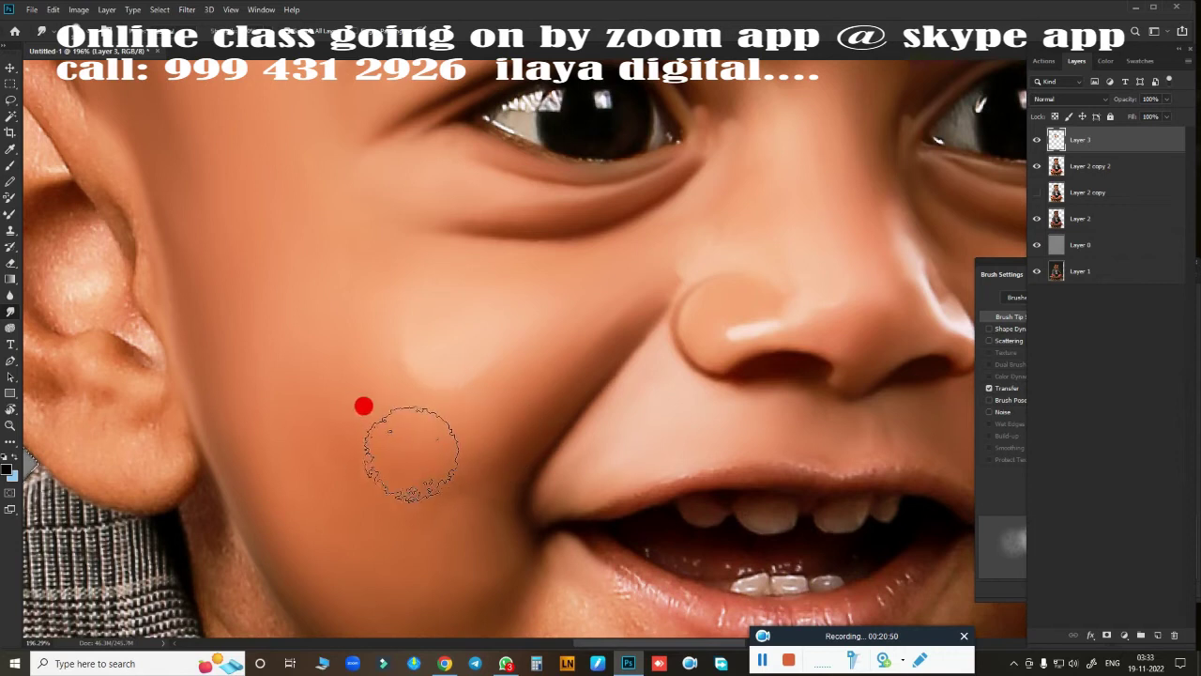
scroll(563, 422, down, 3)
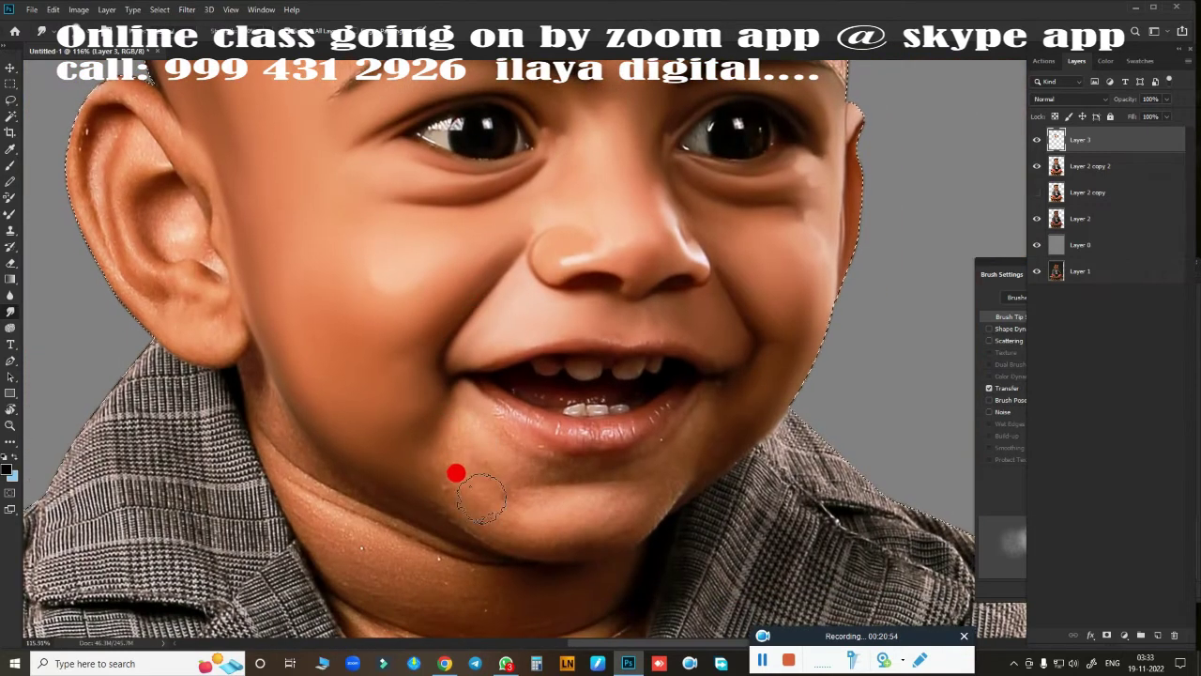
Smooth the chin and skin below the lower lip, then smooth the ear's upper rim.
scroll(534, 397, up, 3)
scroll(703, 434, down, 3)
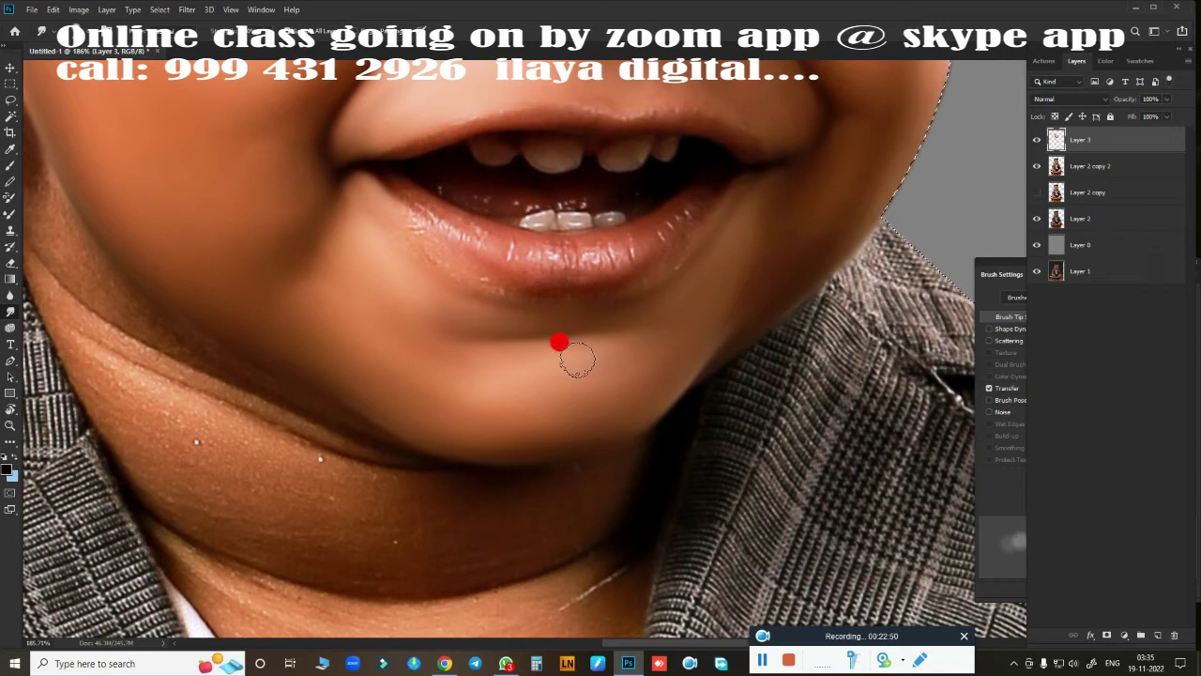
scroll(563, 375, down, 2)
mouse_move(515, 410)
mouse_down()
mouse_move(491, 344)
mouse_move(529, 485)
mouse_move(472, 316)
mouse_up()
mouse_move(438, 228)
mouse_down()
mouse_move(407, 187)
mouse_move(407, 123)
mouse_move(393, 102)
mouse_up()
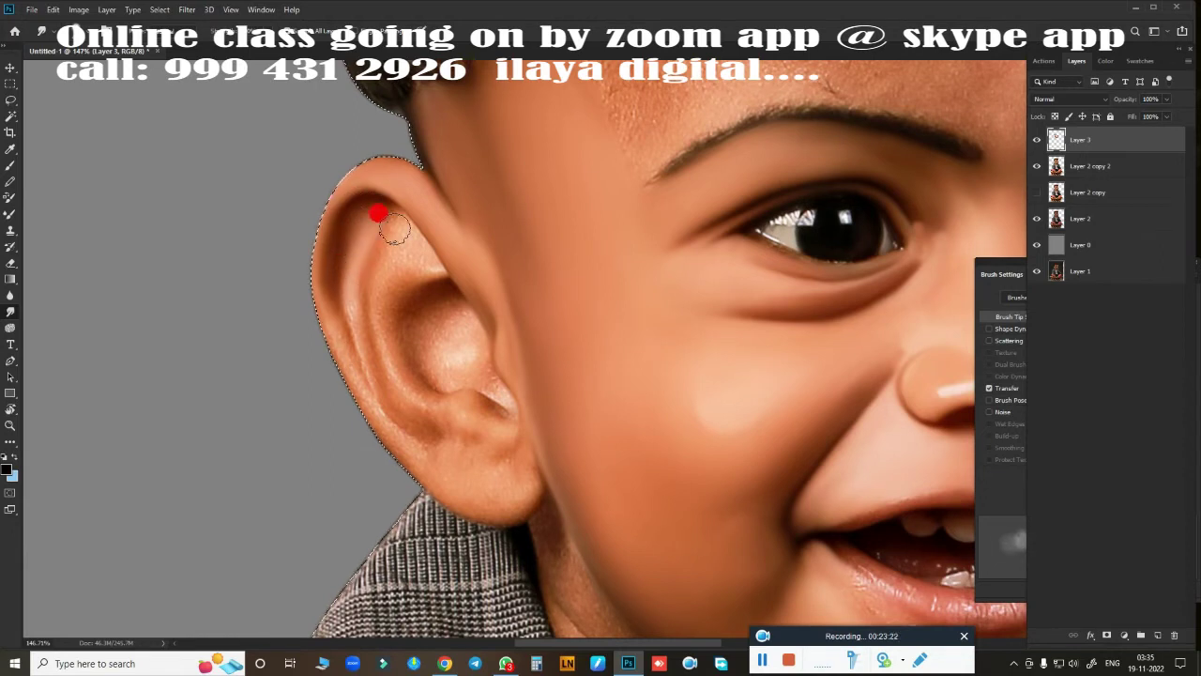
Smooth and softly brighten the ear rim, earlobe and inner ear folds.
mouse_move(373, 201)
mouse_down()
mouse_move(410, 250)
mouse_move(363, 303)
mouse_move(374, 336)
mouse_up()
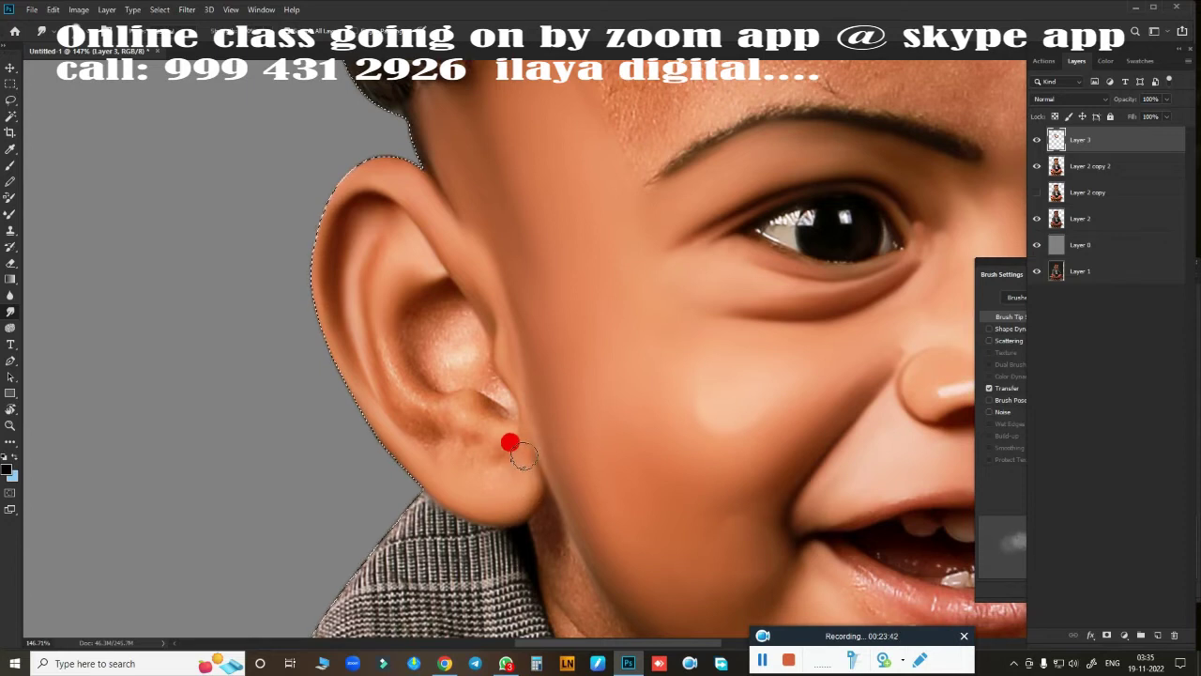
mouse_move(503, 429)
mouse_down()
mouse_move(498, 473)
mouse_move(478, 476)
mouse_up()
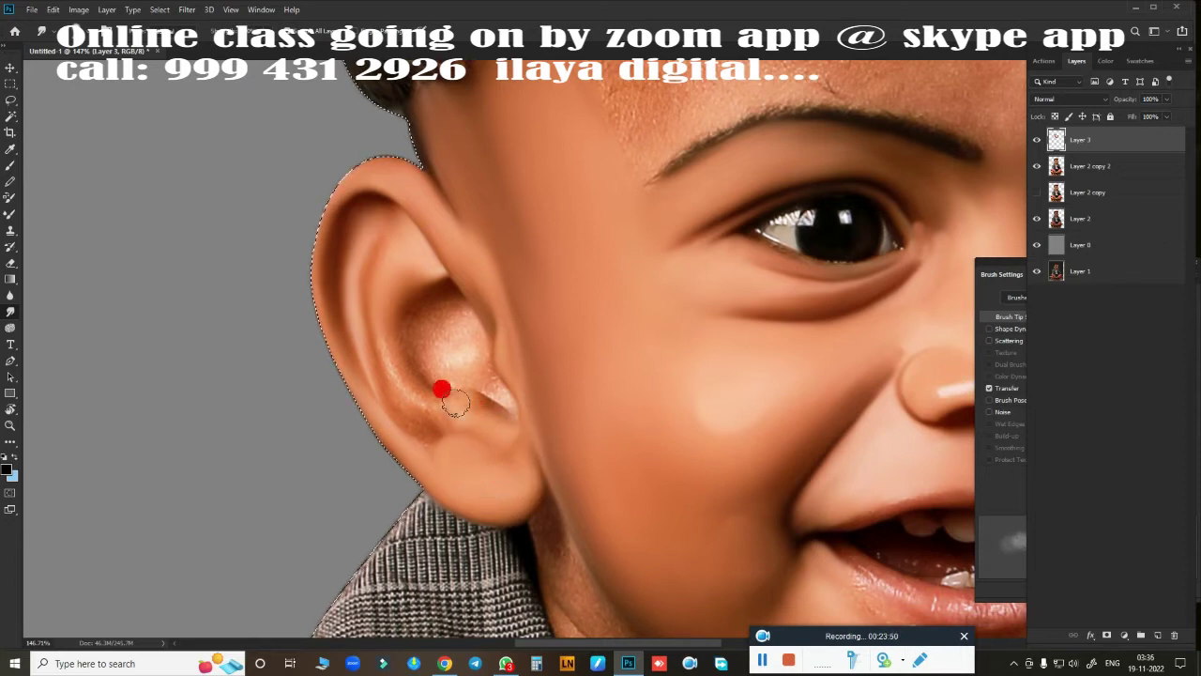
drag(417, 394, 432, 419)
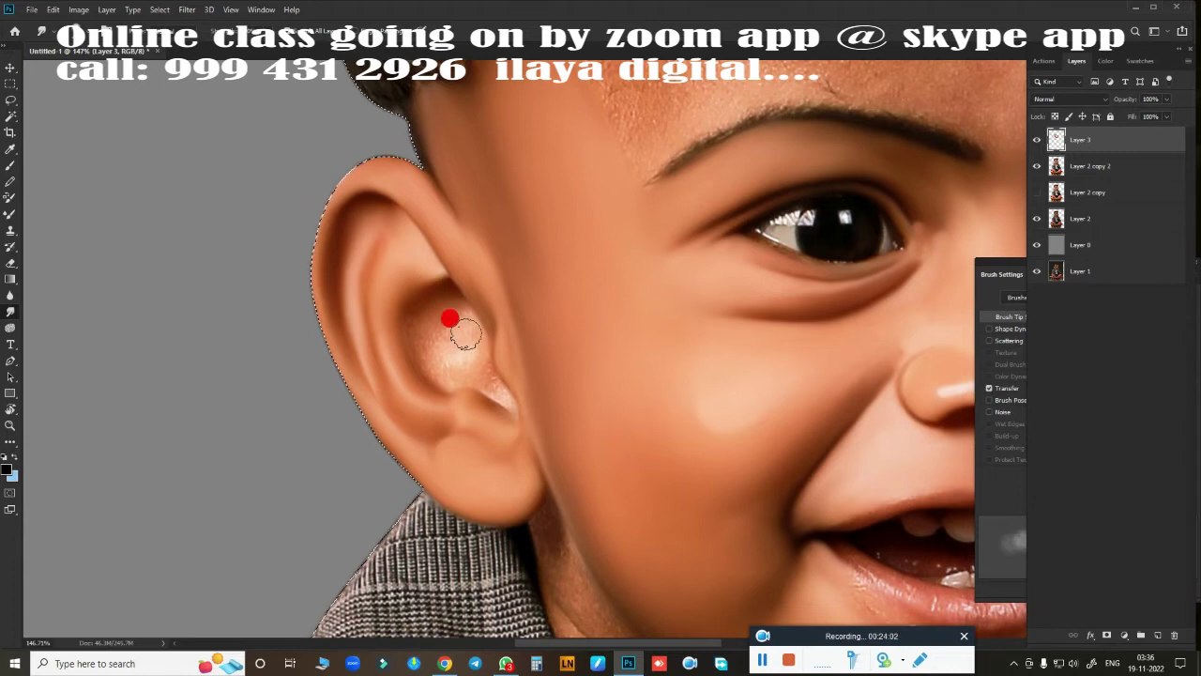
mouse_move(465, 334)
mouse_down()
mouse_move(477, 353)
mouse_move(445, 302)
mouse_up()
mouse_move(448, 380)
mouse_down()
mouse_move(456, 346)
mouse_move(410, 252)
mouse_move(469, 452)
mouse_move(521, 385)
mouse_move(489, 384)
mouse_move(508, 407)
mouse_up()
mouse_move(503, 457)
mouse_down()
mouse_move(611, 531)
mouse_move(643, 536)
mouse_move(435, 402)
mouse_move(284, 343)
mouse_move(544, 490)
mouse_move(457, 379)
mouse_move(400, 338)
mouse_move(344, 217)
mouse_move(370, 255)
mouse_move(371, 324)
mouse_move(464, 504)
mouse_move(389, 266)
mouse_move(457, 348)
mouse_move(638, 448)
mouse_move(569, 413)
mouse_up()
key(r)
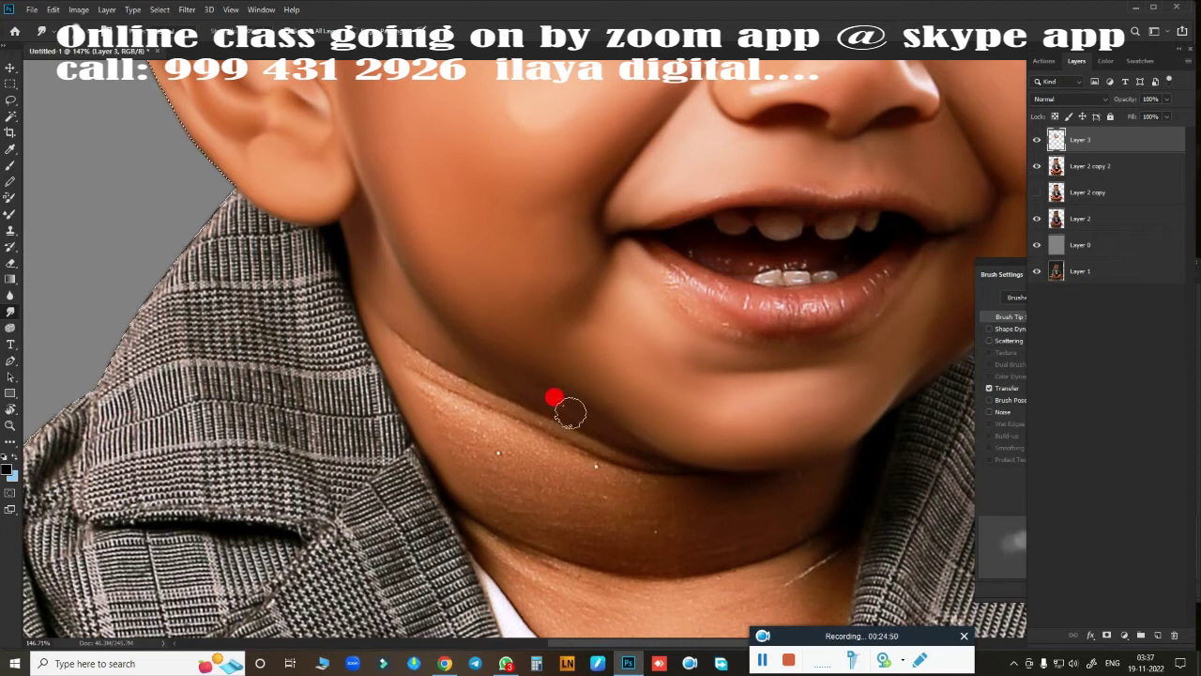
Soften the jawline, the shadow under the chin and the neck skin down to the white collar.
mouse_move(384, 307)
mouse_down()
mouse_move(482, 384)
mouse_move(464, 398)
mouse_move(507, 427)
mouse_move(437, 402)
mouse_move(499, 484)
mouse_move(460, 421)
mouse_move(535, 456)
mouse_move(748, 491)
mouse_move(509, 431)
mouse_move(469, 402)
mouse_move(498, 477)
mouse_move(570, 522)
mouse_up()
mouse_move(736, 553)
mouse_down()
mouse_move(756, 501)
mouse_move(579, 489)
mouse_up()
drag(830, 478, 848, 484)
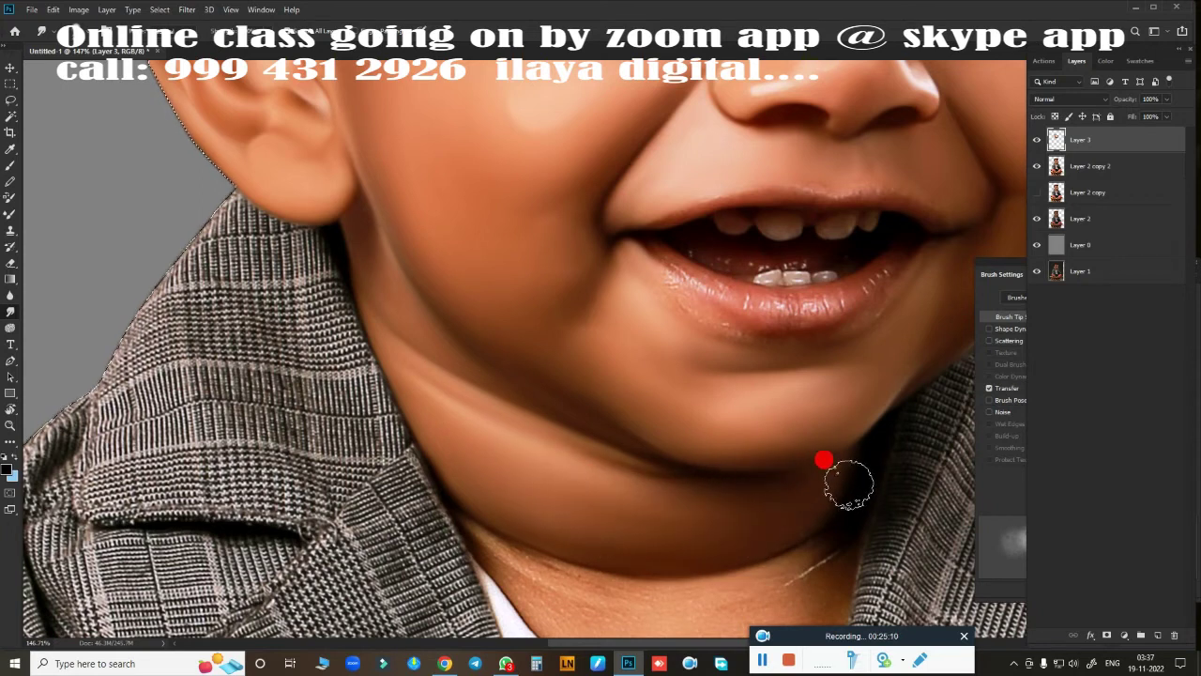
mouse_move(775, 477)
mouse_down()
mouse_move(778, 308)
mouse_move(732, 384)
mouse_up()
drag(457, 294, 479, 298)
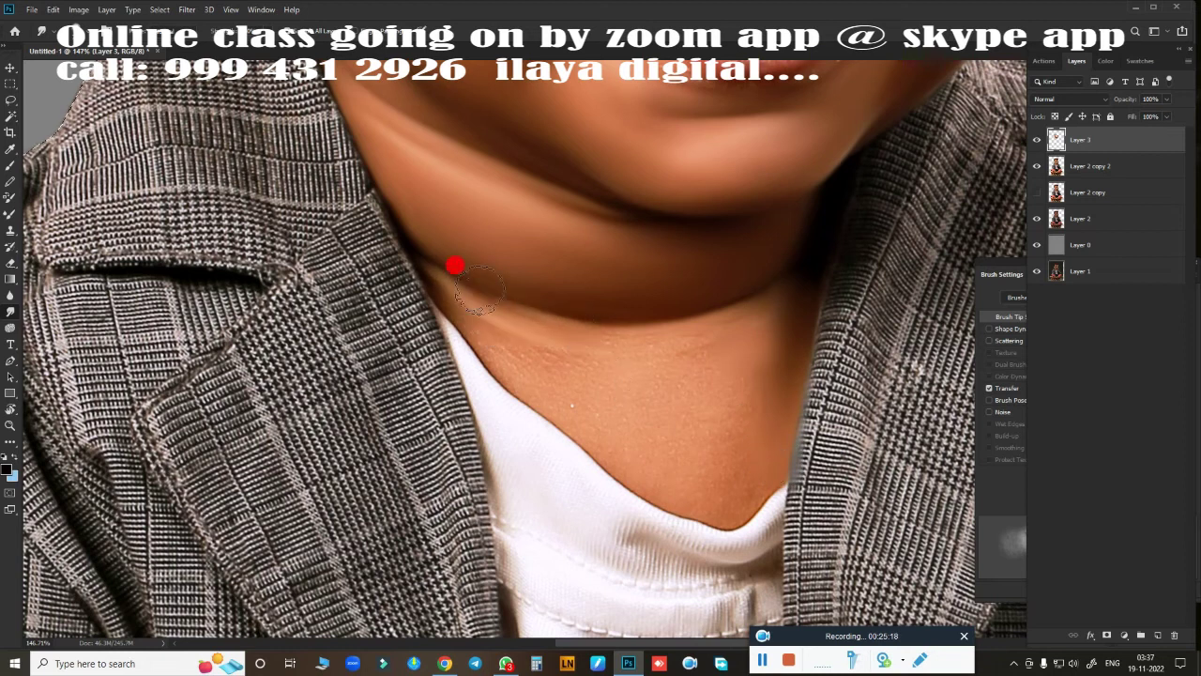
drag(674, 328, 553, 321)
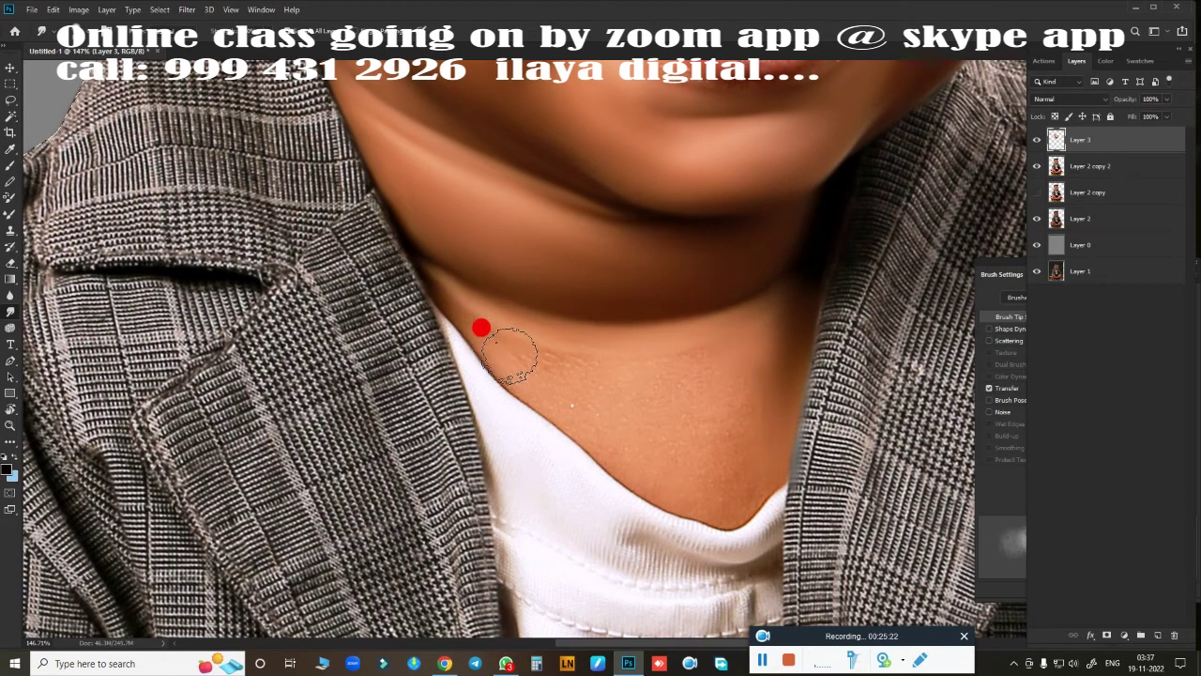
drag(660, 471, 756, 465)
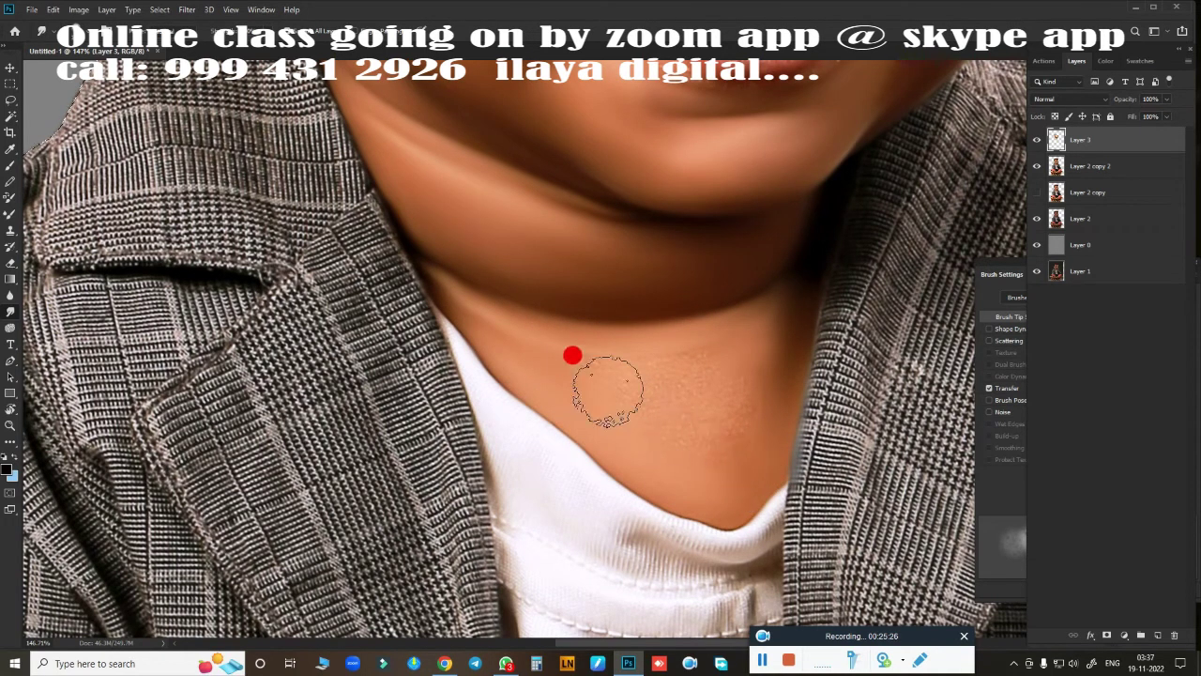
drag(608, 390, 711, 357)
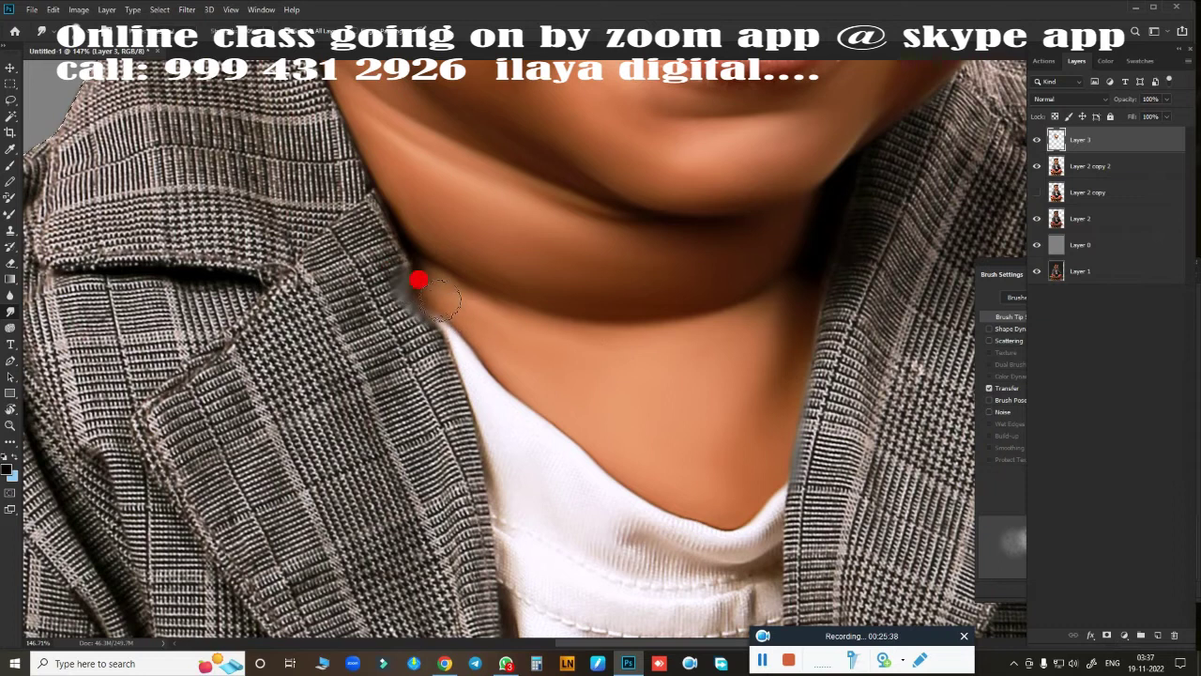
key(b)
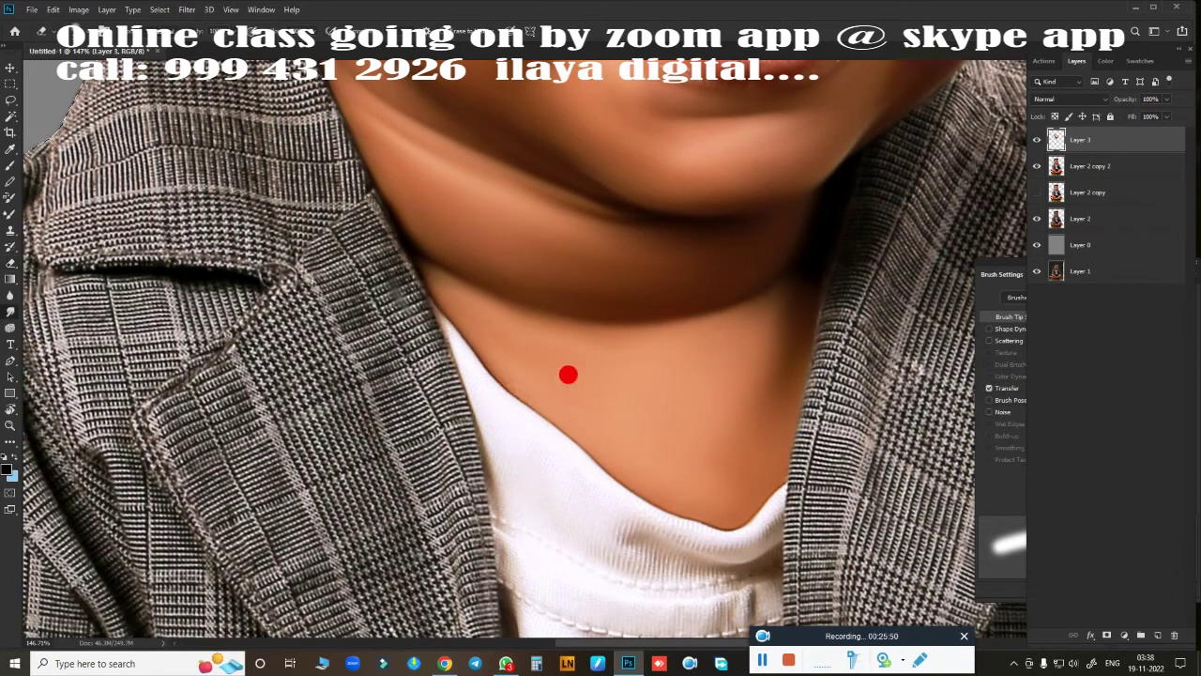
Lighten and smooth the right side of the forehead, doubling the brush size.
key(r)
scroll(752, 357, down, 5)
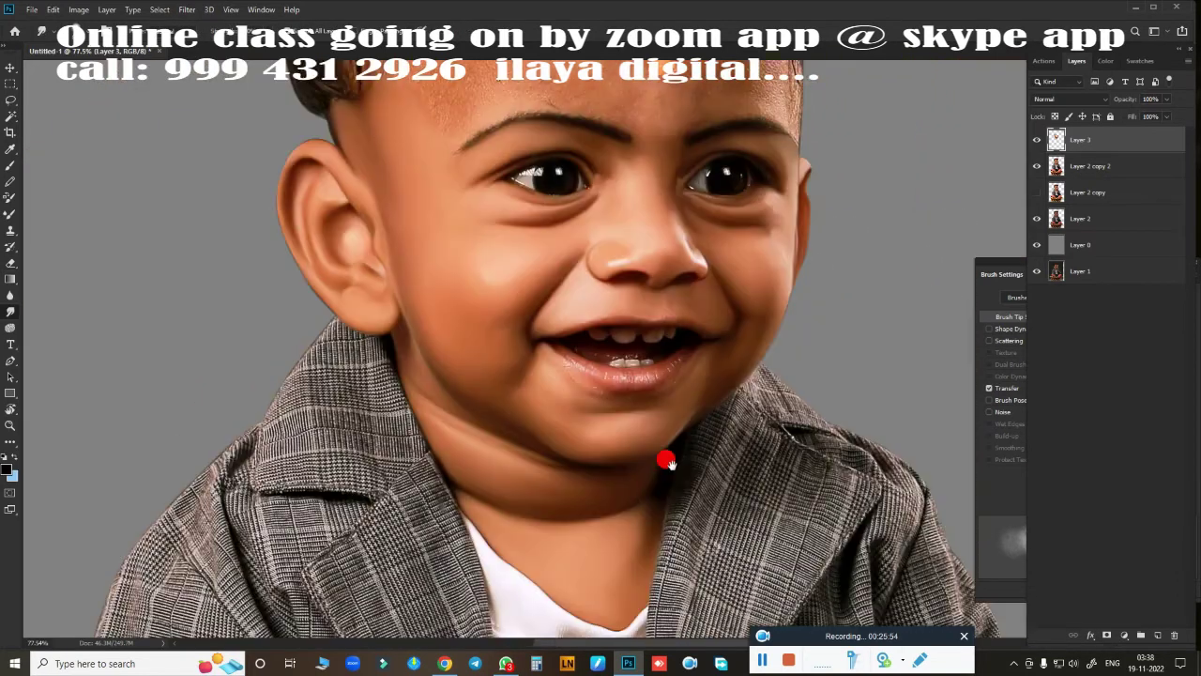
scroll(625, 249, up, 2)
scroll(715, 369, up, 2)
scroll(715, 368, right, 2)
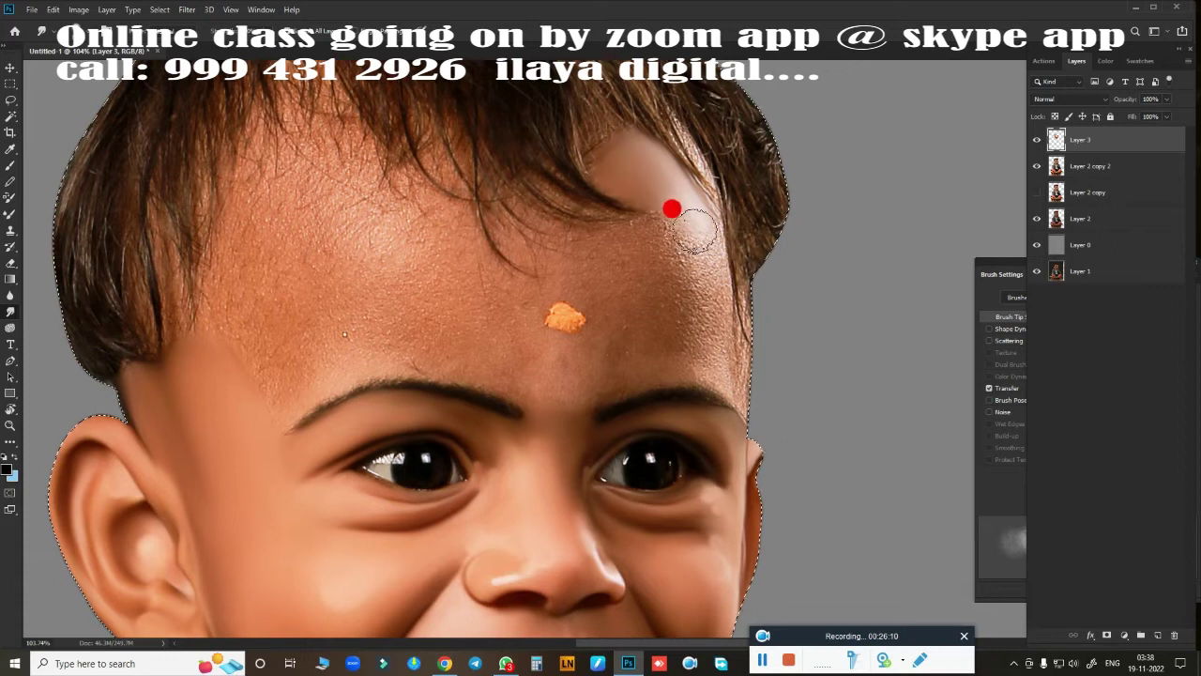
drag(681, 218, 699, 345)
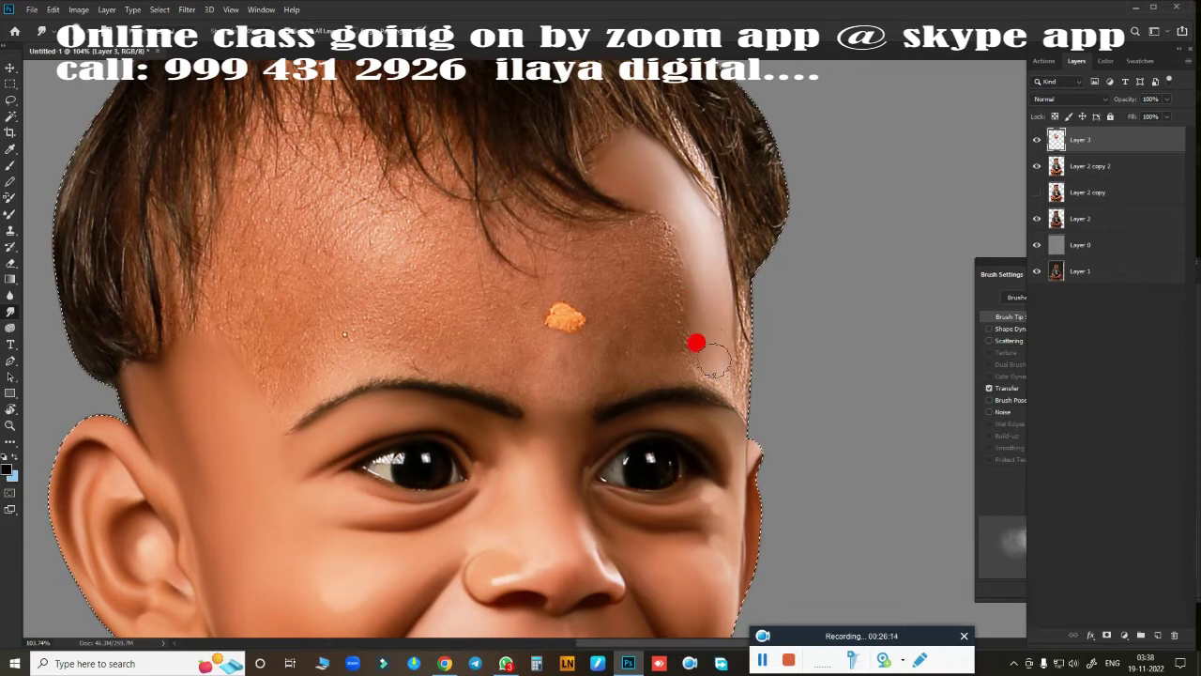
key(bracketright)
key(bracketright)
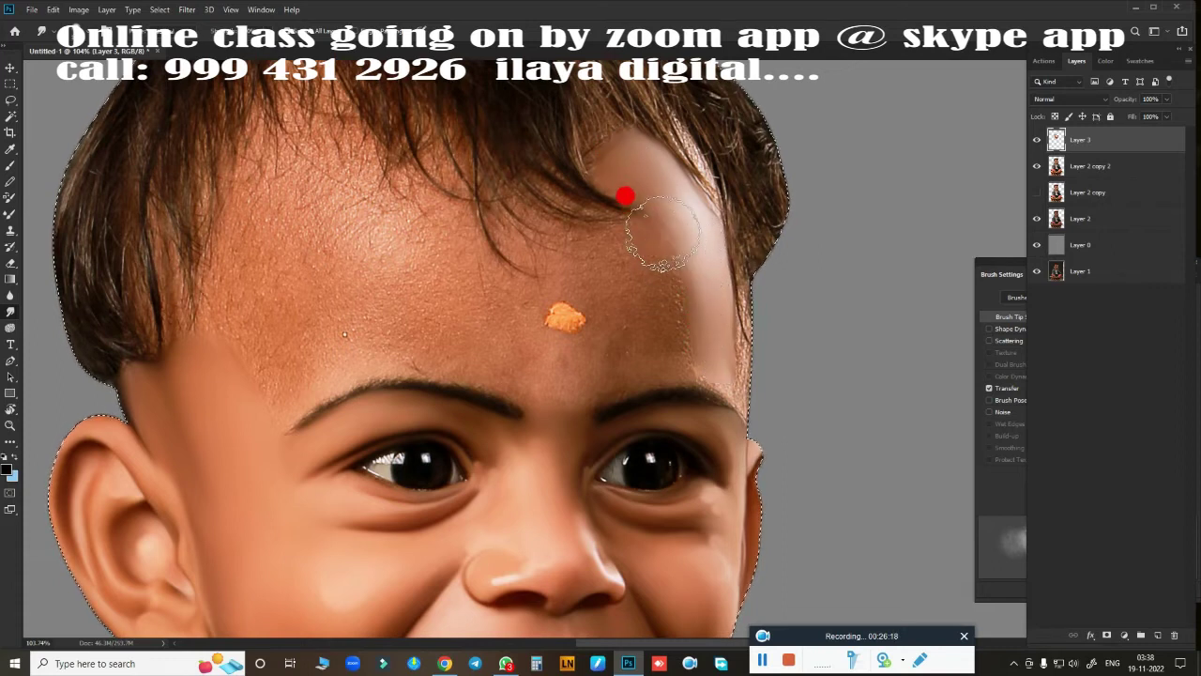
drag(668, 233, 659, 241)
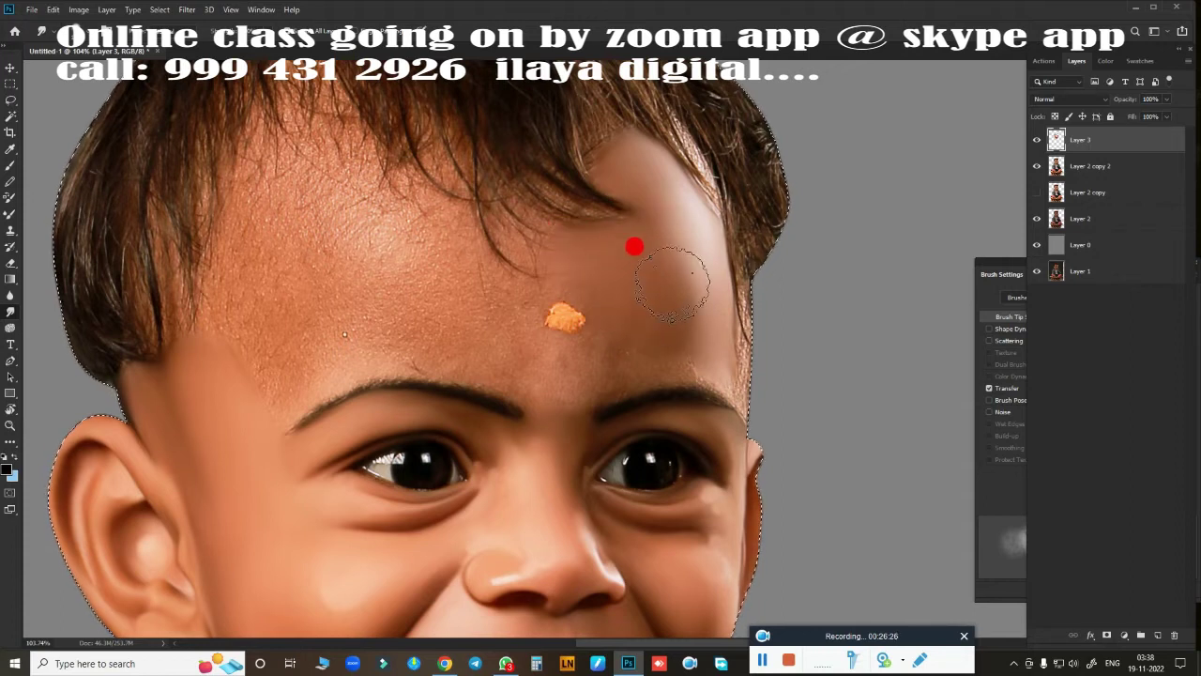
Smooth the left forehead up to the hairline and remove the orange spot above the brow.
click(370, 246)
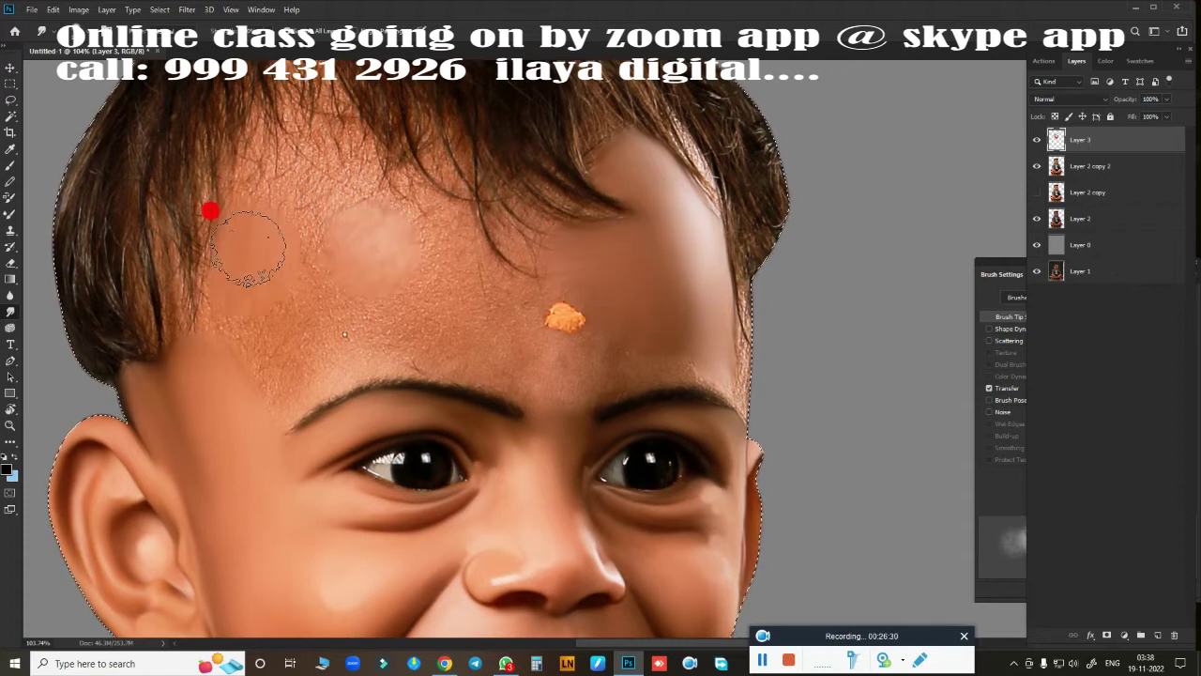
mouse_move(240, 265)
mouse_down()
mouse_move(196, 293)
mouse_move(268, 313)
mouse_move(281, 362)
mouse_move(225, 344)
mouse_up()
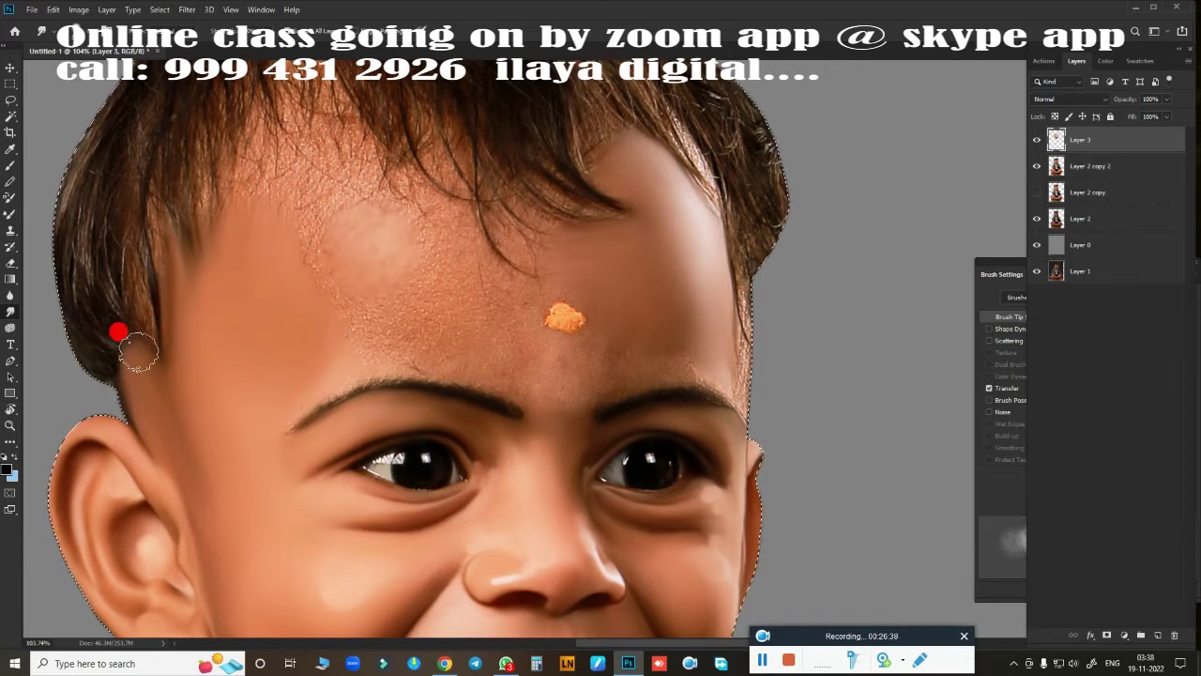
mouse_move(278, 232)
mouse_down()
mouse_move(253, 132)
mouse_move(309, 201)
mouse_move(281, 139)
mouse_move(299, 138)
mouse_move(309, 201)
mouse_move(335, 166)
mouse_move(348, 219)
mouse_move(328, 246)
mouse_move(375, 228)
mouse_move(397, 201)
mouse_move(549, 218)
mouse_move(616, 210)
mouse_move(482, 215)
mouse_move(371, 187)
mouse_move(576, 212)
mouse_move(625, 241)
mouse_move(555, 220)
mouse_move(521, 274)
mouse_move(415, 275)
mouse_move(557, 259)
mouse_move(487, 251)
mouse_move(595, 232)
mouse_move(403, 257)
mouse_move(344, 332)
mouse_move(353, 332)
mouse_move(336, 329)
mouse_up()
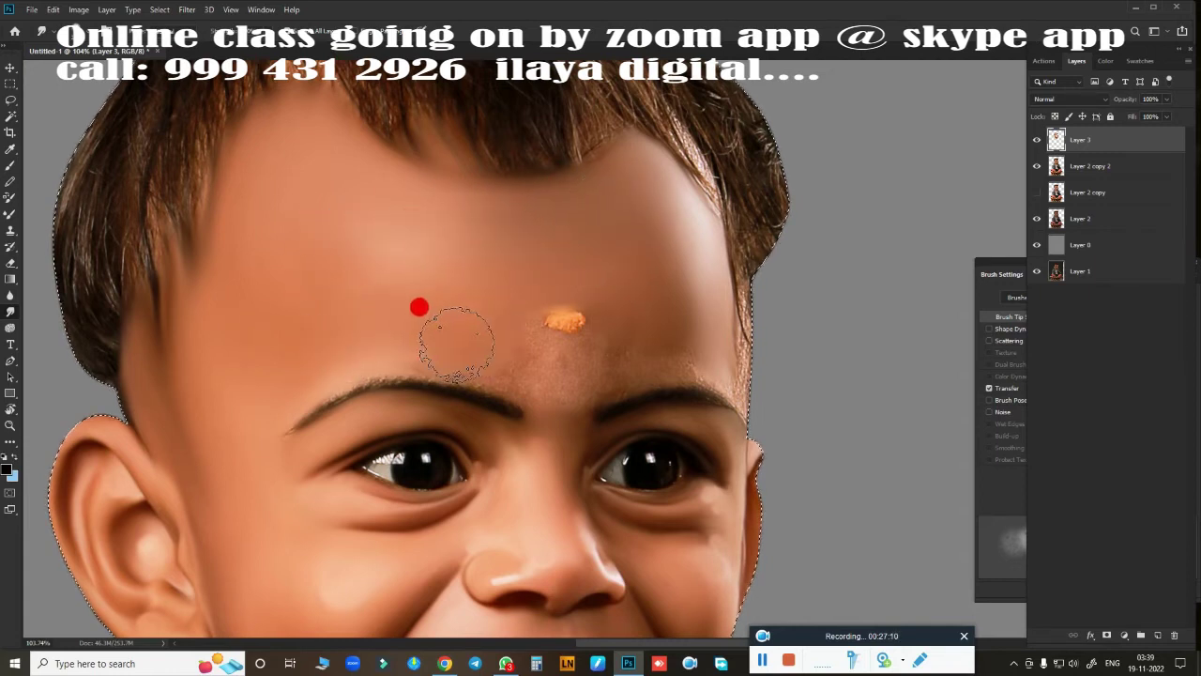
mouse_move(457, 343)
mouse_down()
mouse_move(531, 335)
mouse_move(565, 316)
mouse_move(599, 330)
mouse_up()
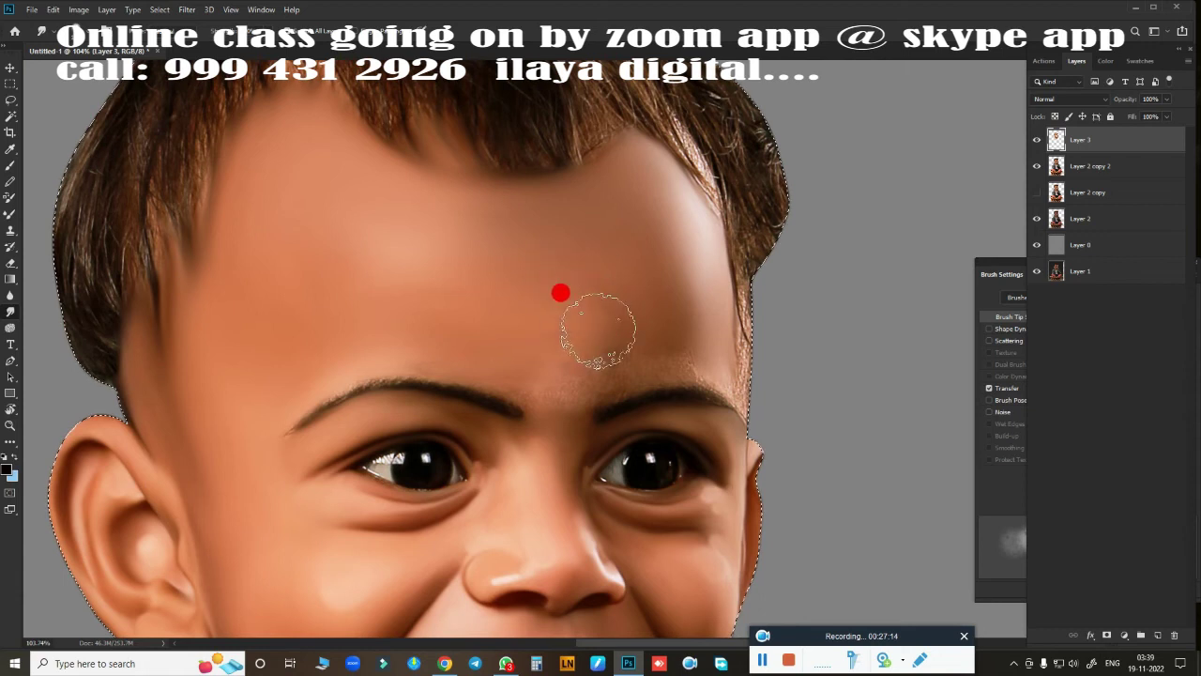
scroll(638, 305, up, 5)
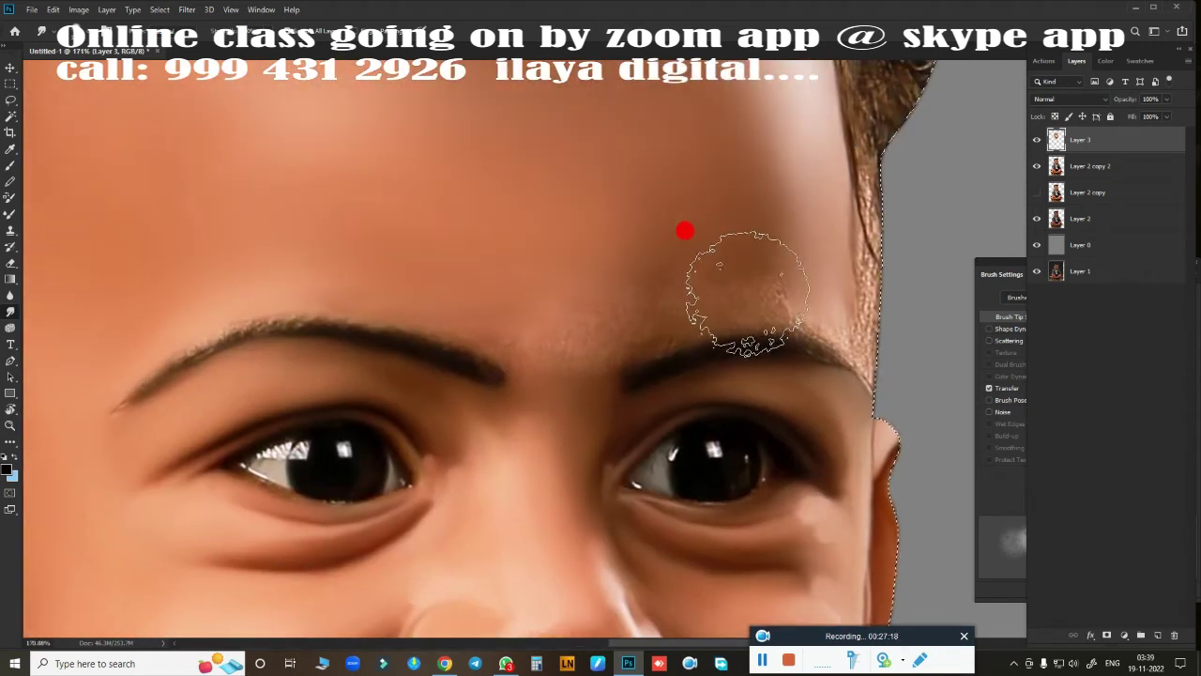
Blend the stray hair strands along the right forehead edge into skin using a smaller brush.
key(bracketleft)
key(bracketleft)
key(bracketleft)
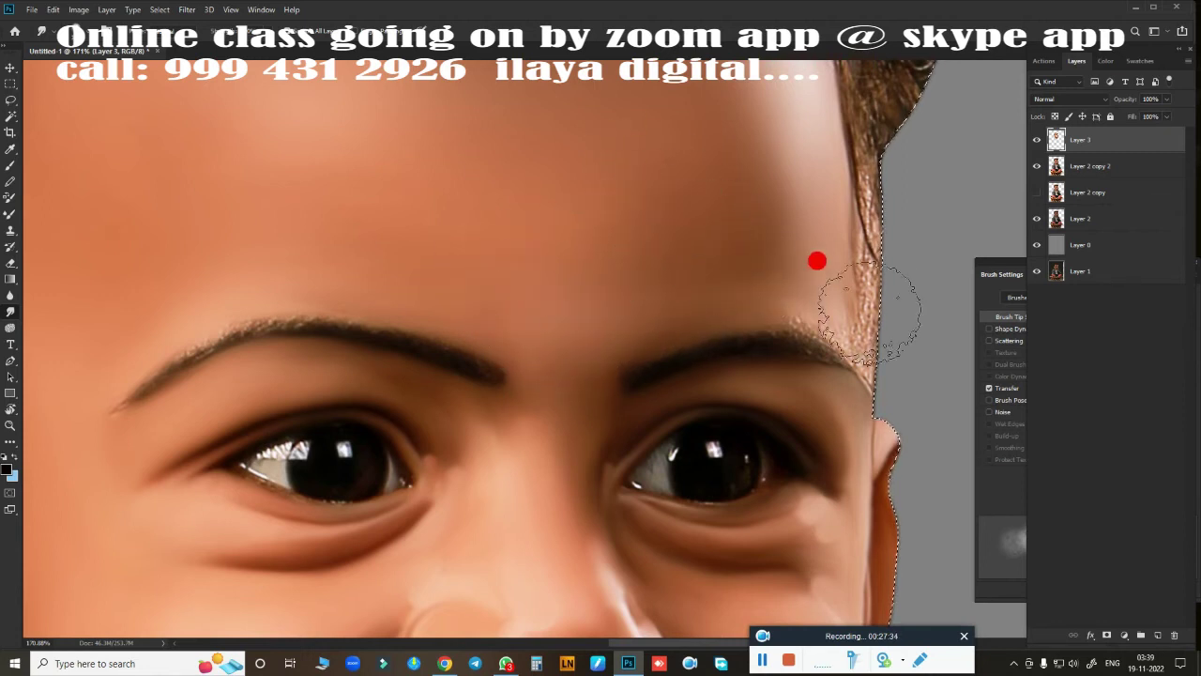
drag(865, 175, 877, 384)
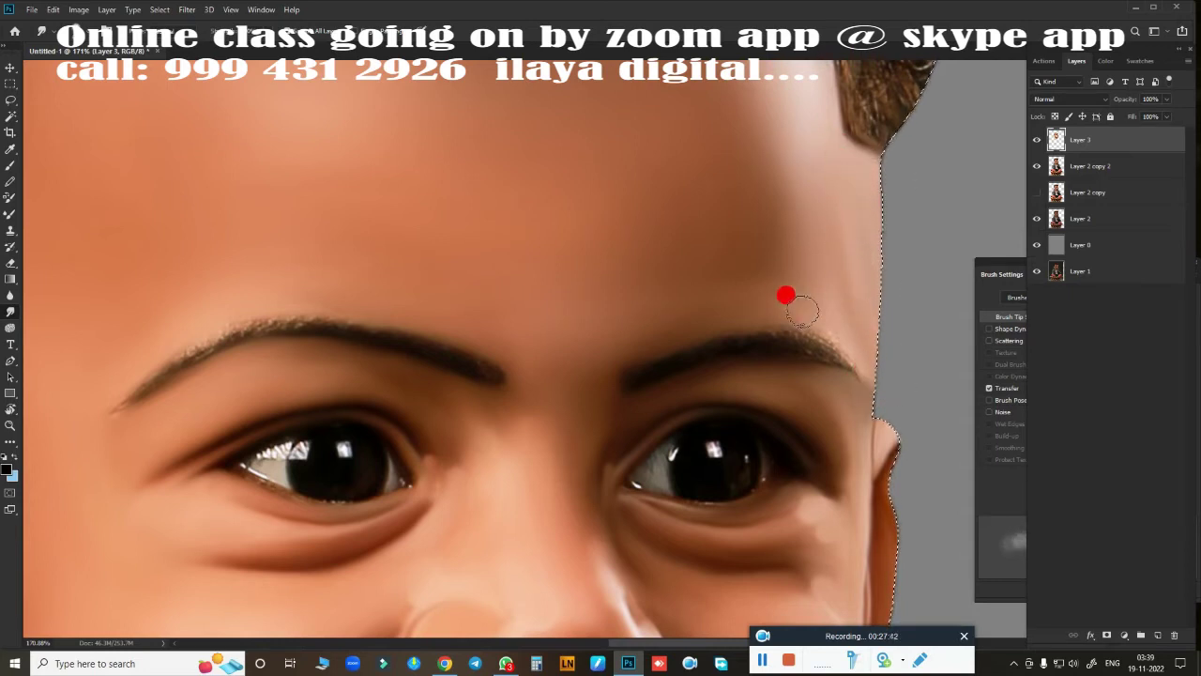
key(bracketright)
key(bracketright)
key(bracketright)
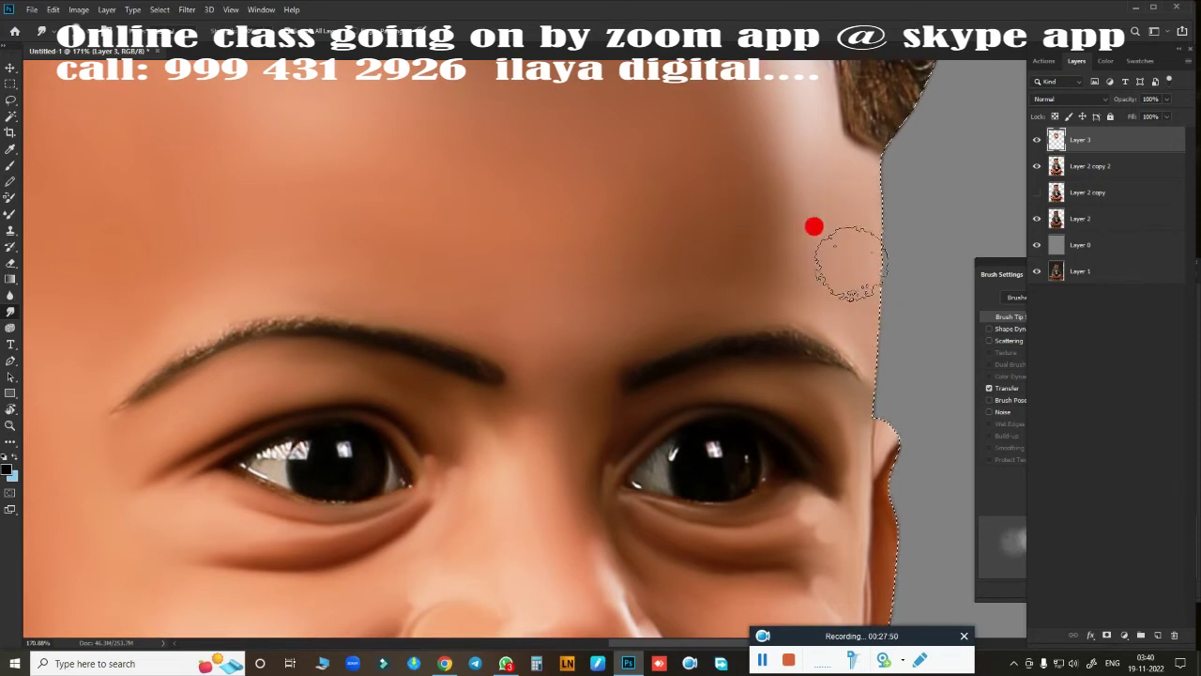
key(ctrl+0)
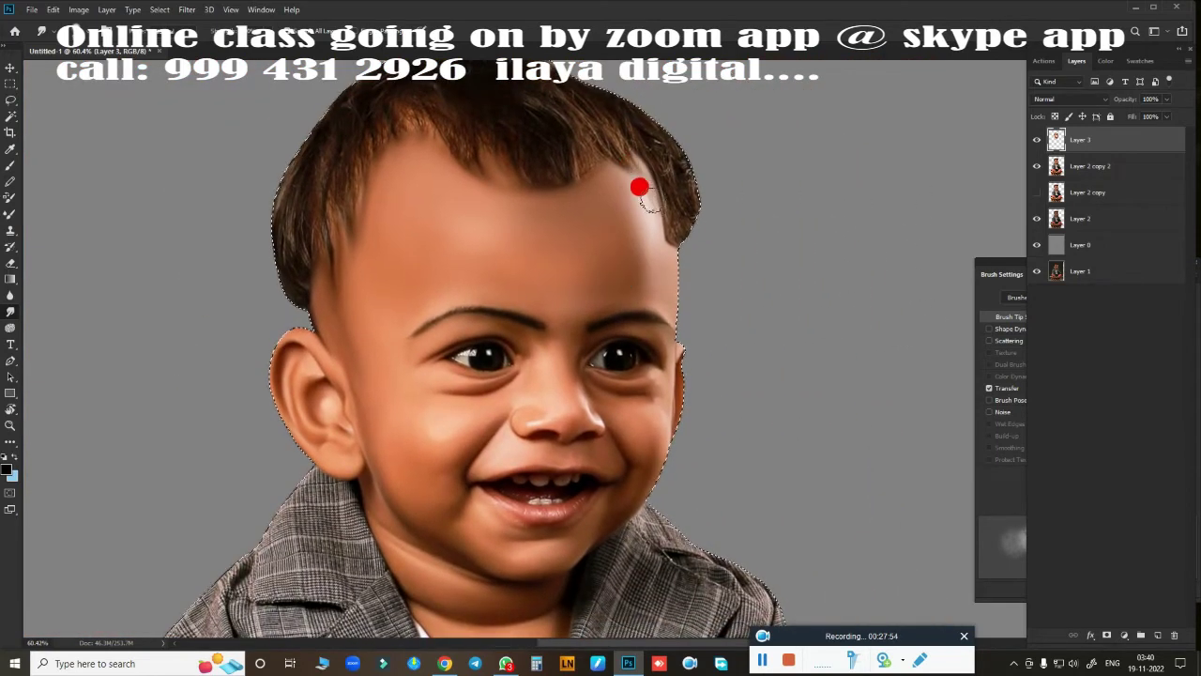
Add Layer 4, hide Layer 3, and smudge hair streaks along the left hairline.
click(1157, 634)
click(1037, 166)
click(571, 276)
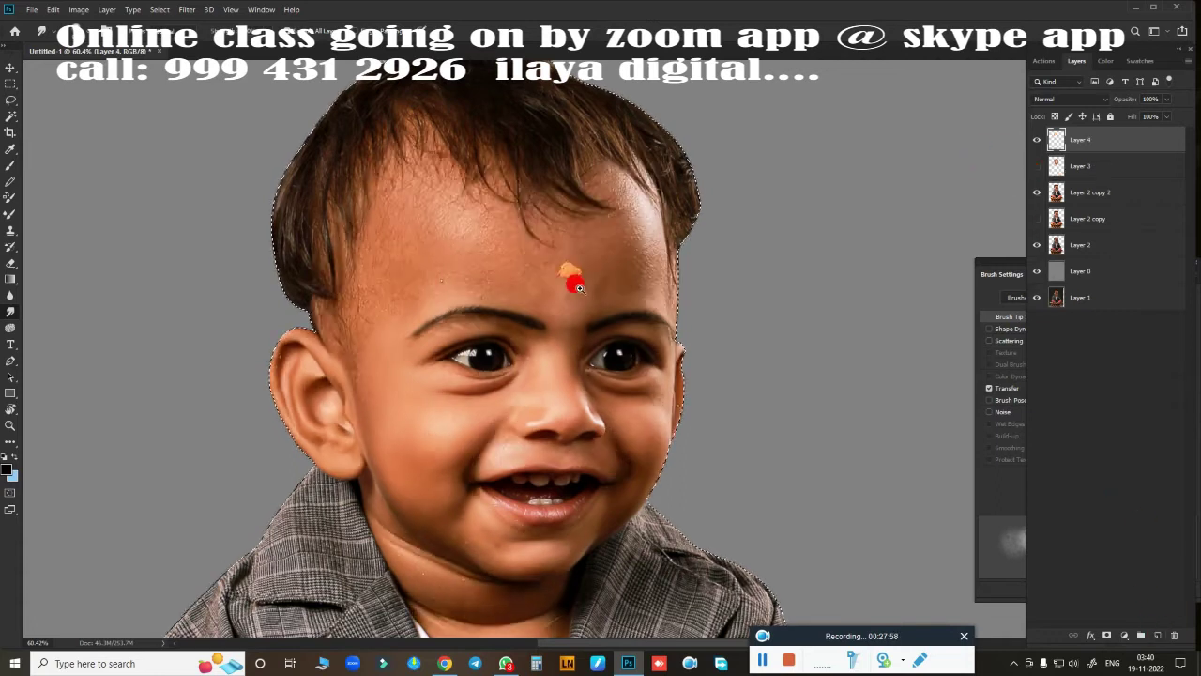
scroll(411, 101, up, 3)
drag(561, 364, 657, 250)
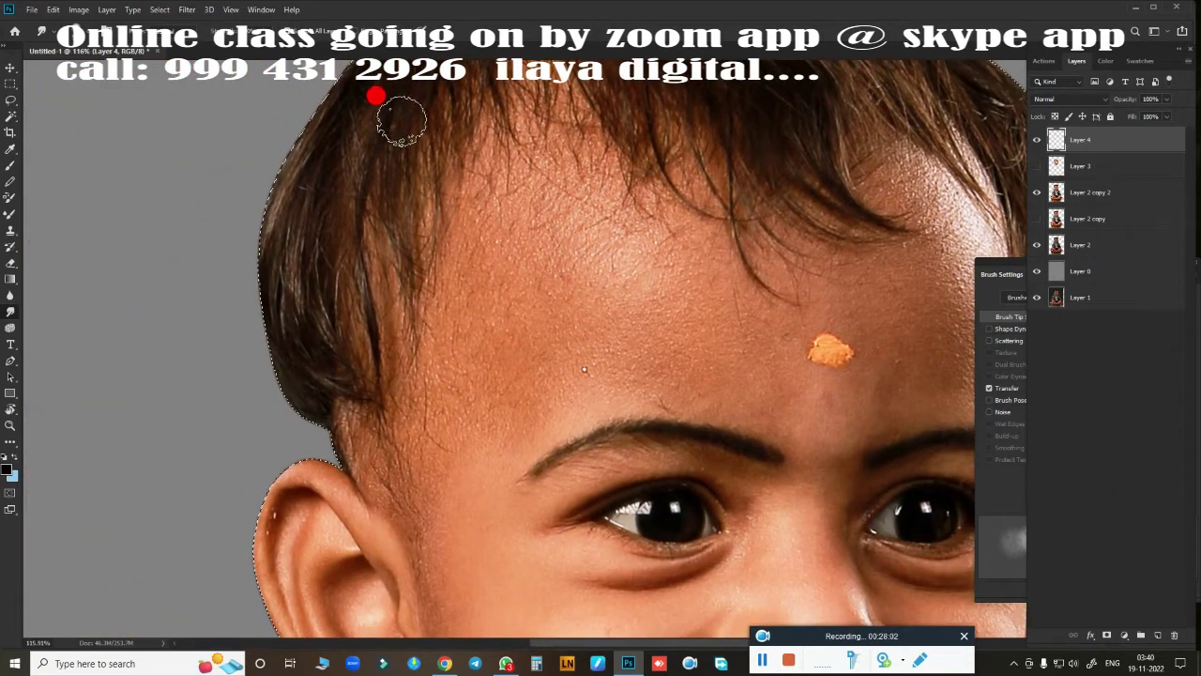
mouse_move(375, 182)
mouse_down()
mouse_move(335, 322)
mouse_move(344, 407)
mouse_move(375, 355)
mouse_move(317, 284)
mouse_move(324, 351)
mouse_move(300, 167)
mouse_up()
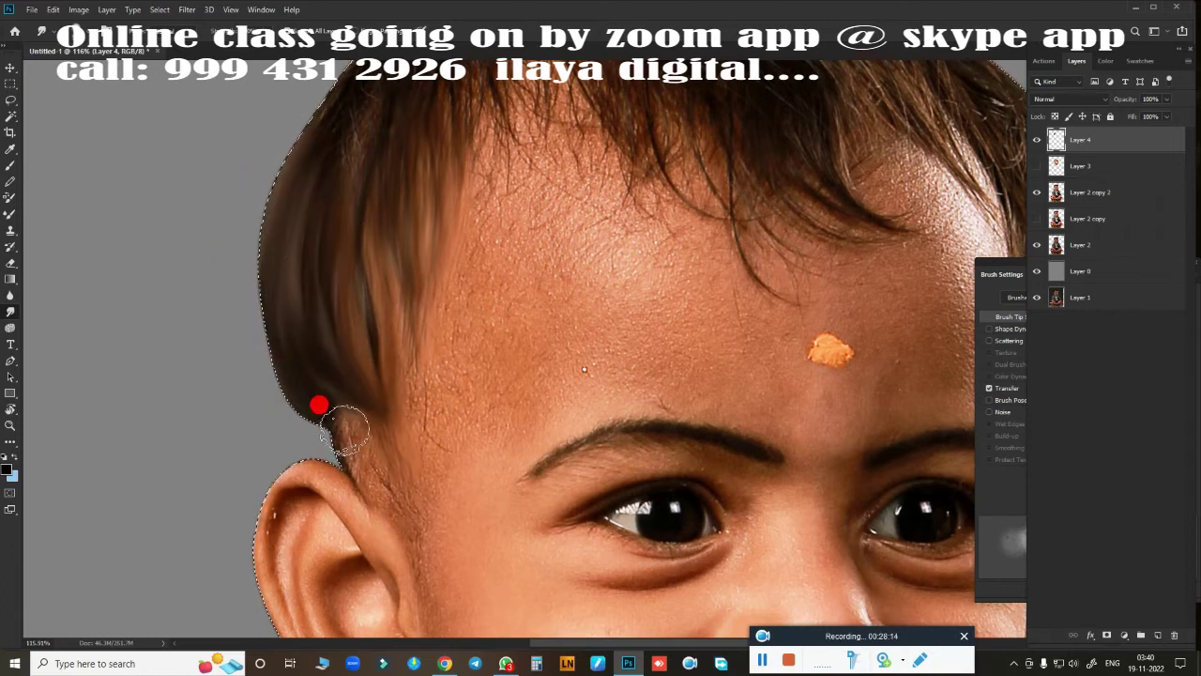
drag(488, 250, 428, 388)
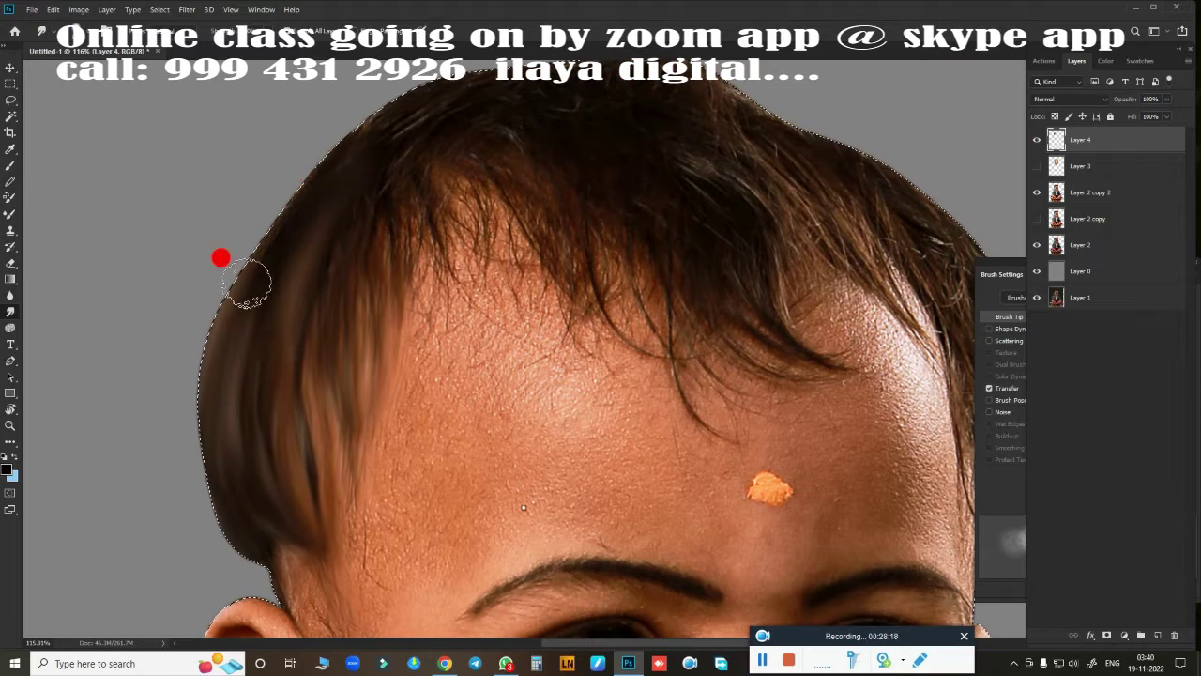
mouse_move(303, 238)
mouse_down()
mouse_move(337, 209)
mouse_move(391, 278)
mouse_move(419, 278)
mouse_move(363, 220)
mouse_up()
Smudge the hair strands across the hairline and above the forehead into smooth streaks.
drag(563, 300, 463, 365)
mouse_move(383, 209)
mouse_down()
mouse_move(324, 335)
mouse_move(419, 302)
mouse_move(389, 193)
mouse_move(450, 220)
mouse_move(442, 316)
mouse_move(430, 312)
mouse_move(544, 313)
mouse_move(520, 348)
mouse_move(571, 289)
mouse_move(570, 231)
mouse_move(595, 215)
mouse_move(670, 236)
mouse_move(872, 419)
mouse_move(847, 415)
mouse_move(838, 249)
mouse_move(819, 214)
mouse_up()
drag(753, 319, 809, 491)
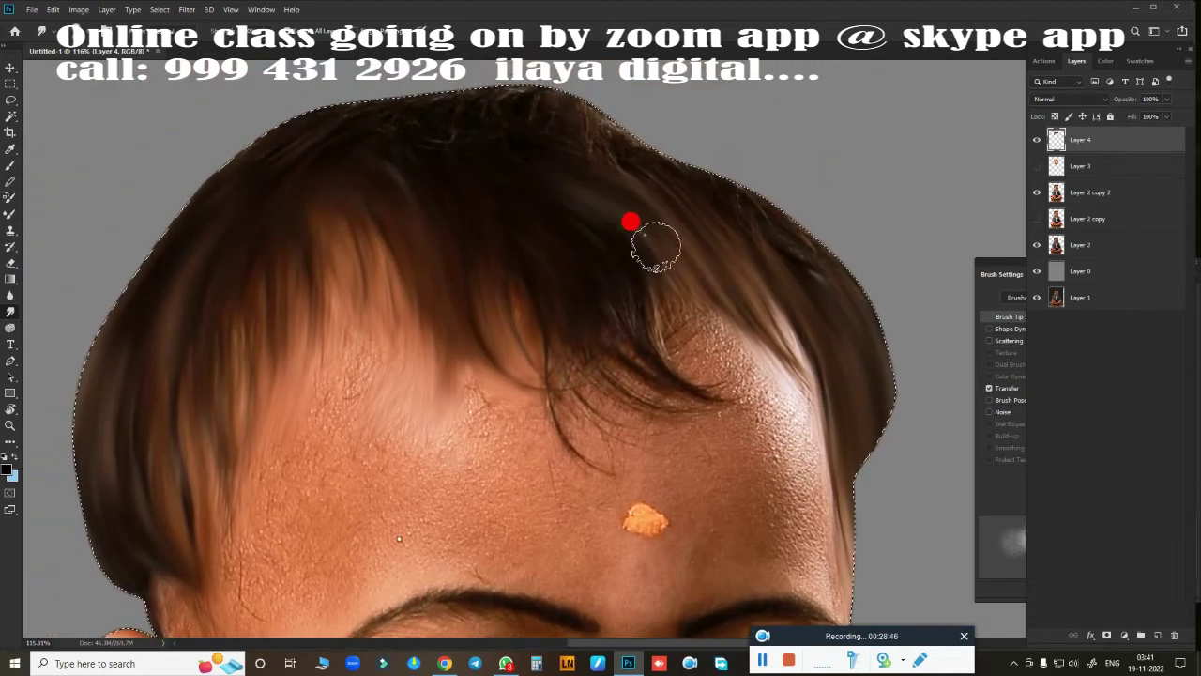
mouse_move(633, 291)
mouse_down()
mouse_move(684, 268)
mouse_move(684, 309)
mouse_move(759, 287)
mouse_up()
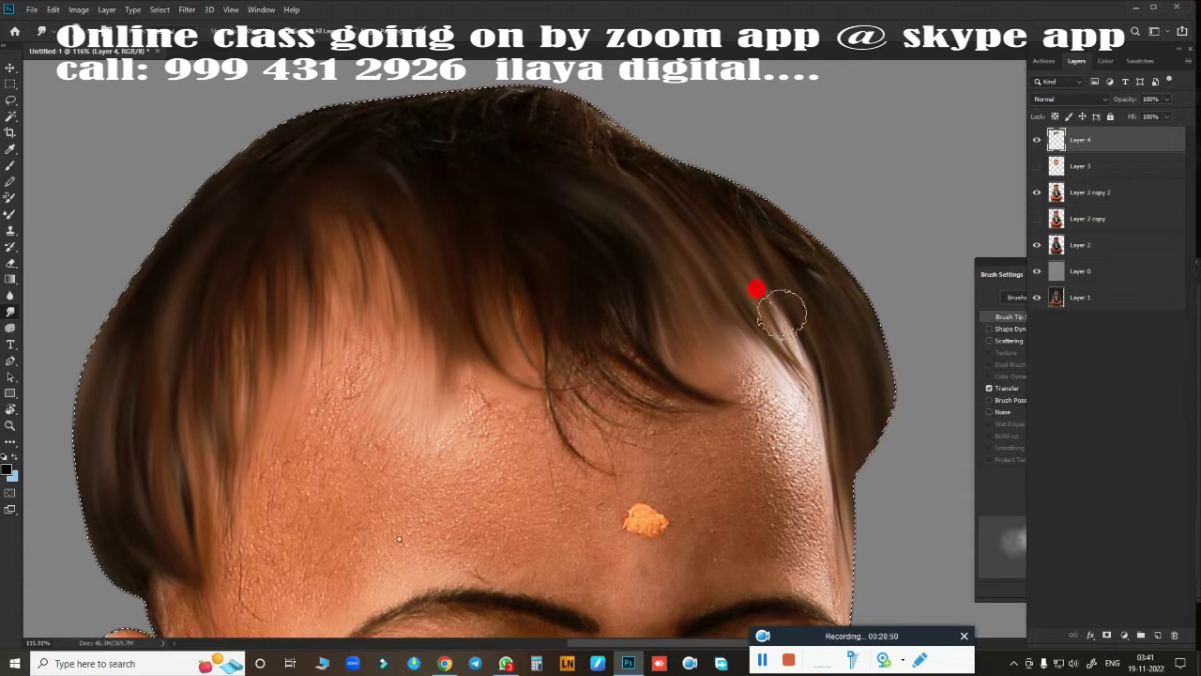
drag(597, 257, 704, 411)
drag(574, 291, 590, 329)
drag(534, 227, 575, 403)
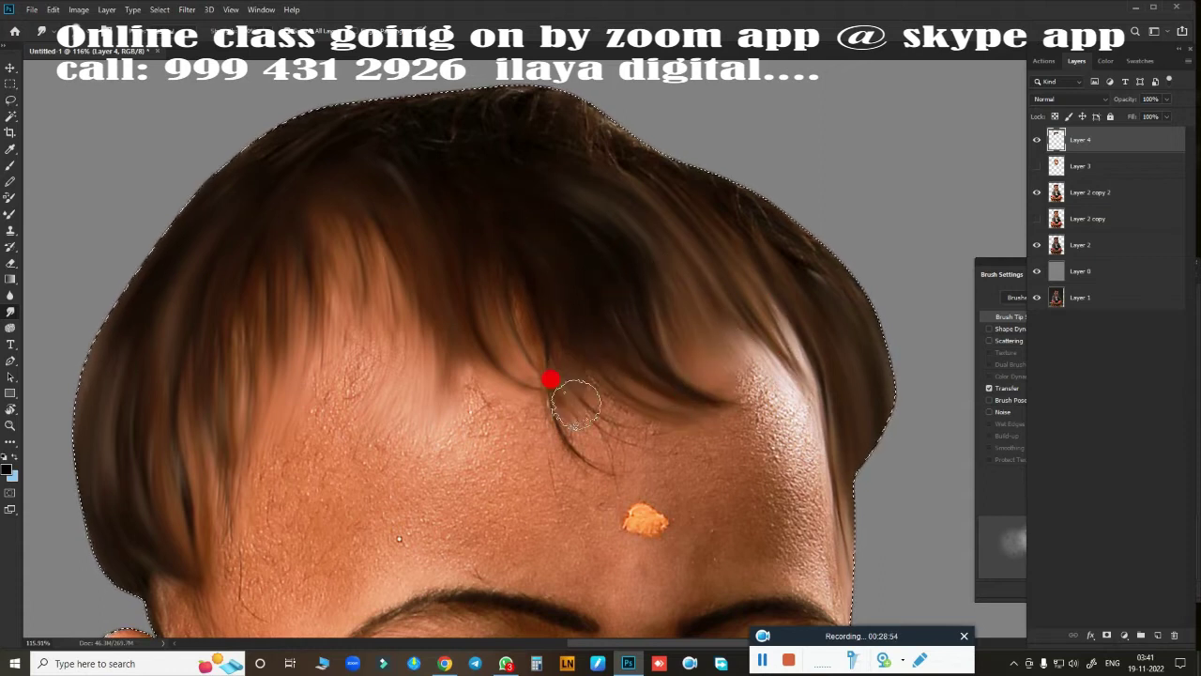
mouse_move(501, 270)
mouse_down()
mouse_move(537, 327)
mouse_move(582, 464)
mouse_up()
Soften the curled strand over the forehead and blend the lighter top strands into dark hair.
drag(563, 356, 755, 417)
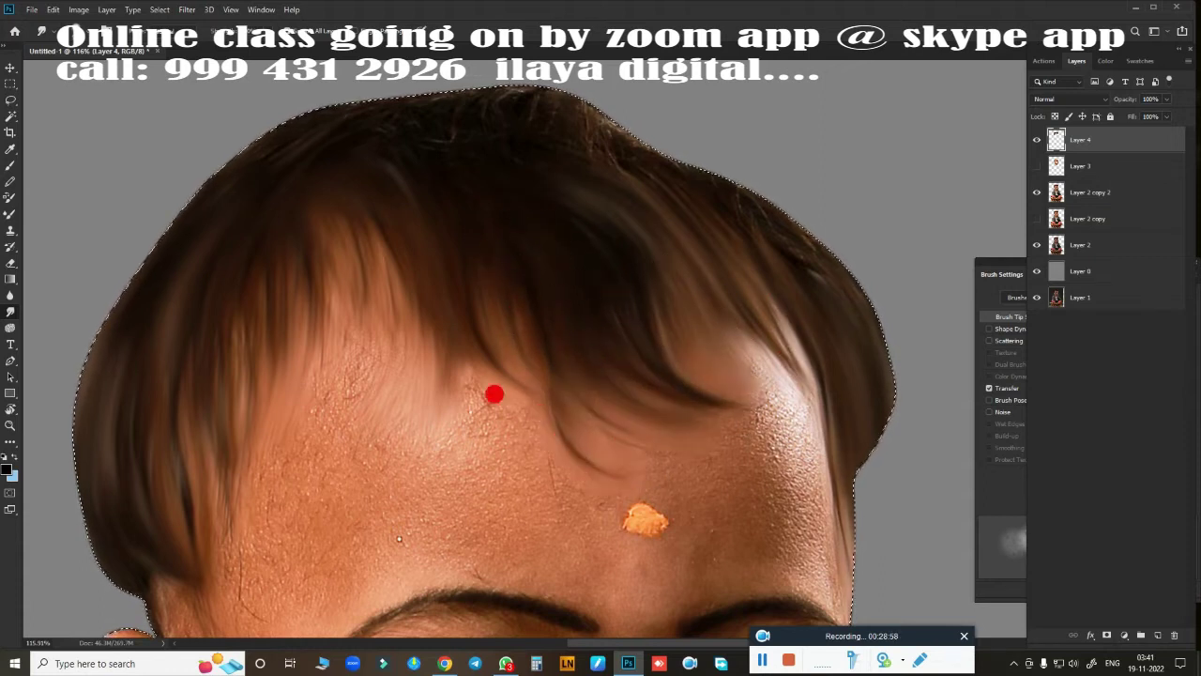
mouse_move(484, 371)
mouse_down()
mouse_move(497, 481)
mouse_move(603, 574)
mouse_up()
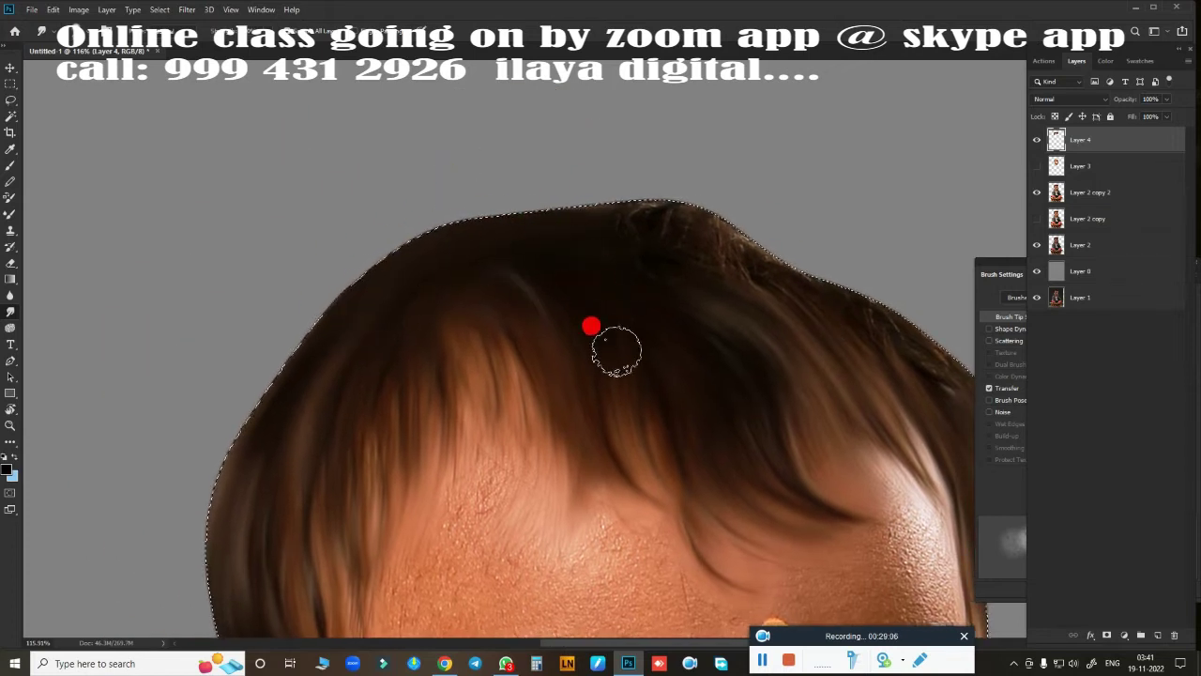
mouse_move(682, 274)
mouse_down()
mouse_move(665, 209)
mouse_move(785, 316)
mouse_up()
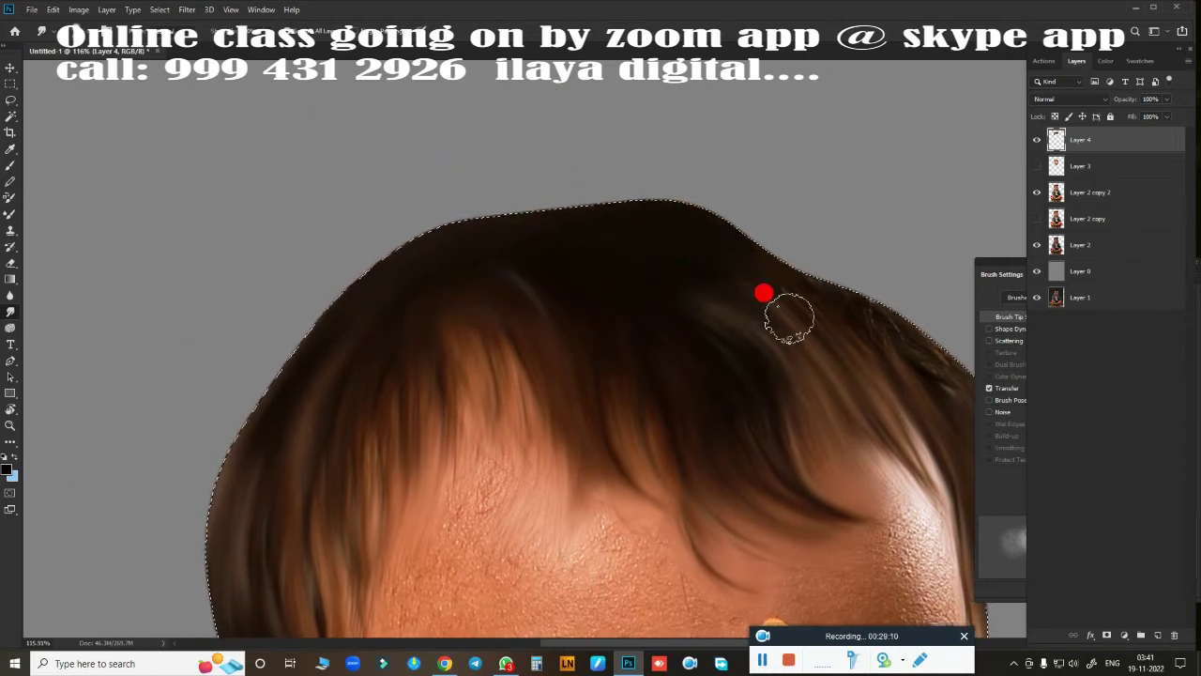
drag(518, 243, 483, 161)
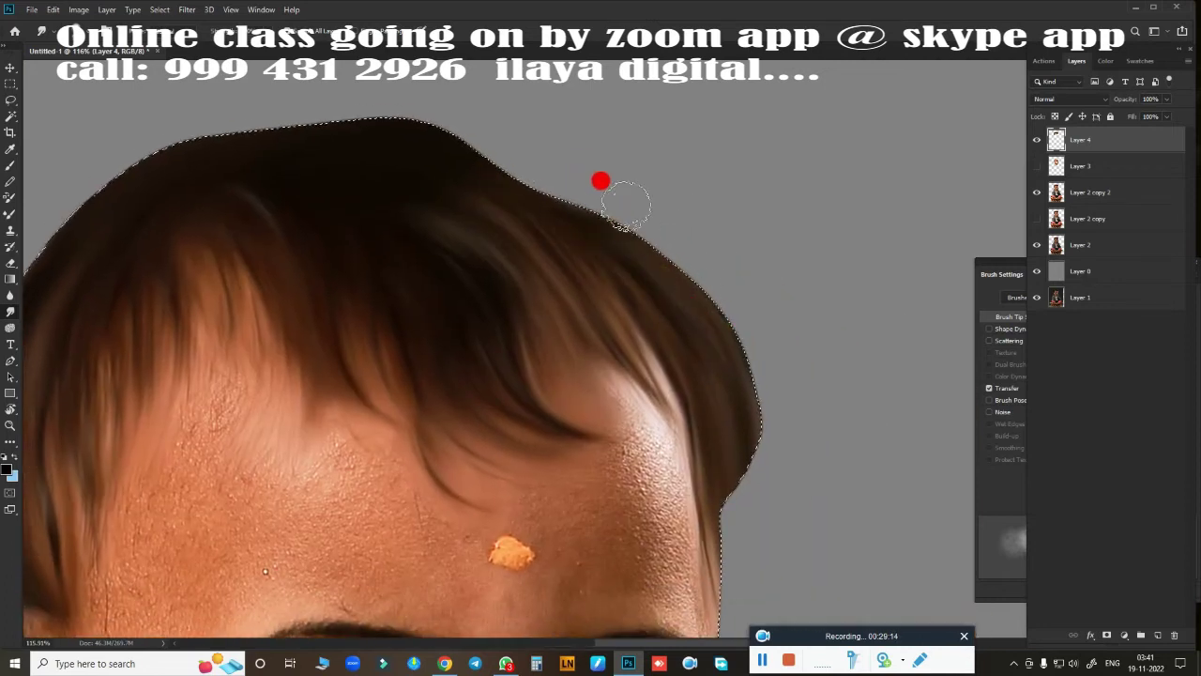
drag(568, 216, 509, 166)
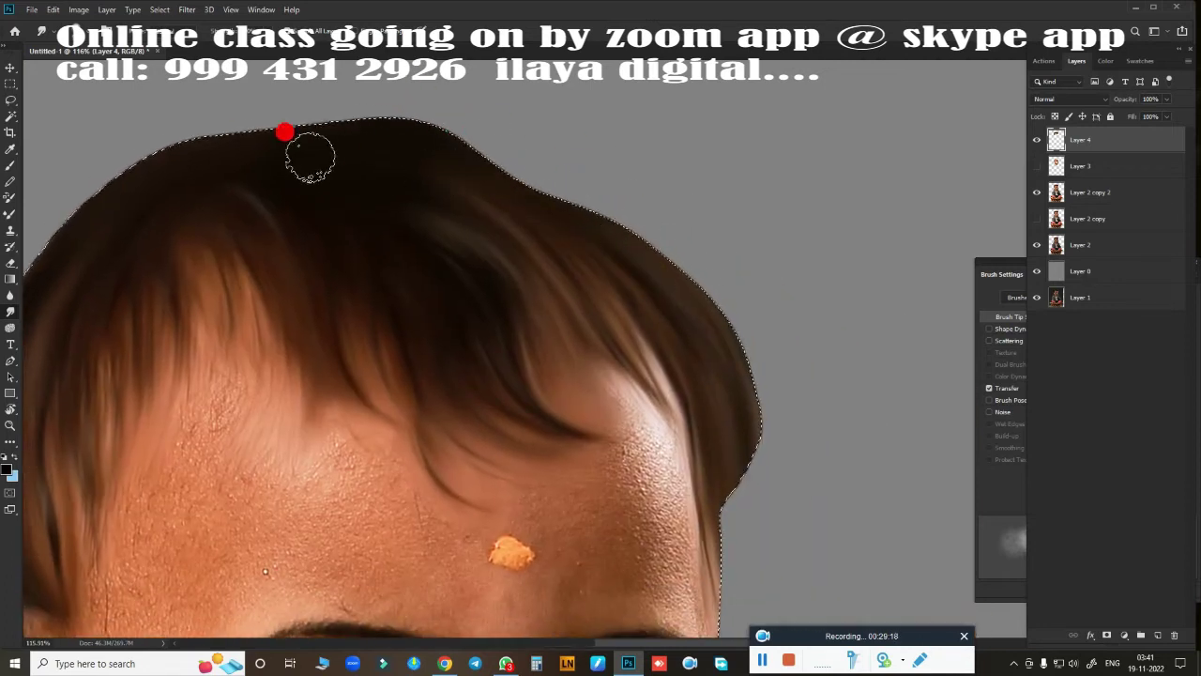
drag(582, 383, 704, 131)
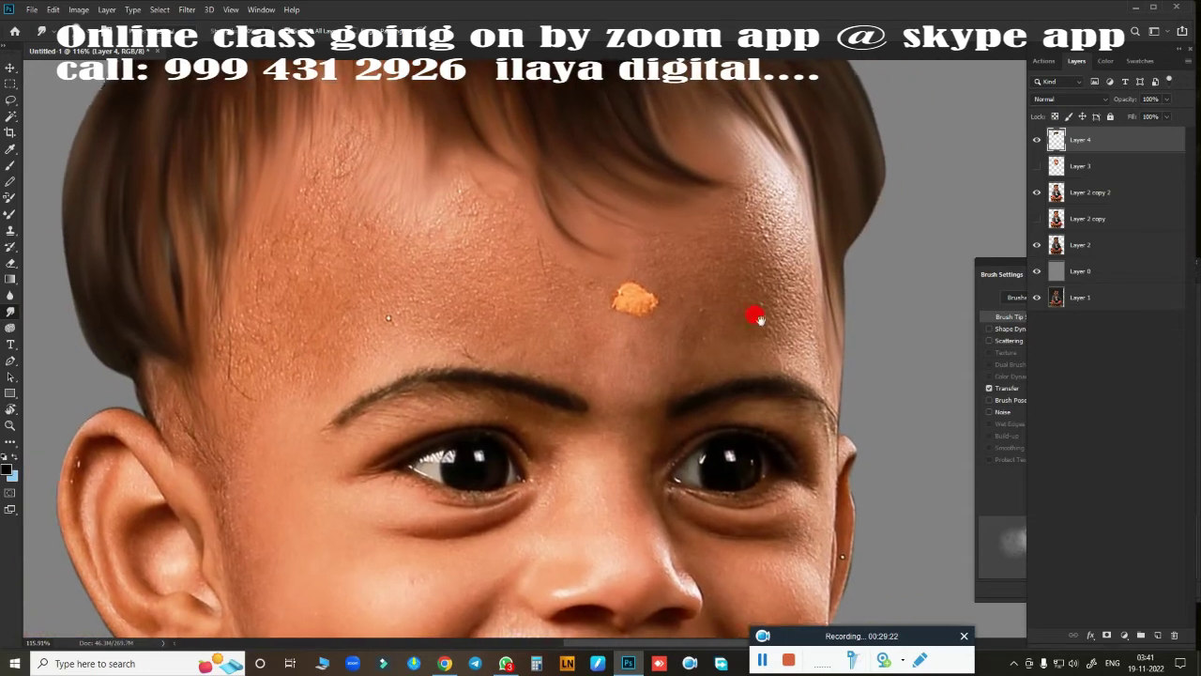
Show Layer 3 and erase-soften the ear-side hair strands, forehead patch and temple hairline.
click(1037, 165)
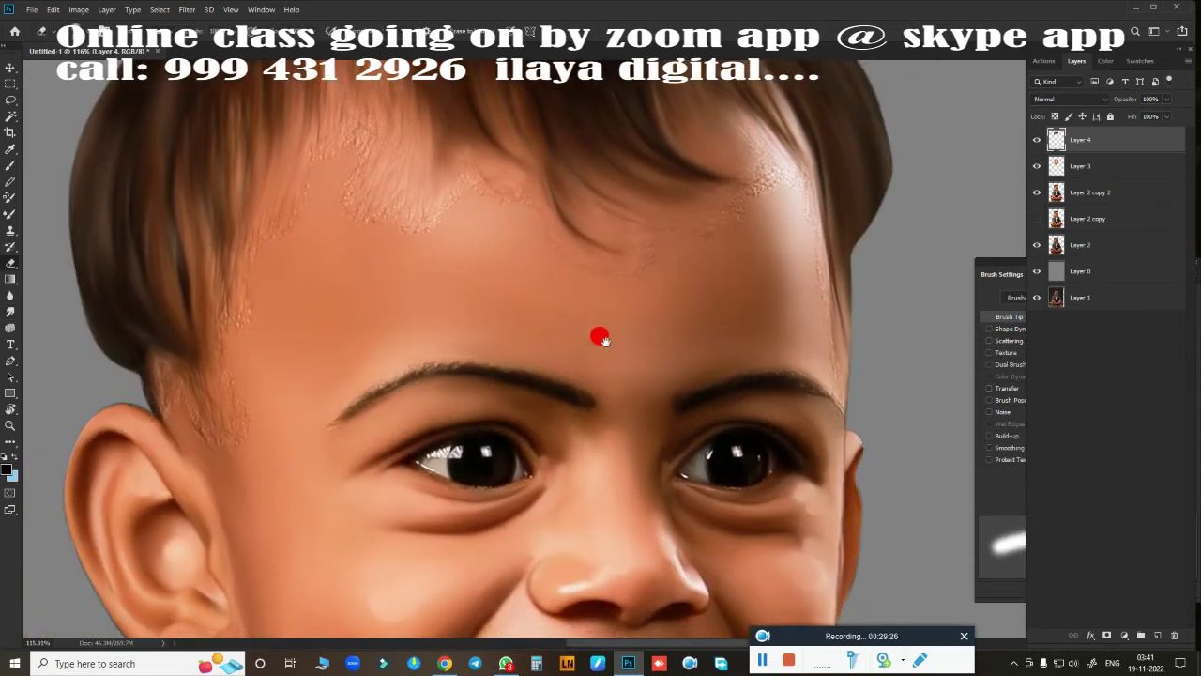
drag(600, 335, 510, 333)
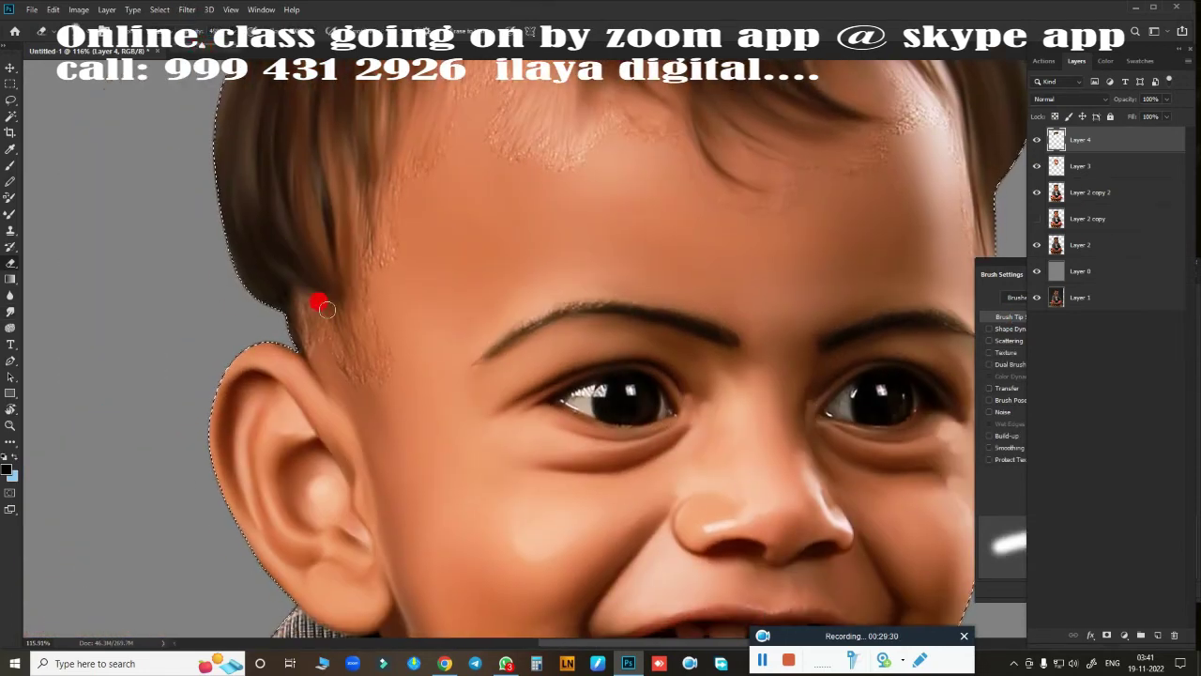
key(])
key(])
key(])
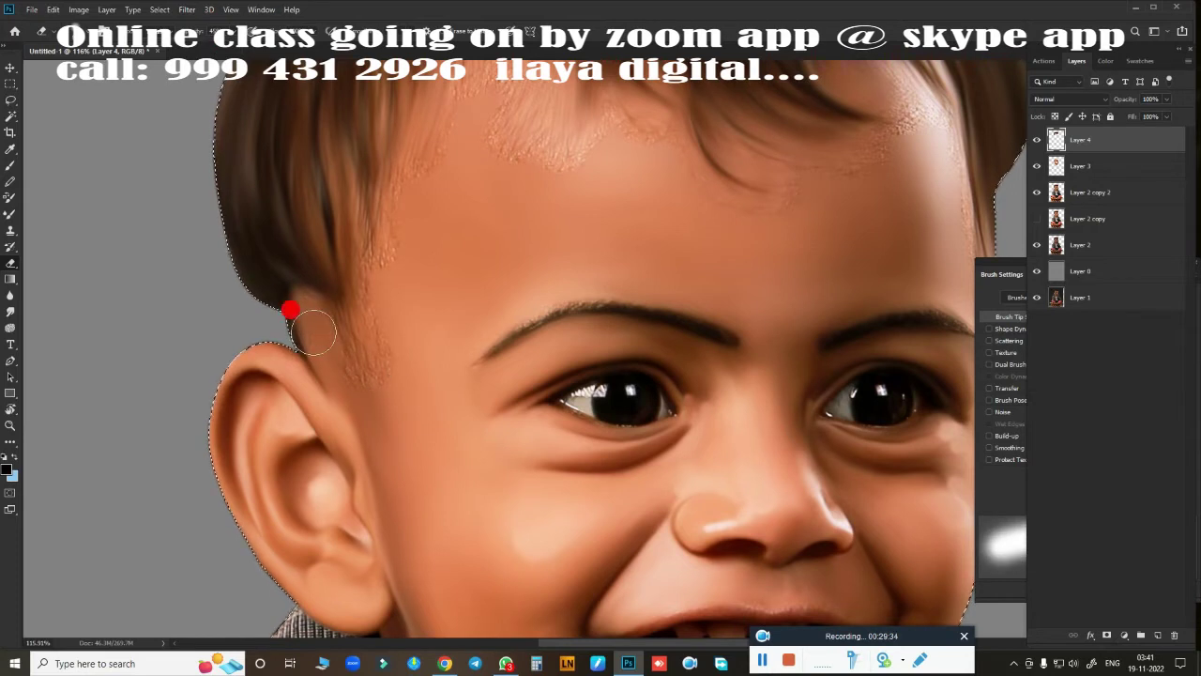
mouse_move(354, 347)
mouse_down()
mouse_move(380, 366)
mouse_move(377, 284)
mouse_up()
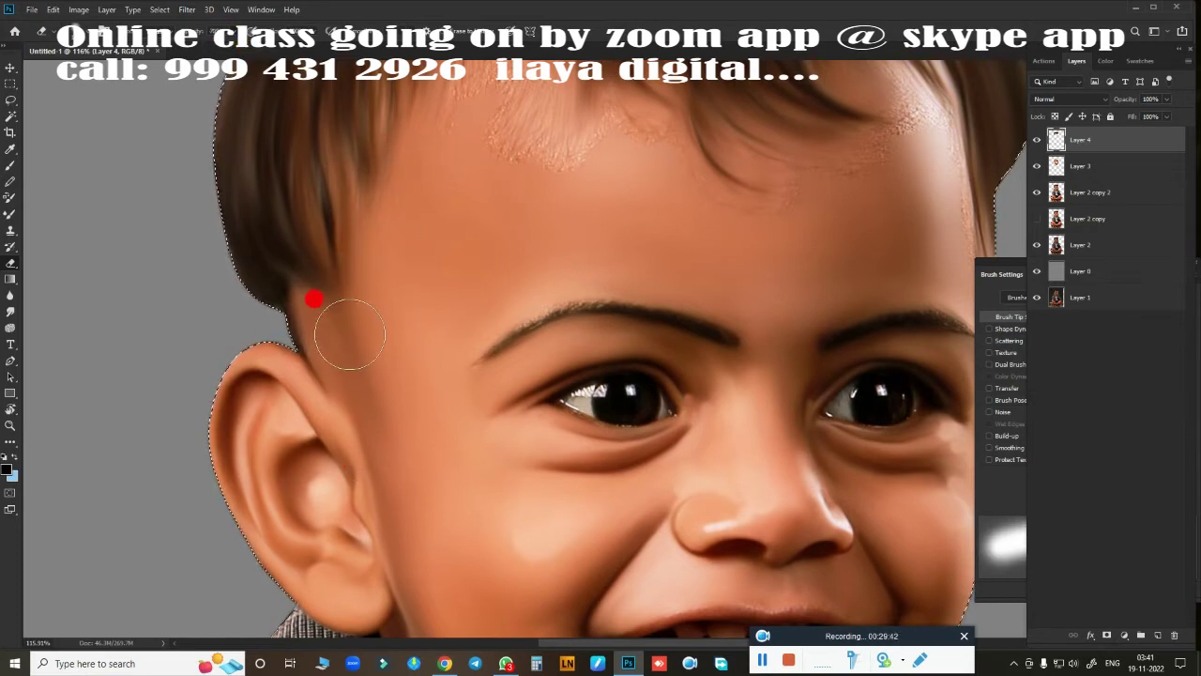
drag(481, 302, 443, 490)
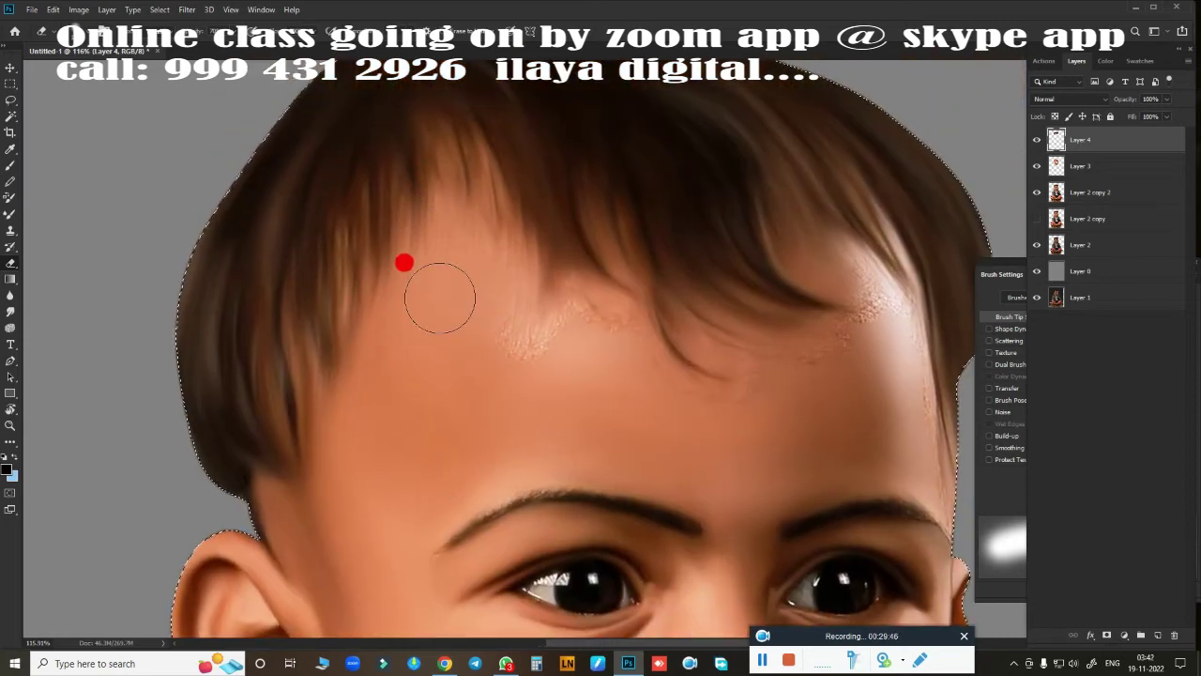
mouse_move(527, 395)
mouse_down()
mouse_move(611, 348)
mouse_move(689, 427)
mouse_move(848, 367)
mouse_move(598, 375)
mouse_up()
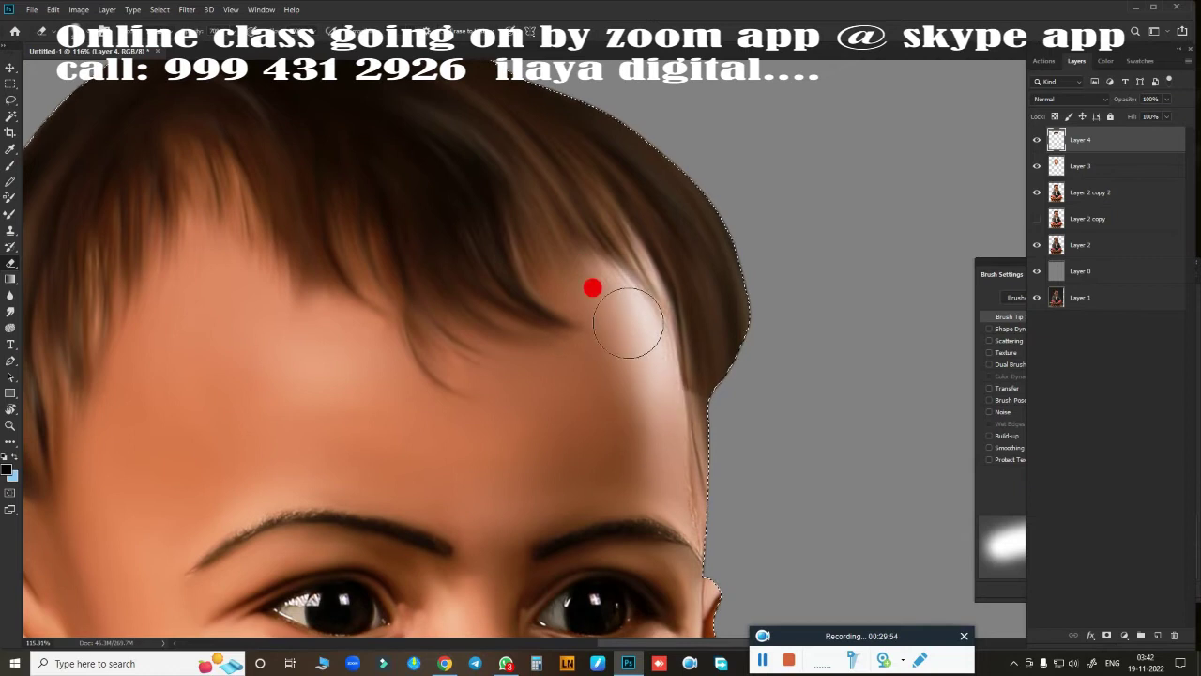
mouse_move(692, 457)
mouse_down()
mouse_move(629, 254)
mouse_move(662, 397)
mouse_move(694, 475)
mouse_move(699, 465)
mouse_up()
mouse_move(659, 356)
mouse_down()
mouse_move(683, 496)
mouse_move(691, 341)
mouse_move(704, 486)
mouse_move(600, 245)
mouse_move(667, 349)
mouse_move(501, 250)
mouse_move(634, 333)
mouse_move(392, 254)
mouse_move(392, 389)
mouse_up()
Smudge the left hairline down toward the ear, blending skin tone over the hair edge.
key(r)
scroll(388, 386, left, 5)
mouse_move(536, 198)
mouse_down()
mouse_move(535, 311)
mouse_move(478, 308)
mouse_move(380, 225)
mouse_up()
scroll(359, 376, down, 3)
scroll(359, 375, left, 2)
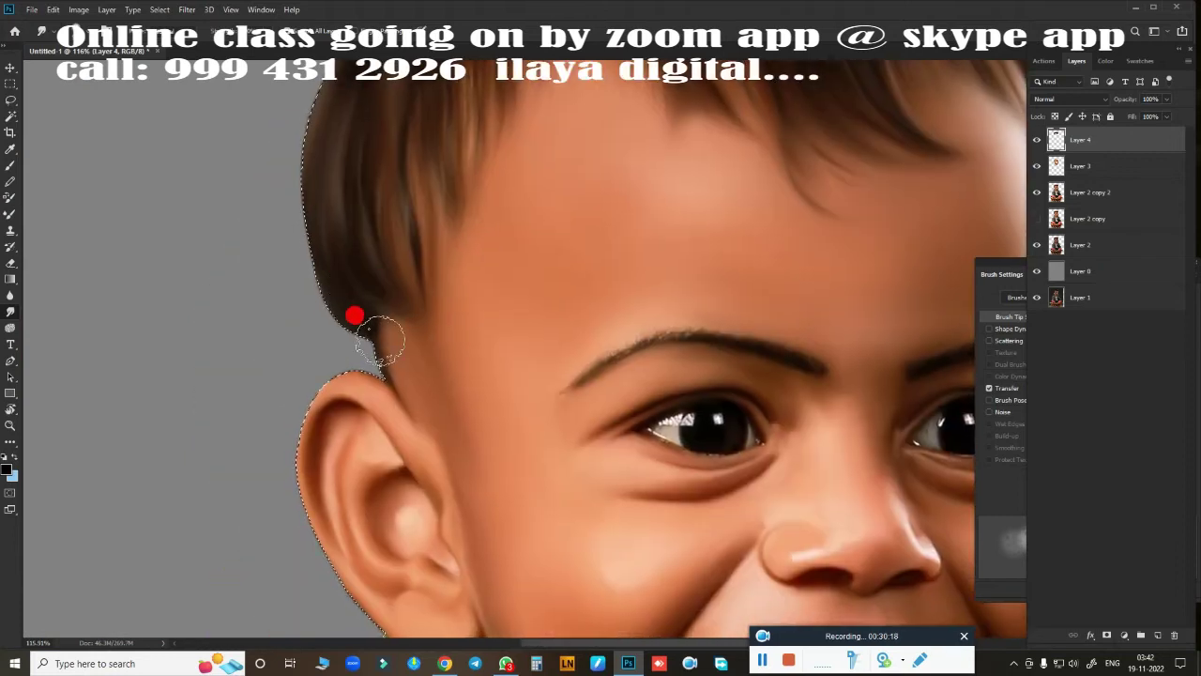
drag(382, 349, 394, 371)
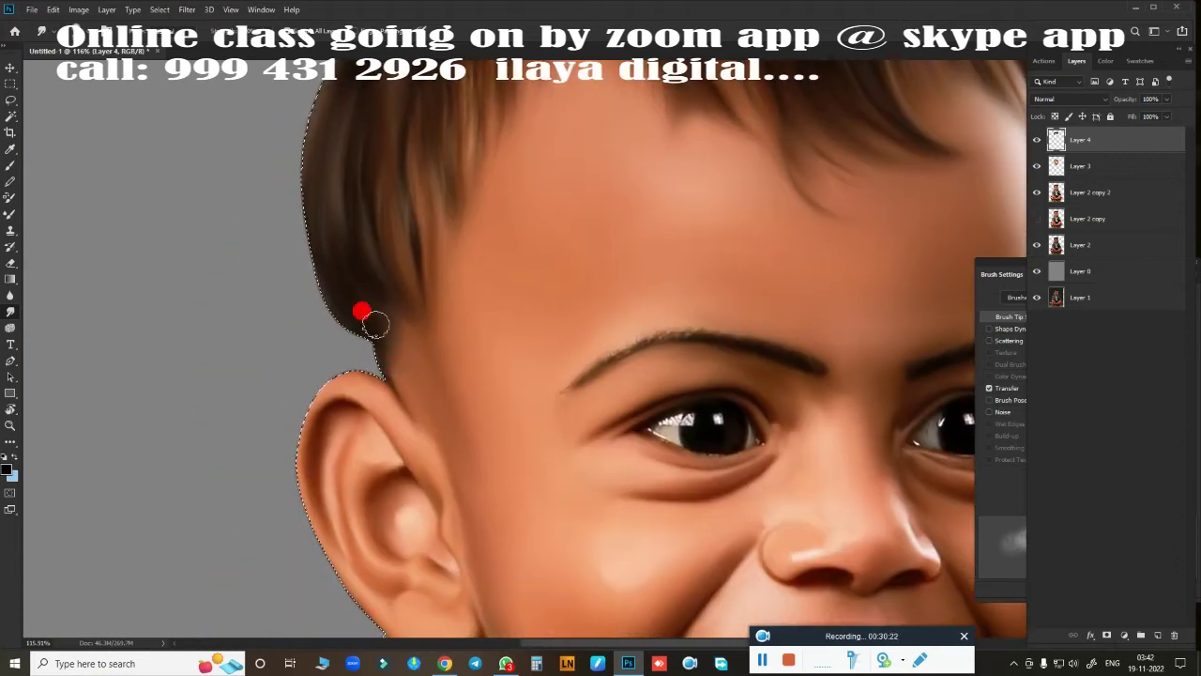
drag(373, 324, 397, 399)
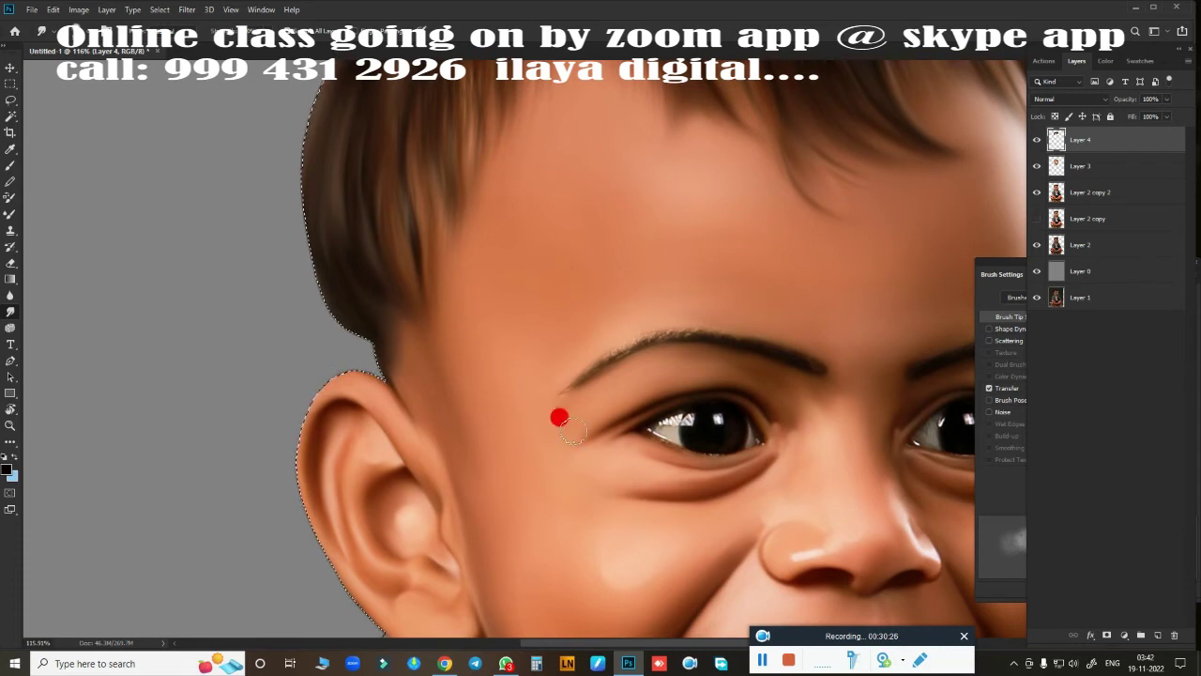
scroll(559, 418, down, 3)
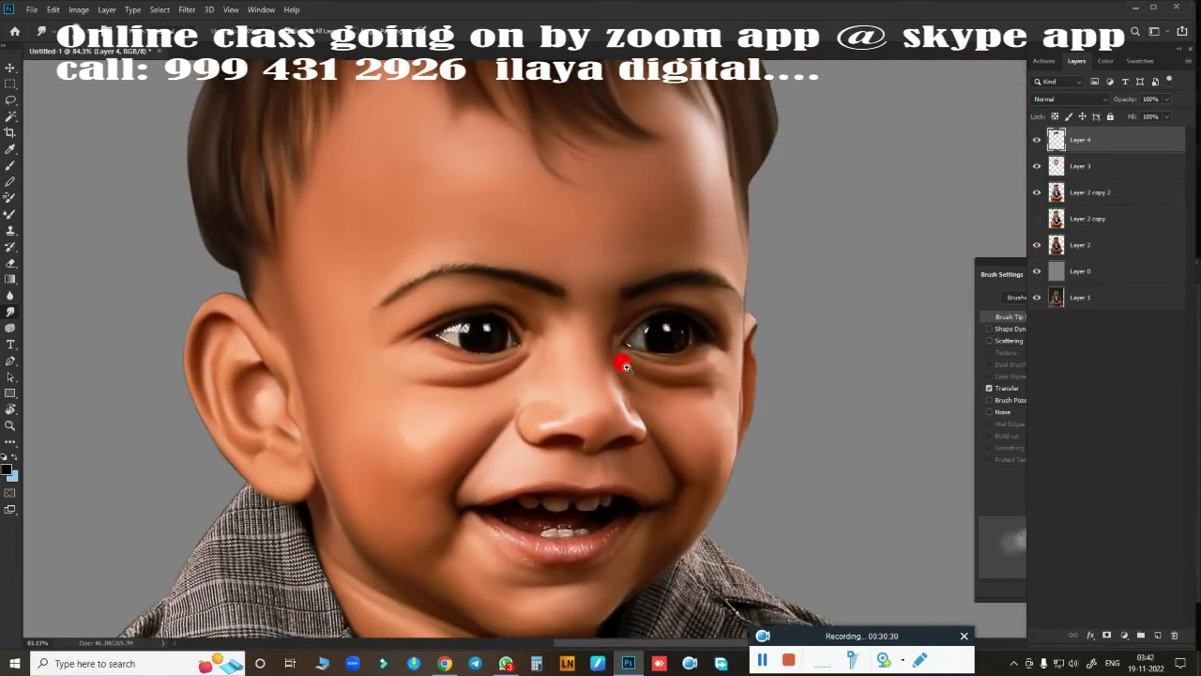
Delete Layer 3 and smudge the first eyebrow into a darker, smoother outer arch.
scroll(626, 366, up, 2)
scroll(659, 378, up, 2)
scroll(609, 290, up, 2)
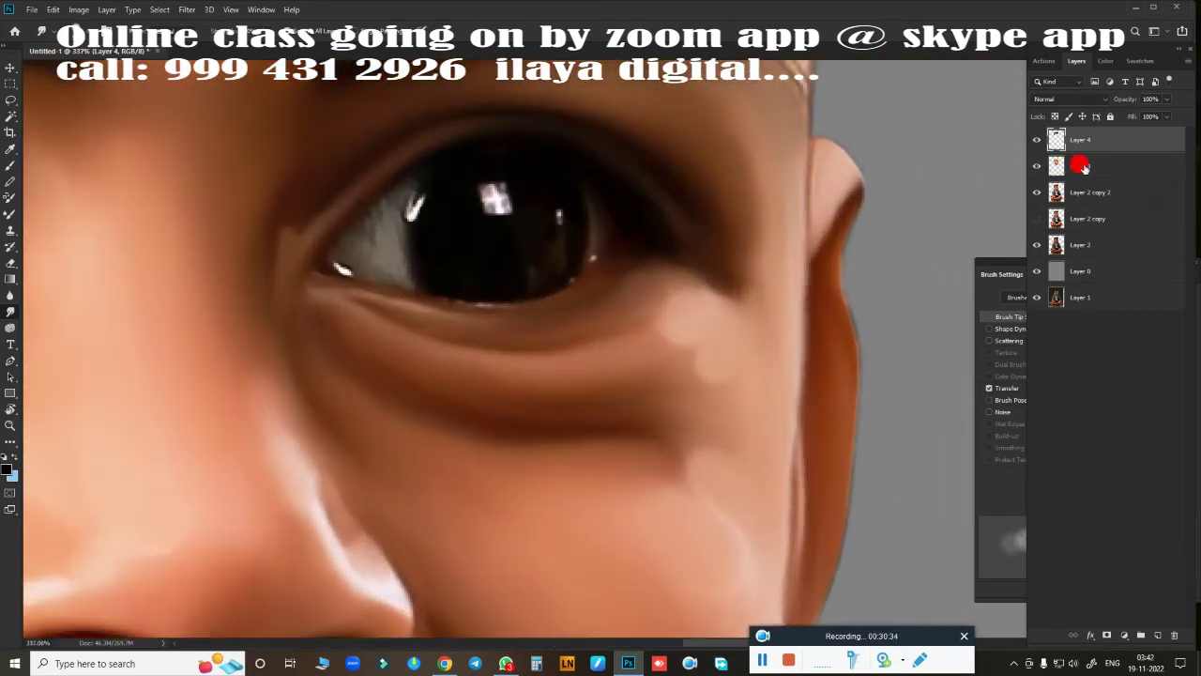
drag(1084, 166, 1073, 183)
scroll(751, 253, up, 2)
scroll(641, 306, up, 3)
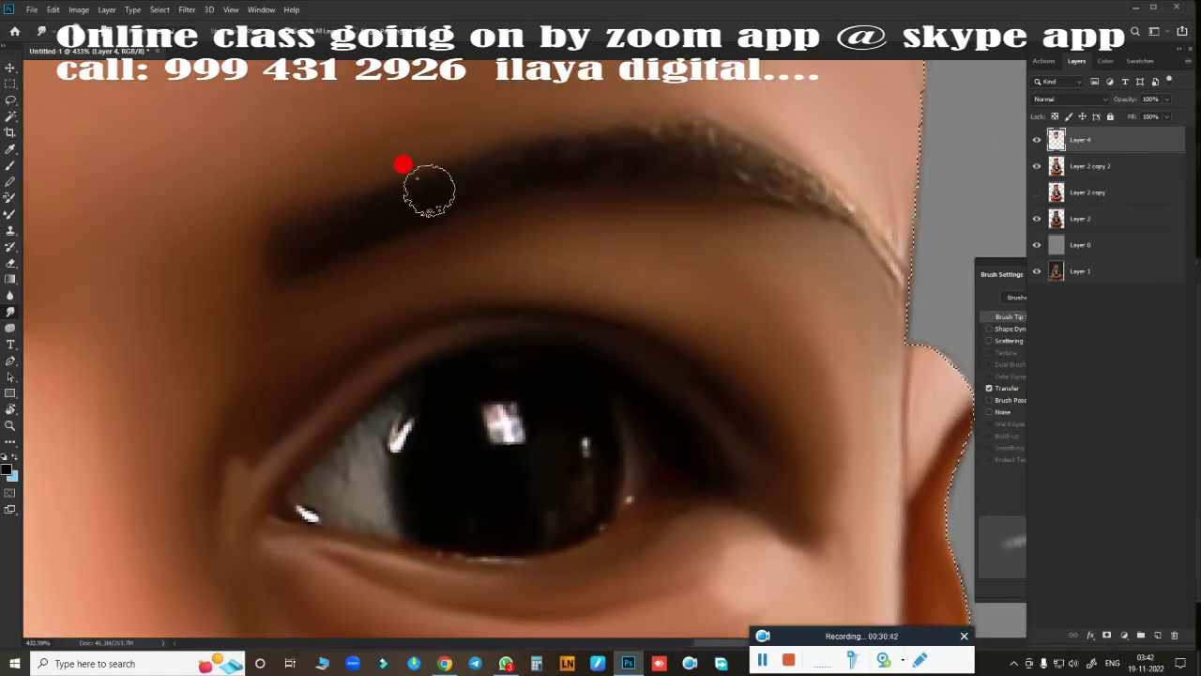
mouse_move(576, 153)
mouse_down()
mouse_move(729, 150)
mouse_move(893, 211)
mouse_up()
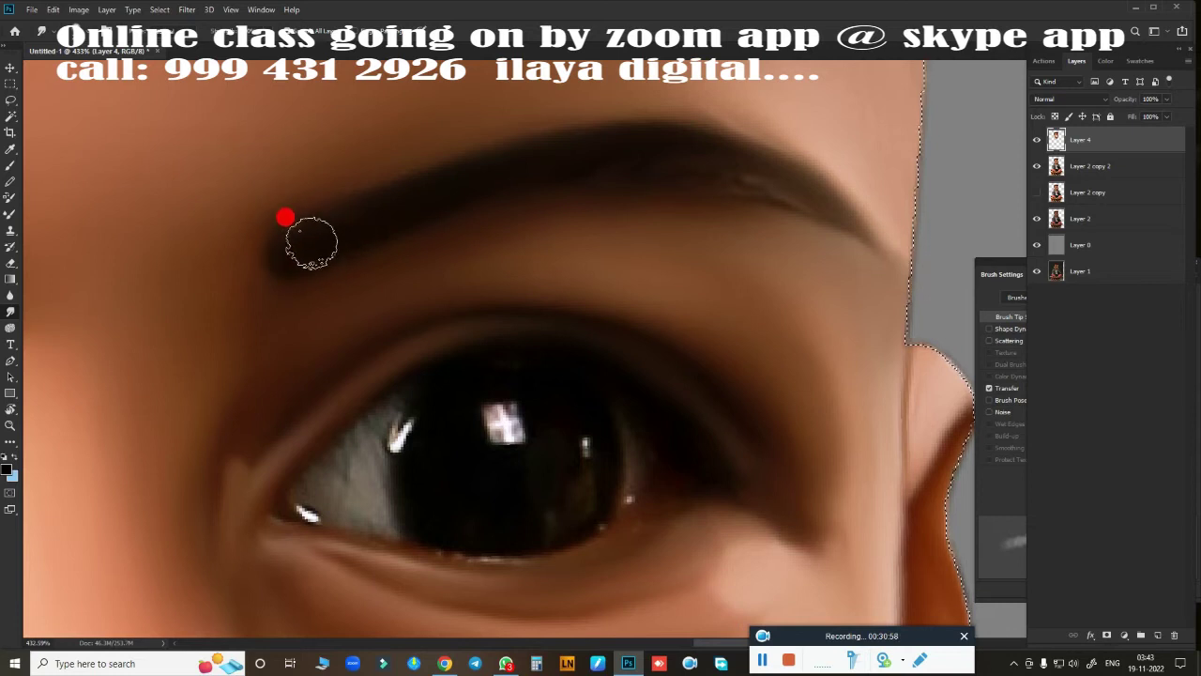
mouse_move(390, 213)
mouse_down()
mouse_move(731, 133)
mouse_move(779, 188)
mouse_up()
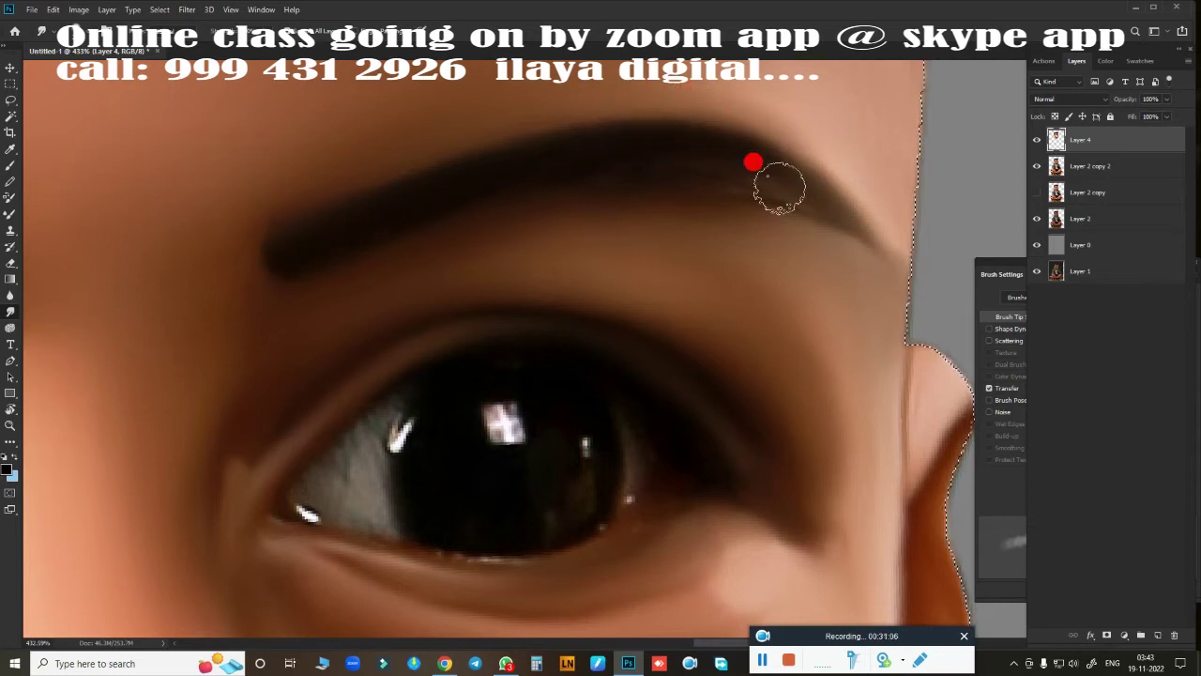
mouse_move(567, 135)
mouse_down()
mouse_move(782, 156)
mouse_move(800, 177)
mouse_up()
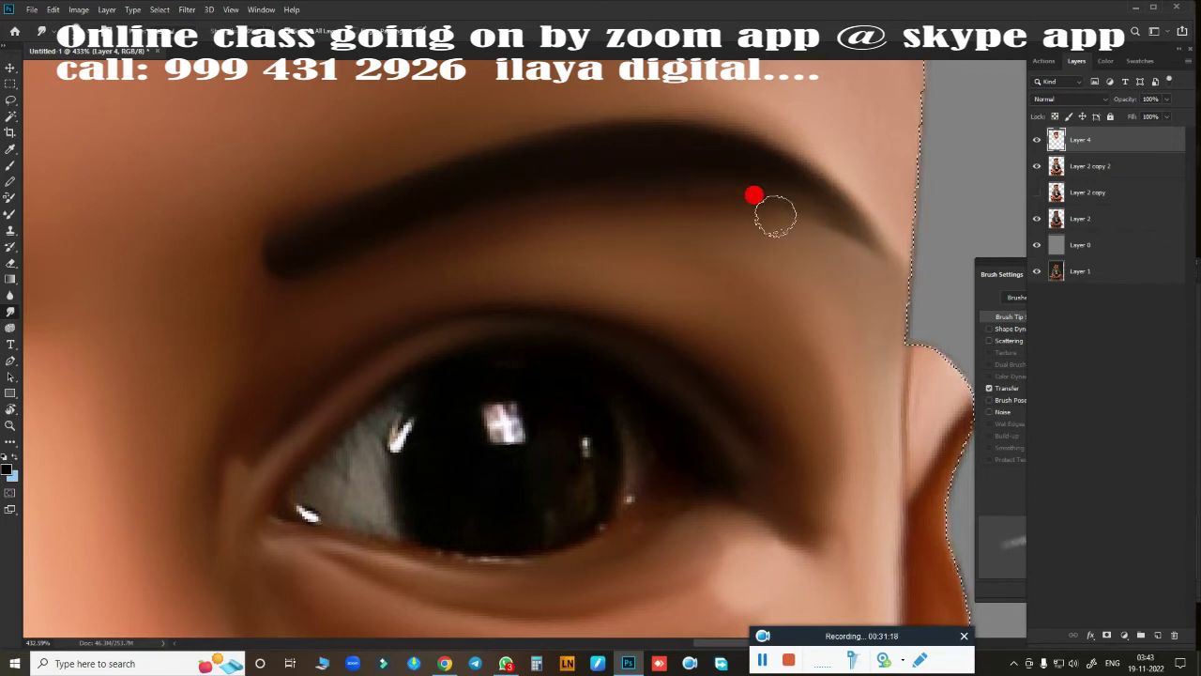
Darken and smooth the other eyebrow along its length and tidy its edge.
mouse_move(754, 196)
mouse_down()
mouse_move(622, 322)
mouse_move(497, 211)
mouse_up()
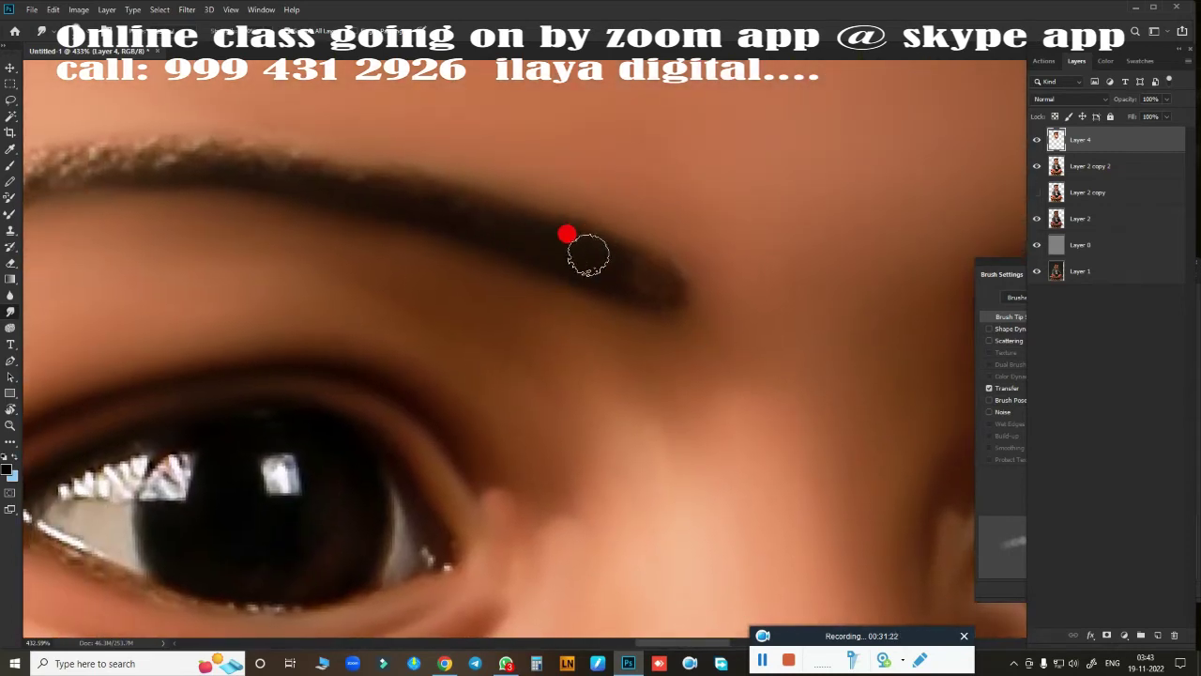
drag(573, 251, 640, 277)
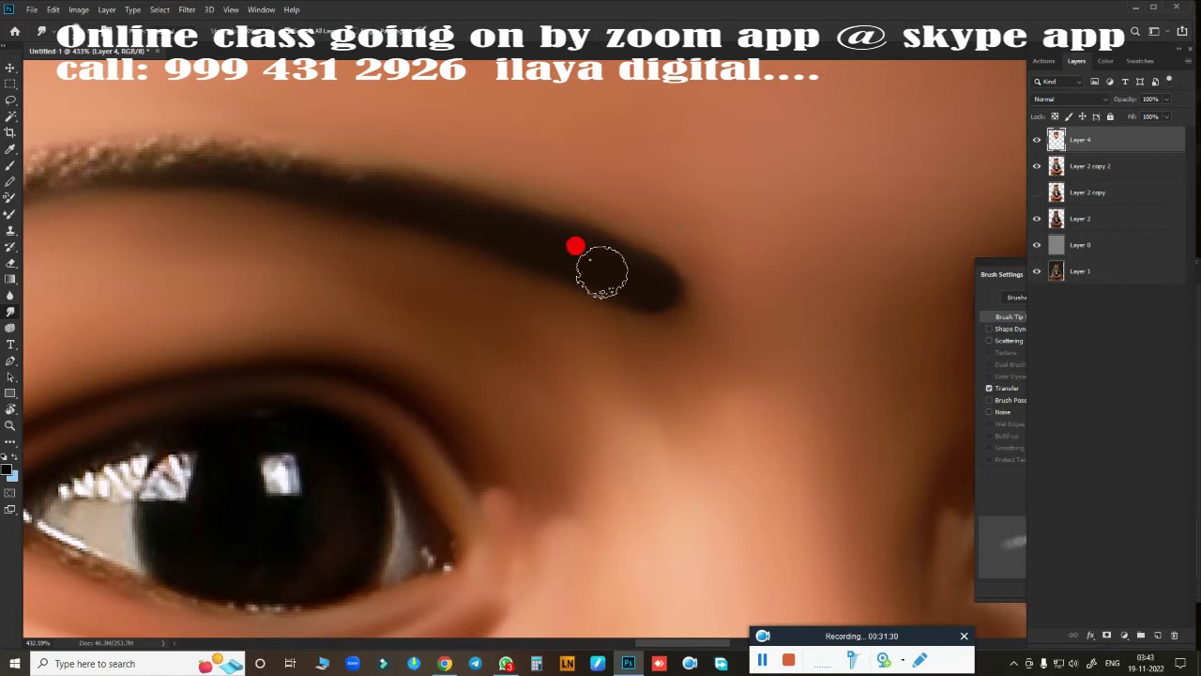
drag(484, 313, 901, 263)
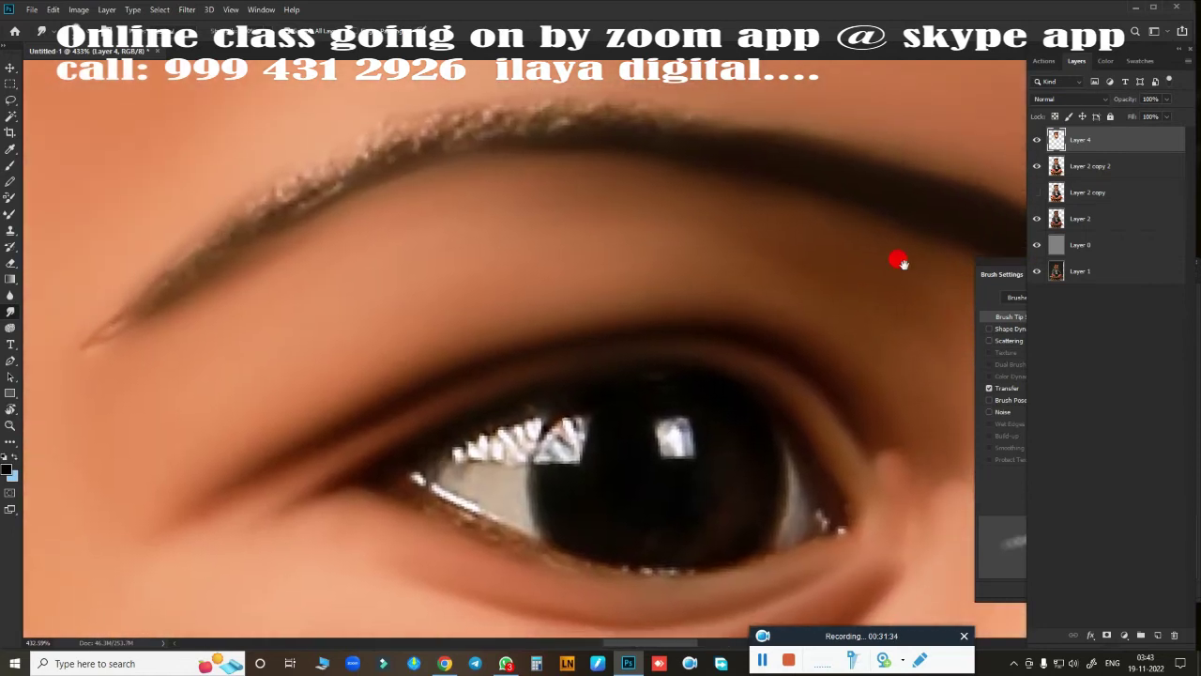
mouse_move(773, 158)
mouse_down()
mouse_move(526, 126)
mouse_move(343, 166)
mouse_move(89, 349)
mouse_up()
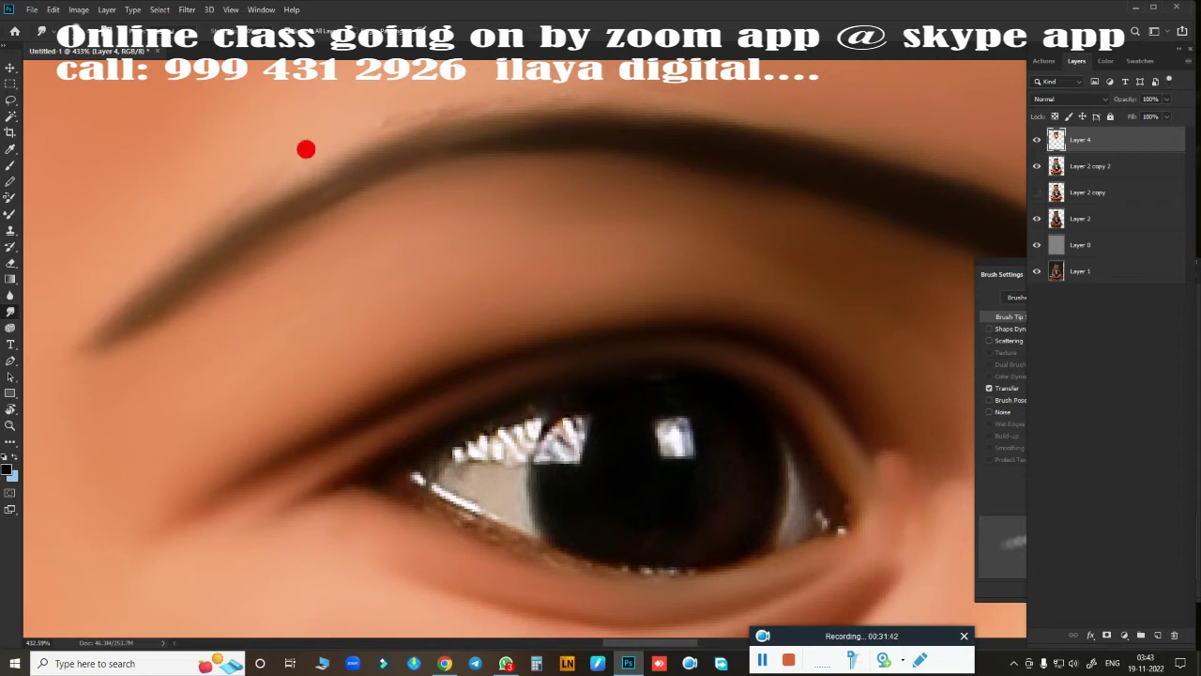
mouse_move(388, 187)
mouse_down()
mouse_move(289, 218)
mouse_move(603, 135)
mouse_move(343, 188)
mouse_move(83, 370)
mouse_up()
scroll(57, 344, up, 3)
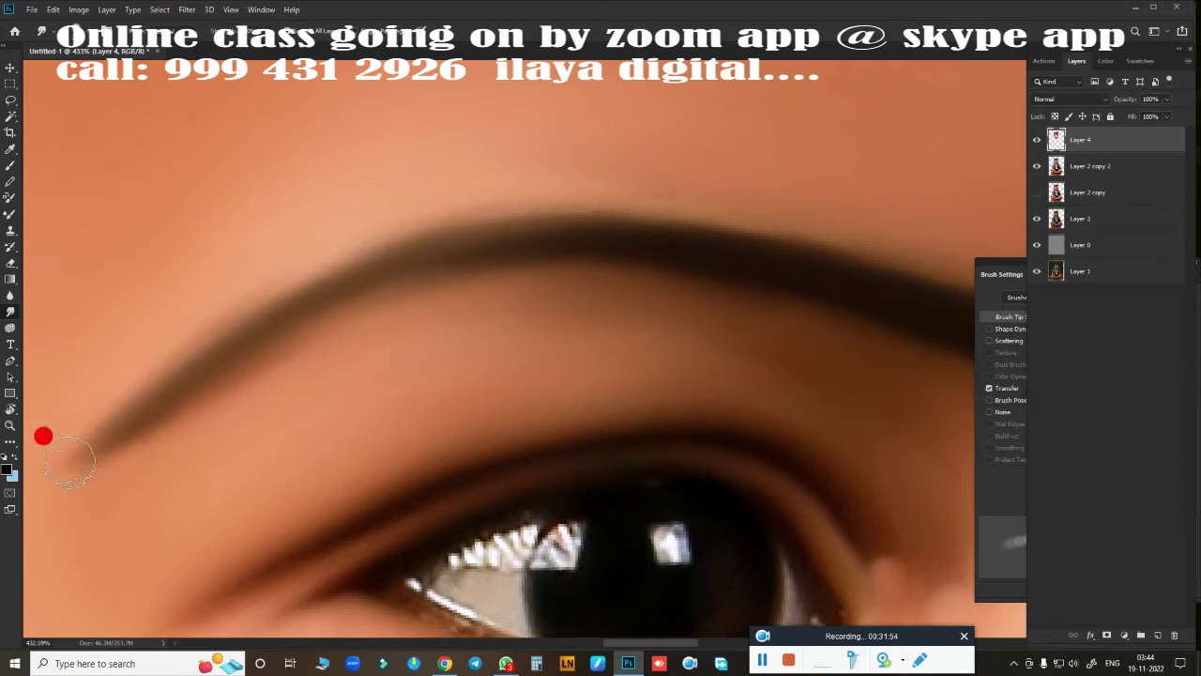
scroll(439, 355, right, 5)
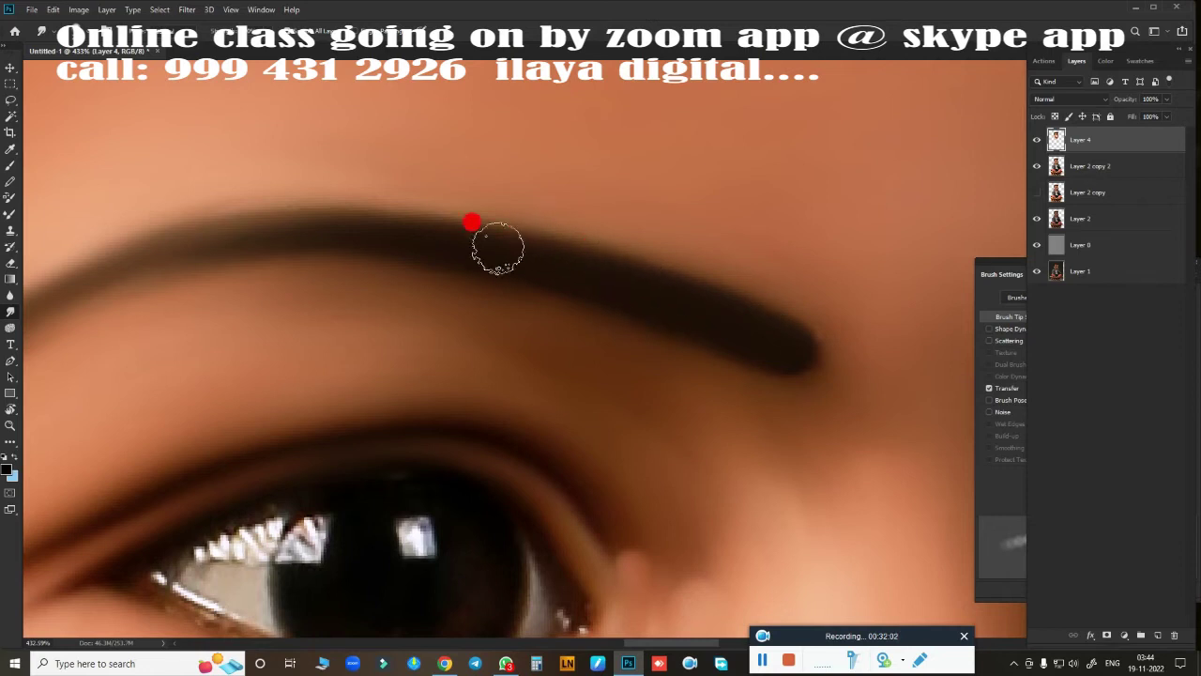
scroll(694, 300, left, 6)
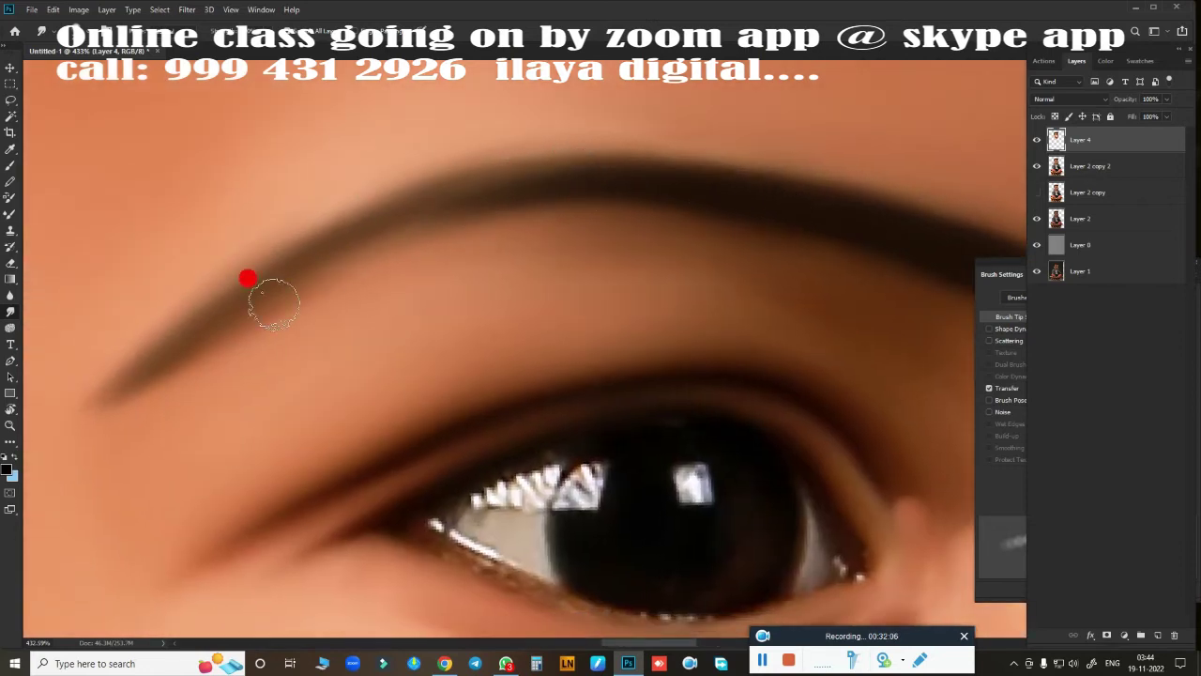
scroll(680, 353, down, 5)
scroll(638, 375, down, 3)
scroll(638, 375, right, 5)
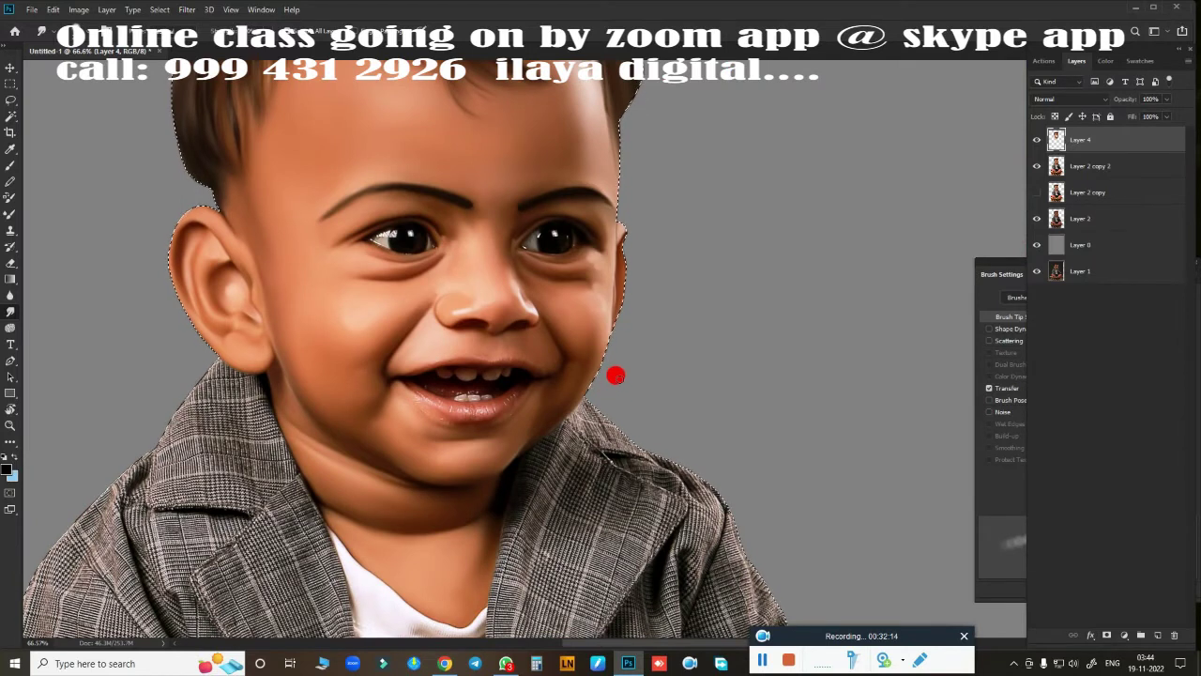
Paint a new upper tooth into the left gap and smooth the upper teeth edges.
scroll(563, 375, up, 2)
scroll(517, 378, up, 2)
scroll(673, 247, up, 2)
scroll(669, 336, up, 3)
scroll(669, 335, left, 3)
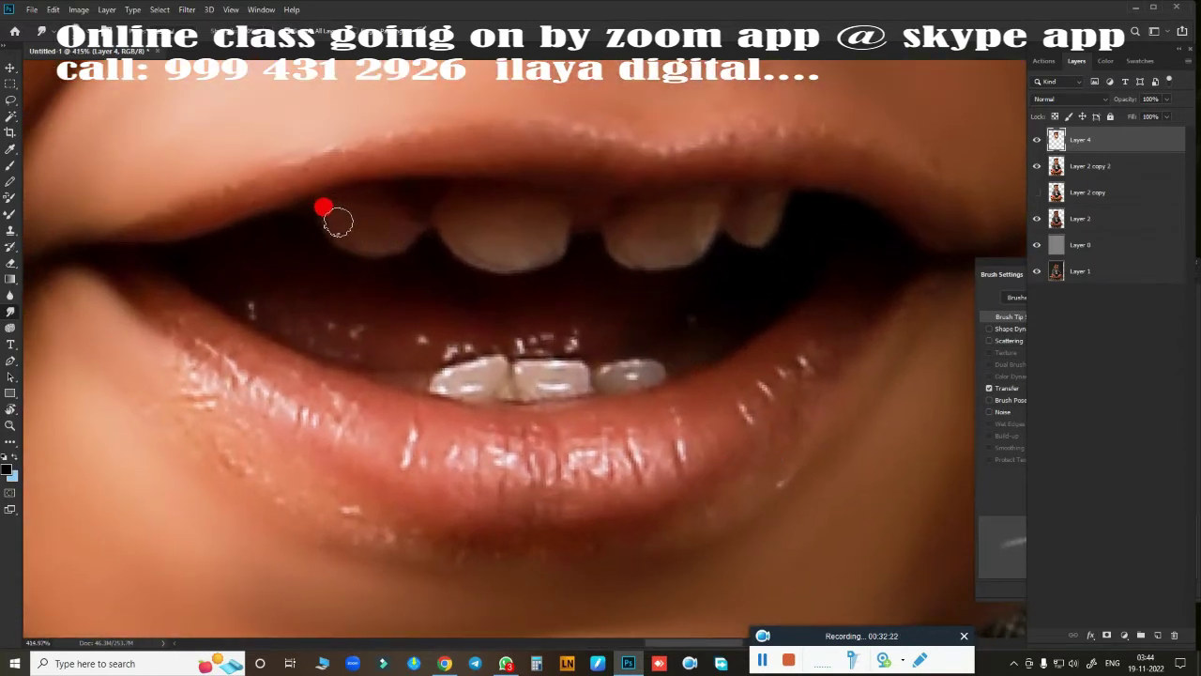
mouse_move(338, 222)
mouse_down()
mouse_move(378, 194)
mouse_move(408, 196)
mouse_move(370, 223)
mouse_move(382, 223)
mouse_move(397, 214)
mouse_move(365, 207)
mouse_move(391, 220)
mouse_move(357, 234)
mouse_move(418, 201)
mouse_move(415, 188)
mouse_up()
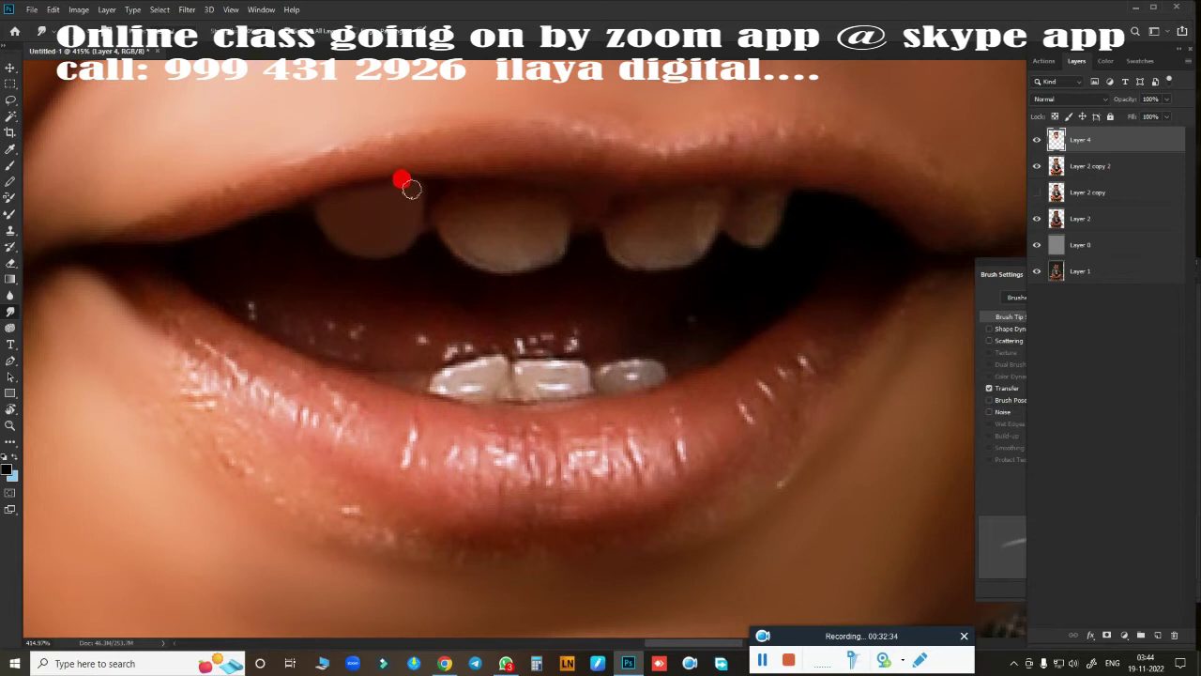
mouse_move(386, 241)
mouse_down()
mouse_move(397, 210)
mouse_move(343, 220)
mouse_up()
mouse_move(375, 195)
mouse_down()
mouse_move(456, 236)
mouse_move(425, 238)
mouse_move(459, 235)
mouse_move(445, 192)
mouse_move(542, 208)
mouse_up()
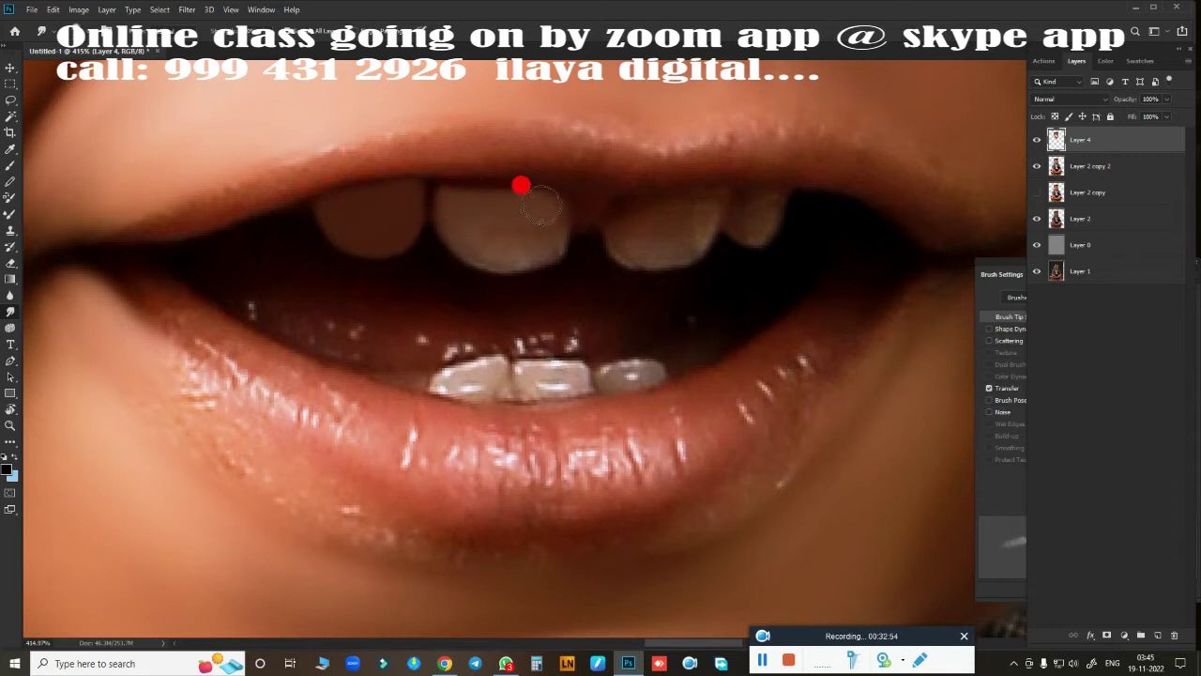
mouse_move(442, 199)
mouse_down()
mouse_move(560, 185)
mouse_move(477, 201)
mouse_move(455, 223)
mouse_move(472, 233)
mouse_move(530, 197)
mouse_move(507, 227)
mouse_move(515, 201)
mouse_move(620, 228)
mouse_move(601, 187)
mouse_move(633, 188)
mouse_move(606, 243)
mouse_up()
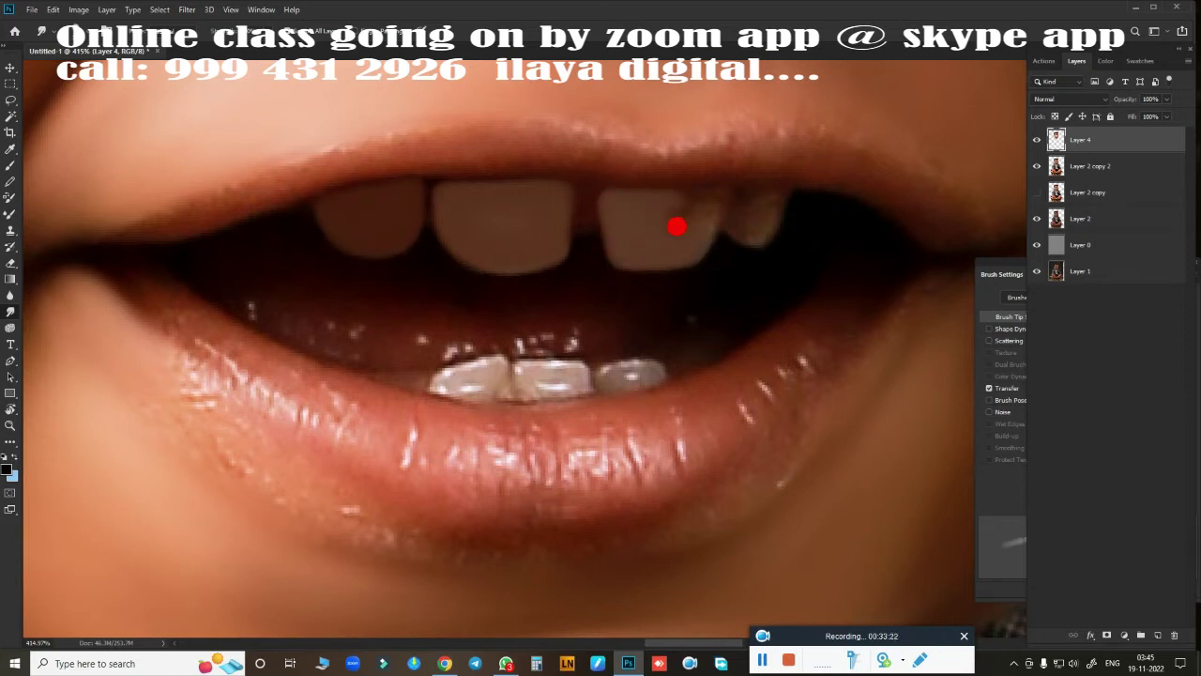
mouse_move(676, 226)
mouse_down()
mouse_move(697, 185)
mouse_move(571, 201)
mouse_move(702, 252)
mouse_move(742, 215)
mouse_move(758, 234)
mouse_up()
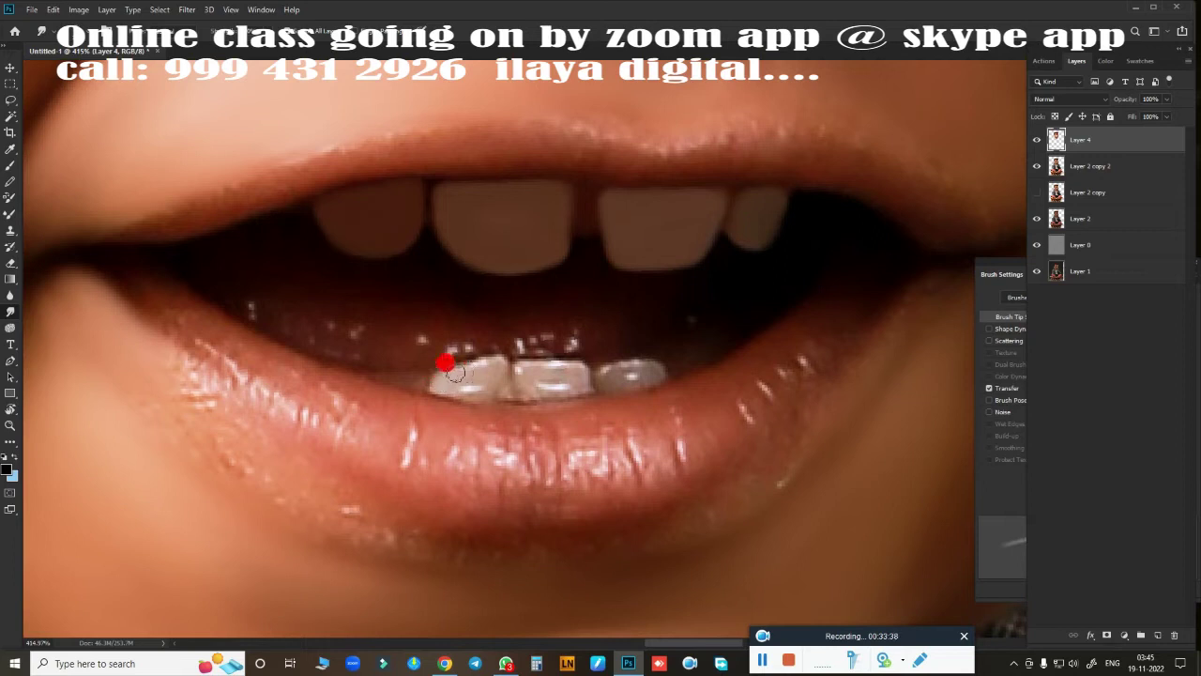
Repaint the three lower front teeth as clean, solid white shapes.
mouse_move(444, 362)
mouse_down()
mouse_move(483, 355)
mouse_move(449, 375)
mouse_up()
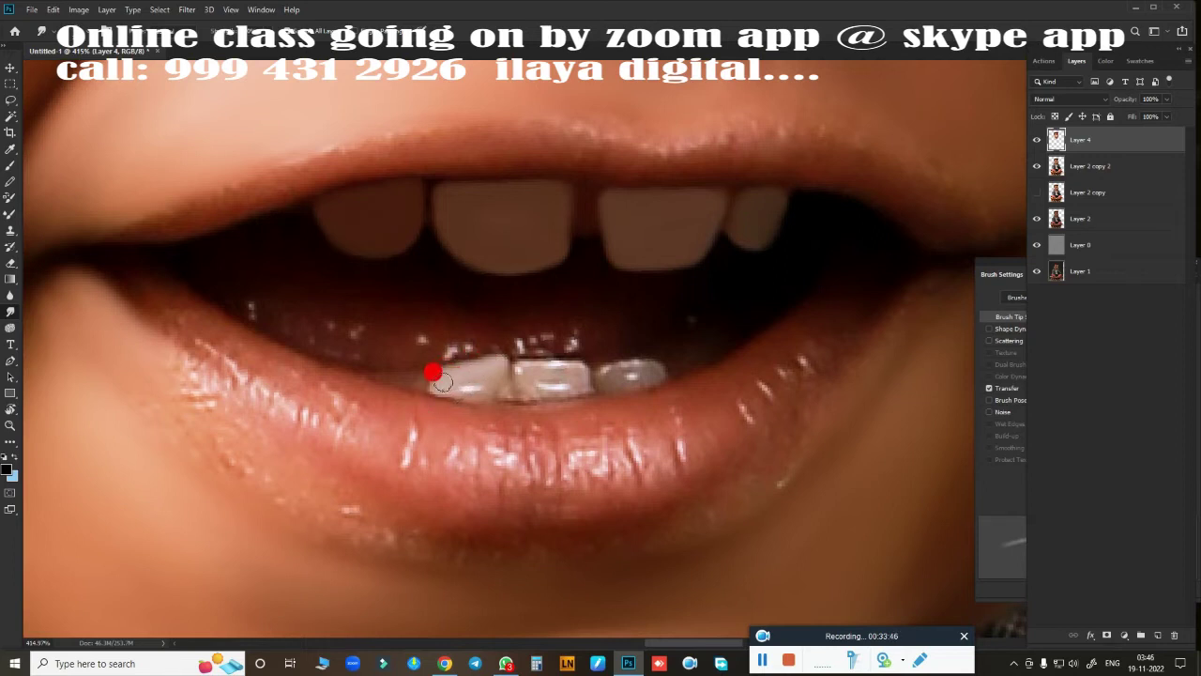
drag(467, 382, 488, 367)
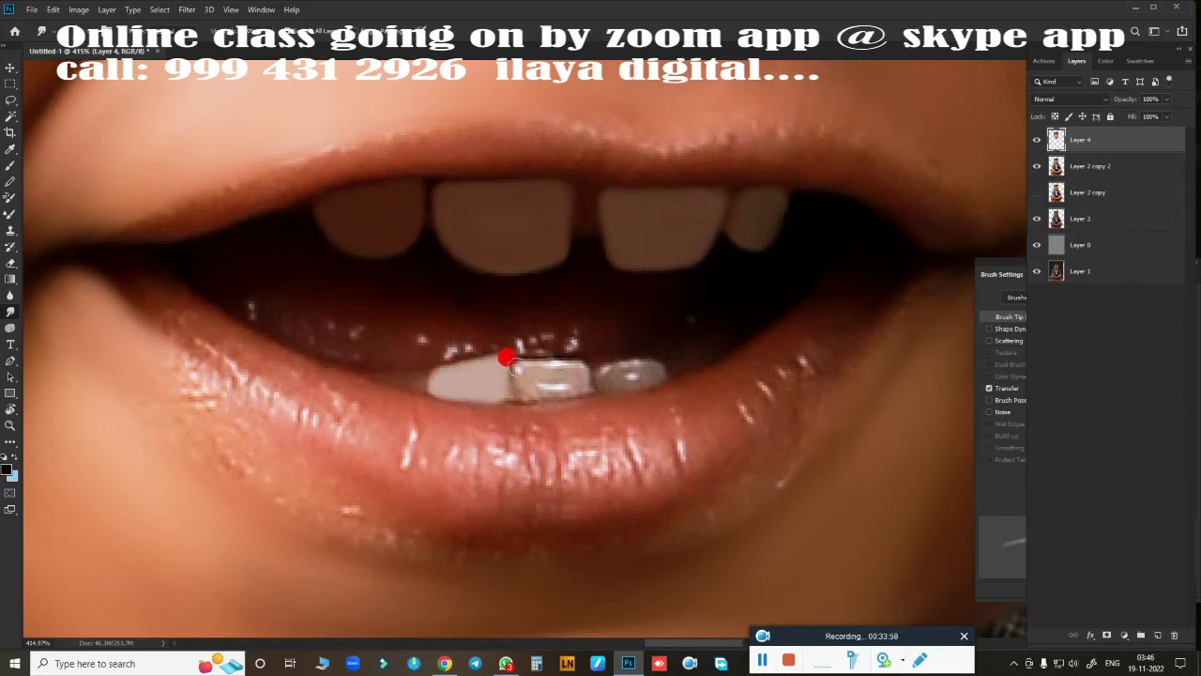
drag(536, 369, 571, 372)
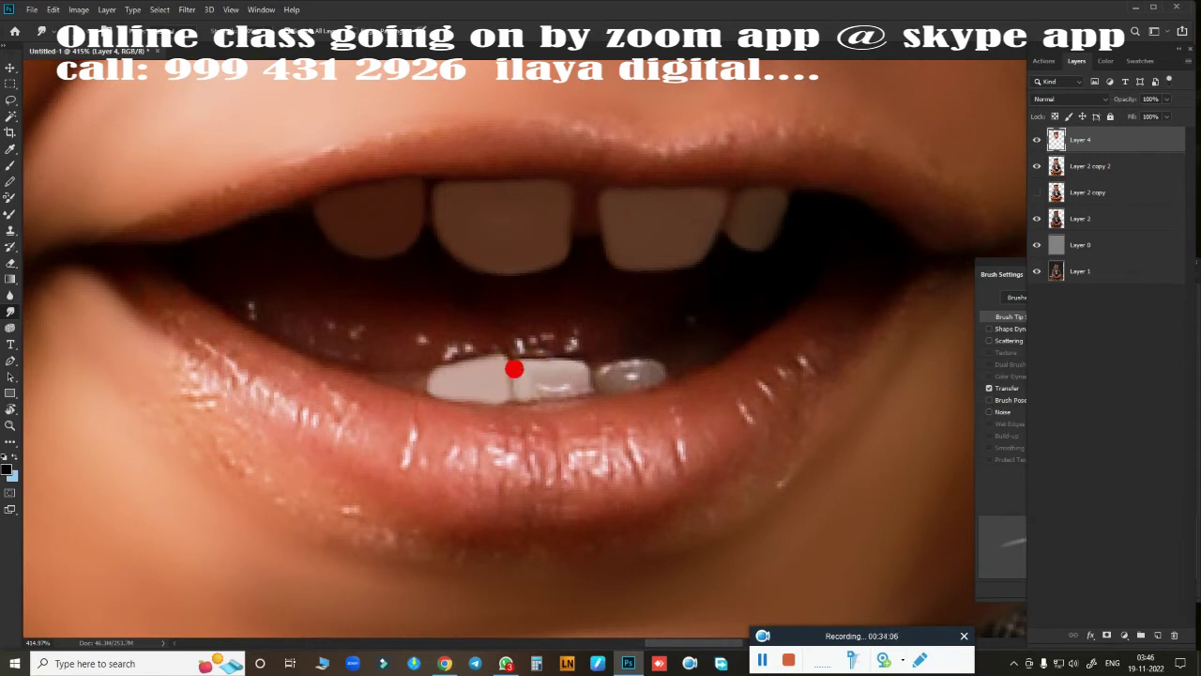
mouse_move(528, 390)
mouse_down()
mouse_move(577, 387)
mouse_move(553, 368)
mouse_move(576, 371)
mouse_move(505, 383)
mouse_up()
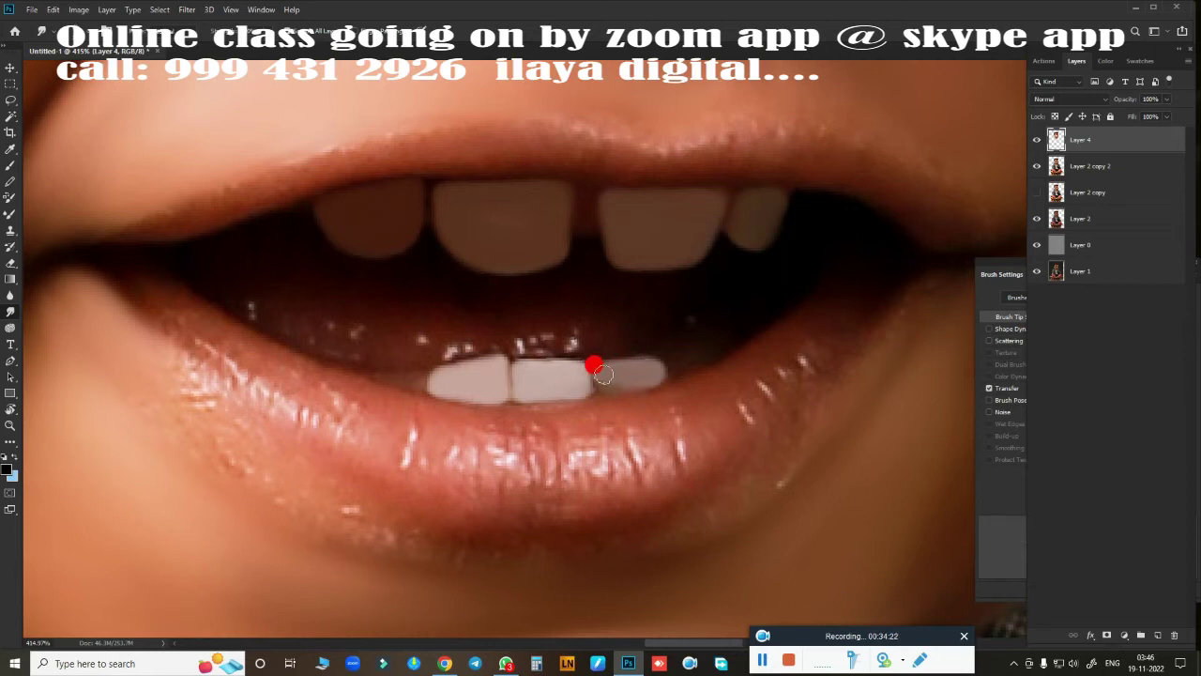
drag(609, 384, 634, 372)
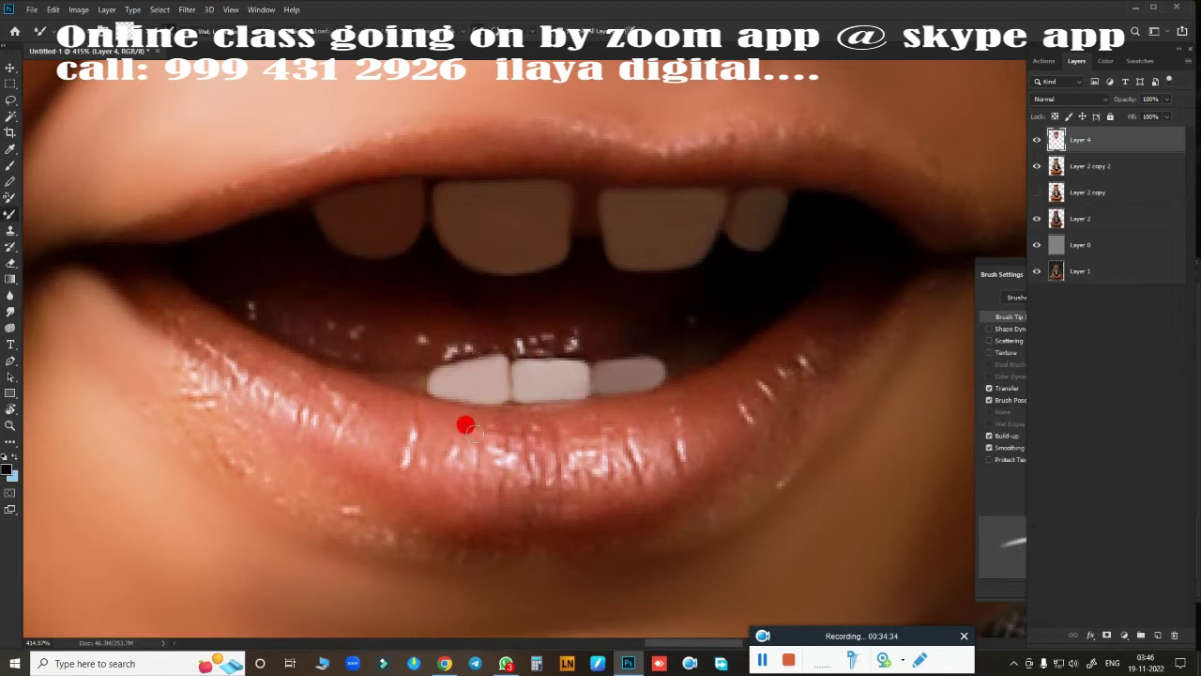
Blend the upper lip edge, right lip corner and lower lip edge with the Mixer Brush.
scroll(375, 329, left, 5)
mouse_move(225, 254)
mouse_down()
mouse_move(521, 139)
mouse_move(535, 143)
mouse_move(505, 154)
mouse_move(591, 123)
mouse_move(753, 128)
mouse_move(740, 118)
mouse_move(416, 268)
mouse_move(509, 182)
mouse_move(610, 172)
mouse_move(740, 206)
mouse_move(845, 280)
mouse_up()
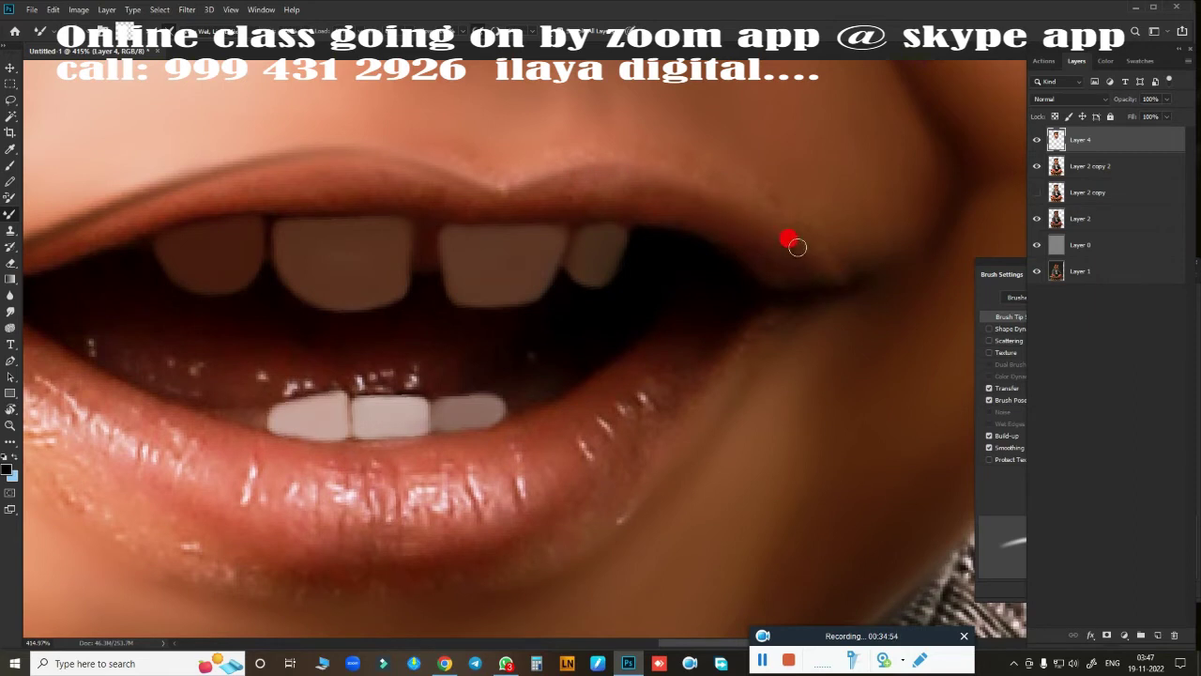
mouse_move(805, 244)
mouse_down()
mouse_move(638, 166)
mouse_move(582, 170)
mouse_up()
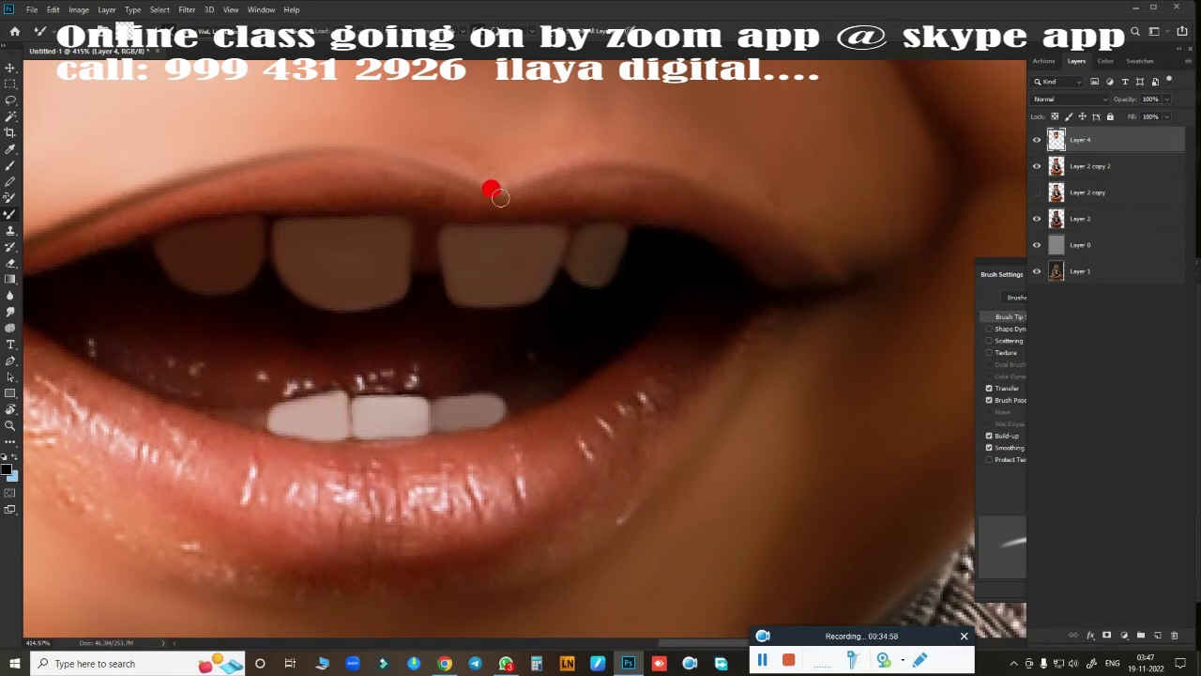
mouse_move(491, 192)
mouse_down()
mouse_move(851, 188)
mouse_move(797, 252)
mouse_up()
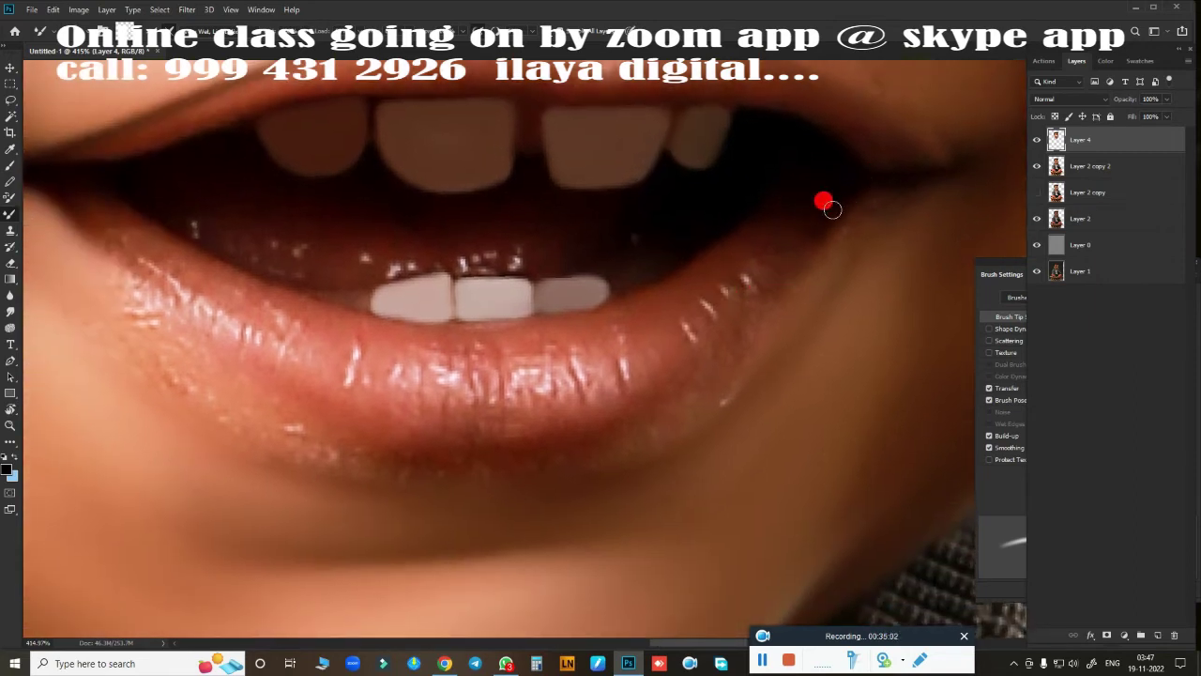
drag(832, 209, 765, 277)
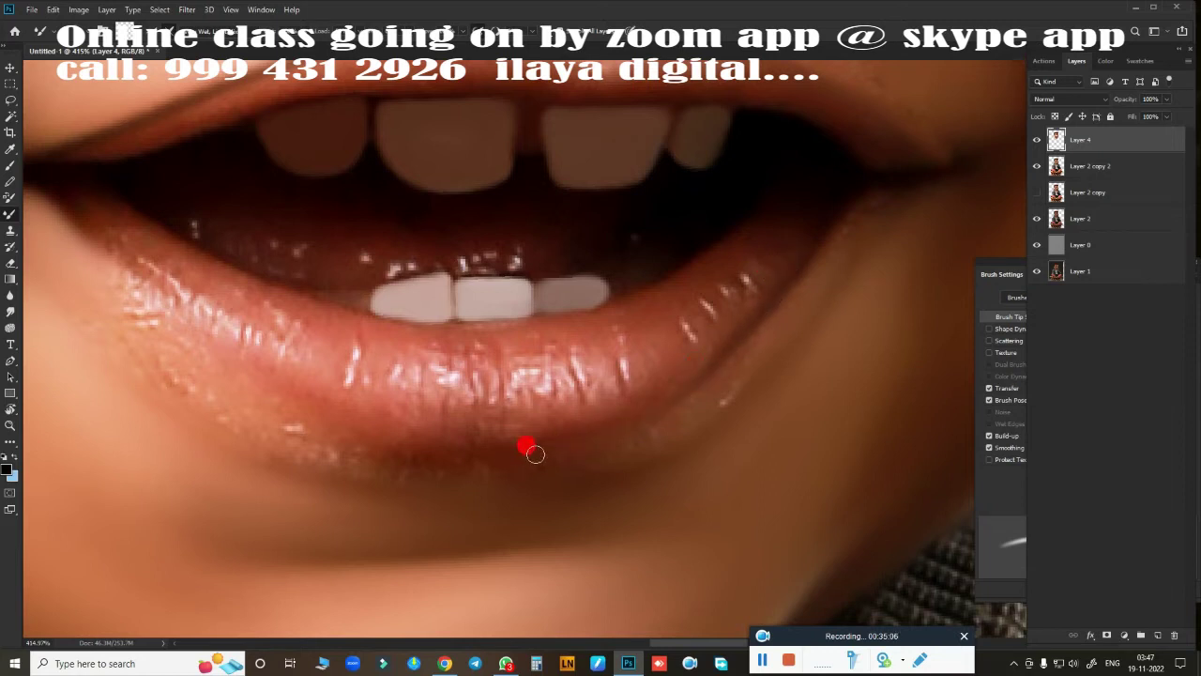
mouse_move(624, 429)
mouse_down()
mouse_move(317, 165)
mouse_move(573, 375)
mouse_move(550, 365)
mouse_move(692, 416)
mouse_move(844, 404)
mouse_up()
mouse_move(844, 404)
mouse_down()
mouse_move(626, 453)
mouse_move(423, 472)
mouse_up()
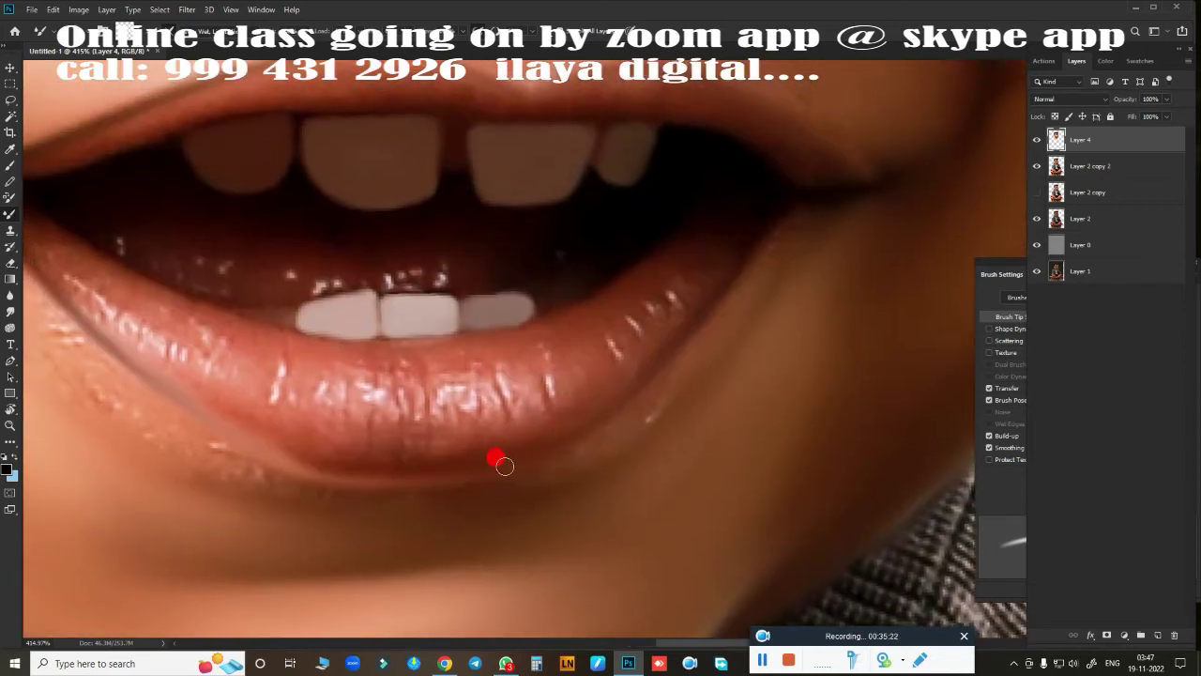
At 285% zoom, smooth the lower lip and both corners into a soft glossy surface.
mouse_move(758, 355)
mouse_down()
mouse_move(744, 360)
mouse_move(772, 341)
mouse_move(857, 325)
mouse_move(839, 343)
mouse_move(841, 366)
mouse_move(750, 366)
mouse_up()
mouse_move(819, 238)
mouse_down()
mouse_move(826, 183)
mouse_move(850, 169)
mouse_move(802, 187)
mouse_move(811, 218)
mouse_move(732, 290)
mouse_move(823, 187)
mouse_move(729, 290)
mouse_move(796, 220)
mouse_move(895, 161)
mouse_move(857, 206)
mouse_move(866, 166)
mouse_move(793, 228)
mouse_up()
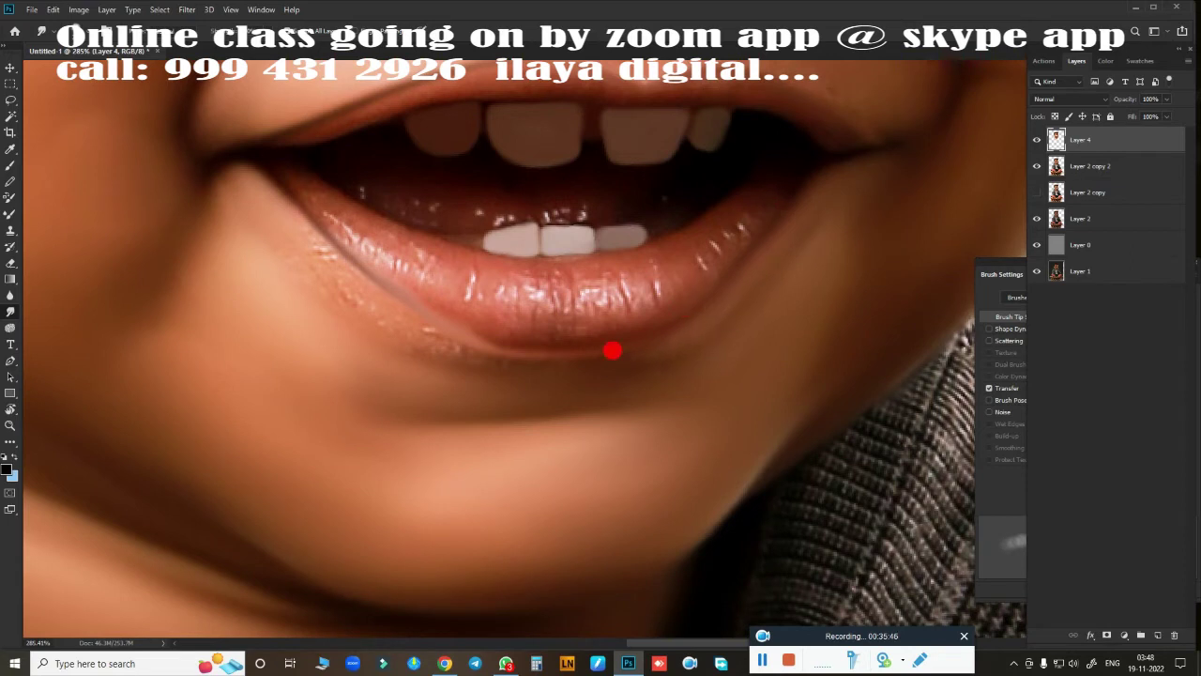
mouse_move(630, 371)
mouse_down()
mouse_move(844, 182)
mouse_move(772, 276)
mouse_move(246, 212)
mouse_move(232, 182)
mouse_move(211, 246)
mouse_move(251, 192)
mouse_move(376, 316)
mouse_move(463, 361)
mouse_move(446, 363)
mouse_move(506, 368)
mouse_move(383, 336)
mouse_move(581, 360)
mouse_up()
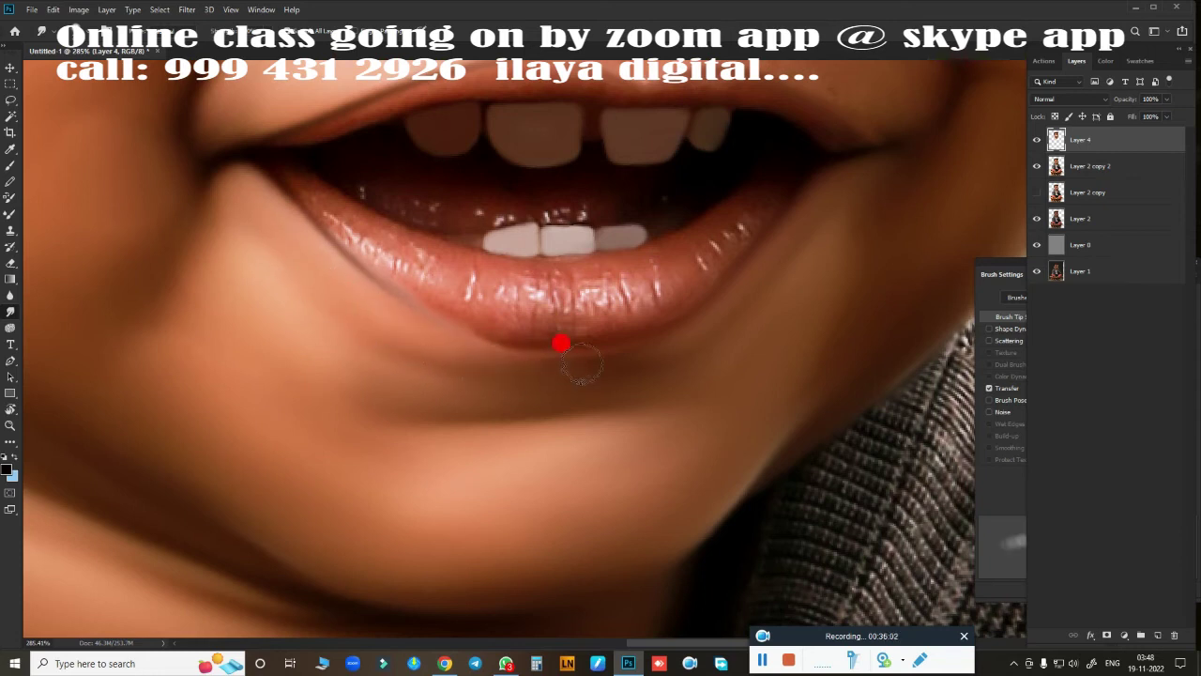
mouse_move(694, 343)
mouse_down()
mouse_move(568, 381)
mouse_move(501, 283)
mouse_move(298, 179)
mouse_move(320, 190)
mouse_up()
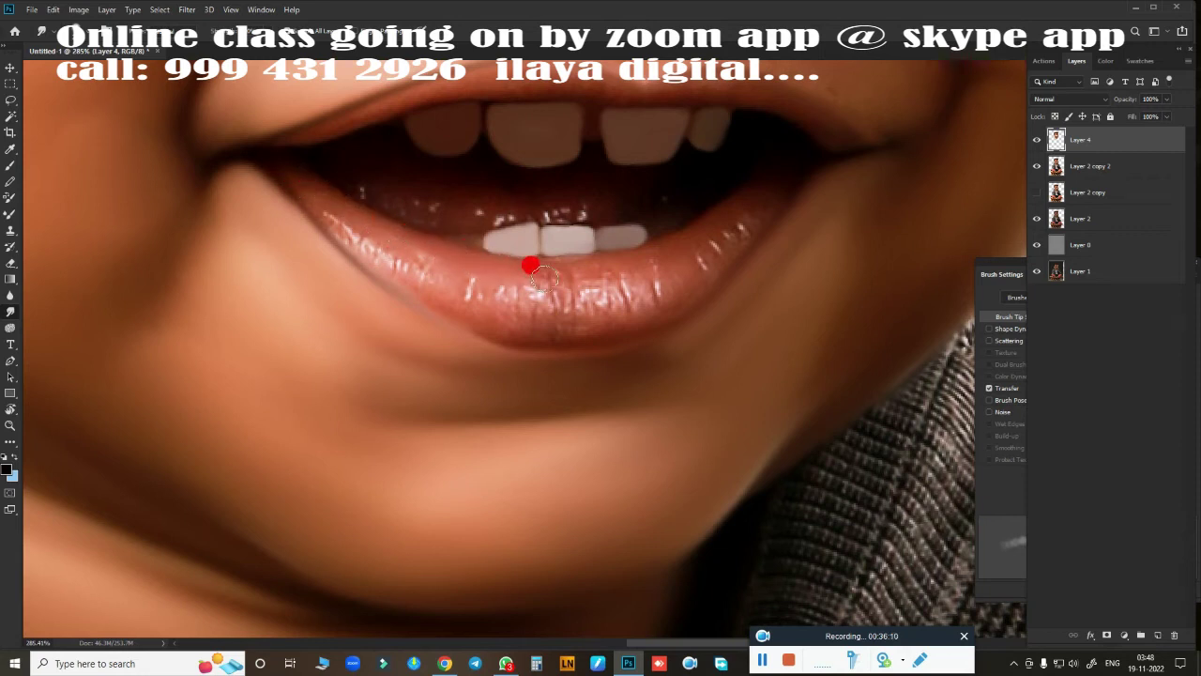
mouse_move(537, 268)
mouse_down()
mouse_move(660, 249)
mouse_move(735, 196)
mouse_move(424, 290)
mouse_move(284, 174)
mouse_move(377, 255)
mouse_up()
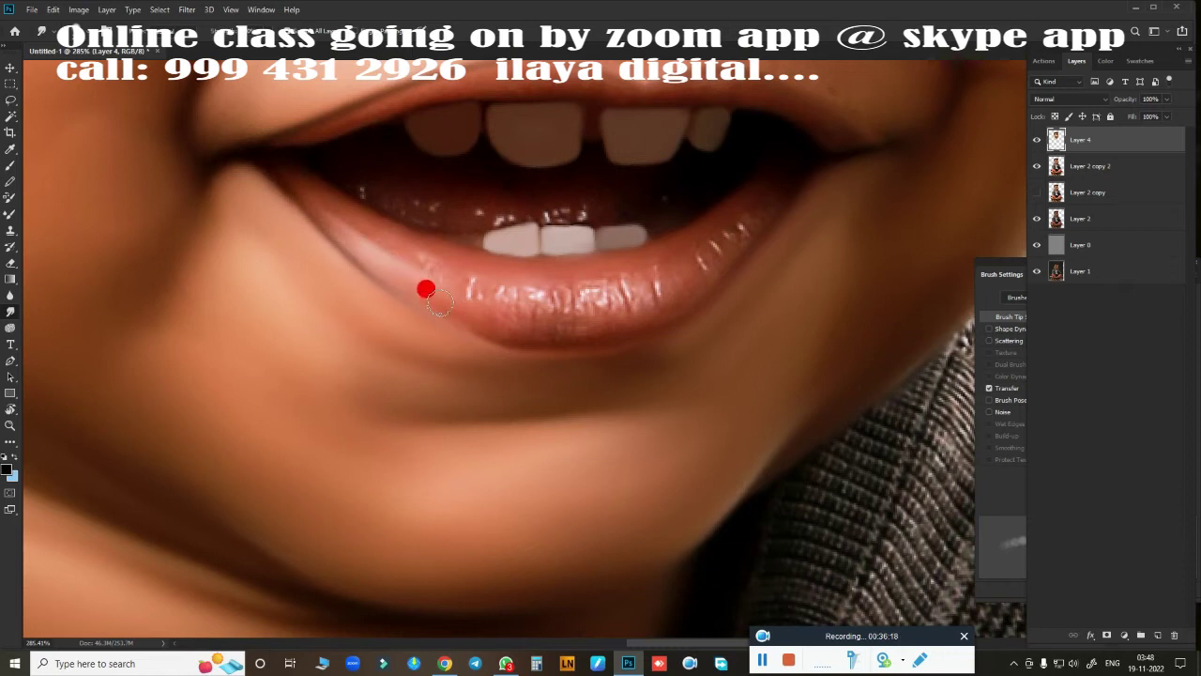
mouse_move(426, 289)
mouse_down()
mouse_move(542, 316)
mouse_move(611, 311)
mouse_move(472, 319)
mouse_up()
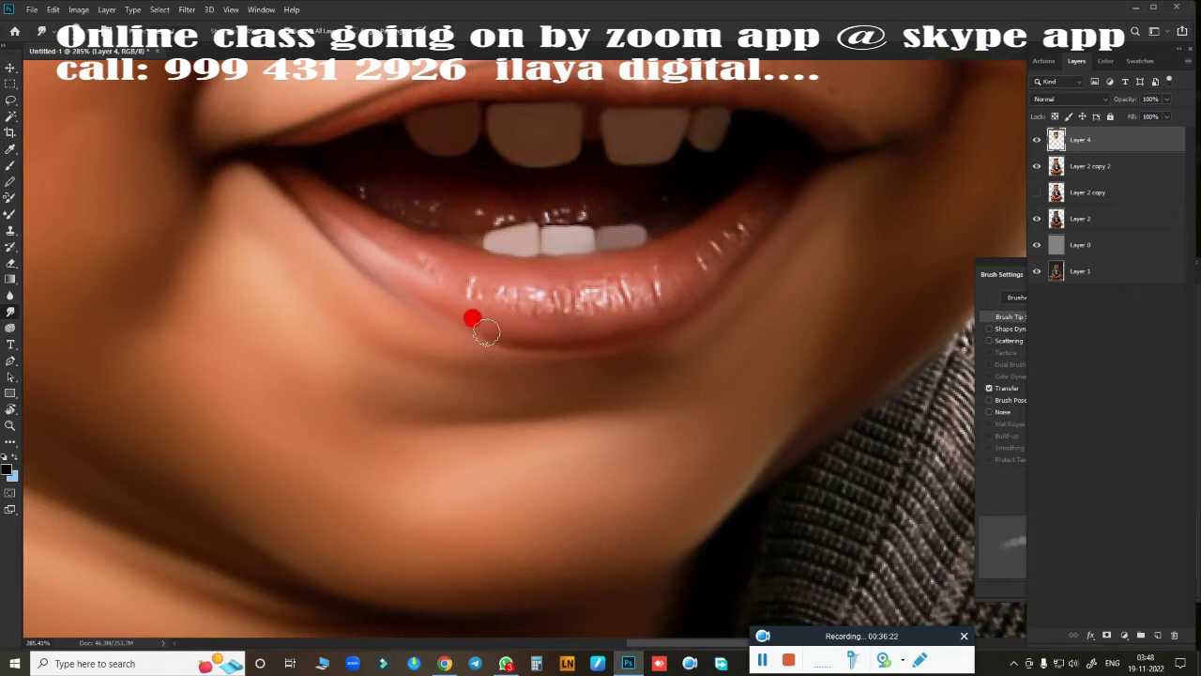
mouse_move(387, 276)
mouse_down()
mouse_move(590, 322)
mouse_move(732, 257)
mouse_move(772, 206)
mouse_move(706, 285)
mouse_move(566, 335)
mouse_move(697, 281)
mouse_move(523, 333)
mouse_move(312, 194)
mouse_up()
mouse_move(555, 264)
mouse_down()
mouse_move(482, 270)
mouse_move(511, 297)
mouse_move(623, 288)
mouse_up()
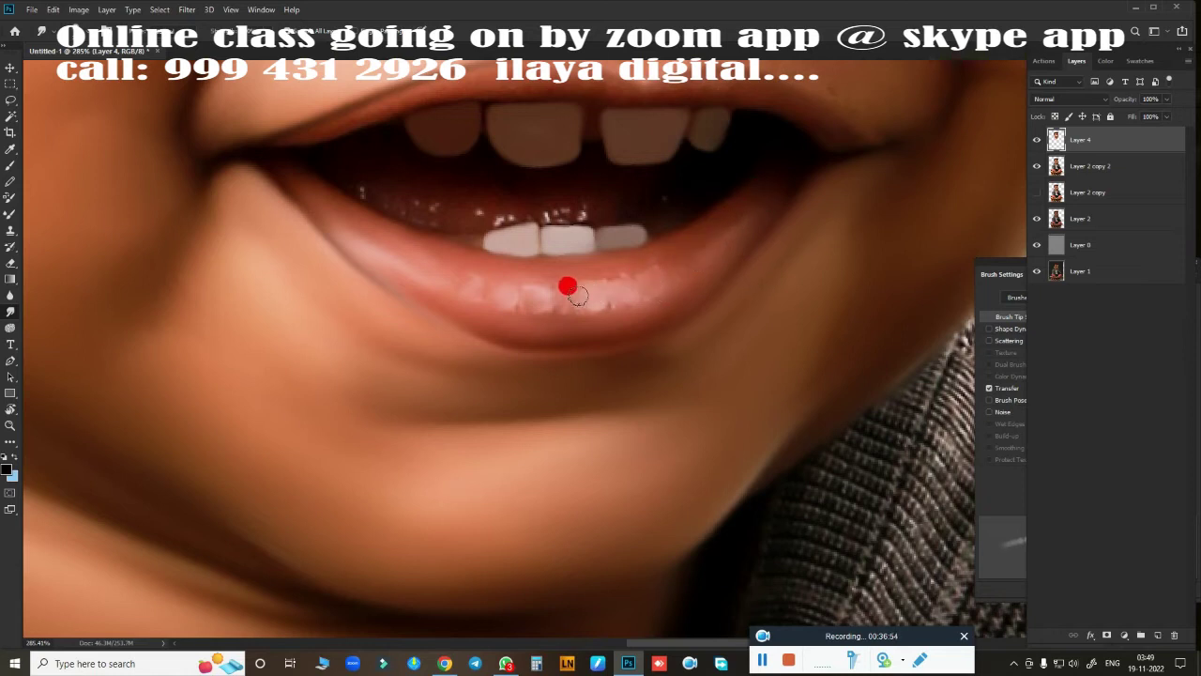
mouse_move(534, 298)
mouse_down()
mouse_move(469, 292)
mouse_move(404, 241)
mouse_move(432, 238)
mouse_move(369, 213)
mouse_up()
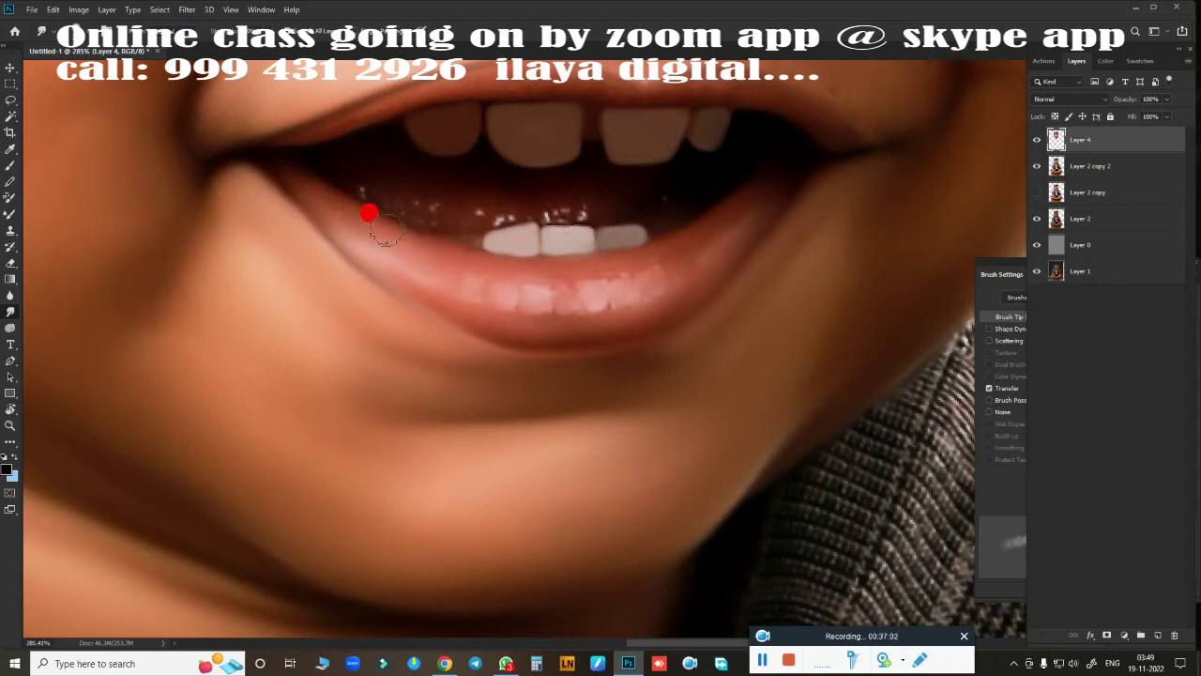
mouse_move(464, 248)
mouse_down()
mouse_move(644, 234)
mouse_move(557, 263)
mouse_move(624, 279)
mouse_move(700, 225)
mouse_move(722, 185)
mouse_move(499, 300)
mouse_move(538, 301)
mouse_up()
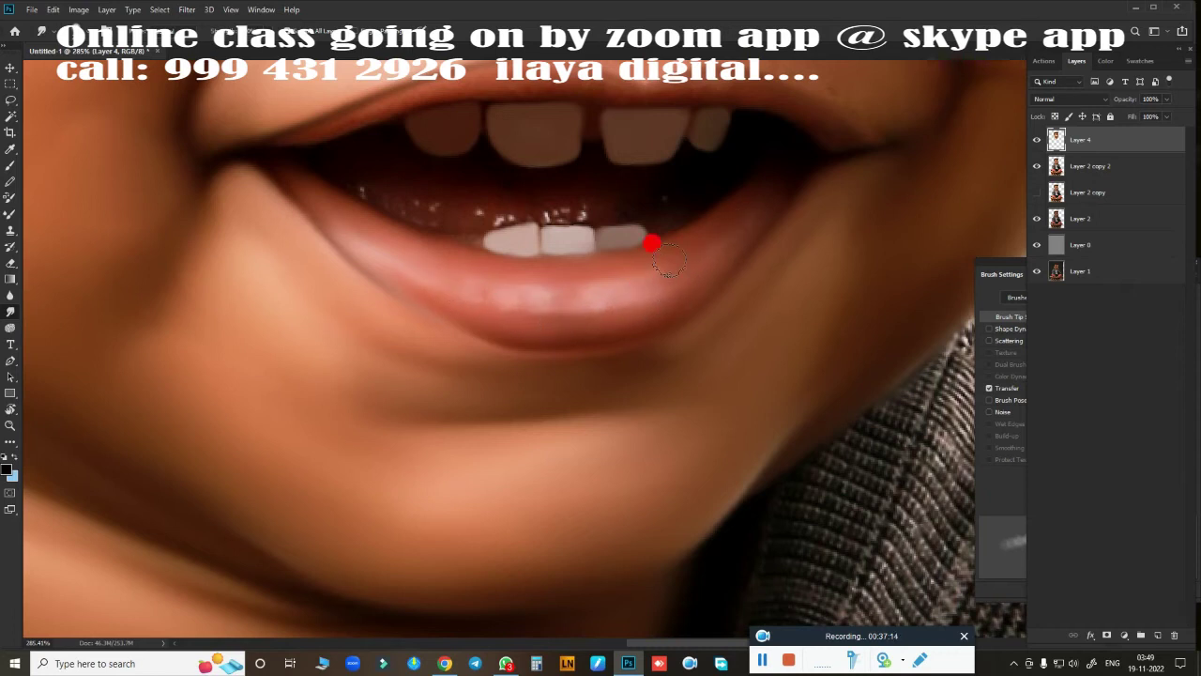
mouse_move(761, 195)
mouse_down()
mouse_move(601, 315)
mouse_move(675, 293)
mouse_up()
mouse_move(475, 308)
mouse_down()
mouse_move(563, 309)
mouse_move(472, 298)
mouse_move(590, 308)
mouse_move(523, 289)
mouse_move(628, 290)
mouse_up()
Mixer-brush away bright specks inside the mouth, then blend the upper lip edge and skin above.
scroll(722, 361, up, 3)
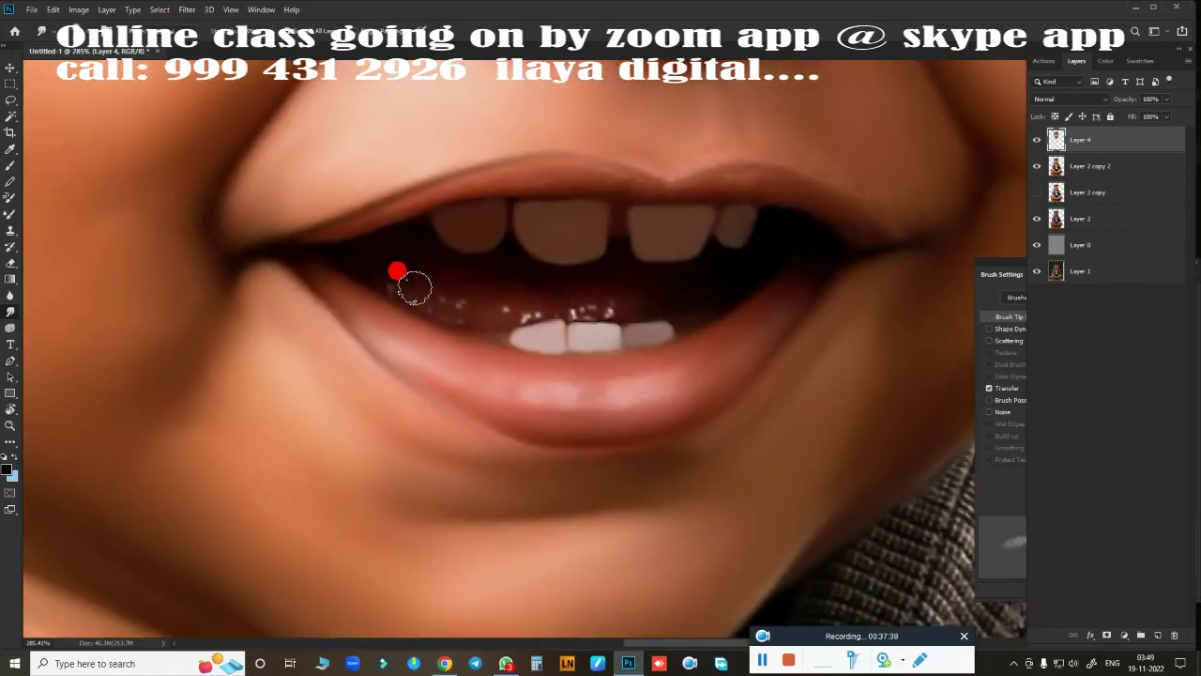
mouse_move(414, 288)
mouse_down()
mouse_move(442, 300)
mouse_move(485, 279)
mouse_move(475, 311)
mouse_move(579, 297)
mouse_move(595, 309)
mouse_move(547, 279)
mouse_move(375, 236)
mouse_move(307, 240)
mouse_move(450, 182)
mouse_move(602, 172)
mouse_move(461, 198)
mouse_move(736, 174)
mouse_move(831, 207)
mouse_move(871, 236)
mouse_move(832, 223)
mouse_up()
mouse_move(726, 187)
mouse_down()
mouse_move(606, 191)
mouse_move(767, 182)
mouse_move(582, 182)
mouse_move(369, 212)
mouse_up()
drag(805, 314, 671, 410)
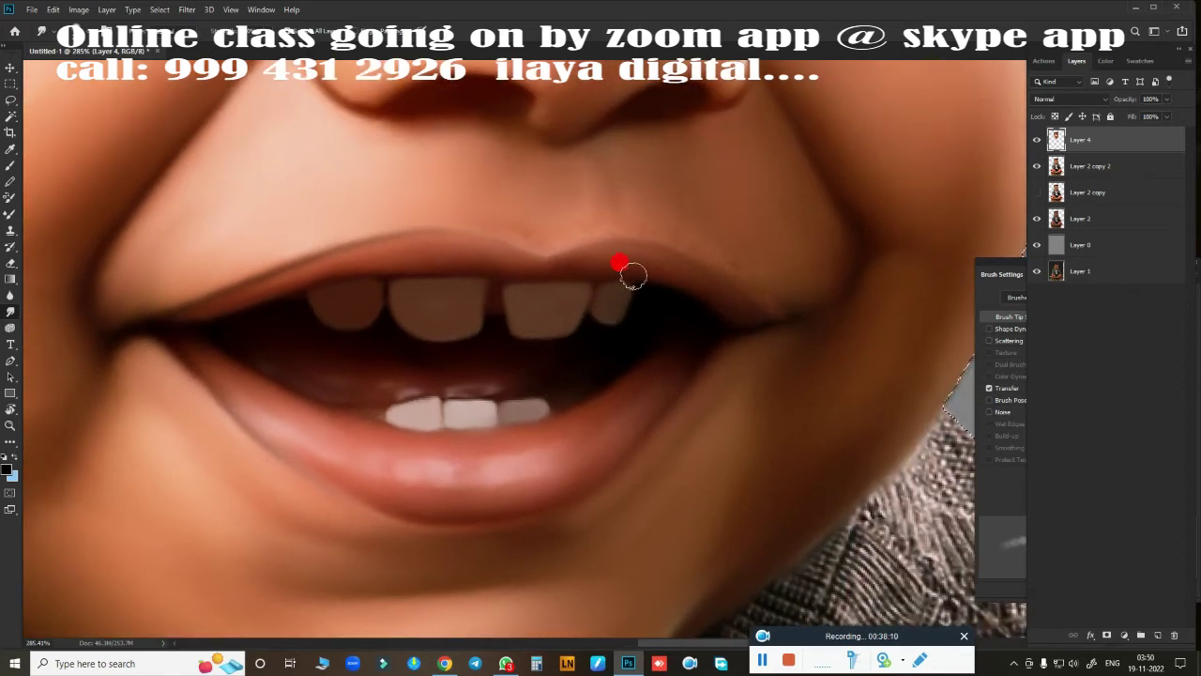
mouse_move(634, 275)
mouse_down()
mouse_move(550, 240)
mouse_move(579, 228)
mouse_move(542, 241)
mouse_move(461, 223)
mouse_move(544, 244)
mouse_move(672, 237)
mouse_move(625, 232)
mouse_up()
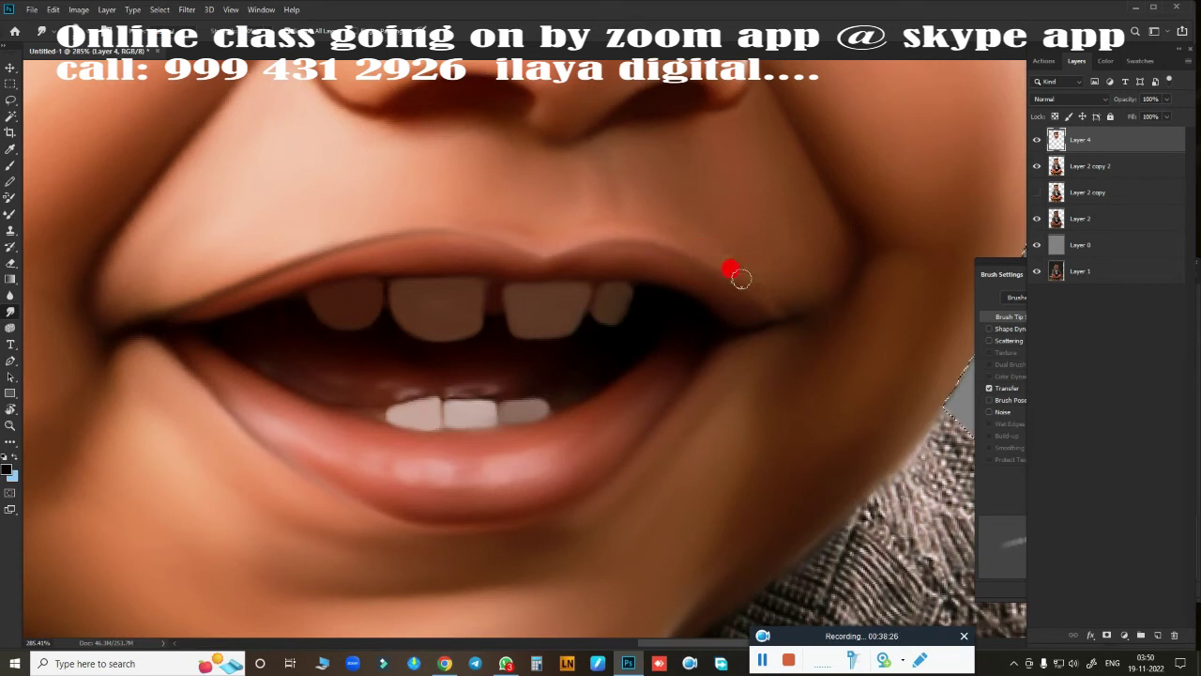
mouse_move(653, 231)
mouse_down()
mouse_move(660, 220)
mouse_move(601, 263)
mouse_move(723, 285)
mouse_move(537, 245)
mouse_move(302, 241)
mouse_move(167, 298)
mouse_move(215, 271)
mouse_move(183, 284)
mouse_move(364, 229)
mouse_move(514, 235)
mouse_move(413, 213)
mouse_move(605, 246)
mouse_move(583, 203)
mouse_up()
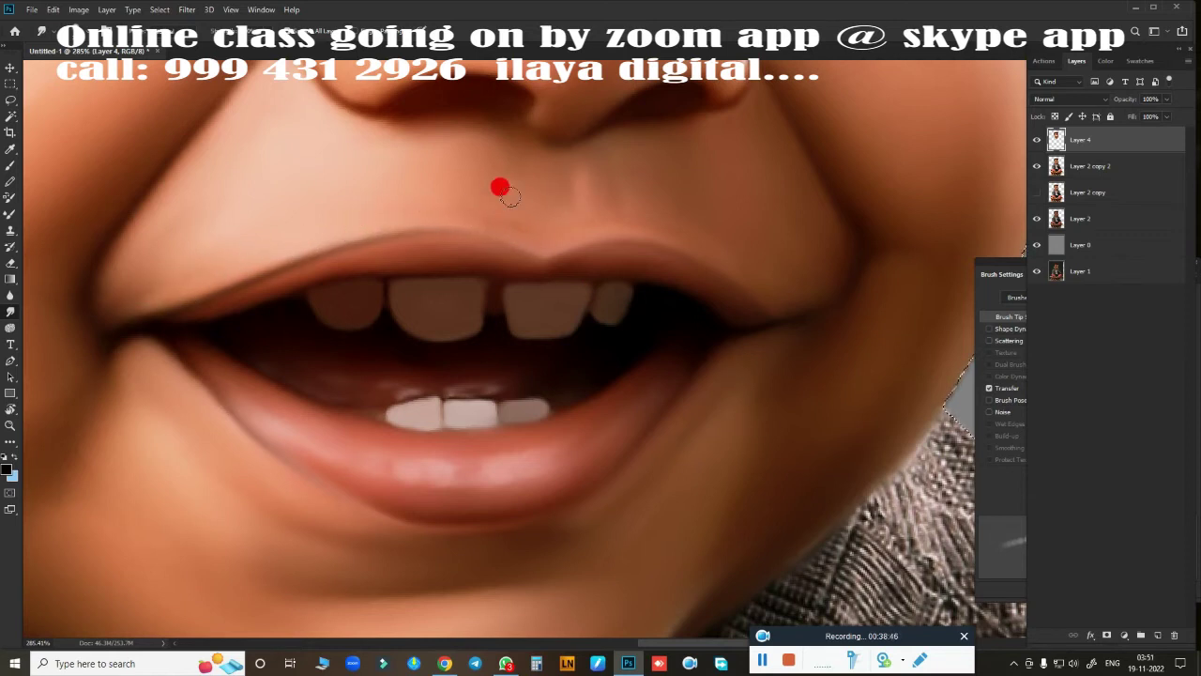
Paint the iris black inside an elliptical selection, then add Layer 5 and hide Layer 4.
scroll(765, 401, down, 3)
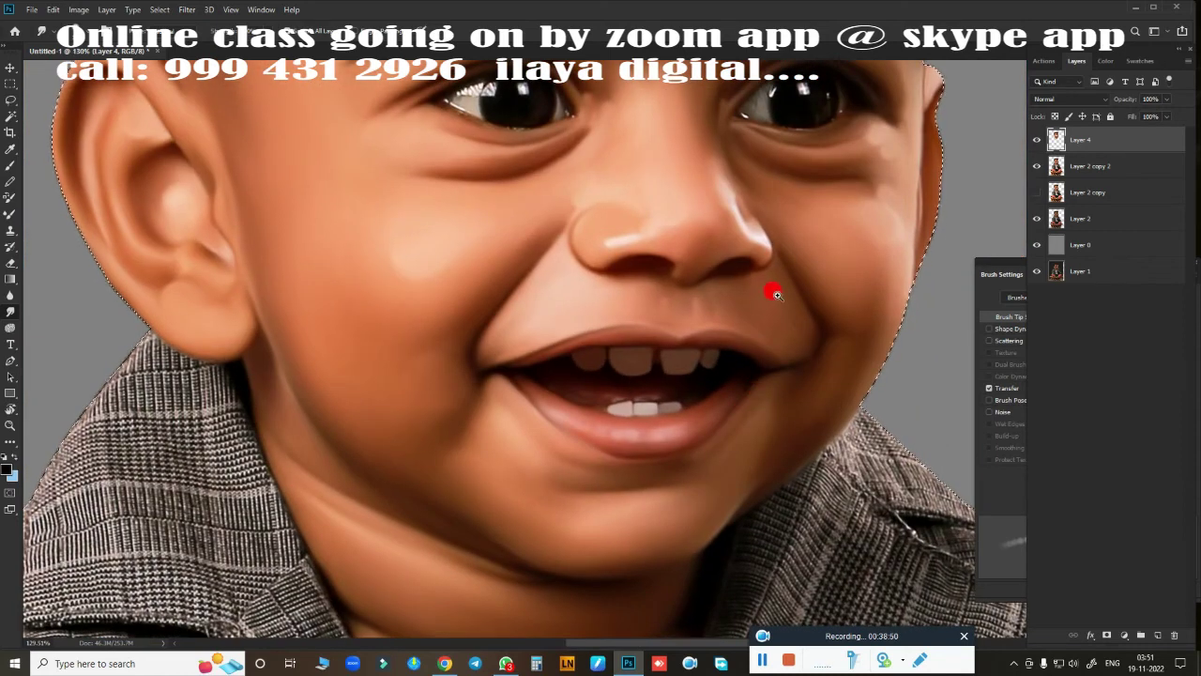
scroll(772, 289, up, 2)
scroll(703, 410, up, 2)
scroll(770, 343, up, 1)
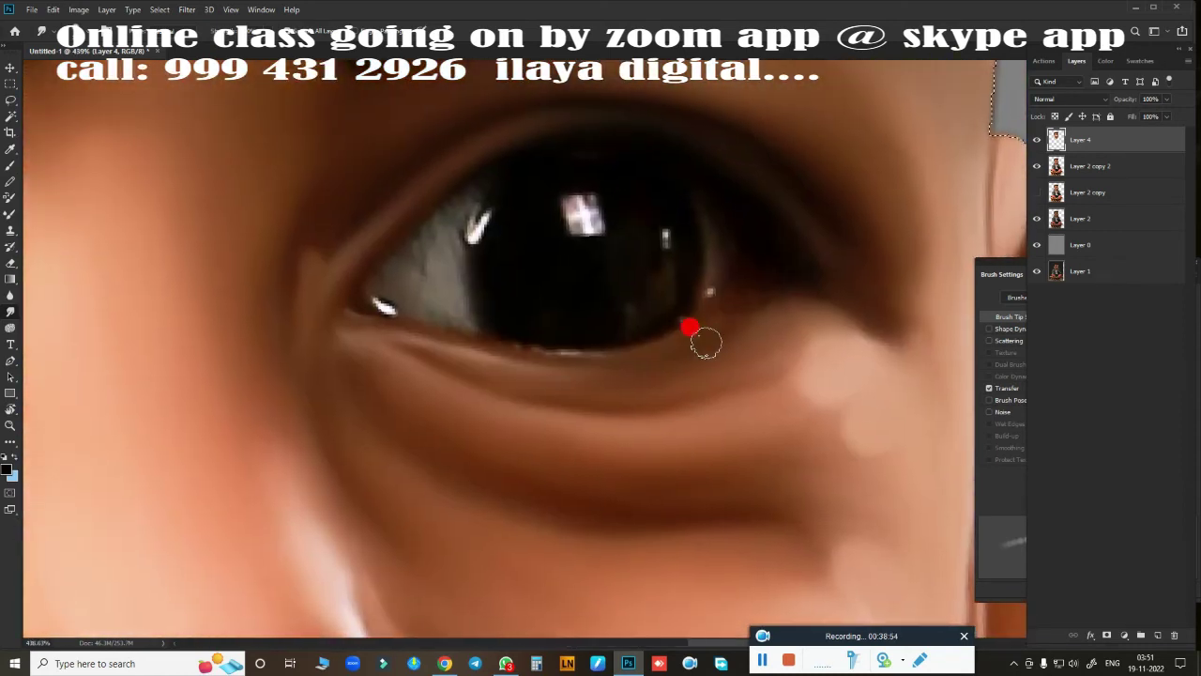
click(10, 99)
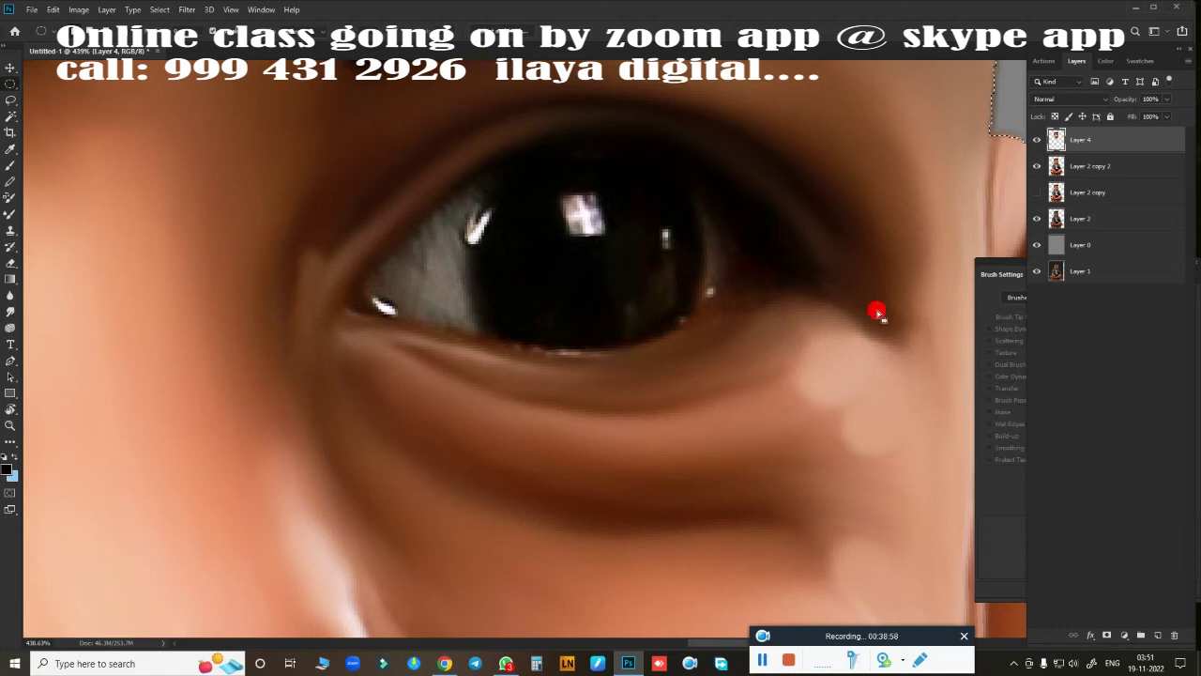
mouse_move(579, 253)
mouse_down()
mouse_move(642, 332)
mouse_move(701, 441)
mouse_up()
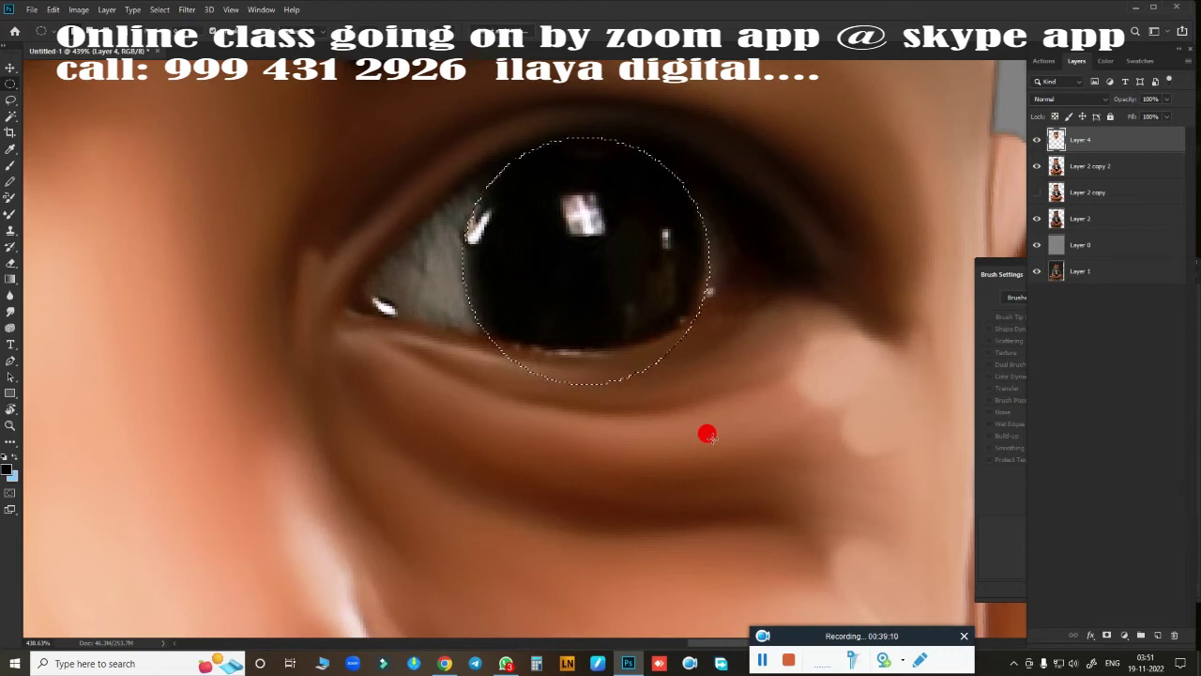
key(b)
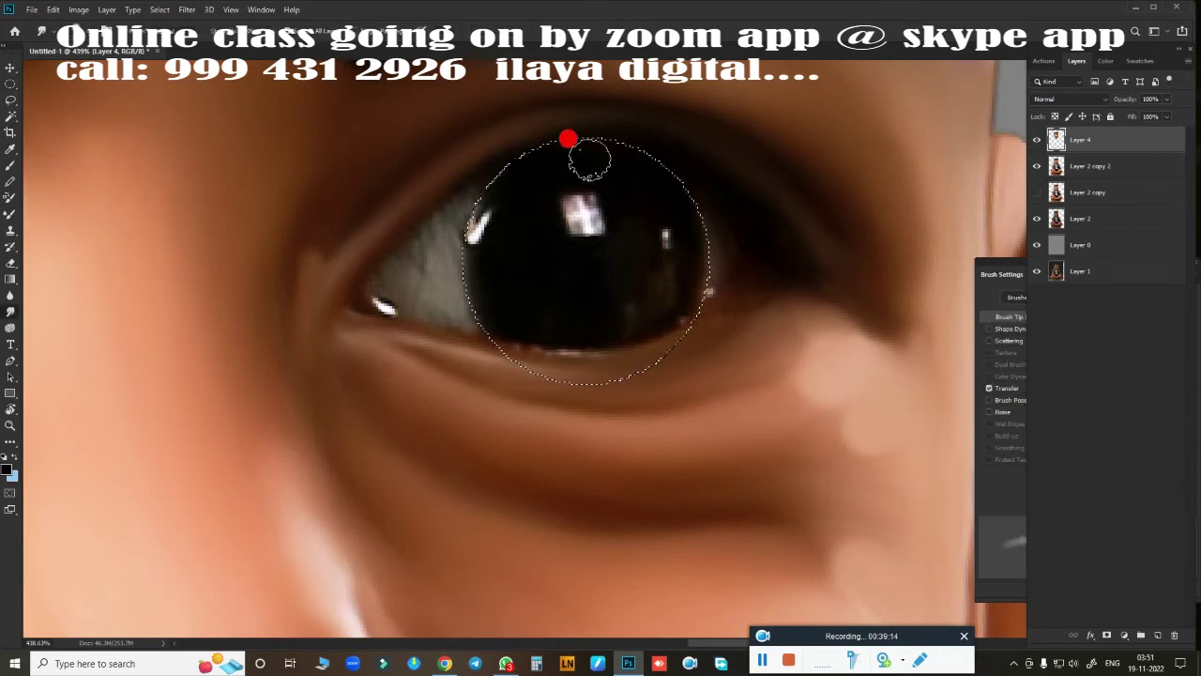
mouse_move(622, 204)
mouse_down()
mouse_move(491, 228)
mouse_move(536, 241)
mouse_move(577, 279)
mouse_move(715, 239)
mouse_up()
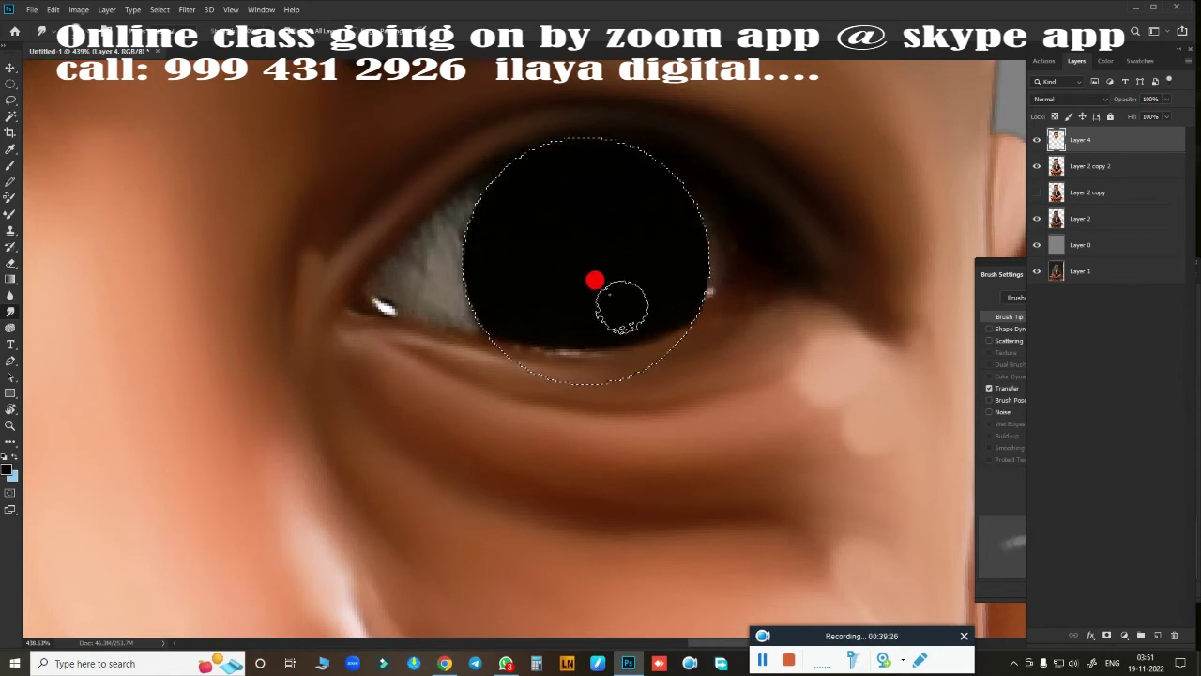
click(1157, 635)
click(1037, 166)
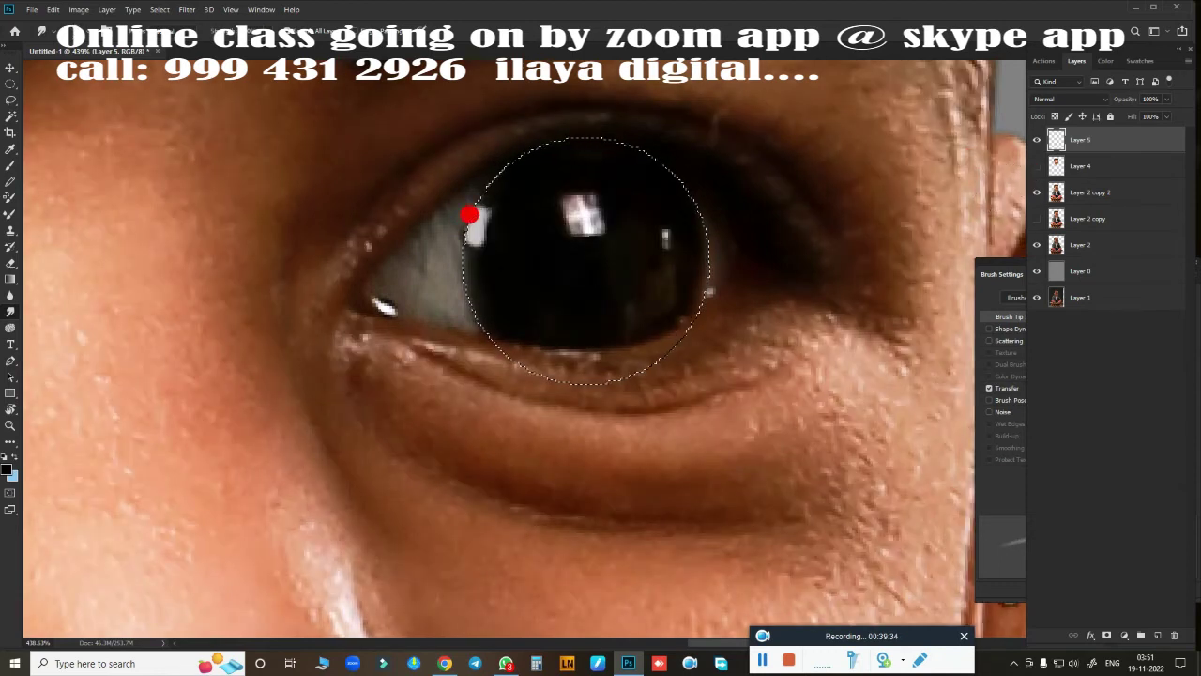
Brighten the pupil catchlight, re-show Layer 4, lighten the pupil edges, then deselect.
mouse_move(583, 210)
mouse_down()
mouse_move(577, 195)
mouse_move(575, 220)
mouse_up()
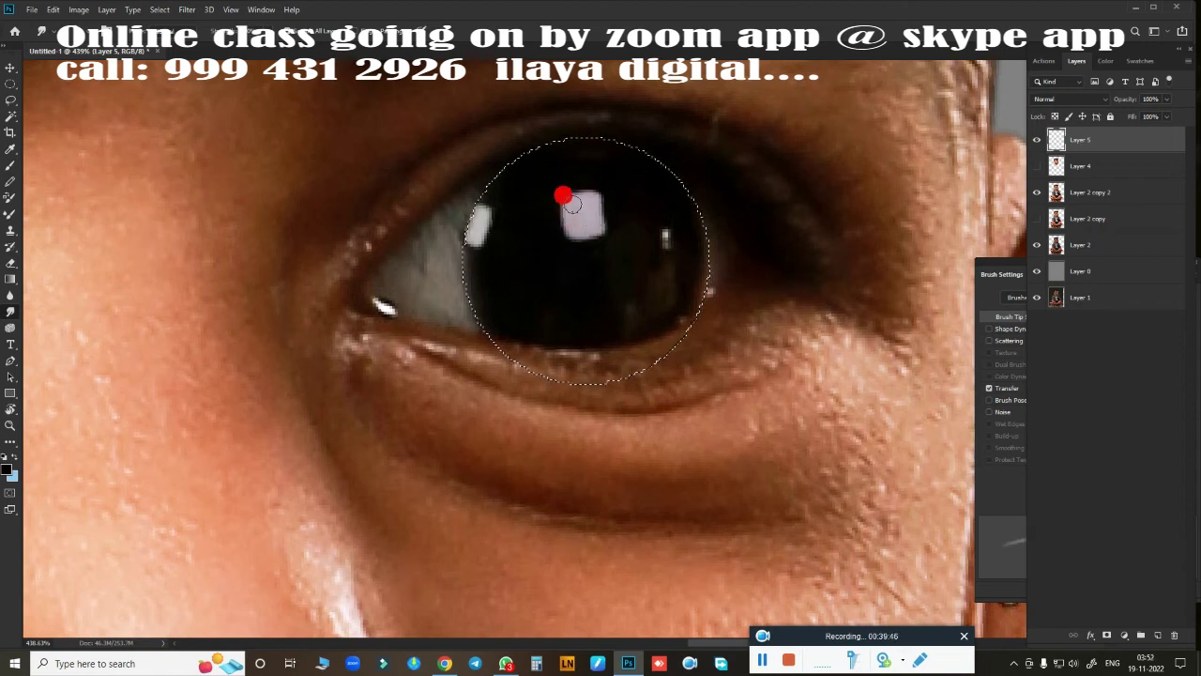
drag(563, 219, 584, 207)
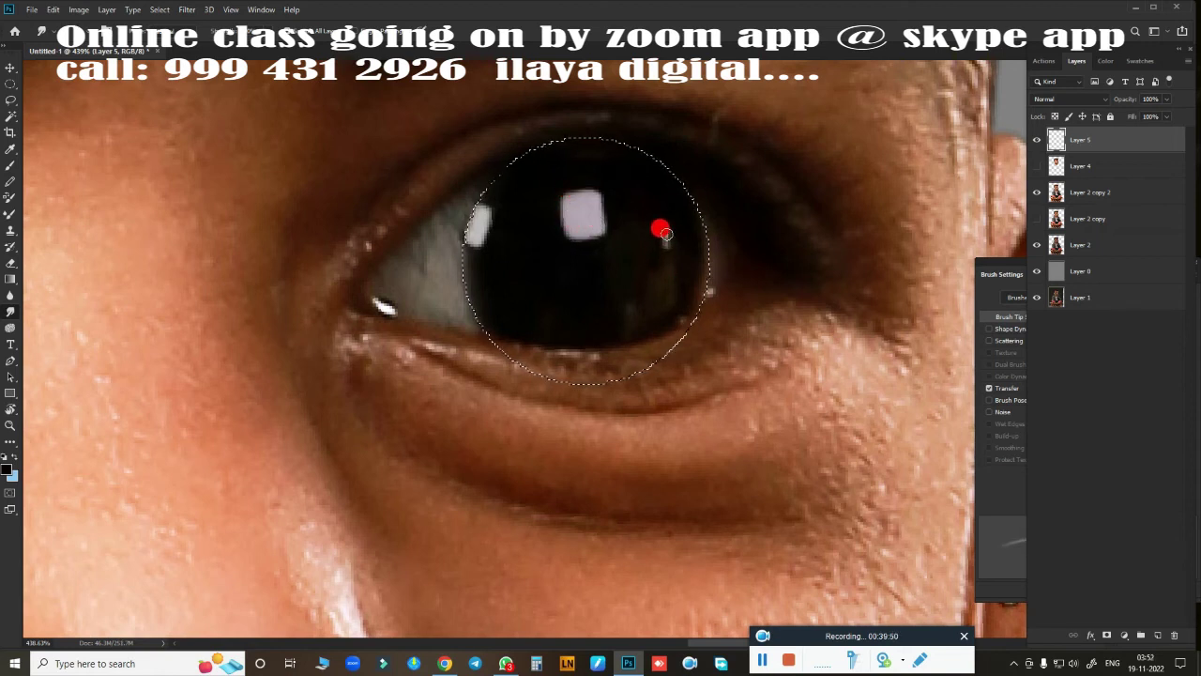
click(1033, 181)
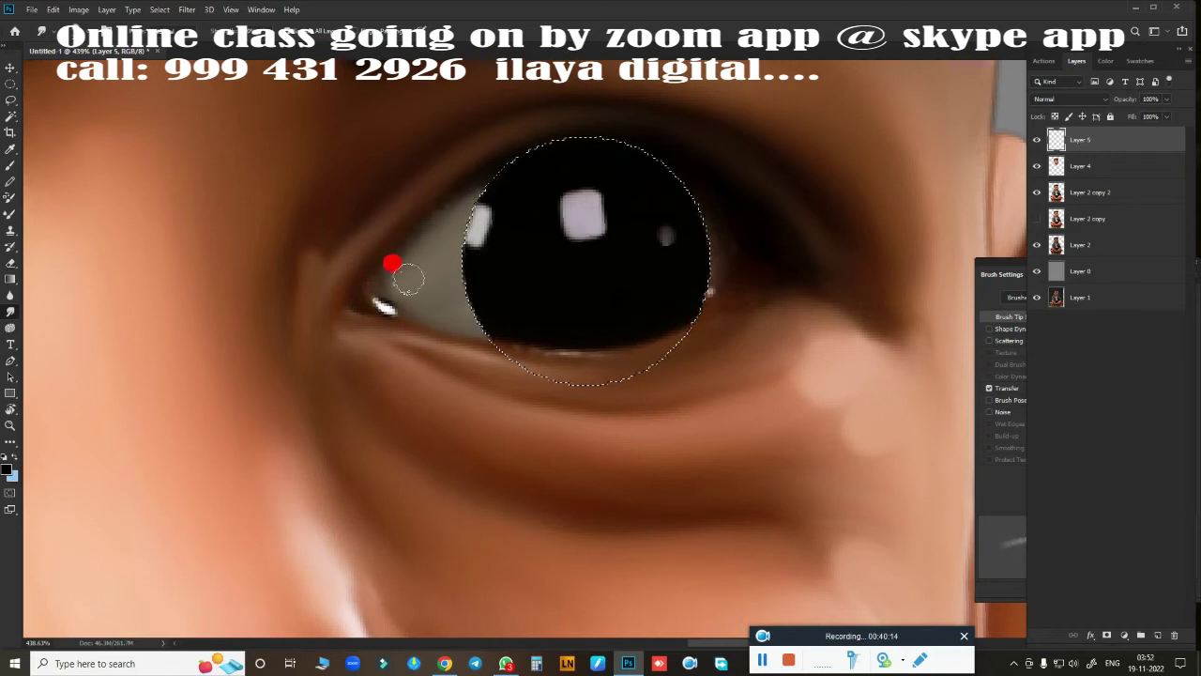
mouse_move(399, 283)
mouse_down()
mouse_move(383, 303)
mouse_move(456, 290)
mouse_up()
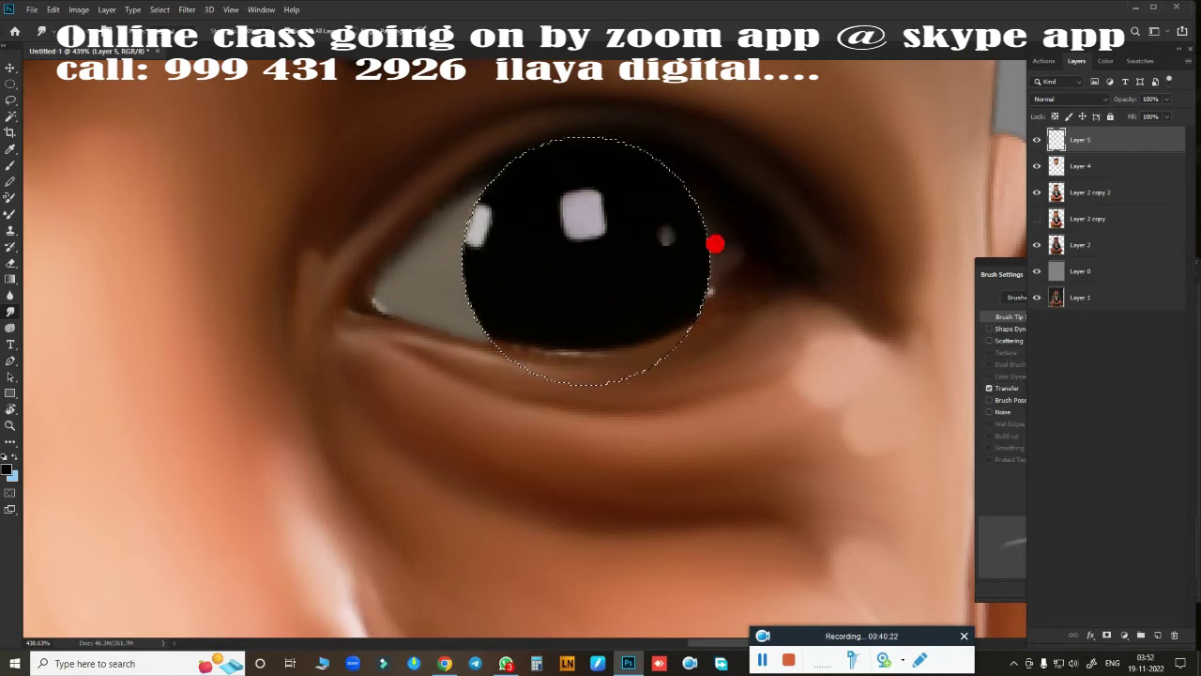
mouse_move(731, 247)
mouse_down()
mouse_move(732, 278)
mouse_move(756, 268)
mouse_move(710, 272)
mouse_move(745, 260)
mouse_move(713, 218)
mouse_move(758, 259)
mouse_move(732, 241)
mouse_up()
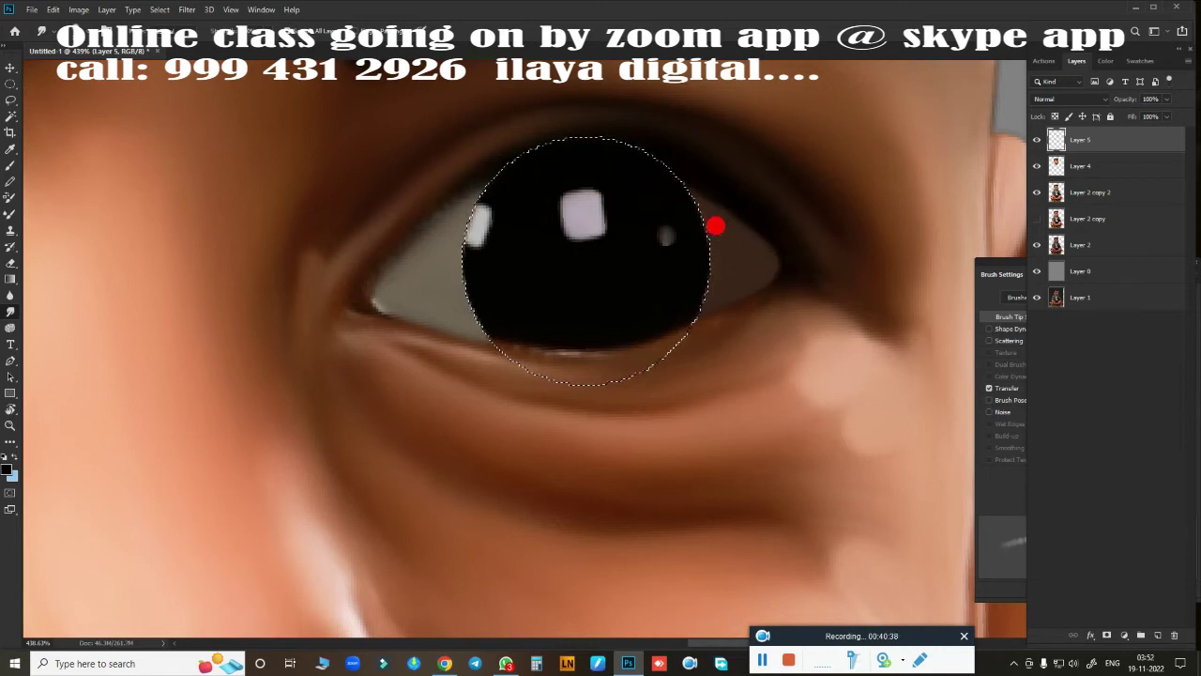
mouse_move(680, 212)
mouse_down()
mouse_move(686, 365)
mouse_move(413, 271)
mouse_up()
drag(639, 233, 753, 267)
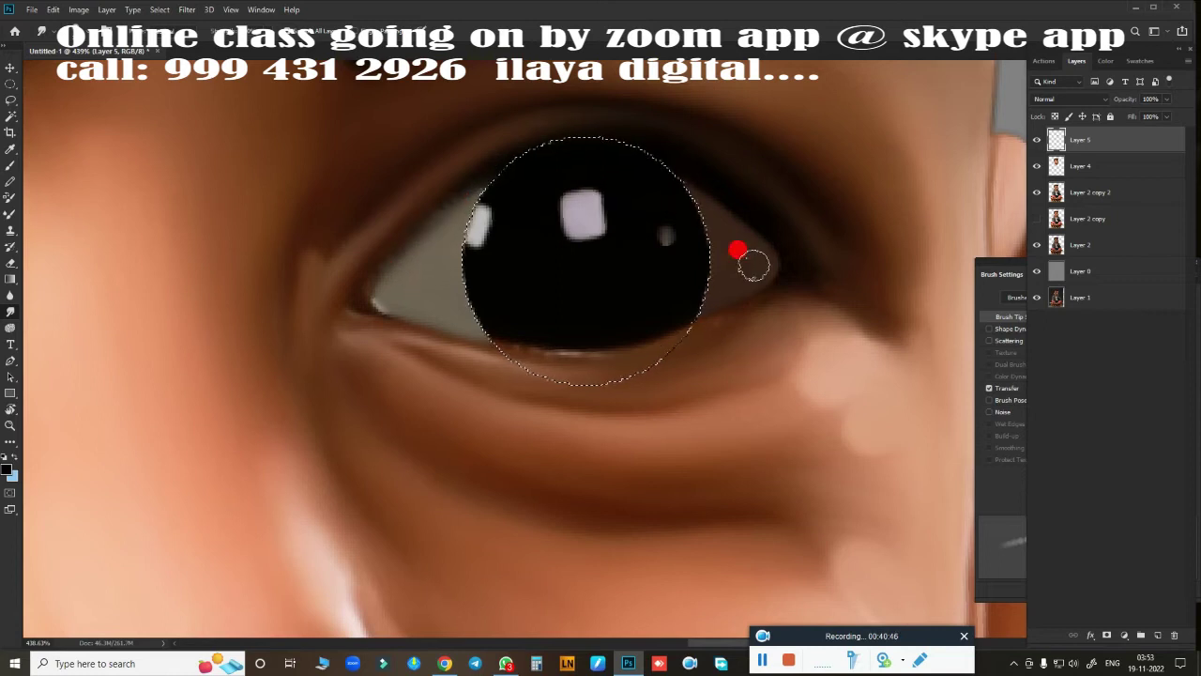
key(ctrl+d)
Merge the two painted layers into a single Layer 5.
scroll(742, 367, down, 3)
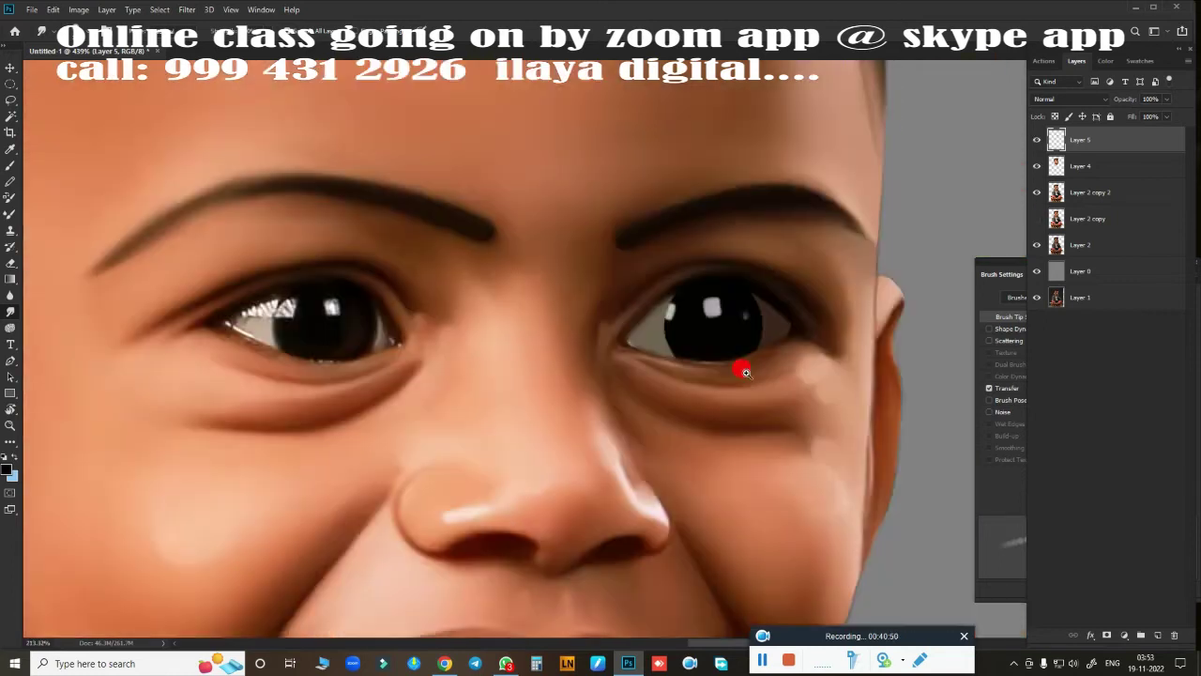
scroll(764, 385, up, 3)
scroll(826, 429, up, 2)
shift+click(1091, 166)
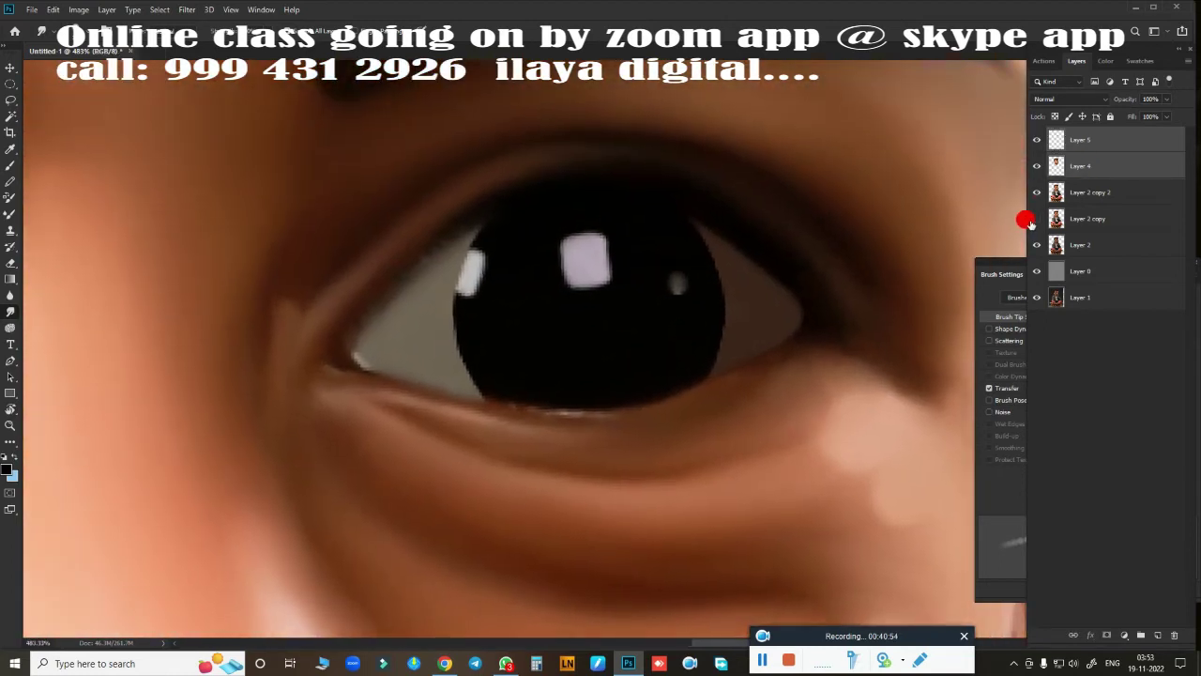
key(ctrl+e)
Trace the eye opening along both eyelids with a Pen path and convert it to a selection.
key(j)
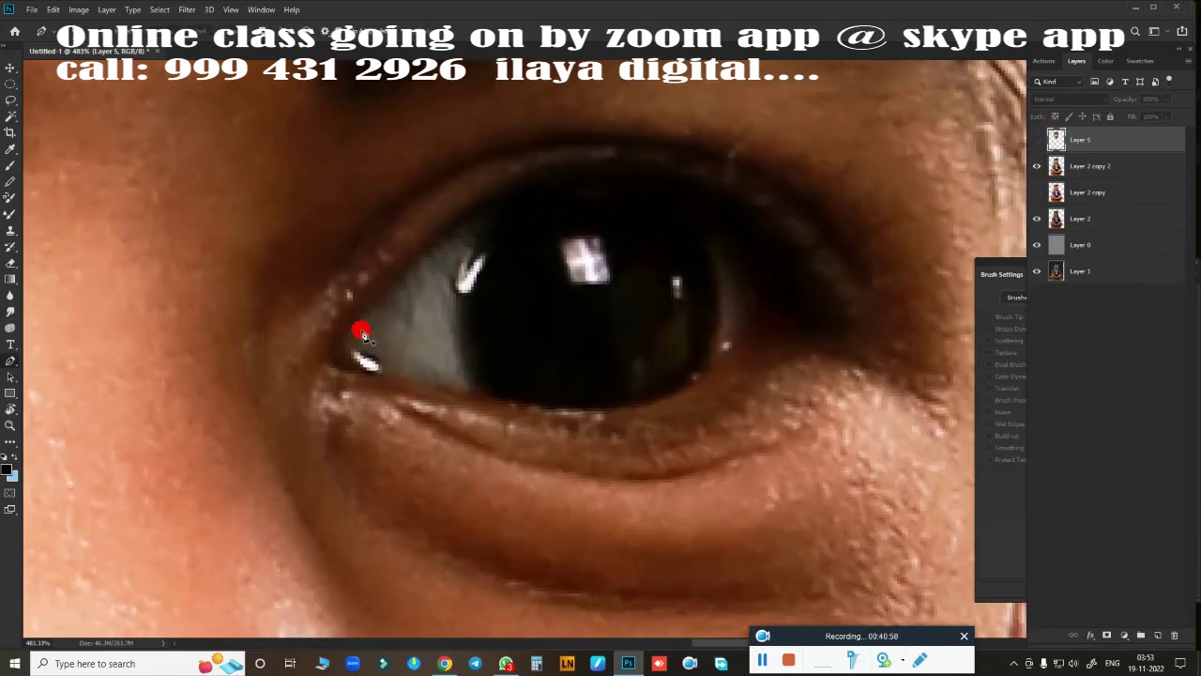
scroll(829, 299, down, 4)
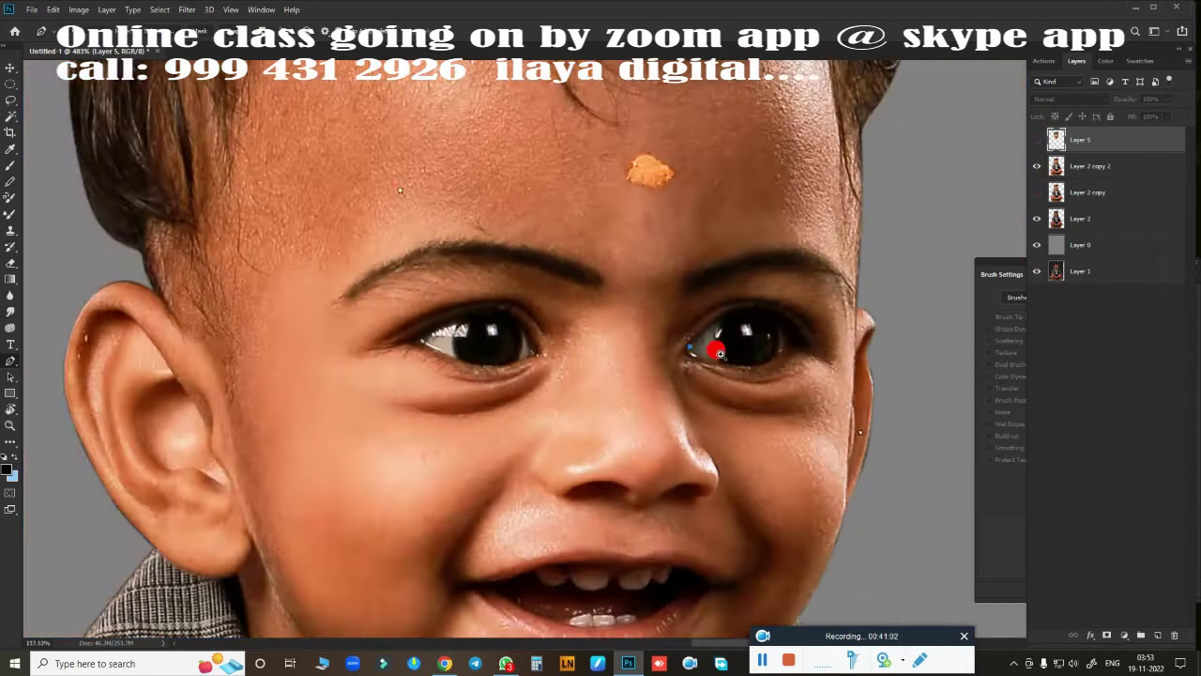
scroll(793, 339, up, 2)
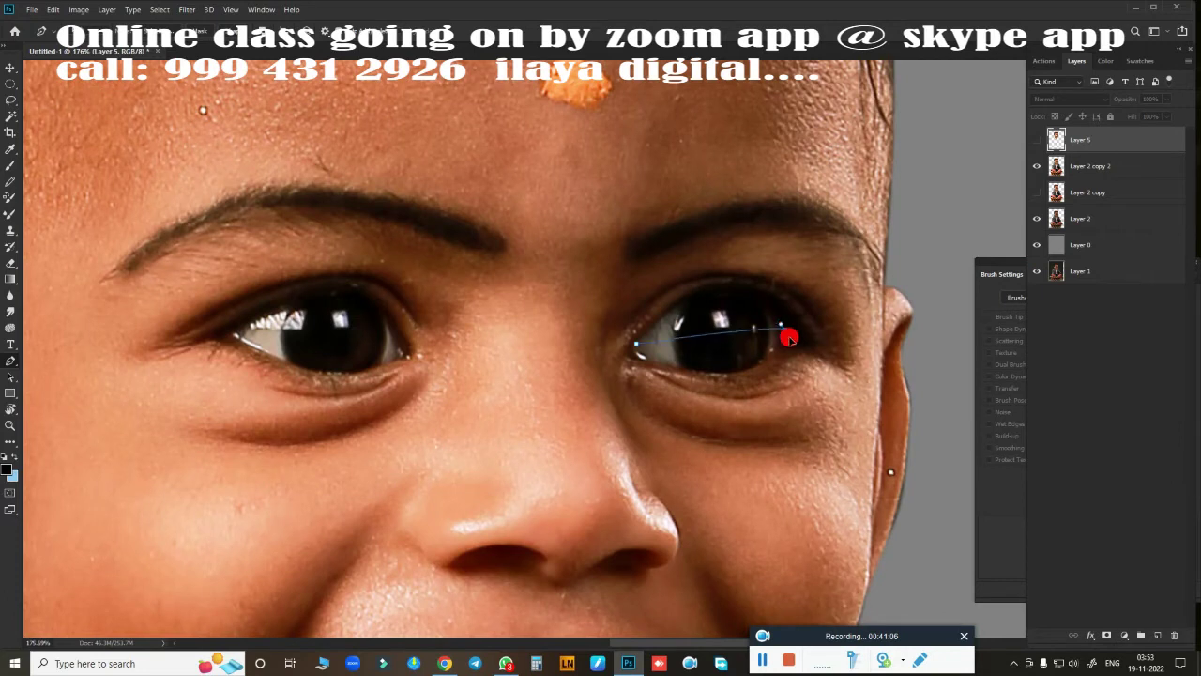
drag(785, 329, 856, 424)
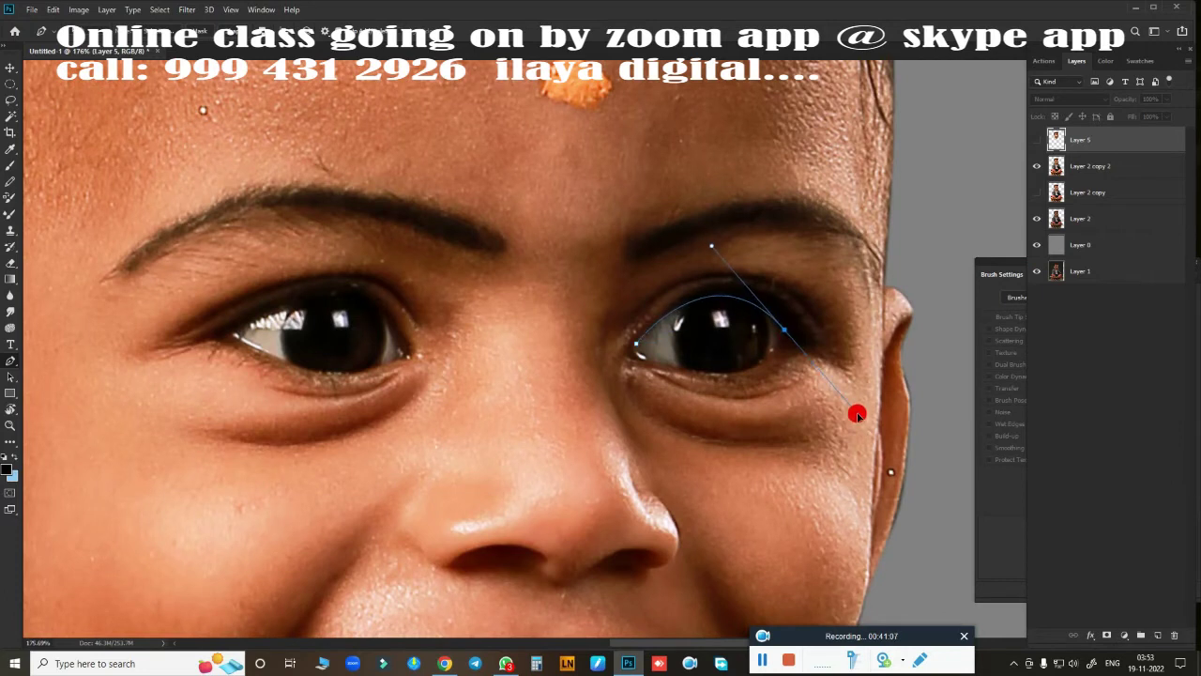
alt+click(784, 330)
scroll(823, 357, up, 4)
scroll(651, 434, down, 2)
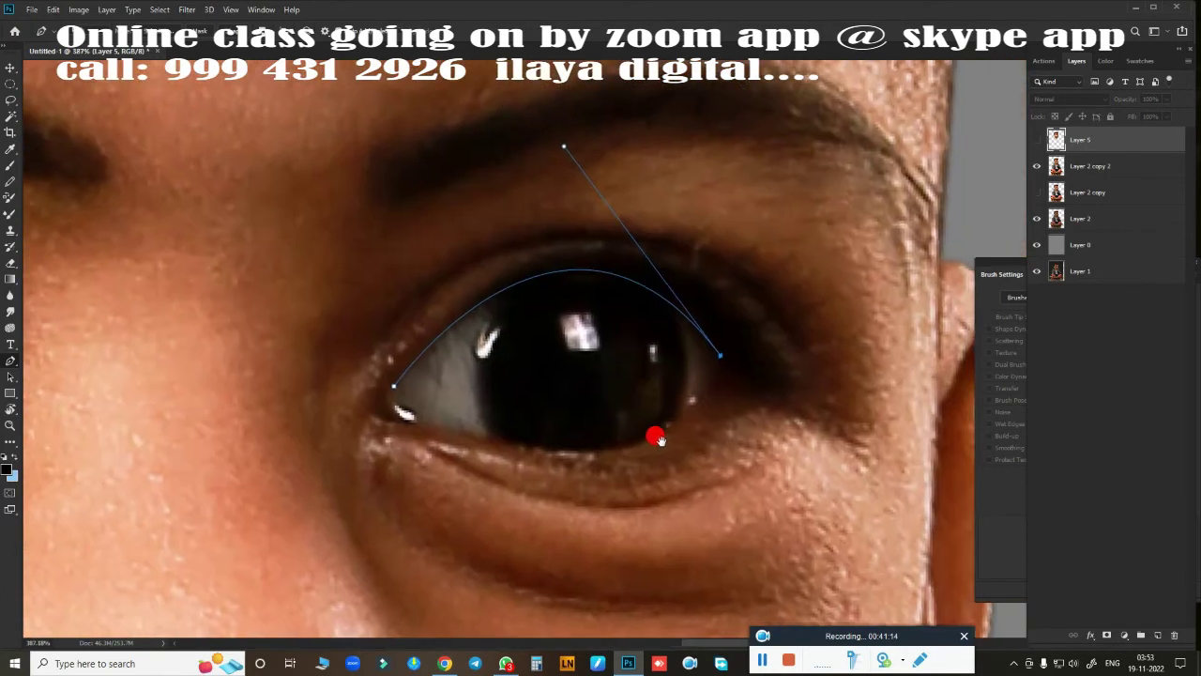
drag(716, 395, 694, 412)
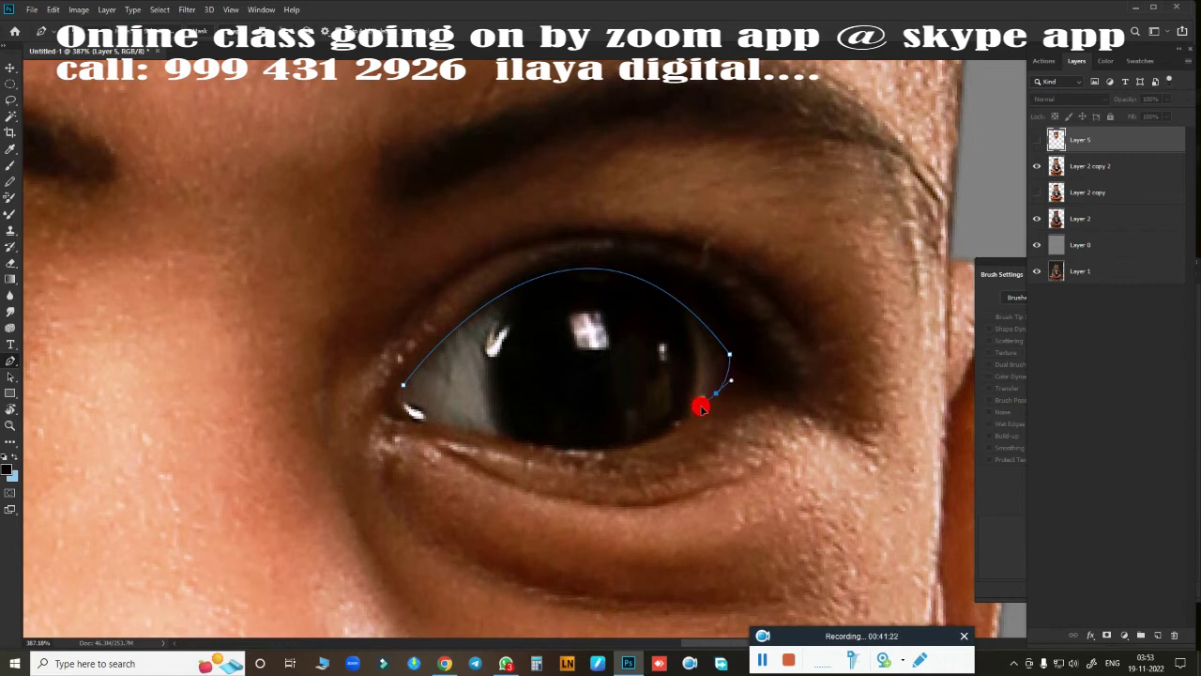
alt+click(717, 395)
drag(432, 425, 199, 355)
alt+click(427, 426)
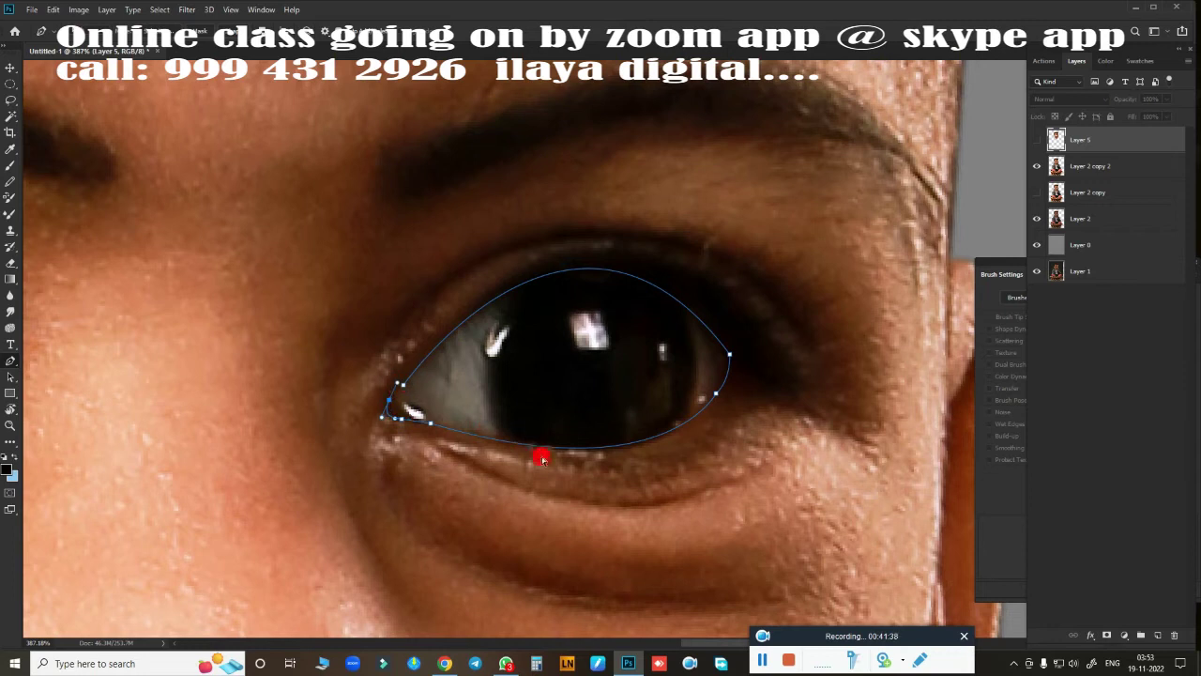
key(ctrl+Return)
Show the painted layer, feather the eye selection, and erase paint at the outer eye corner.
click(1037, 139)
scroll(768, 347, up, 2)
scroll(767, 347, down, 2)
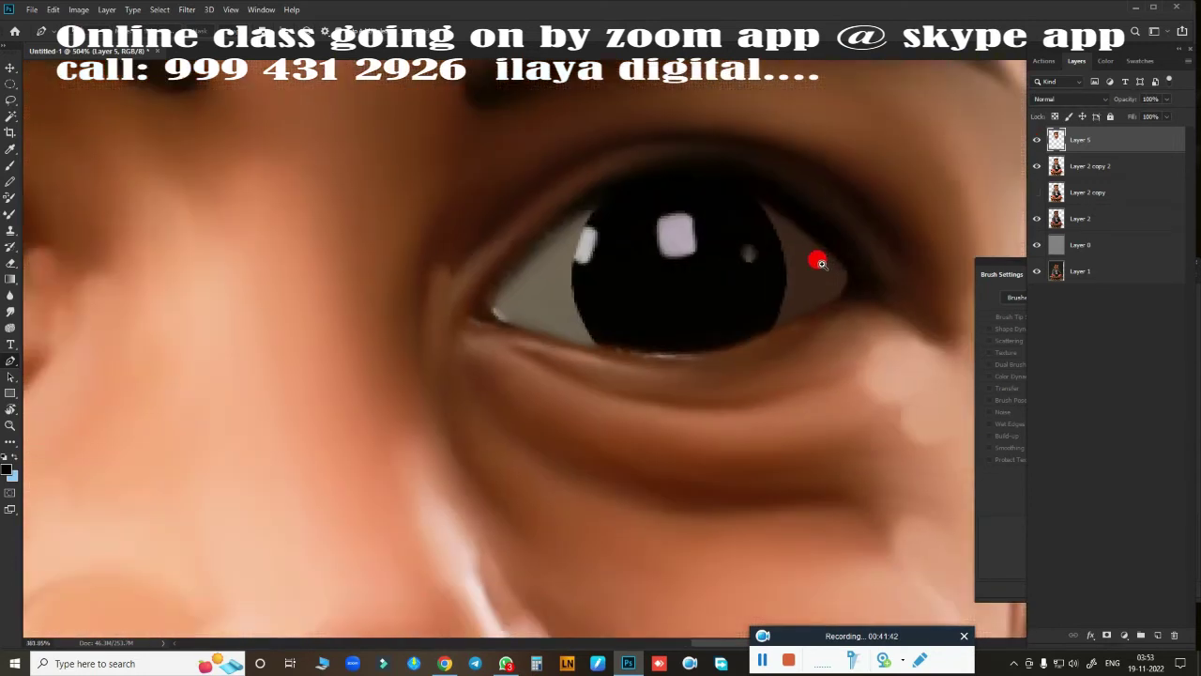
scroll(817, 260, up, 1)
key(b)
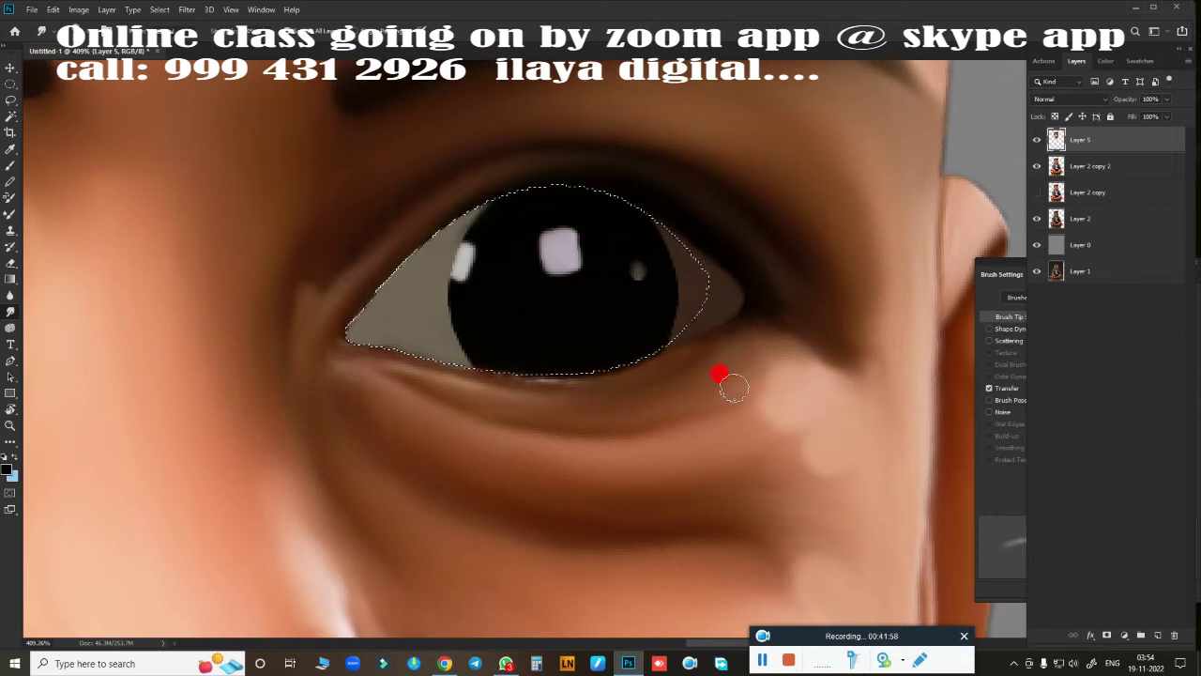
key(shift+F6)
key(Return)
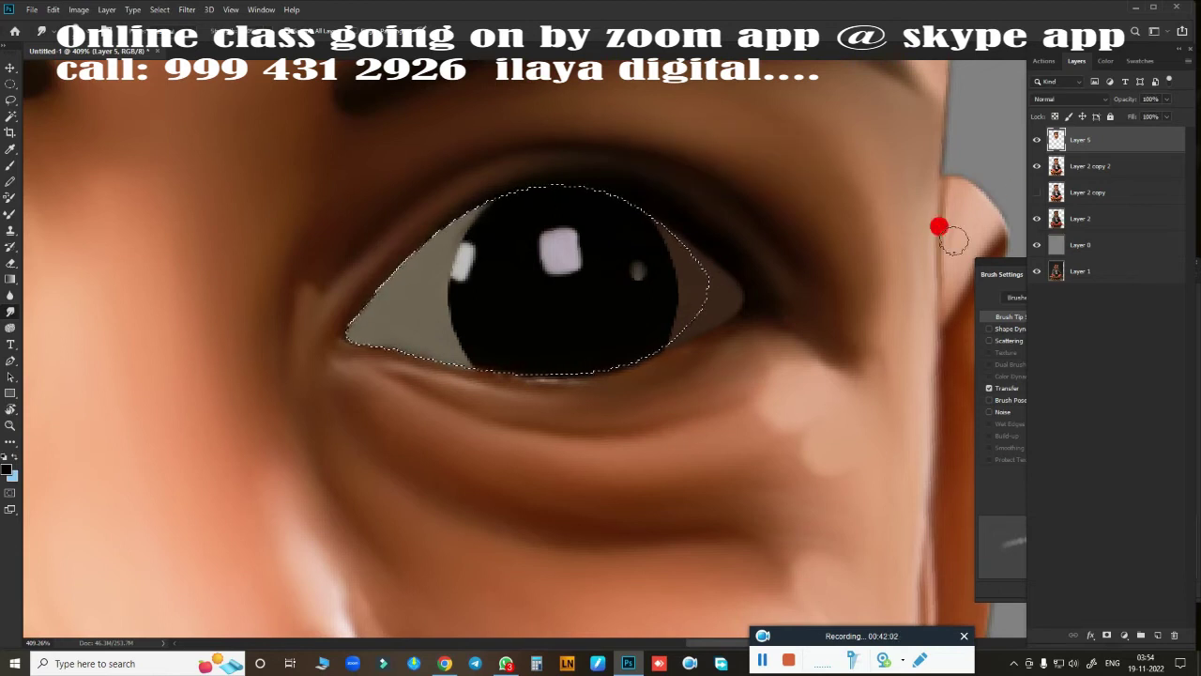
key(e)
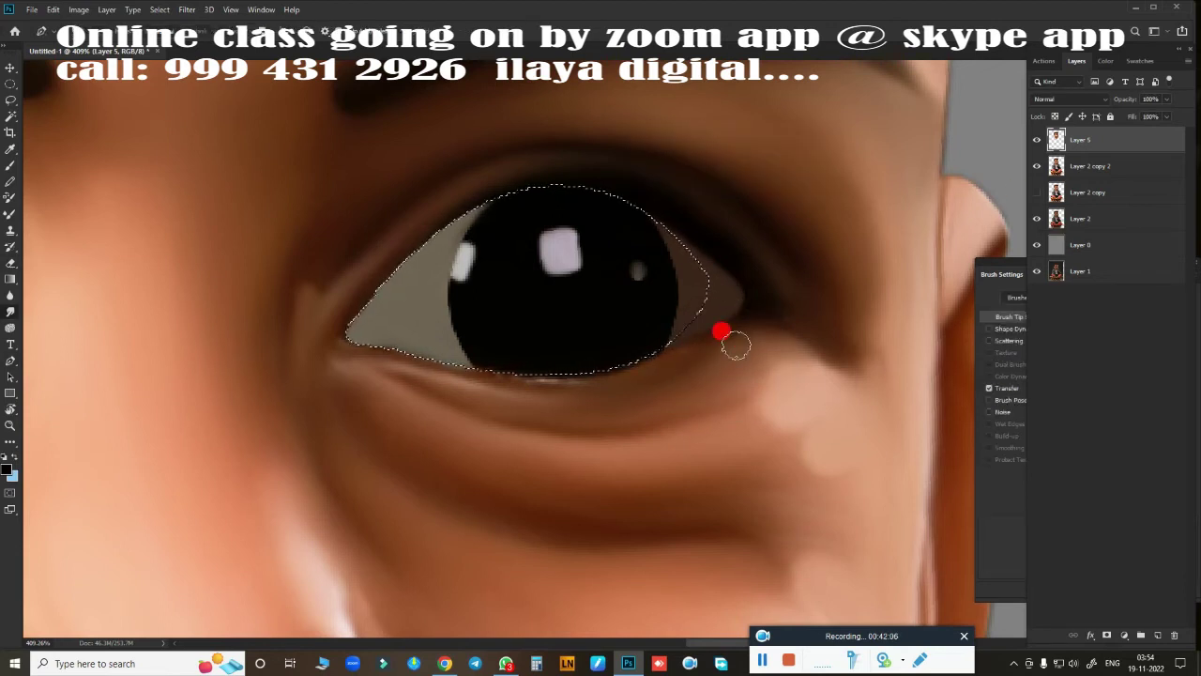
drag(737, 289, 738, 302)
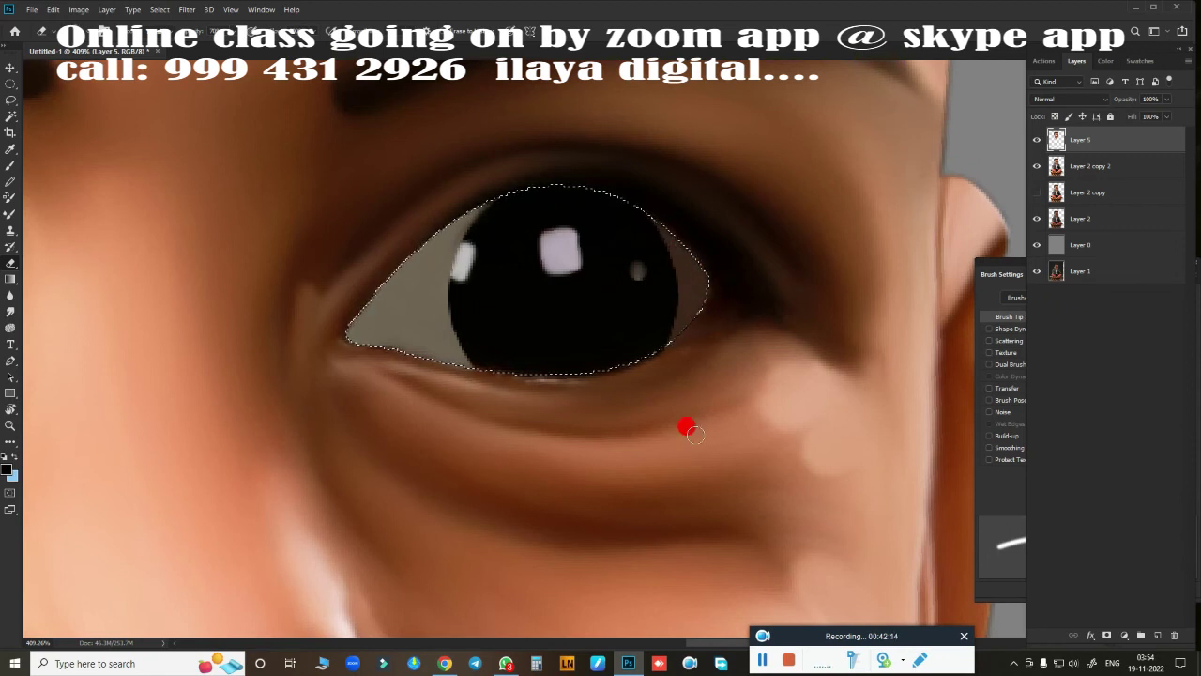
key(b)
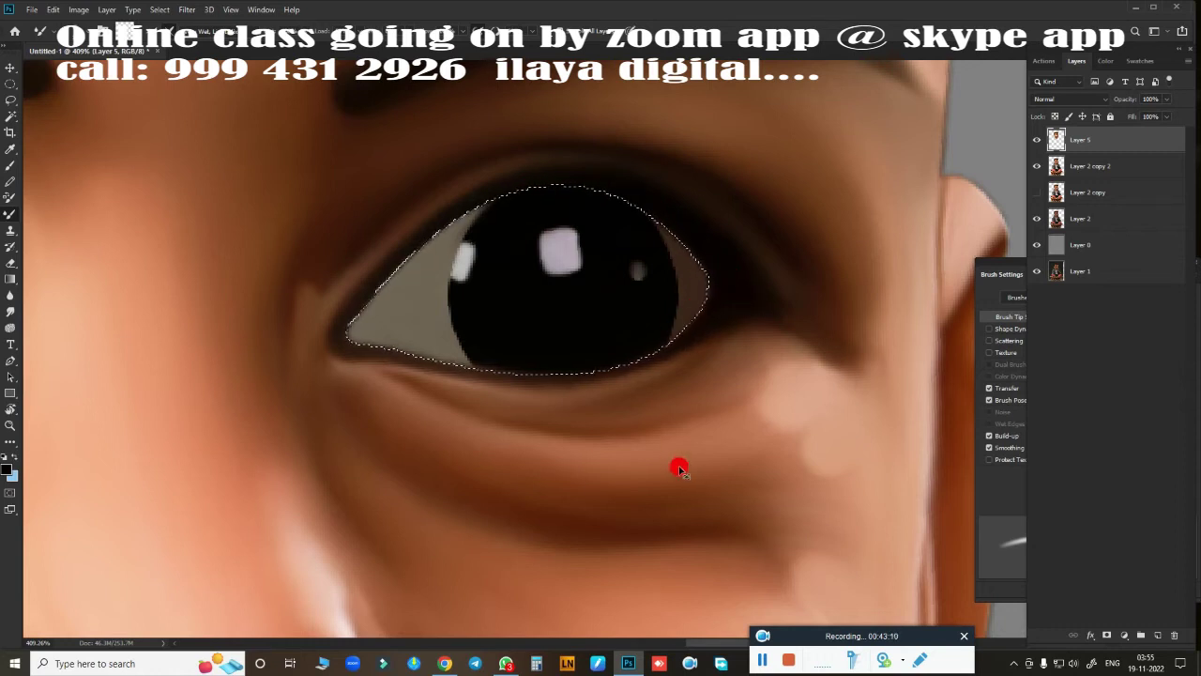
Save the portrait as vvbuiyyouut.psd in Photoshop format, replacing the existing file.
scroll(670, 437, down, 5)
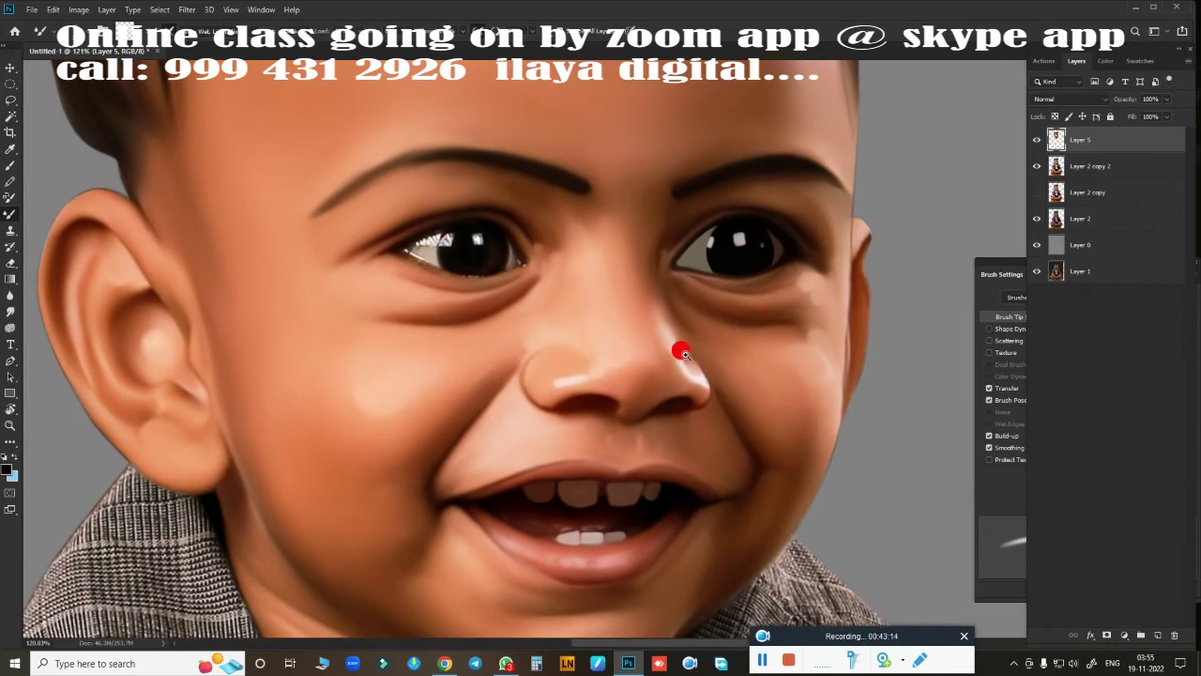
scroll(683, 353, up, 4)
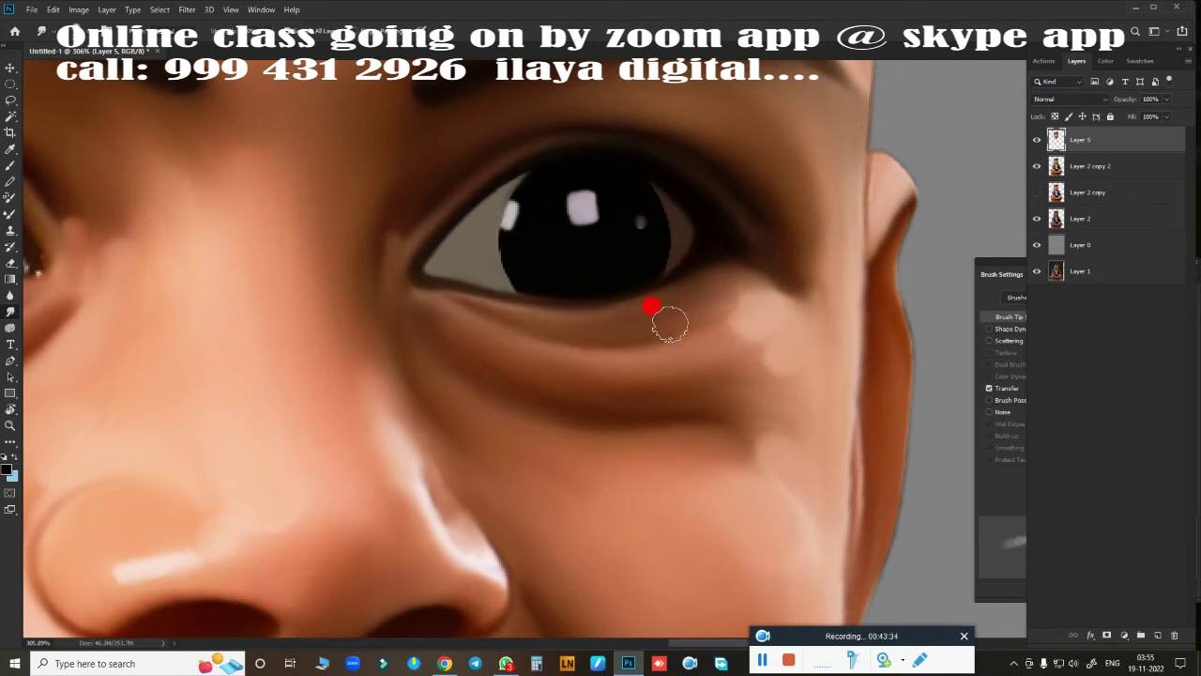
key(ctrl+s)
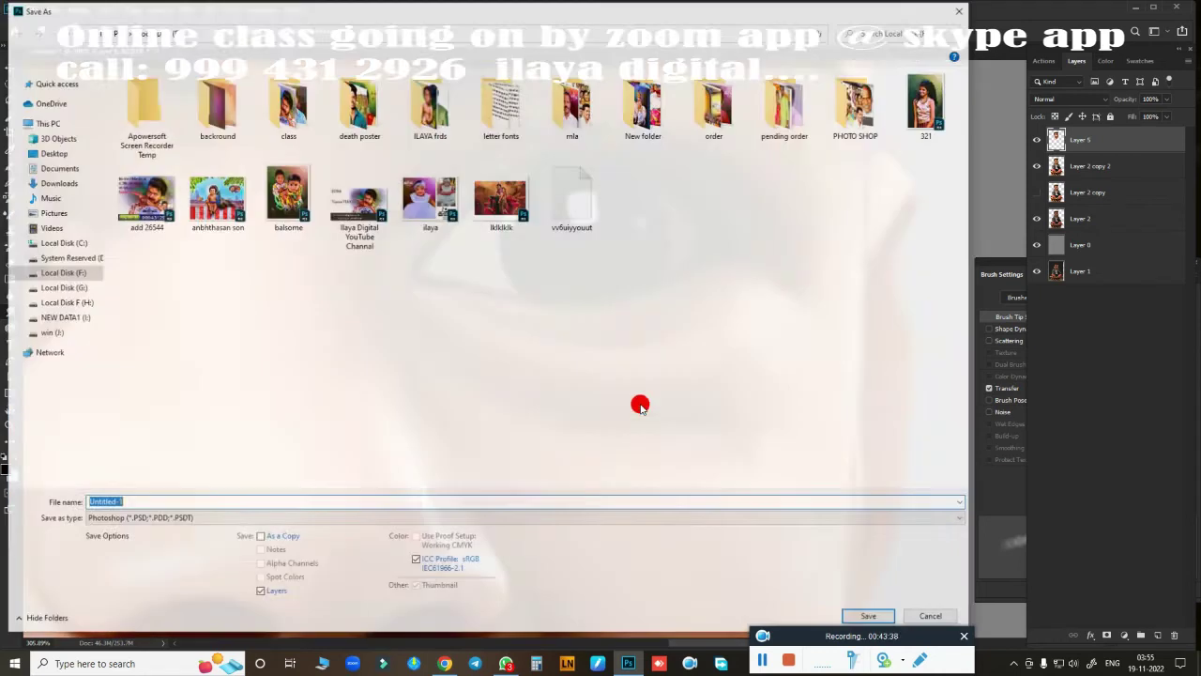
click(856, 618)
click(668, 330)
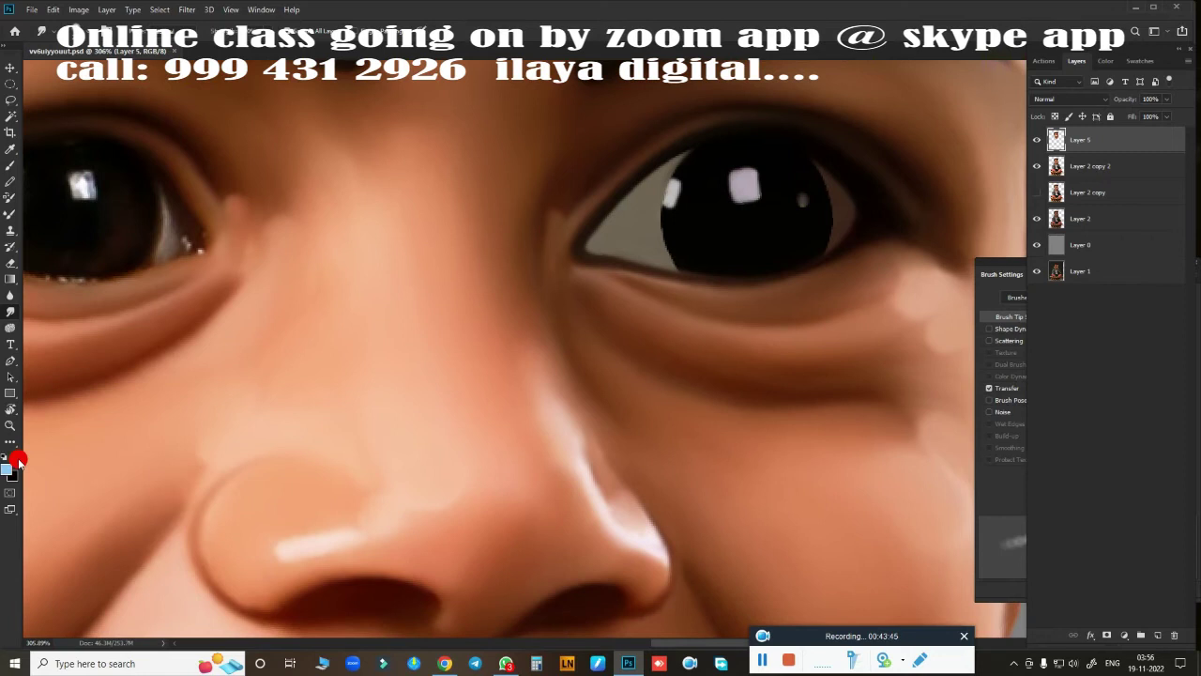
Set the foreground painting colour to a strong red in the Color Picker.
key(x)
click(7, 468)
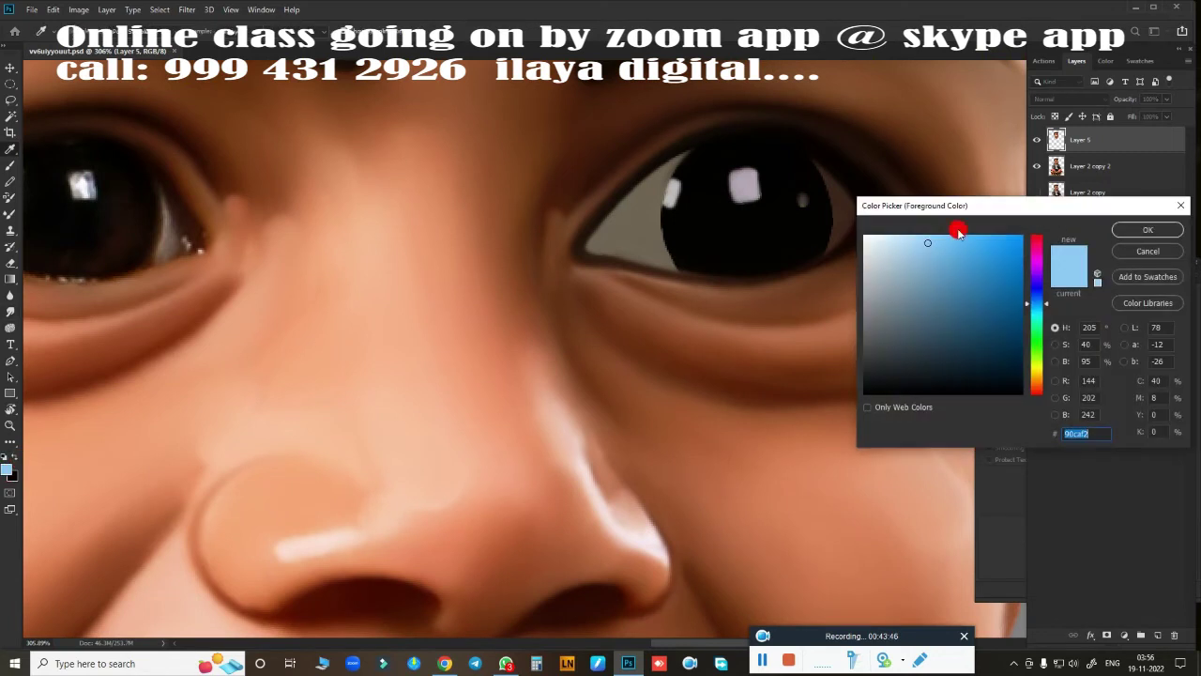
click(1037, 248)
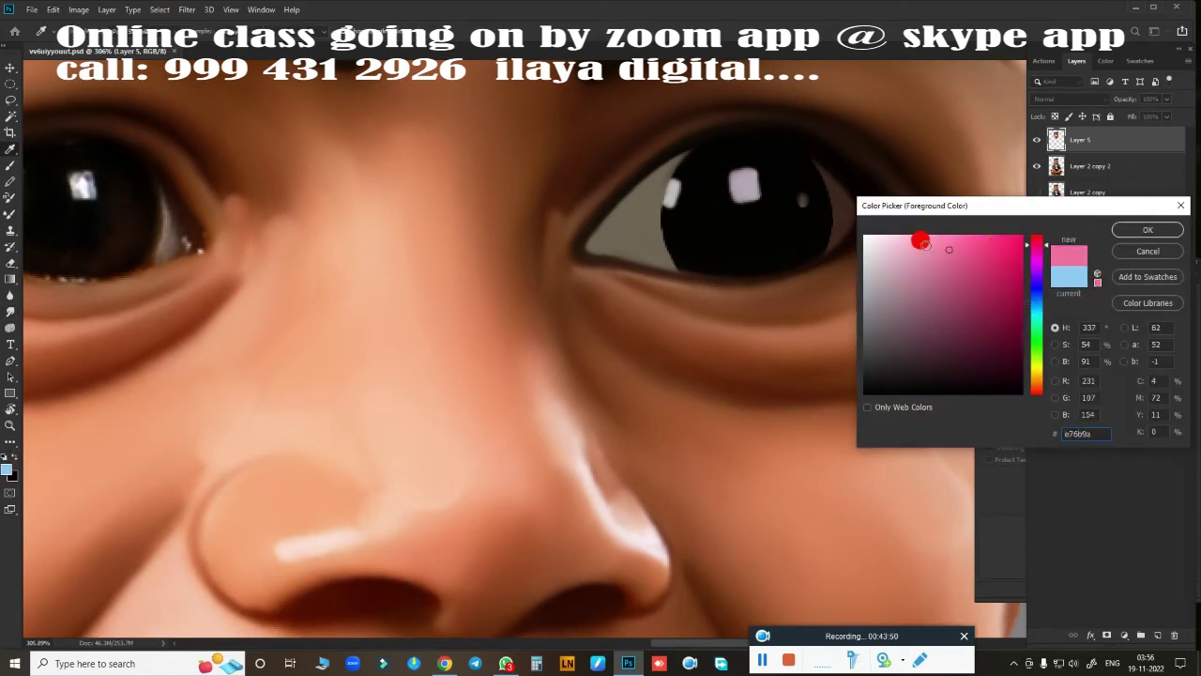
click(926, 245)
click(1038, 236)
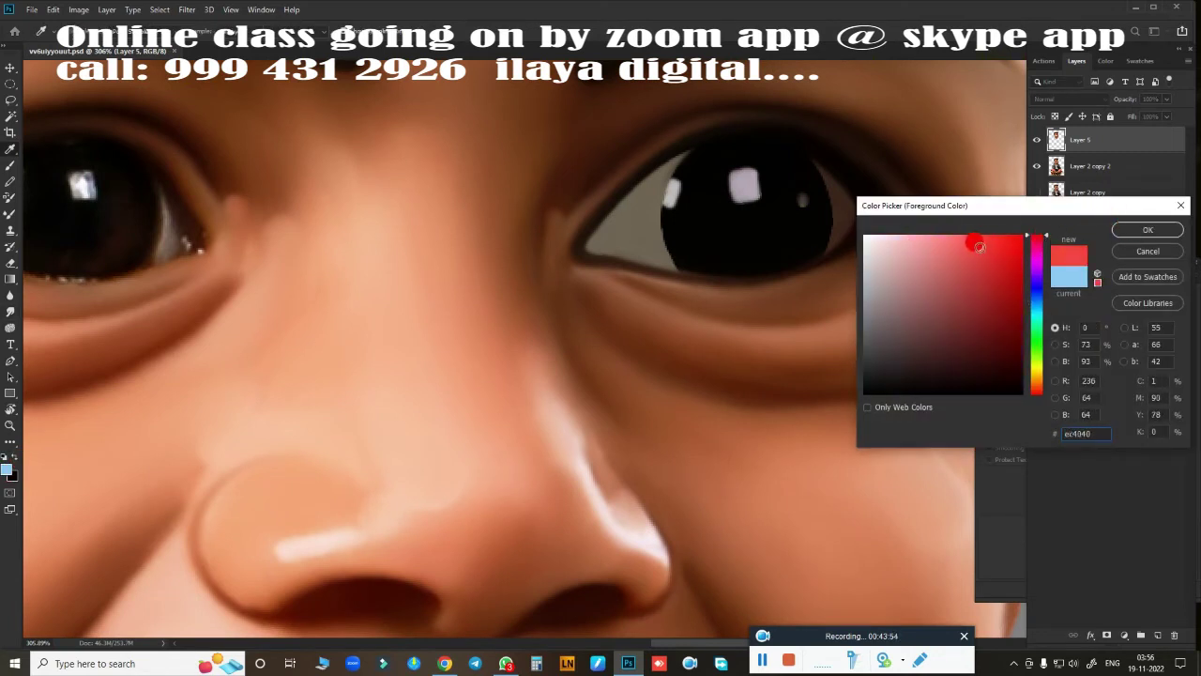
click(996, 243)
click(1104, 232)
Enable brush Transfer and paint a soft red patch into the eye's inner corner.
scroll(643, 287, up, 3)
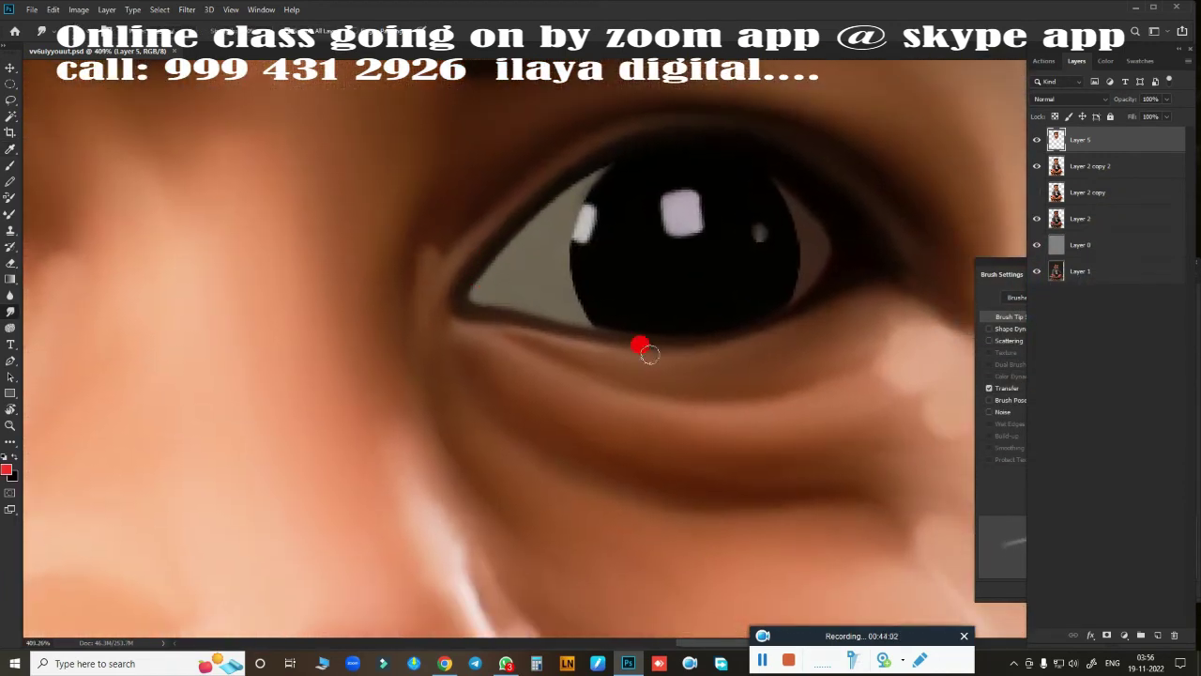
click(988, 388)
click(988, 388)
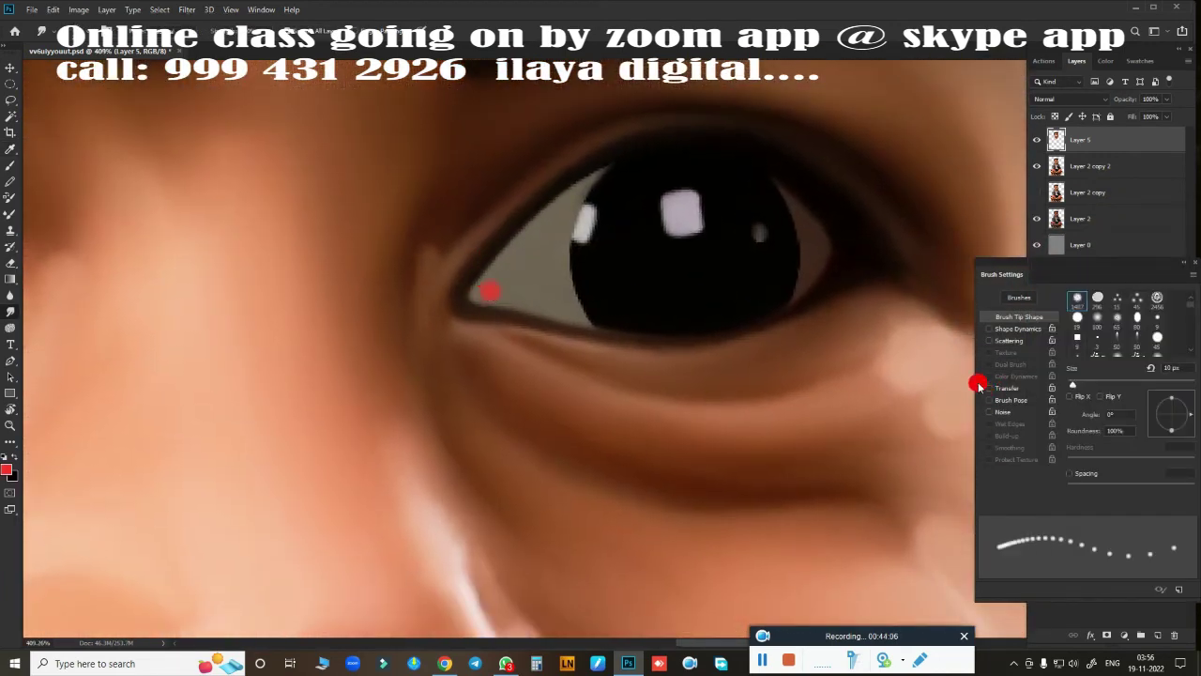
scroll(595, 338, up, 1)
scroll(484, 291, down, 1)
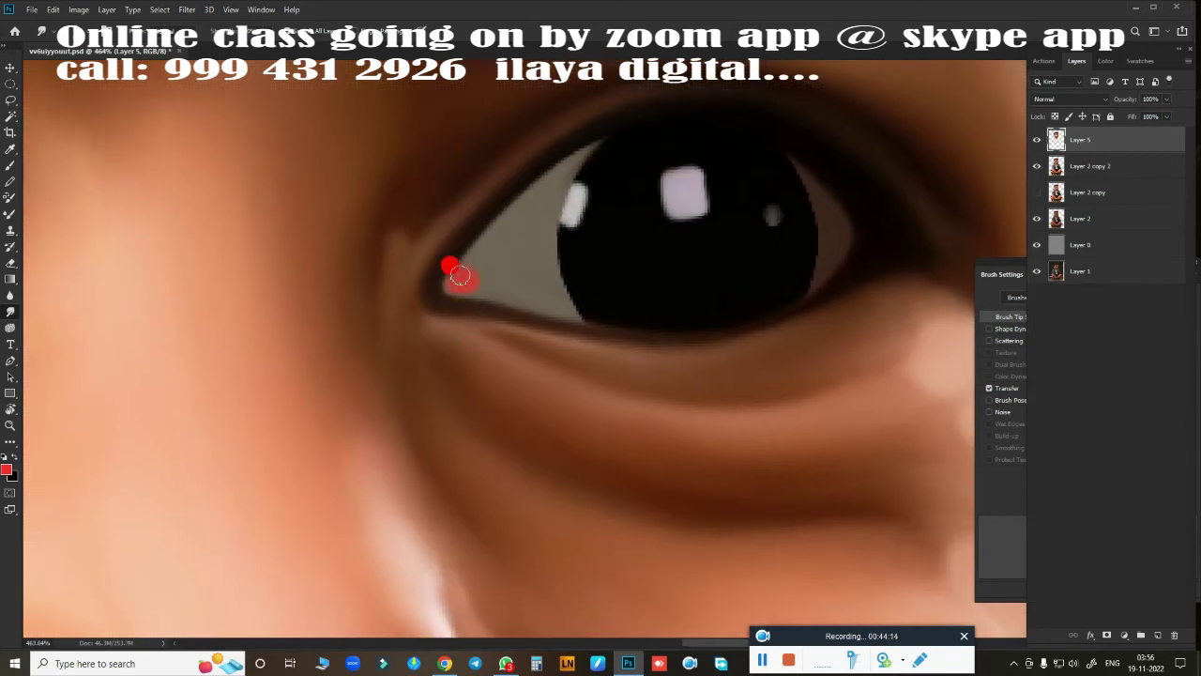
mouse_move(459, 275)
mouse_down()
mouse_move(481, 293)
mouse_move(478, 250)
mouse_move(504, 265)
mouse_move(510, 250)
mouse_move(498, 255)
mouse_move(515, 276)
mouse_move(511, 256)
mouse_up()
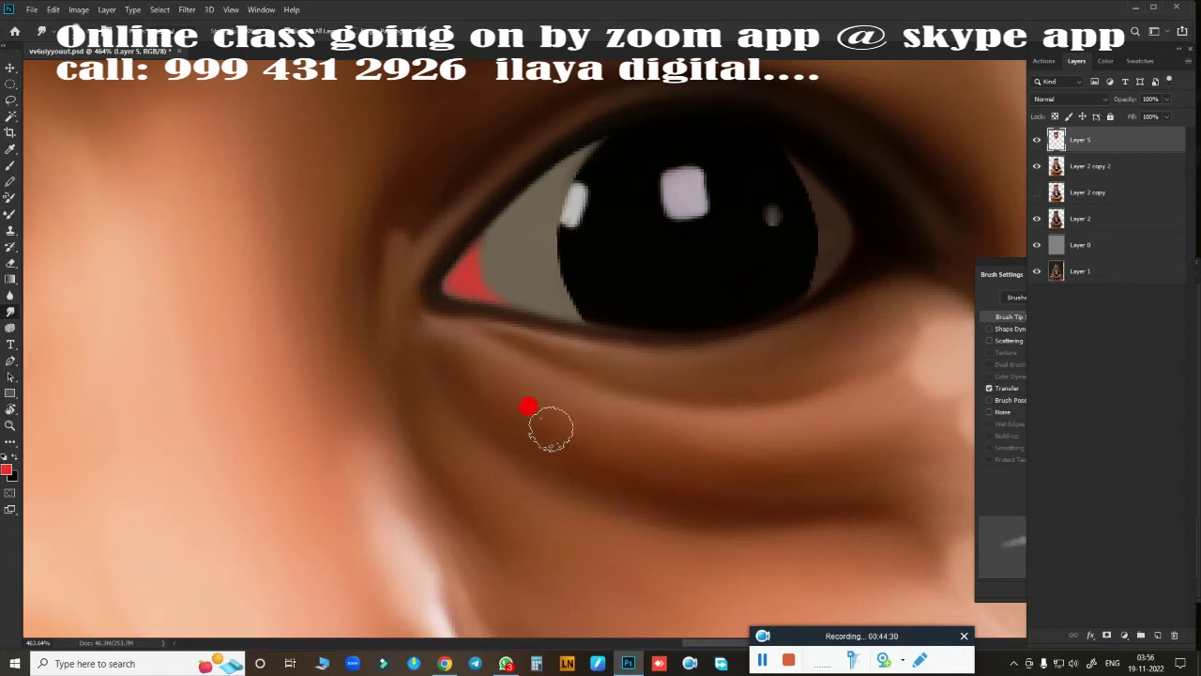
scroll(785, 328, down, 5)
scroll(606, 276, up, 2)
scroll(579, 424, up, 2)
Paint the left pupil solid black inside a circular selection, then add Layer 6 and hide Layer 5.
scroll(579, 424, up, 2)
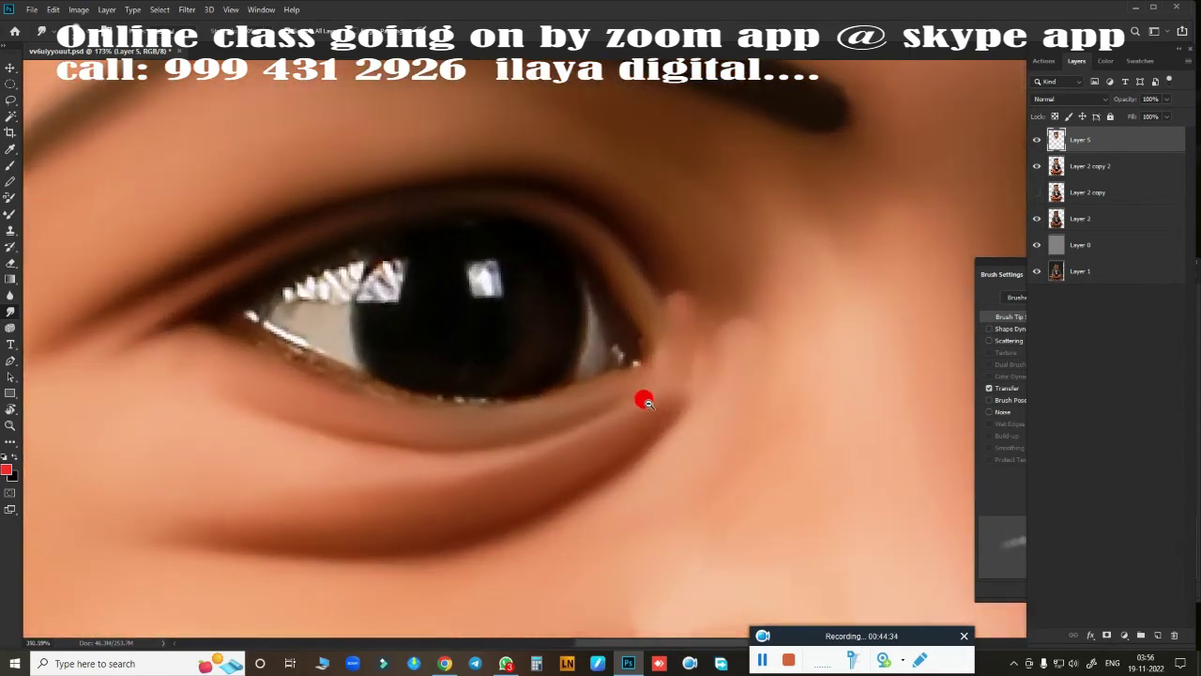
scroll(644, 397, up, 1)
scroll(753, 405, up, 1)
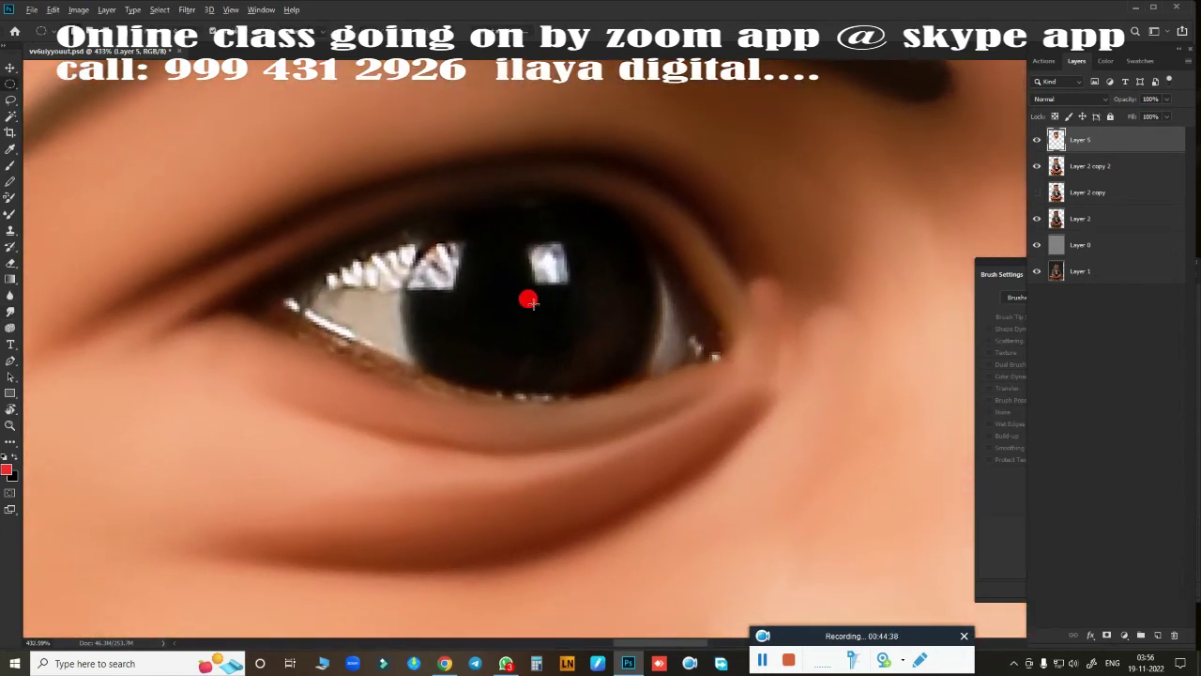
mouse_move(530, 305)
mouse_down()
mouse_move(657, 518)
mouse_move(663, 510)
mouse_up()
click(662, 509)
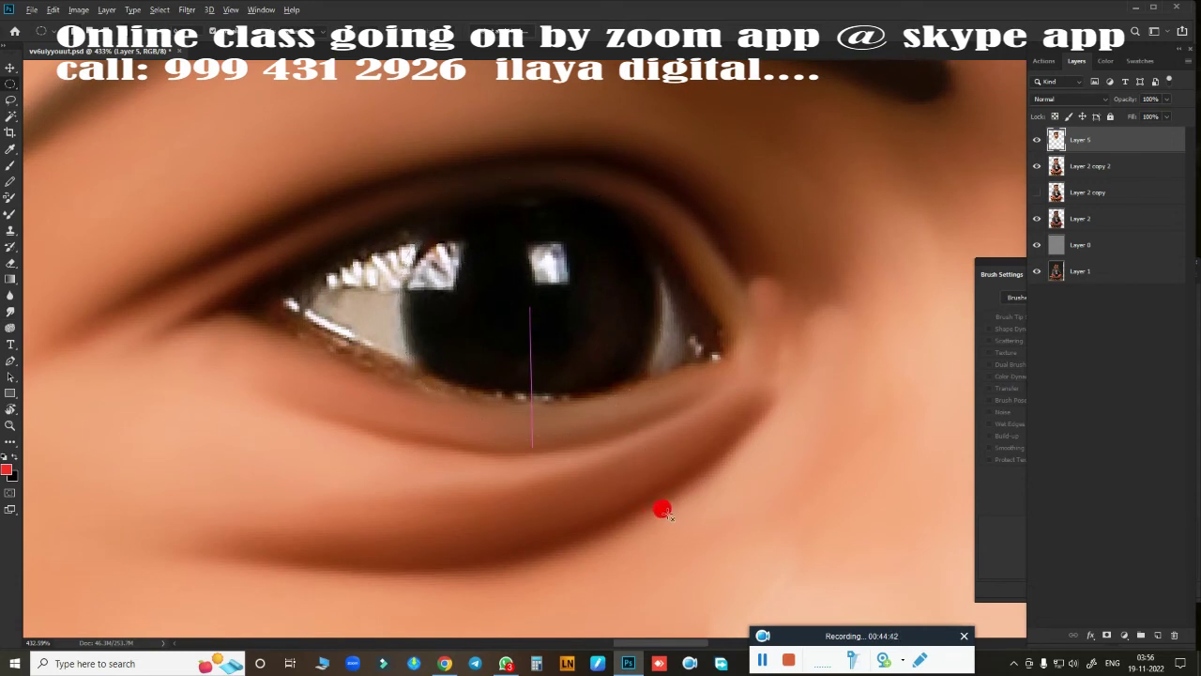
key(b)
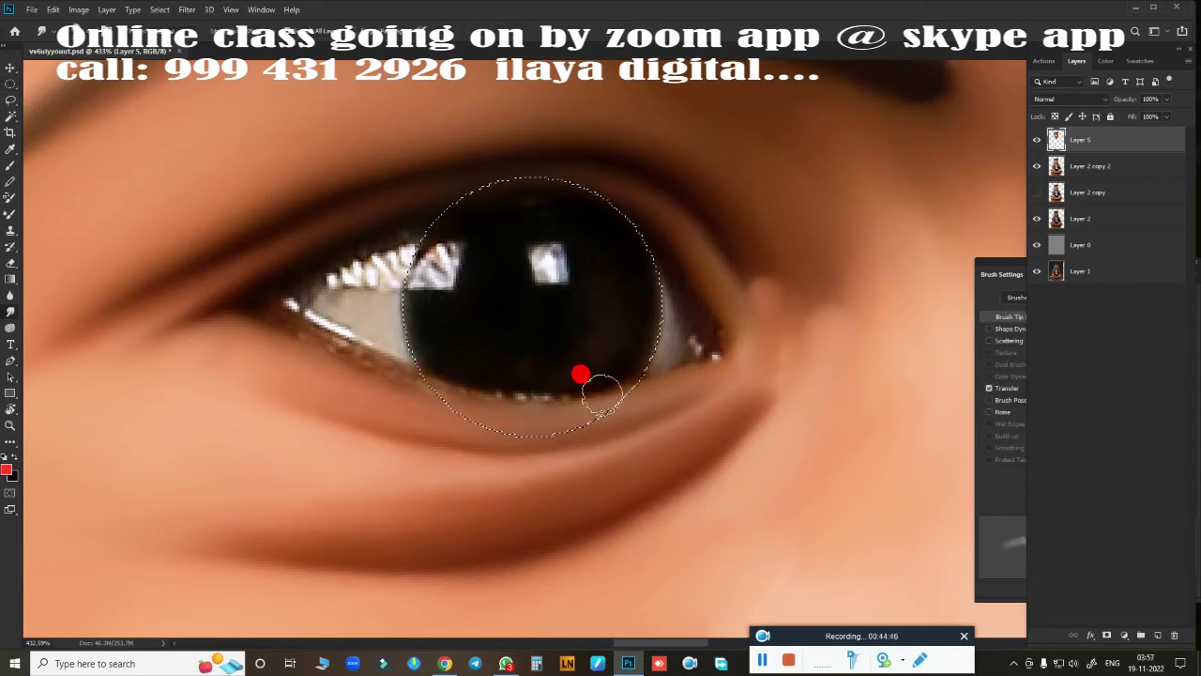
mouse_move(562, 319)
mouse_down()
mouse_move(484, 208)
mouse_move(567, 261)
mouse_move(533, 219)
mouse_move(422, 236)
mouse_move(437, 249)
mouse_move(434, 299)
mouse_move(450, 327)
mouse_move(423, 335)
mouse_move(494, 351)
mouse_move(595, 348)
mouse_move(463, 306)
mouse_move(619, 285)
mouse_up()
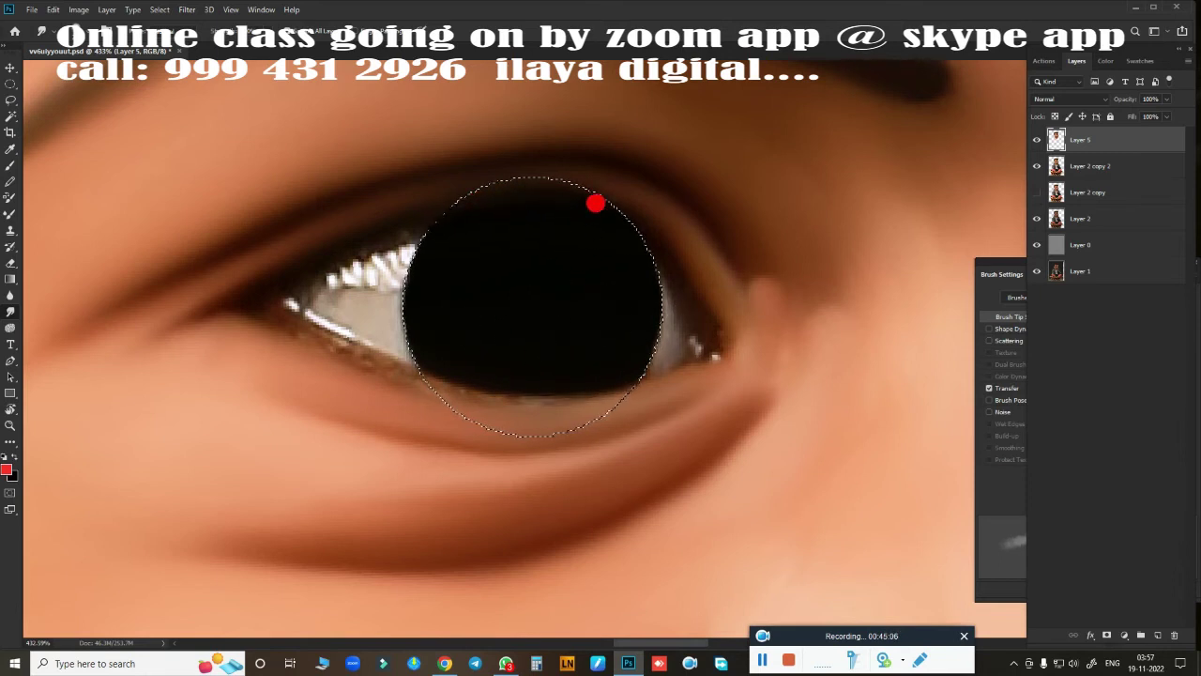
click(1157, 635)
click(424, 254)
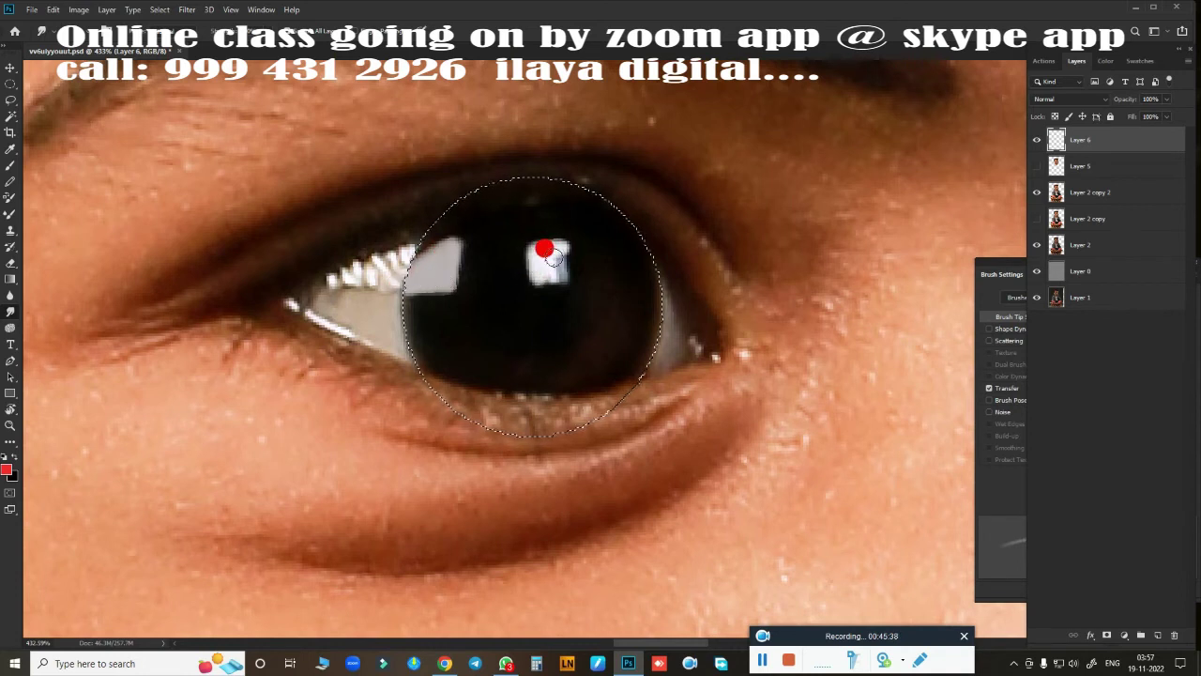
Paint square white catchlights on the pupil with Layer 5 visible again, trimming their edges.
drag(533, 244, 546, 247)
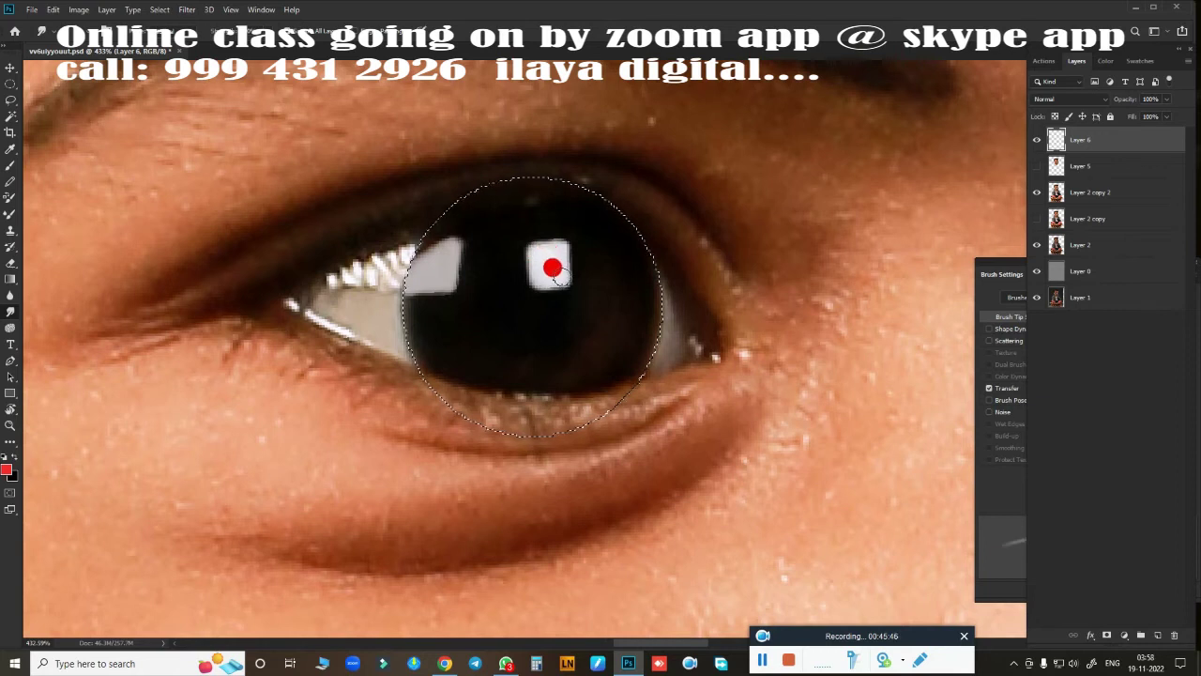
click(1035, 167)
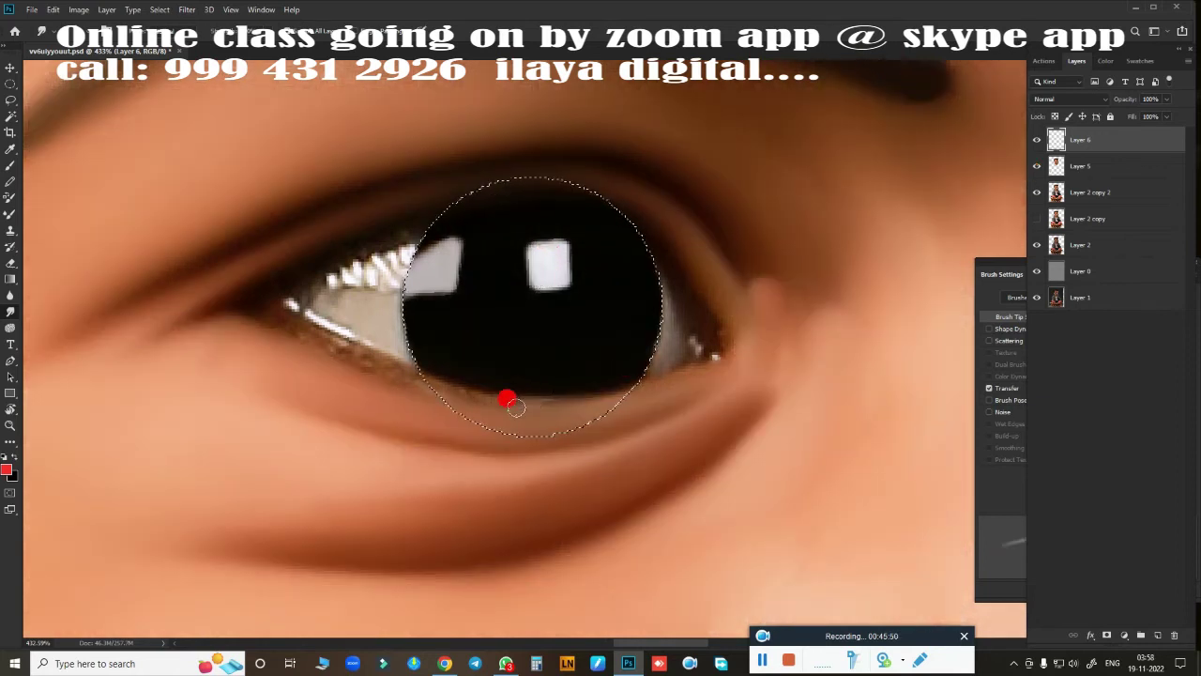
drag(469, 233, 434, 299)
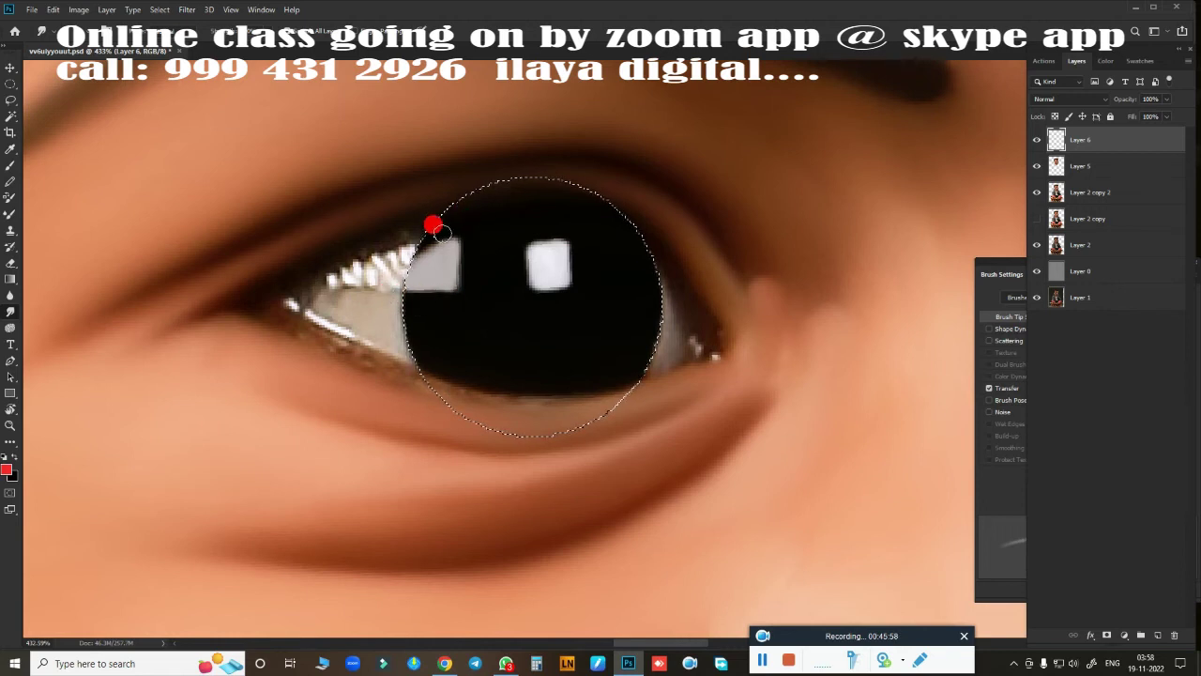
mouse_move(385, 265)
mouse_down()
mouse_move(572, 232)
mouse_move(531, 303)
mouse_move(579, 276)
mouse_move(582, 340)
mouse_move(495, 279)
mouse_move(722, 343)
mouse_up()
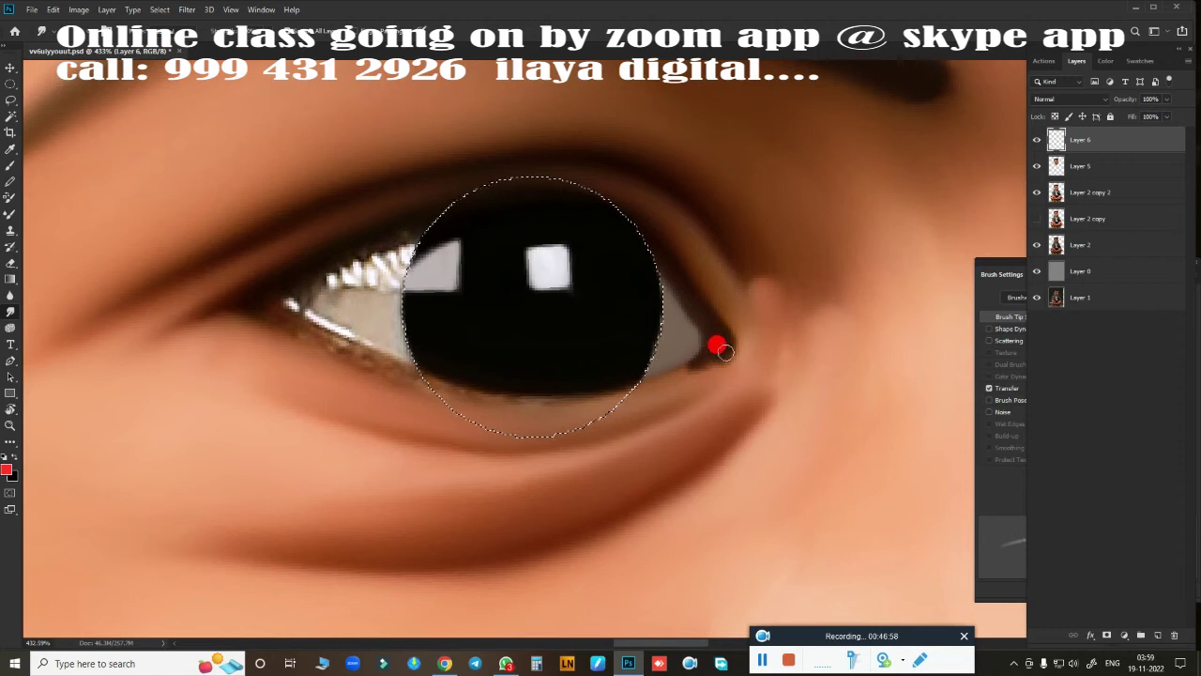
Darken the lower eyelid line toward the iris and smooth the streaky eye white.
drag(725, 351, 654, 375)
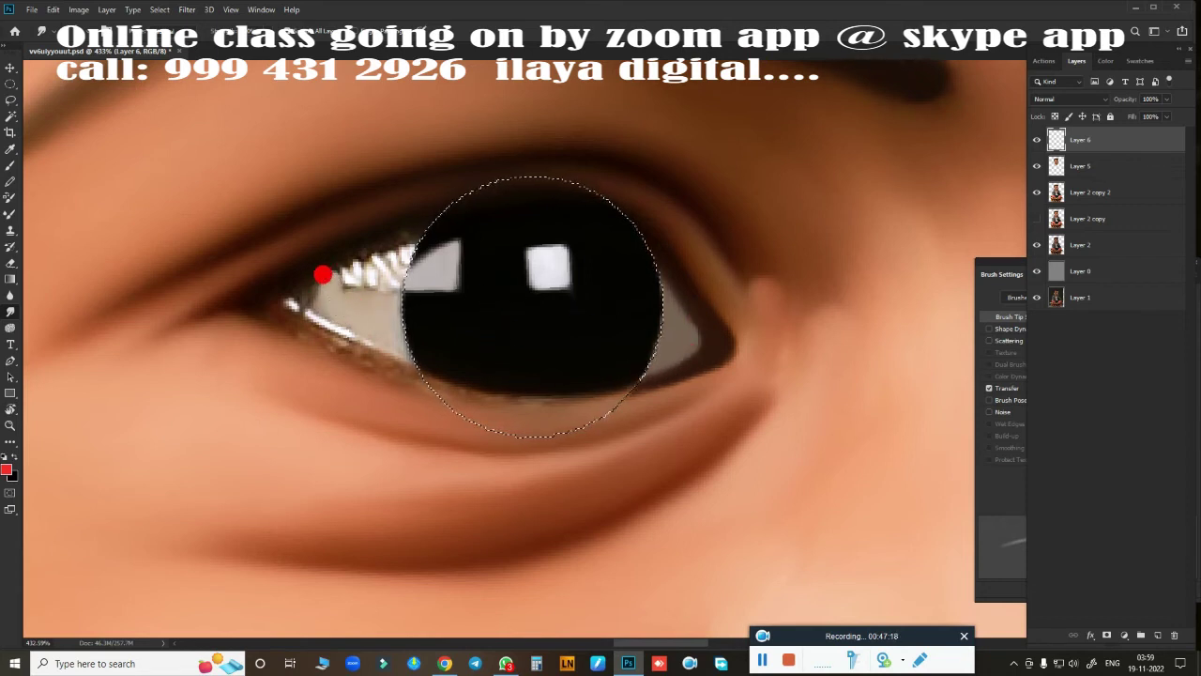
mouse_move(322, 274)
mouse_down()
mouse_move(449, 215)
mouse_move(344, 260)
mouse_move(429, 234)
mouse_move(332, 284)
mouse_move(322, 304)
mouse_move(377, 333)
mouse_move(384, 278)
mouse_move(316, 271)
mouse_move(287, 285)
mouse_move(376, 235)
mouse_move(301, 292)
mouse_move(365, 329)
mouse_move(291, 287)
mouse_move(341, 319)
mouse_move(303, 305)
mouse_move(403, 354)
mouse_up()
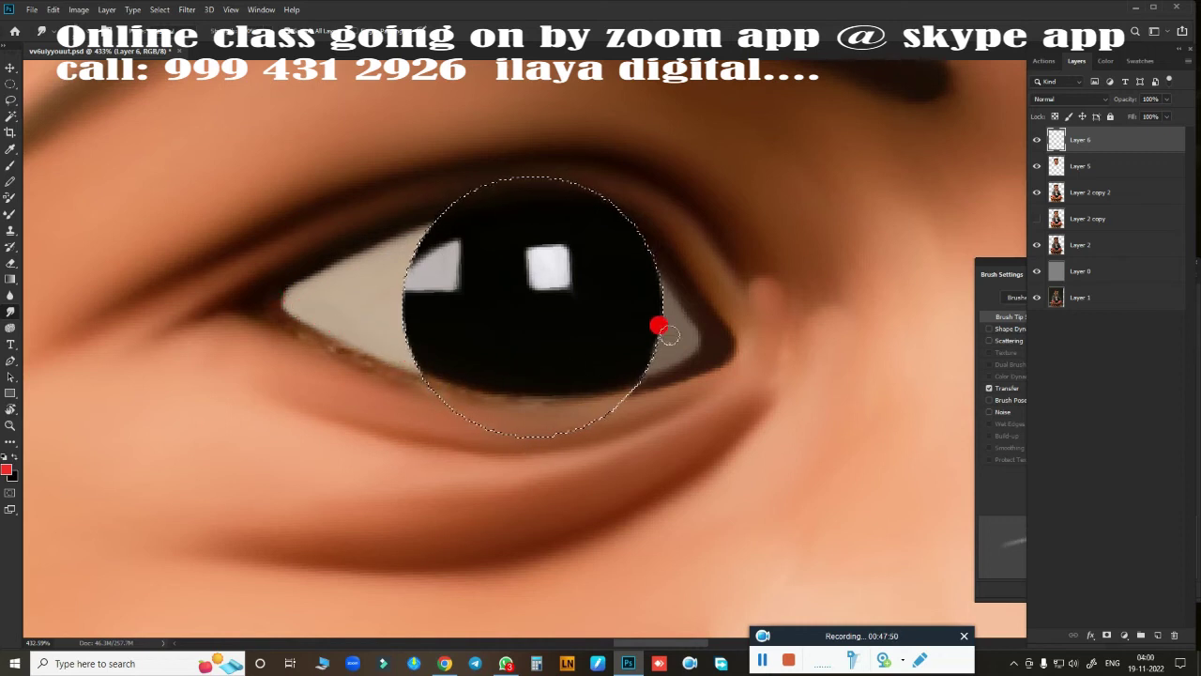
key(b)
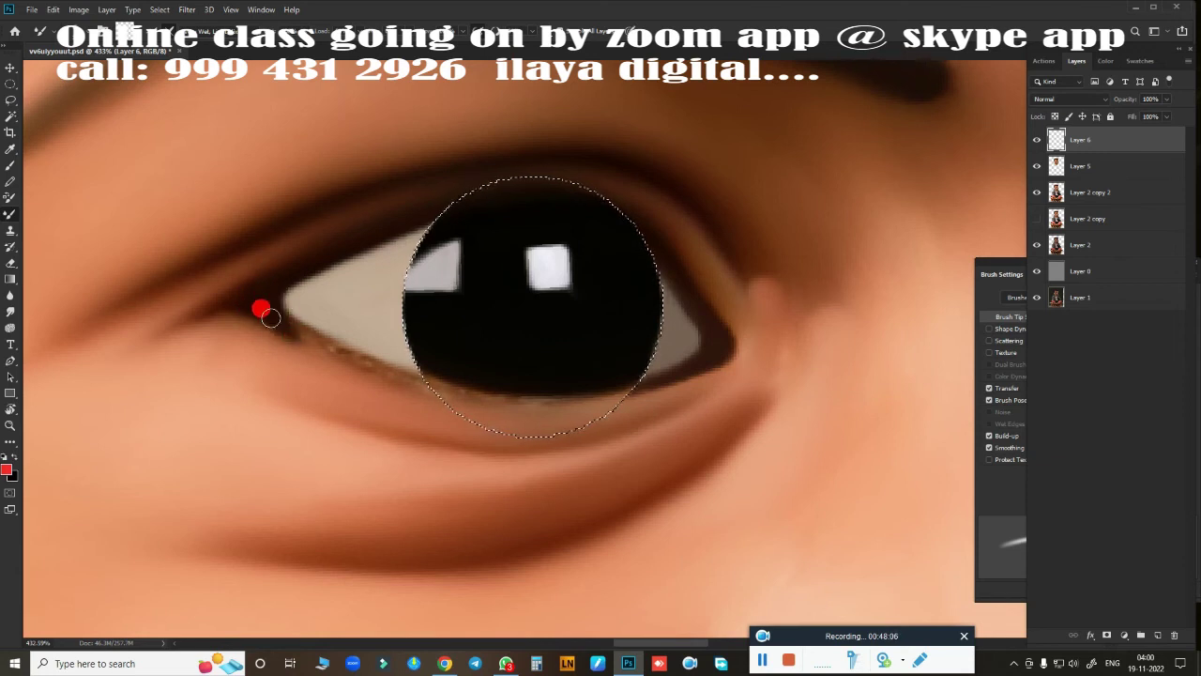
Darken the lower lid's inner corner and paint a dark edge along the iris's lower border.
mouse_move(273, 313)
mouse_down()
mouse_move(383, 357)
mouse_move(311, 332)
mouse_move(321, 343)
mouse_up()
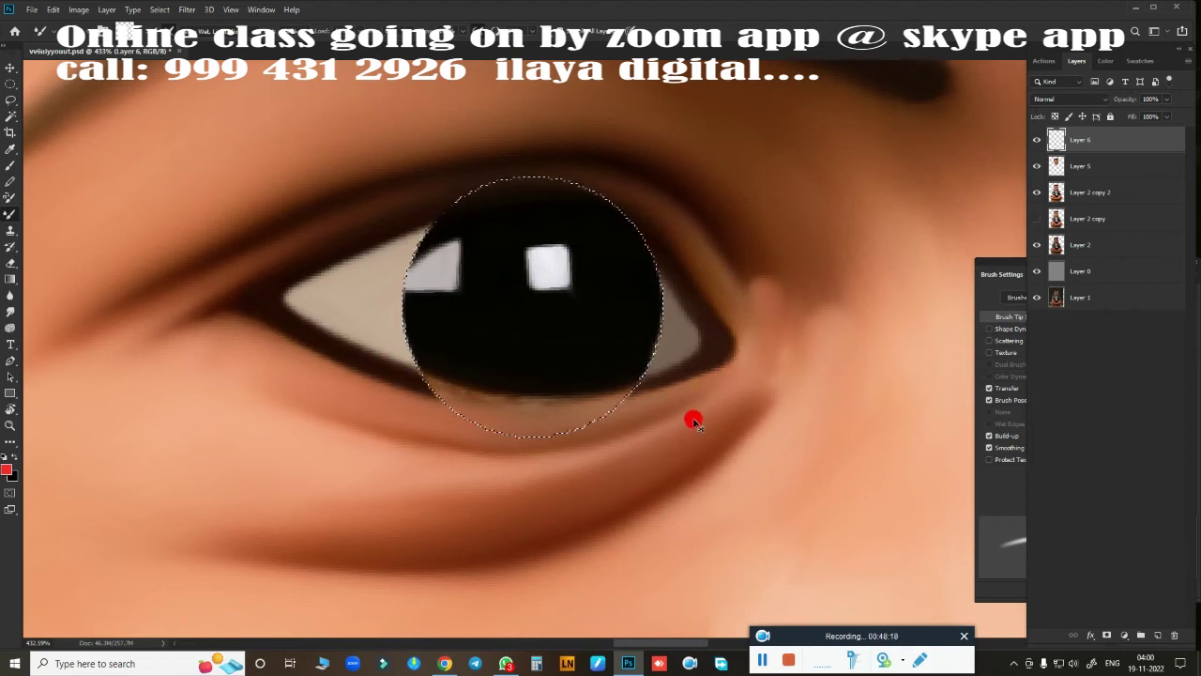
key(ctrl+d)
key(r)
drag(719, 378, 457, 375)
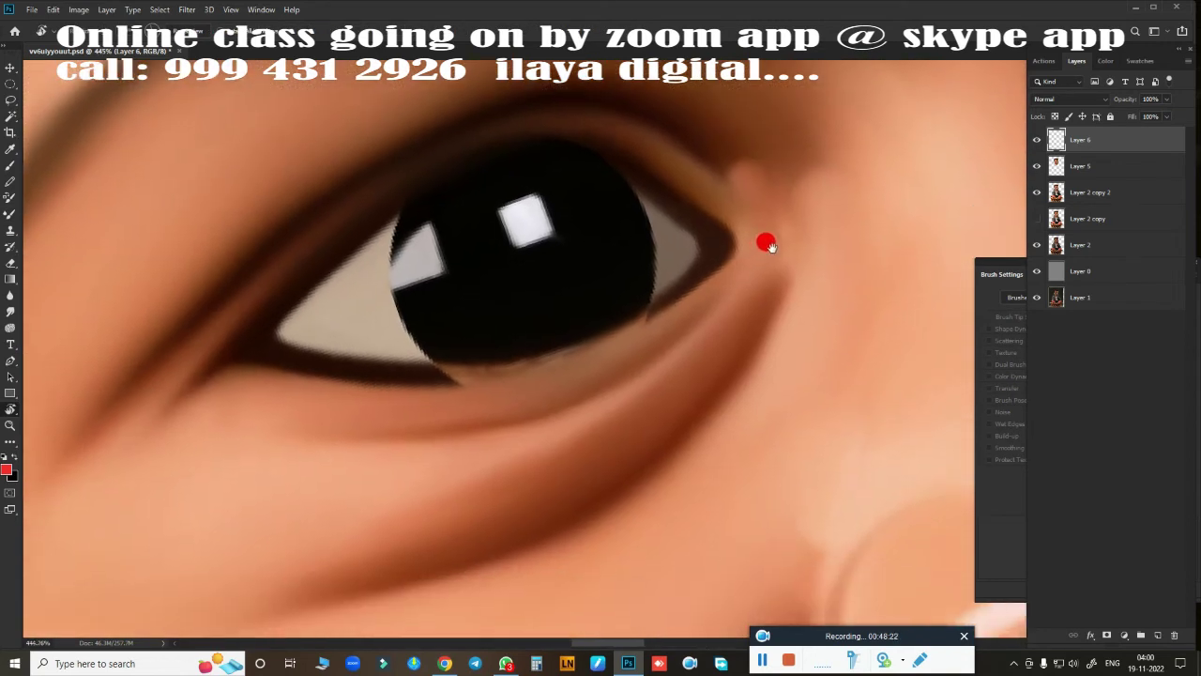
key(b)
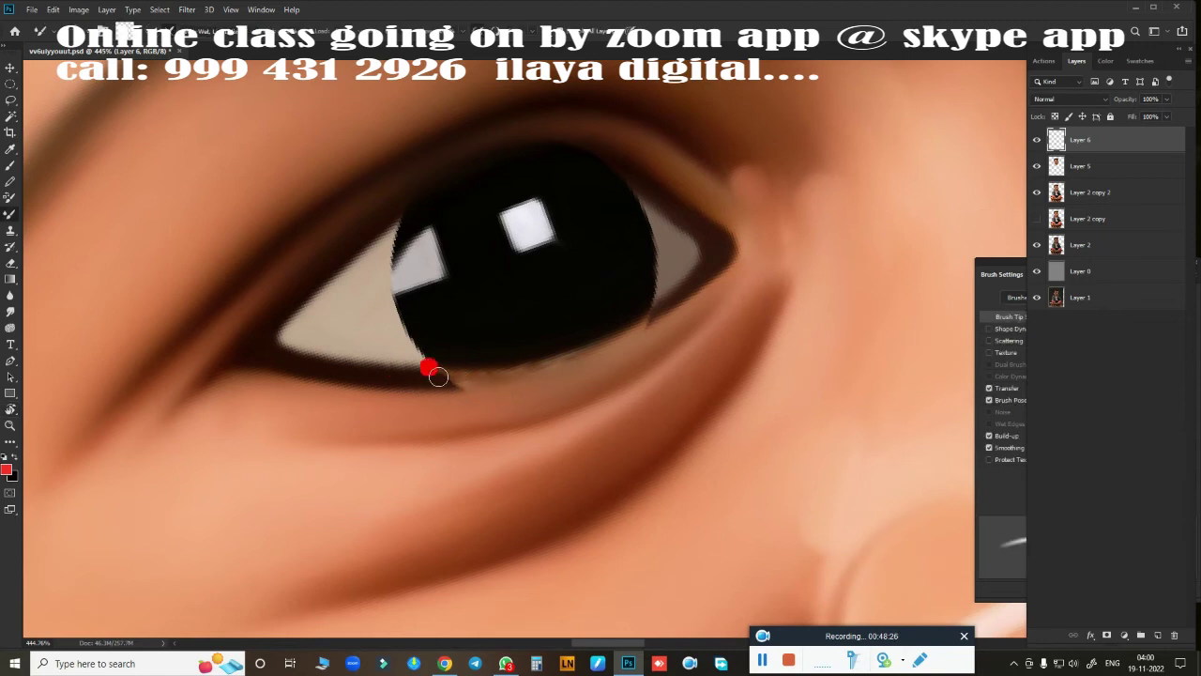
mouse_move(438, 376)
mouse_down()
mouse_move(534, 364)
mouse_move(686, 272)
mouse_move(595, 338)
mouse_move(482, 370)
mouse_move(614, 320)
mouse_up()
Smudge the lower eyelid line soft and test a circular selection around the iris.
key(r)
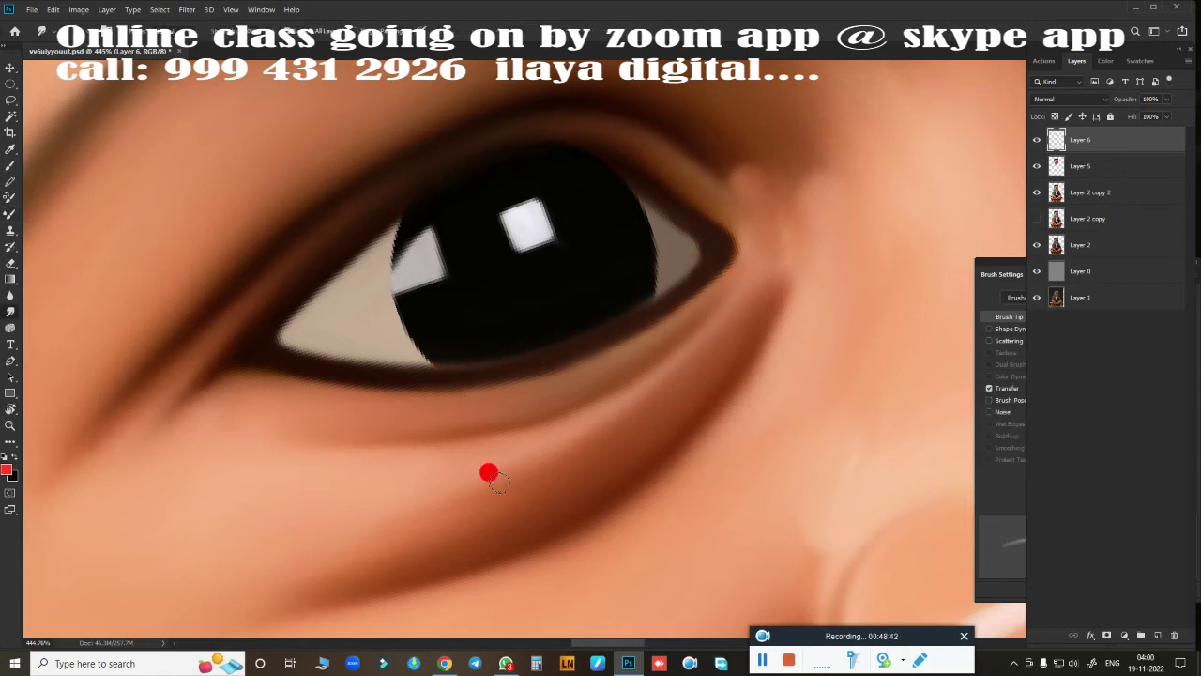
mouse_move(488, 473)
mouse_down()
mouse_move(215, 359)
mouse_move(430, 381)
mouse_move(504, 369)
mouse_move(710, 269)
mouse_move(711, 189)
mouse_move(723, 273)
mouse_move(646, 310)
mouse_move(704, 260)
mouse_move(440, 351)
mouse_move(598, 359)
mouse_up()
key(m)
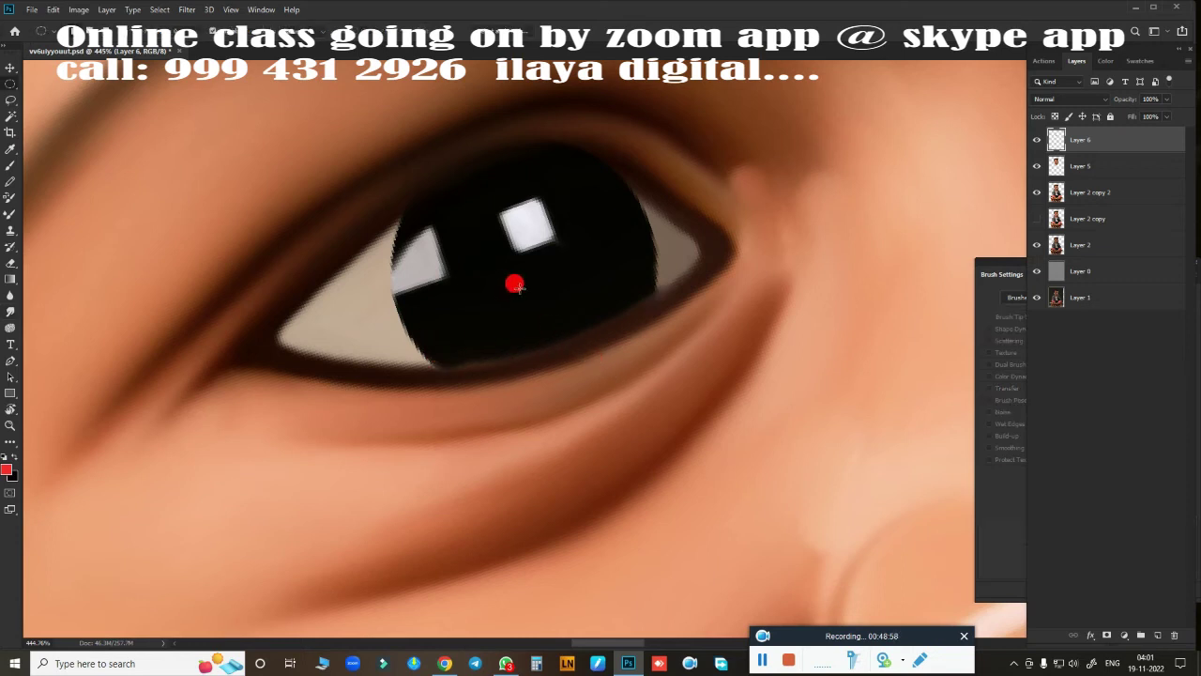
mouse_move(515, 284)
mouse_down()
mouse_move(673, 391)
mouse_move(670, 355)
mouse_up()
key(ctrl+d)
Trace a Pen path from the inner corner around the upper eye and repaint the outline inside it.
key(p)
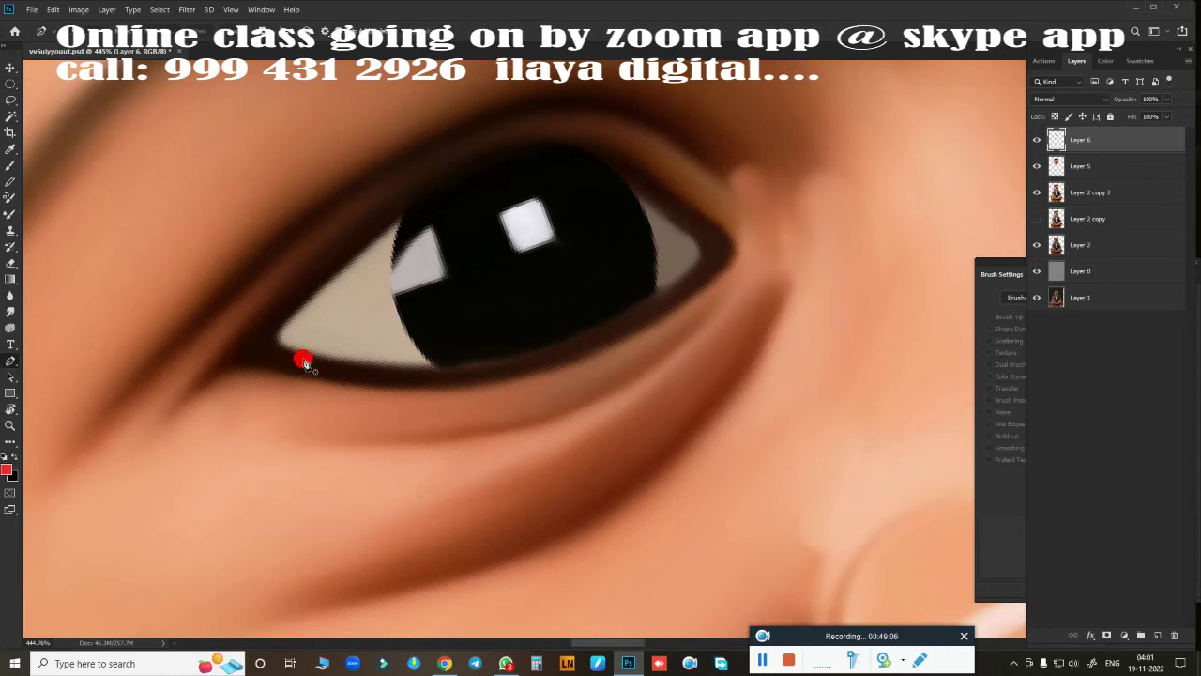
click(307, 355)
mouse_move(697, 259)
mouse_down()
mouse_move(842, 99)
mouse_move(827, 99)
mouse_up()
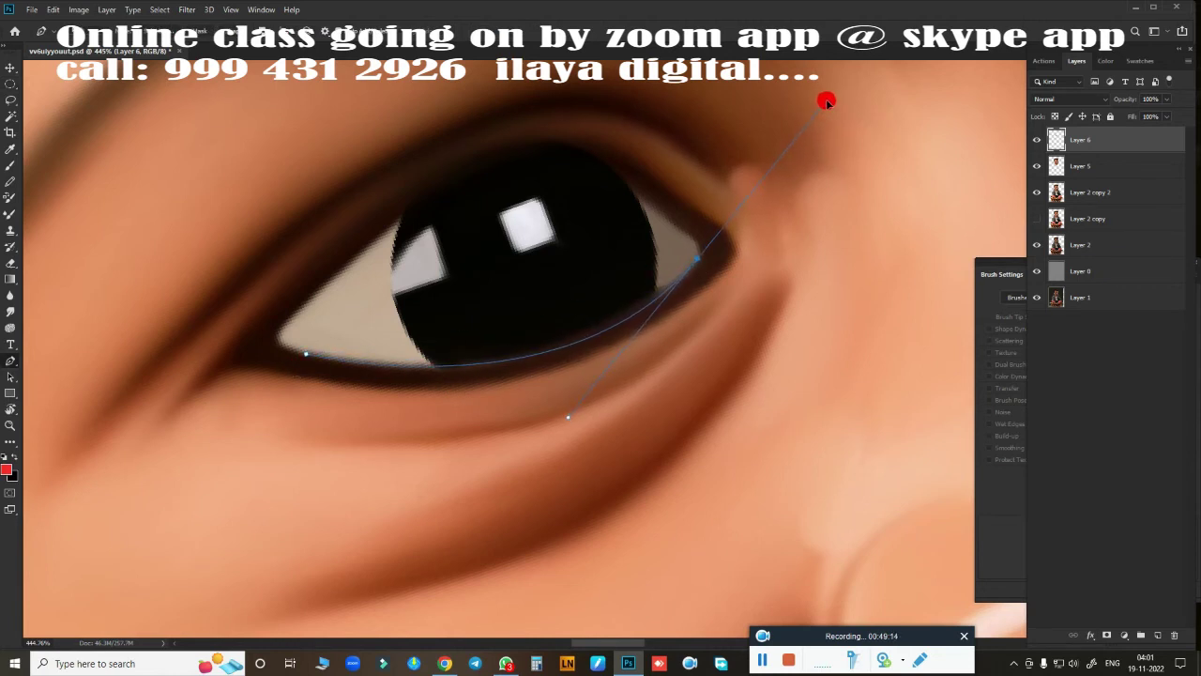
click(535, 139)
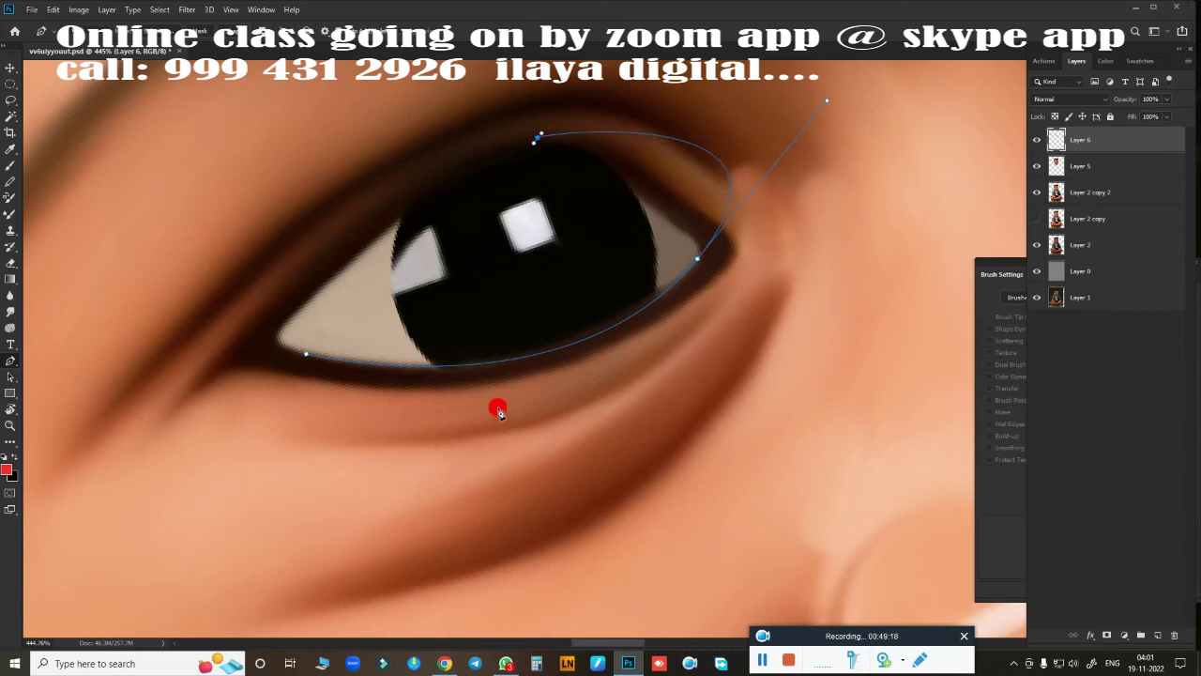
key(ctrl+Return)
key(b)
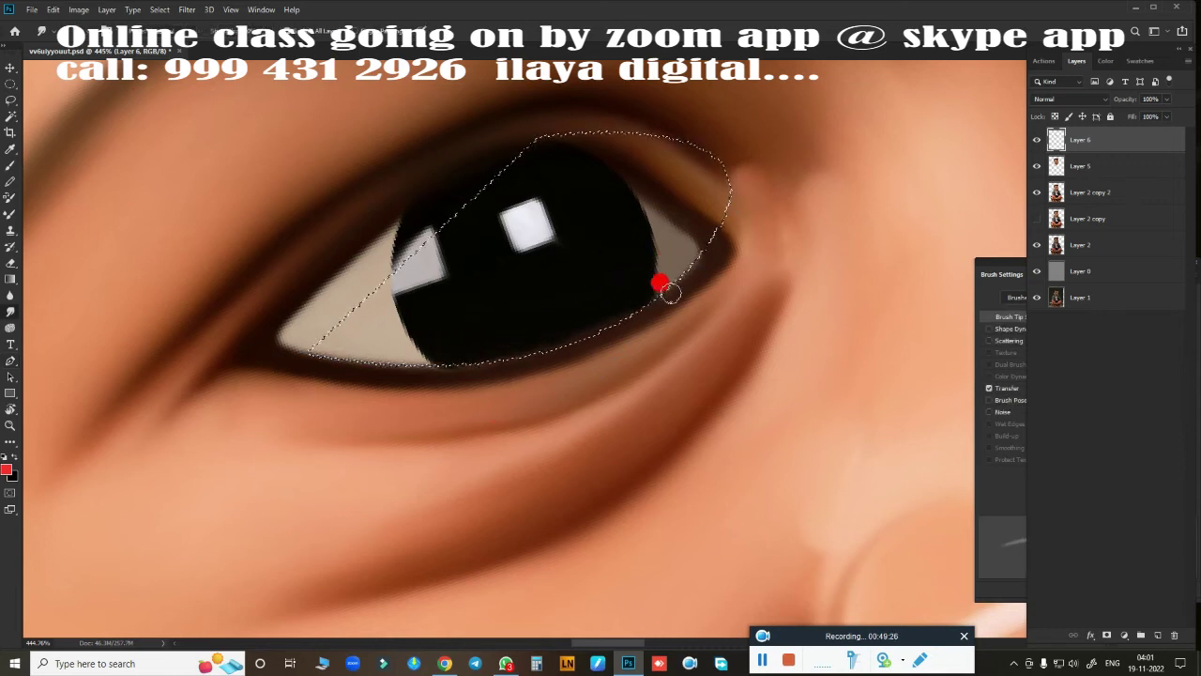
key(ctrl+d)
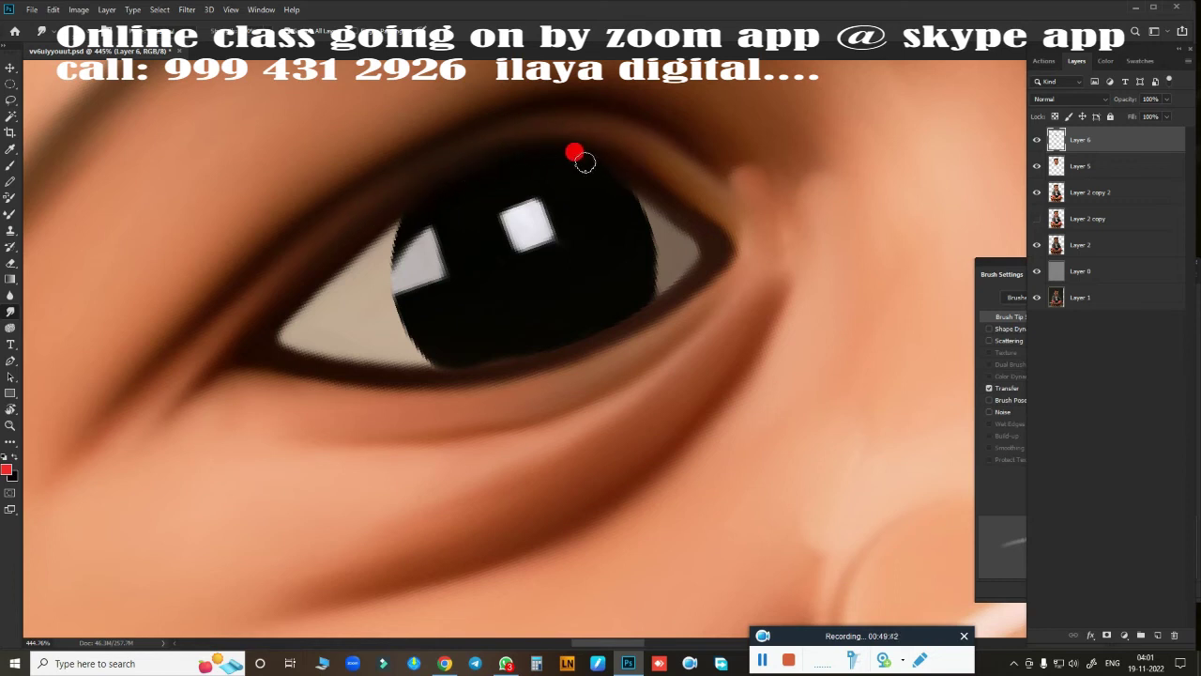
key(b)
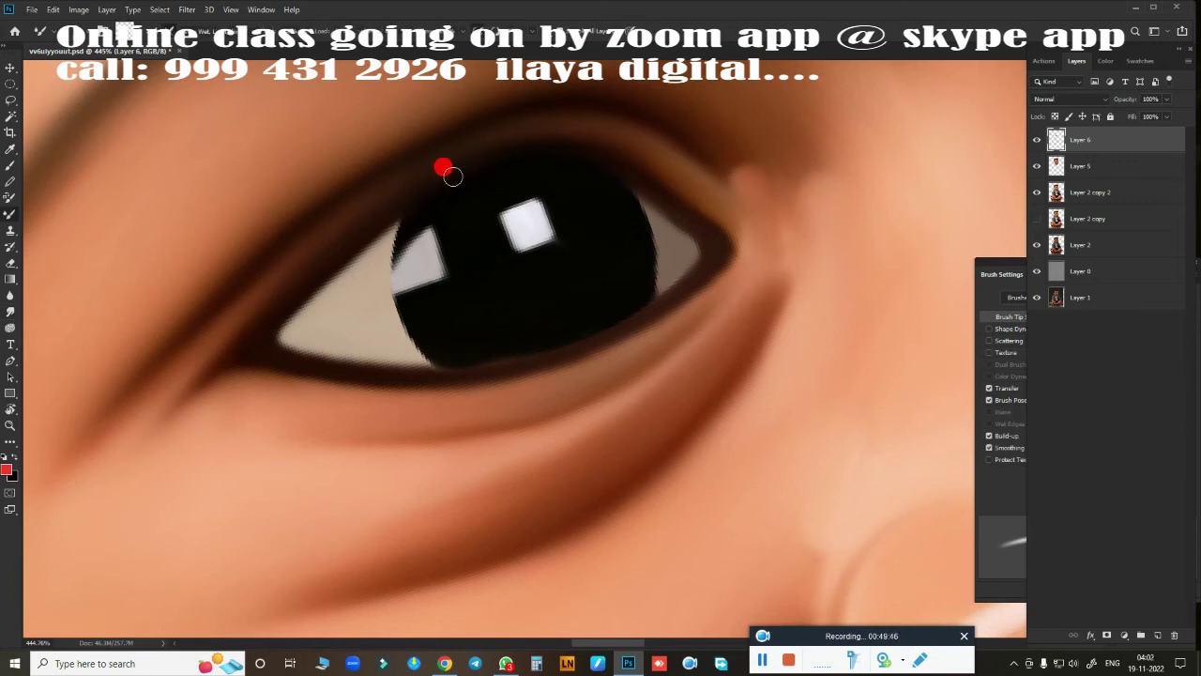
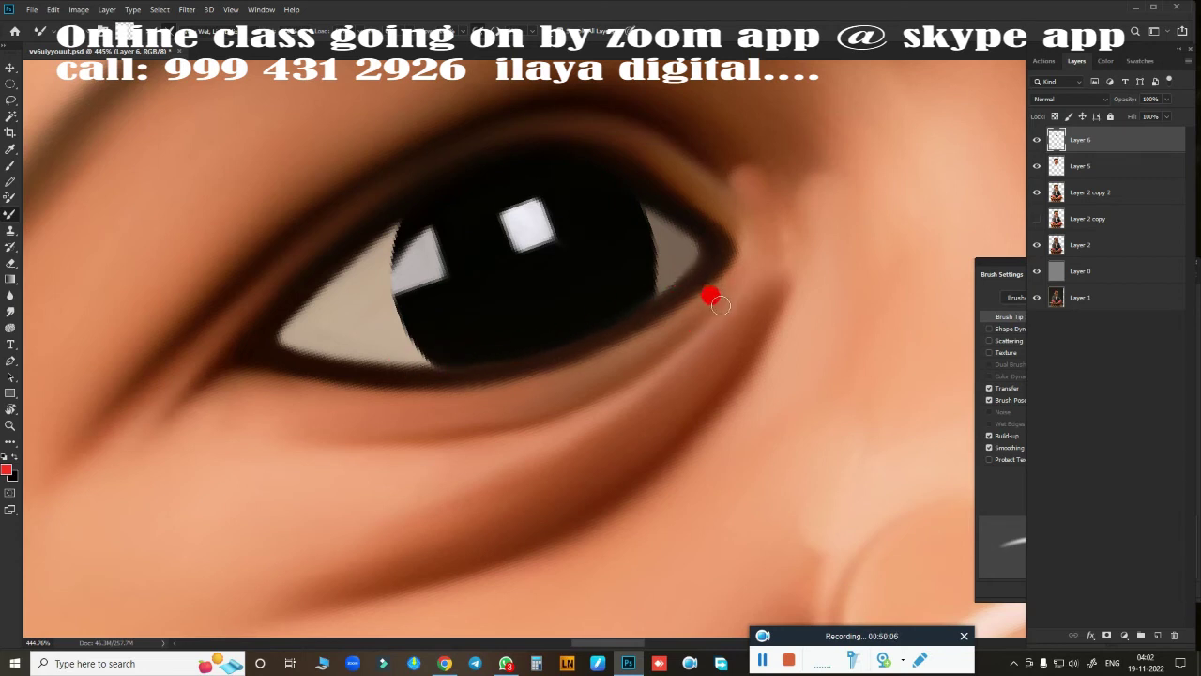
Smudge the red mark in the eye's inner corner using an 8–9 px Smudge brush.
key(r)
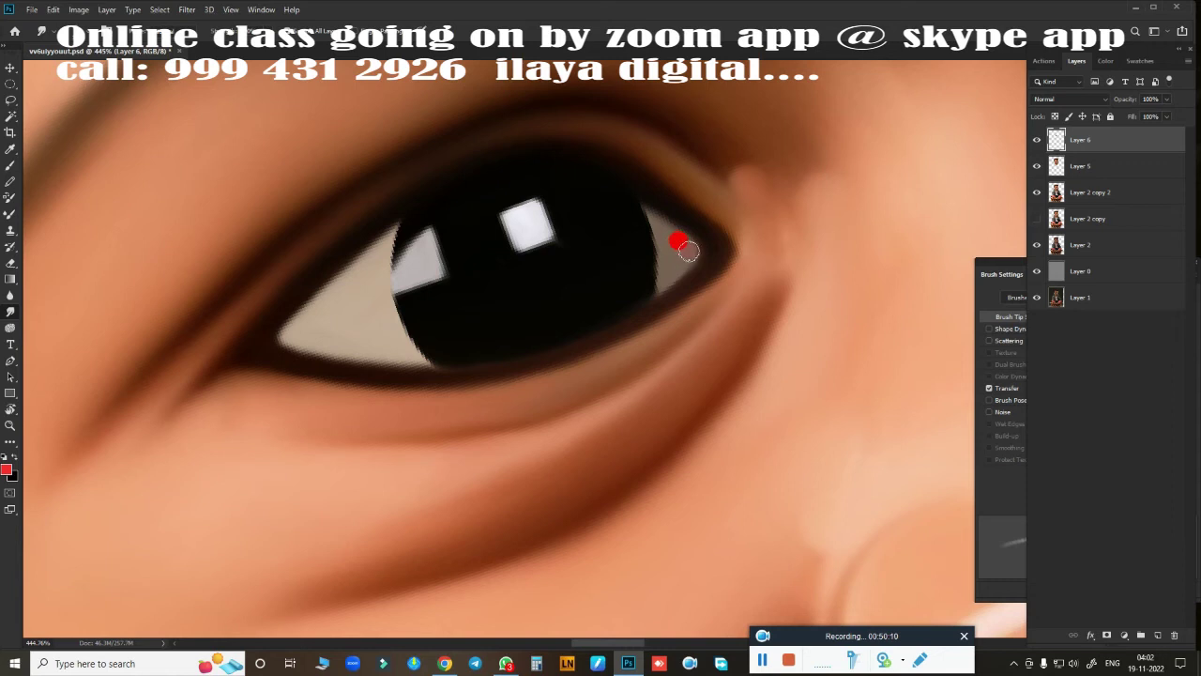
click(989, 388)
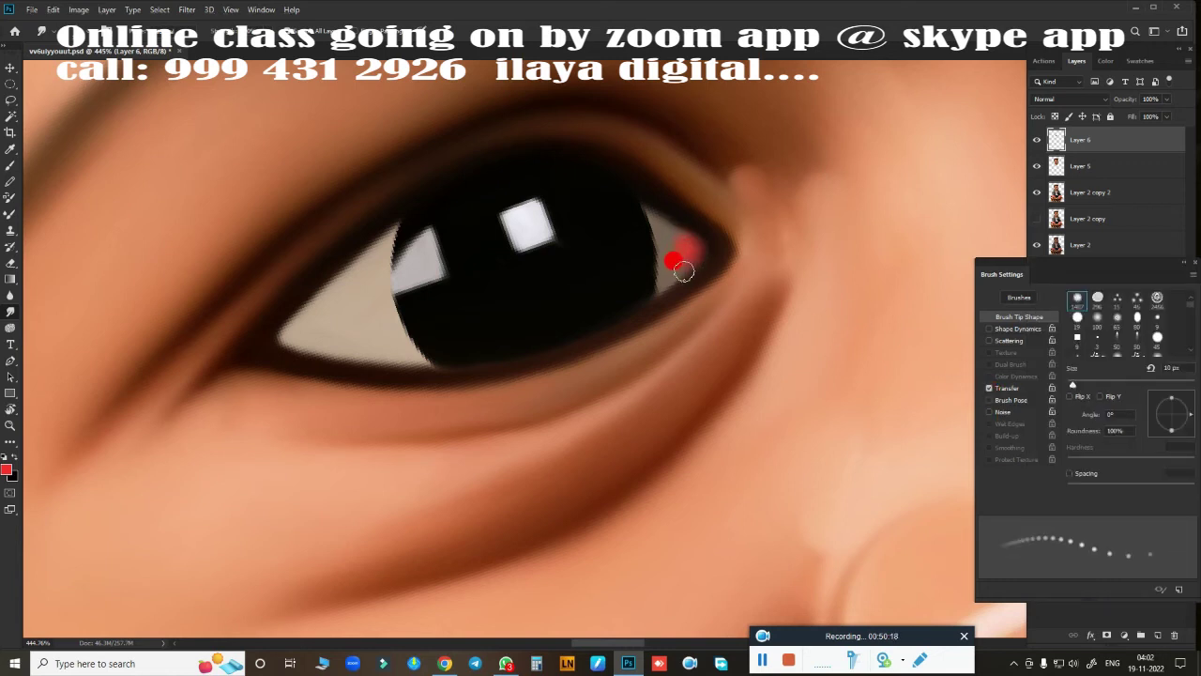
drag(683, 271, 674, 240)
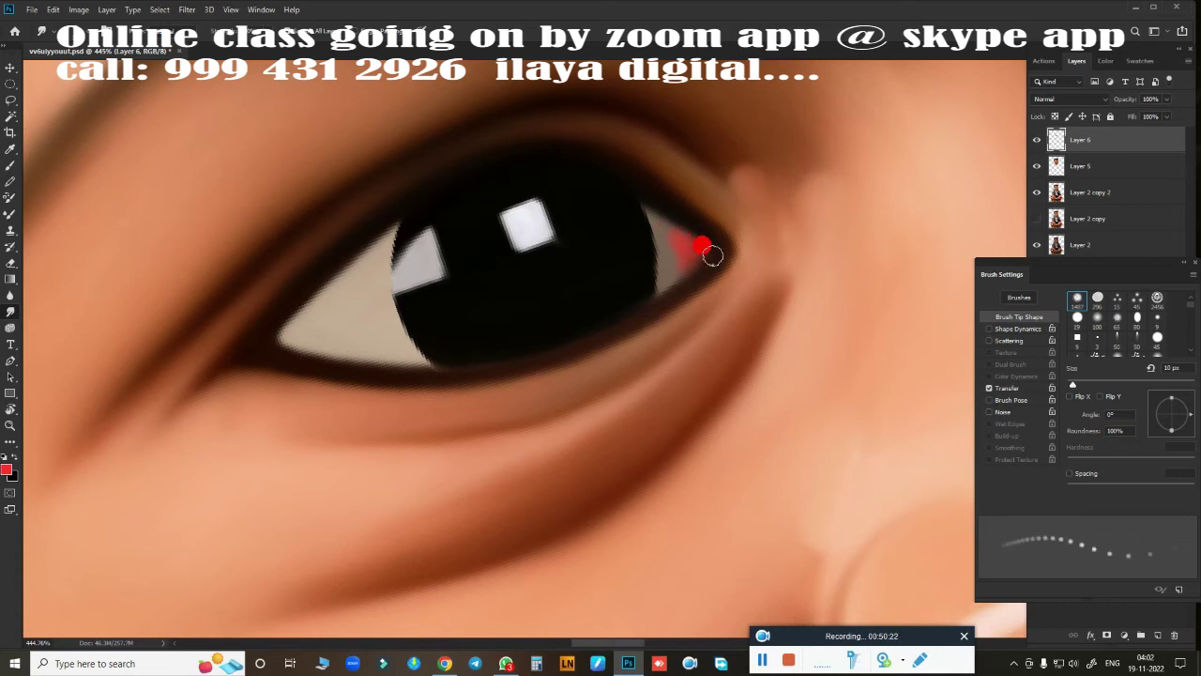
key(bracketleft)
key(bracketleft)
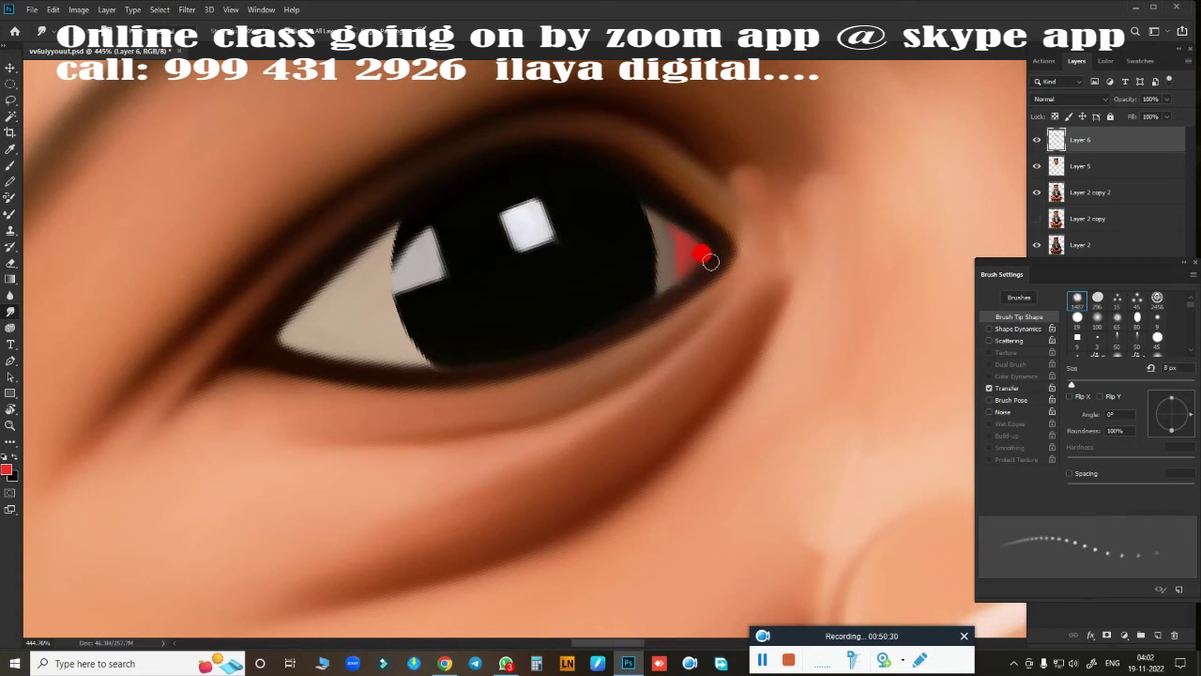
key(bracketright)
key(bracketright)
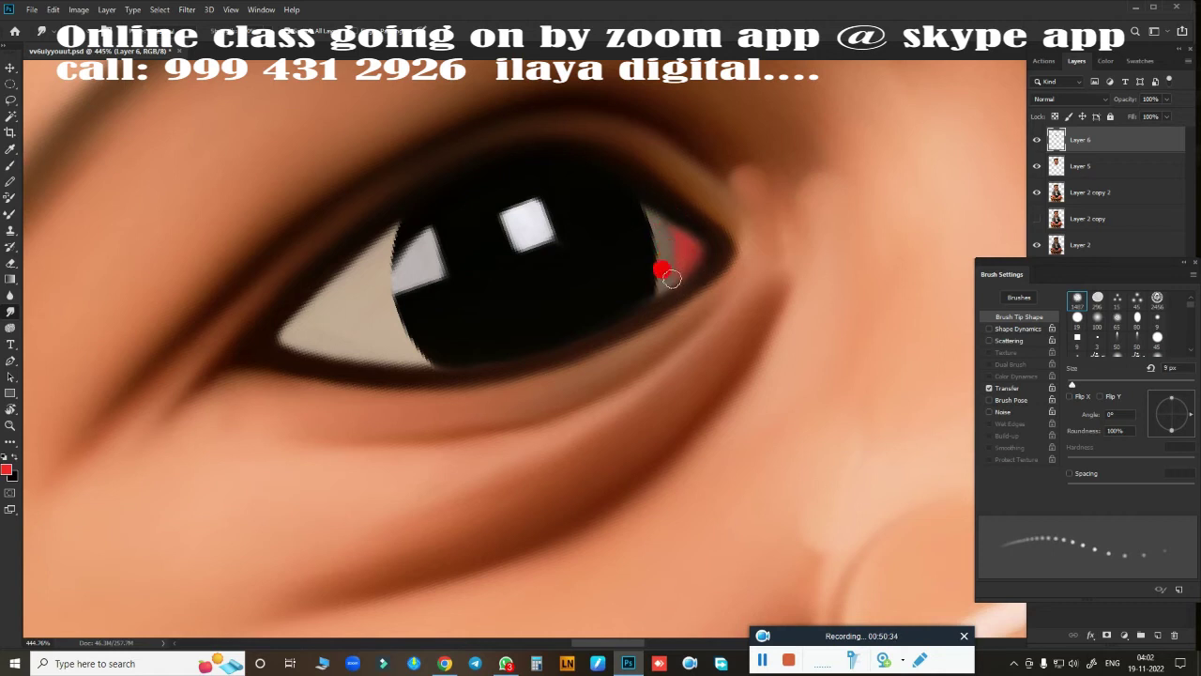
Delete Layer 5 and select Layer 2 copy 2.
scroll(734, 323, down, 6)
scroll(563, 413, up, 1)
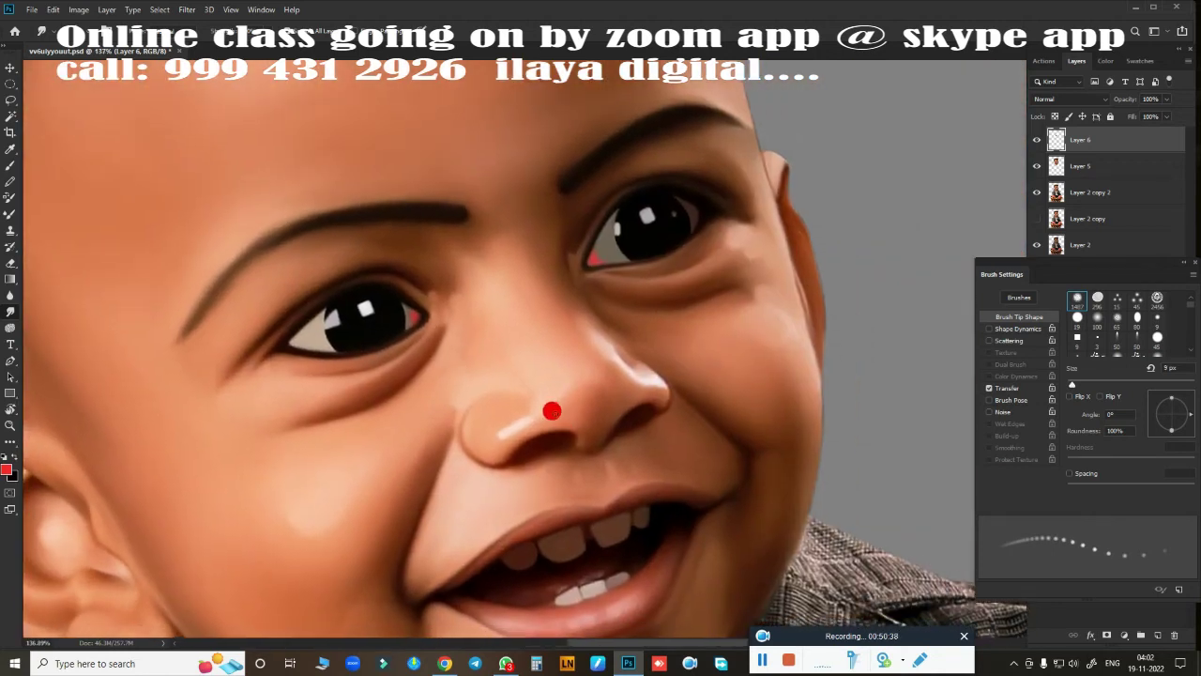
scroll(692, 328, down, 3)
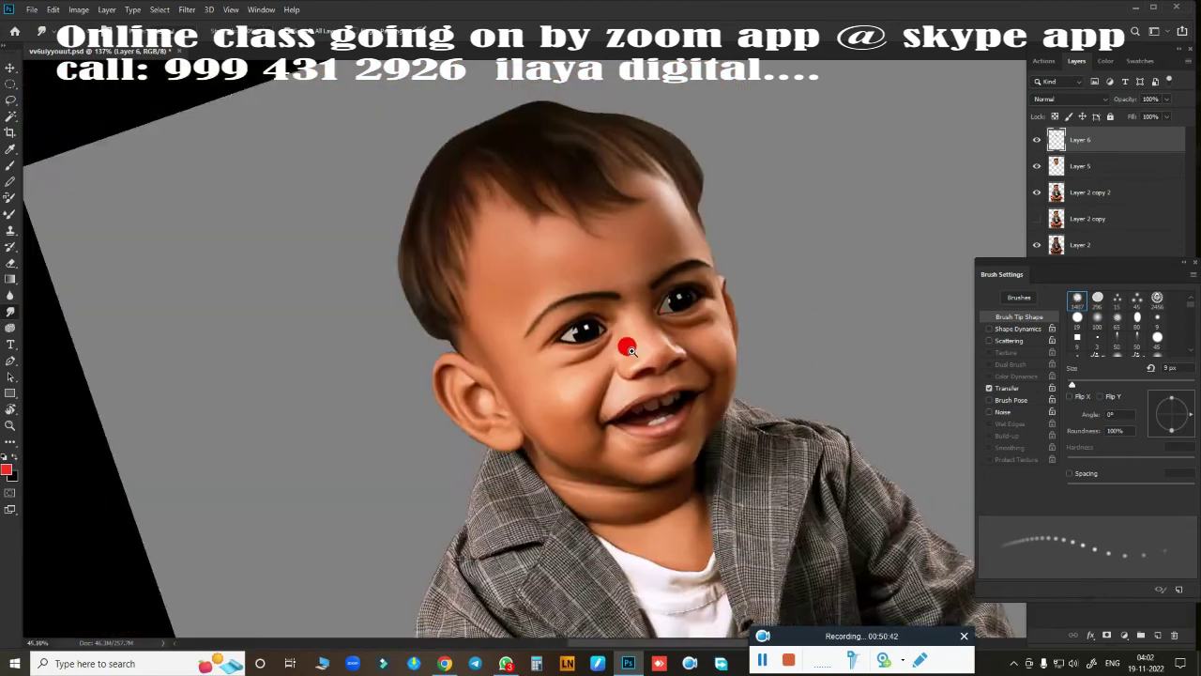
scroll(657, 348, down, 2)
scroll(723, 327, down, 1)
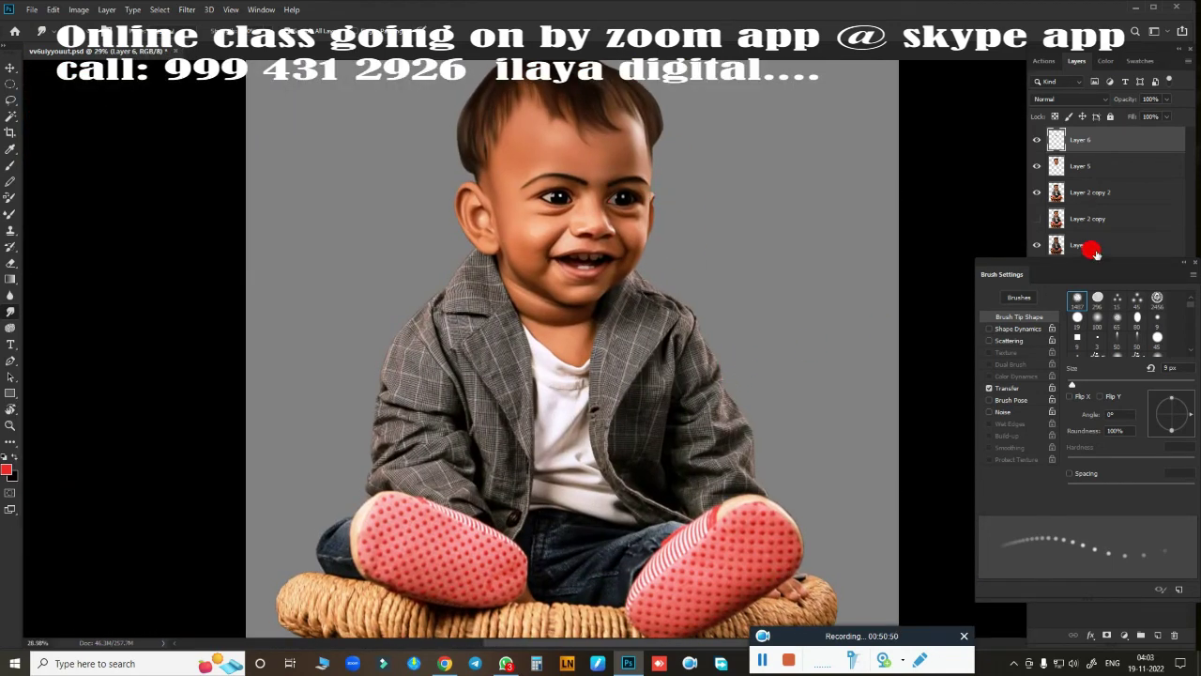
click(1084, 166)
key(Delete)
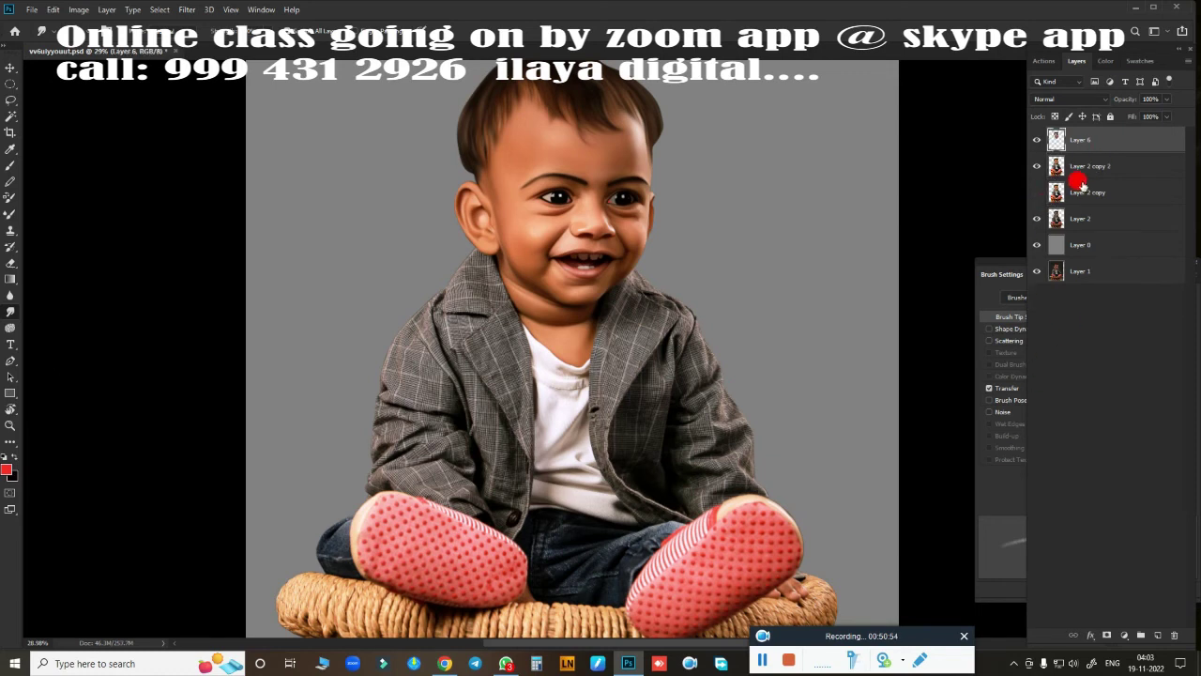
ctrl+click(1084, 169)
click(1096, 174)
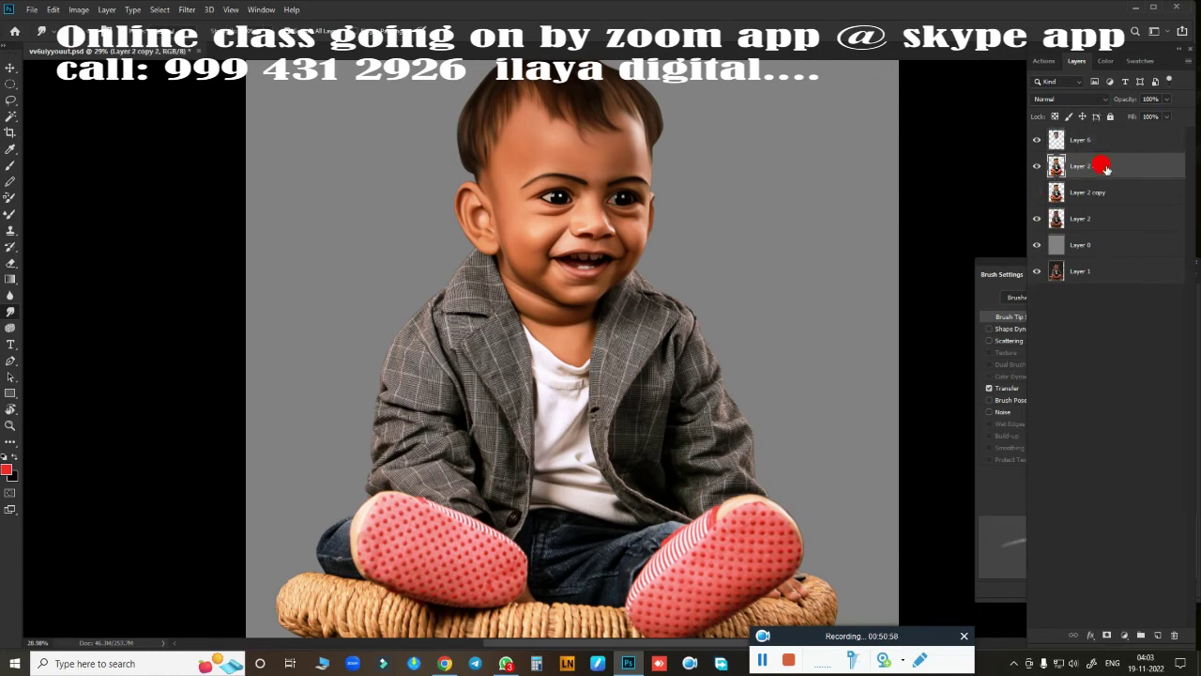
In Curves, darken the RGB shadows and push the Blue highlights and shadows.
key(ctrl+m)
mouse_move(830, 283)
mouse_down()
mouse_move(846, 284)
mouse_move(846, 252)
mouse_up()
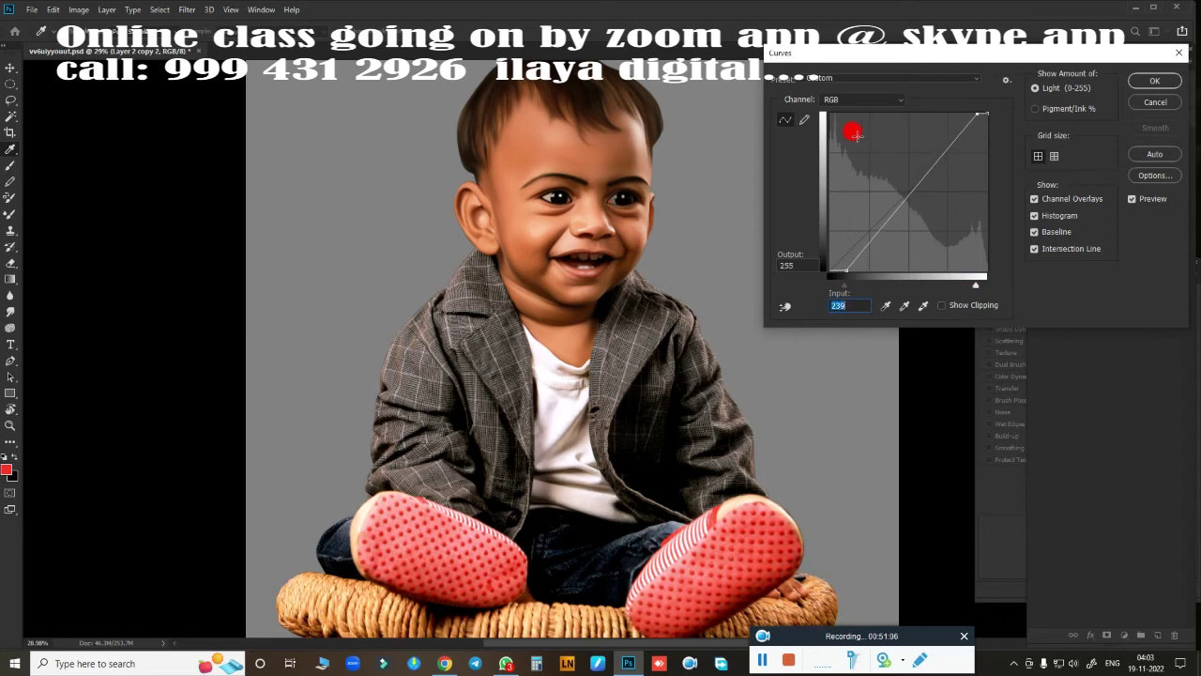
click(862, 99)
click(848, 139)
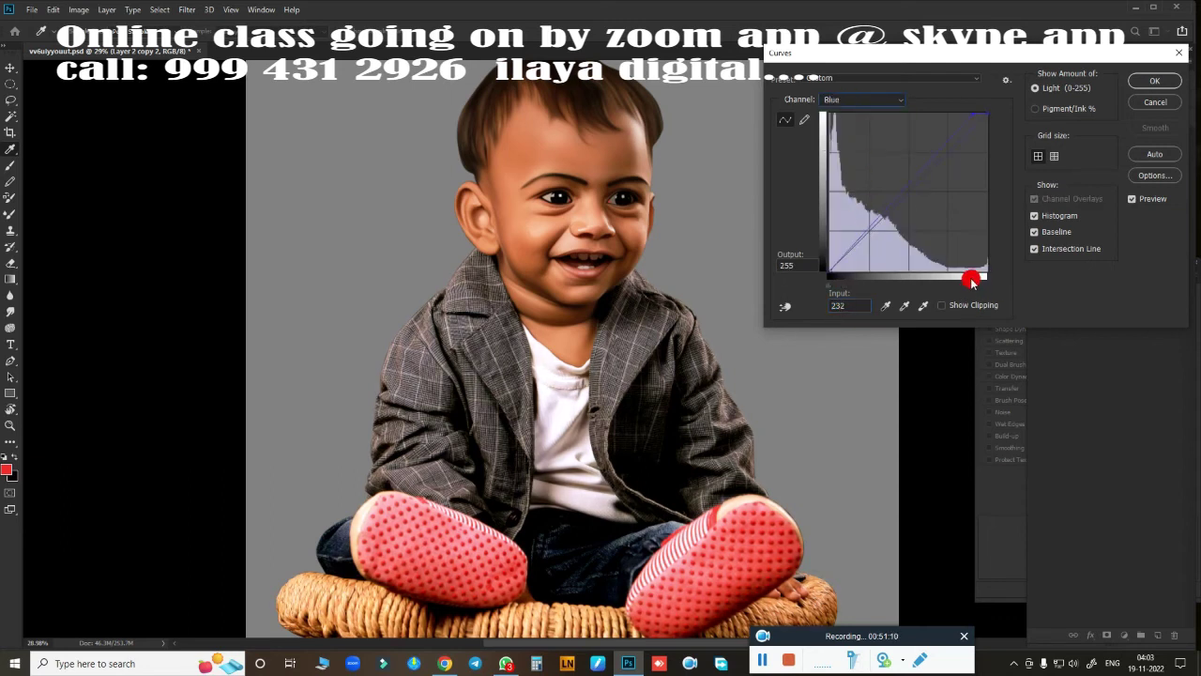
drag(972, 282, 957, 287)
mouse_move(827, 286)
mouse_down()
mouse_move(864, 282)
mouse_move(851, 279)
mouse_up()
Brighten the Green highlights and cut green from the shadows to turn the jacket purple.
click(861, 99)
click(848, 125)
drag(985, 282, 970, 286)
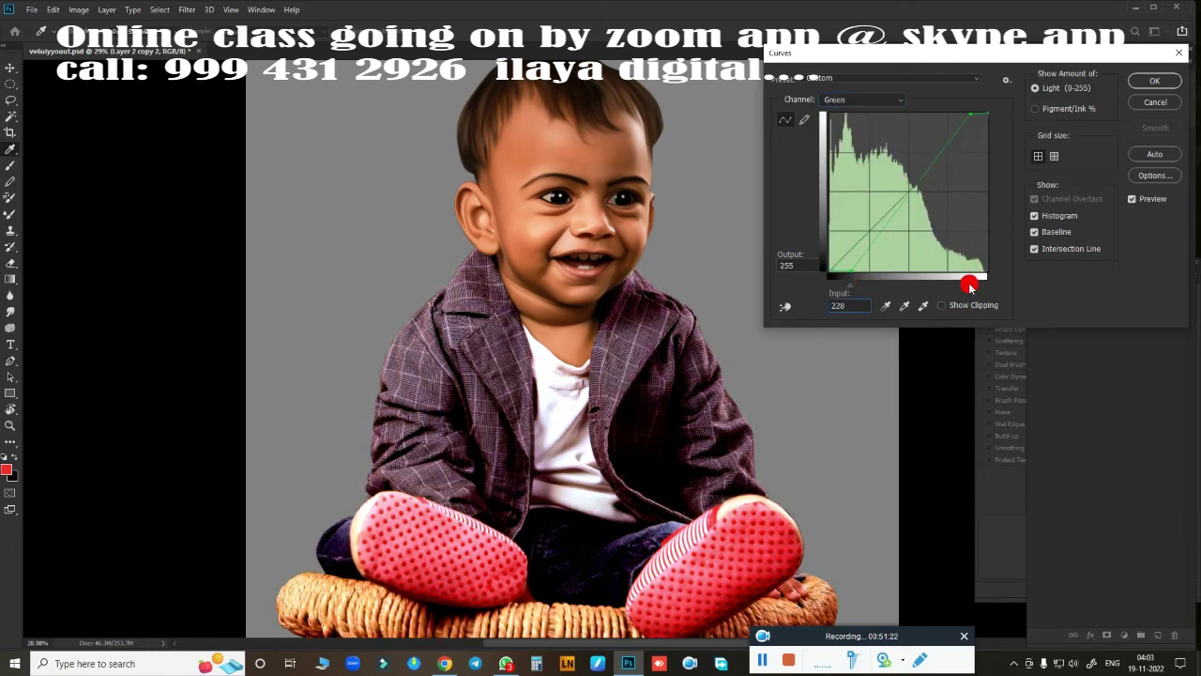
mouse_move(851, 290)
mouse_down()
mouse_move(866, 289)
mouse_move(827, 287)
mouse_move(866, 281)
mouse_move(852, 282)
mouse_up()
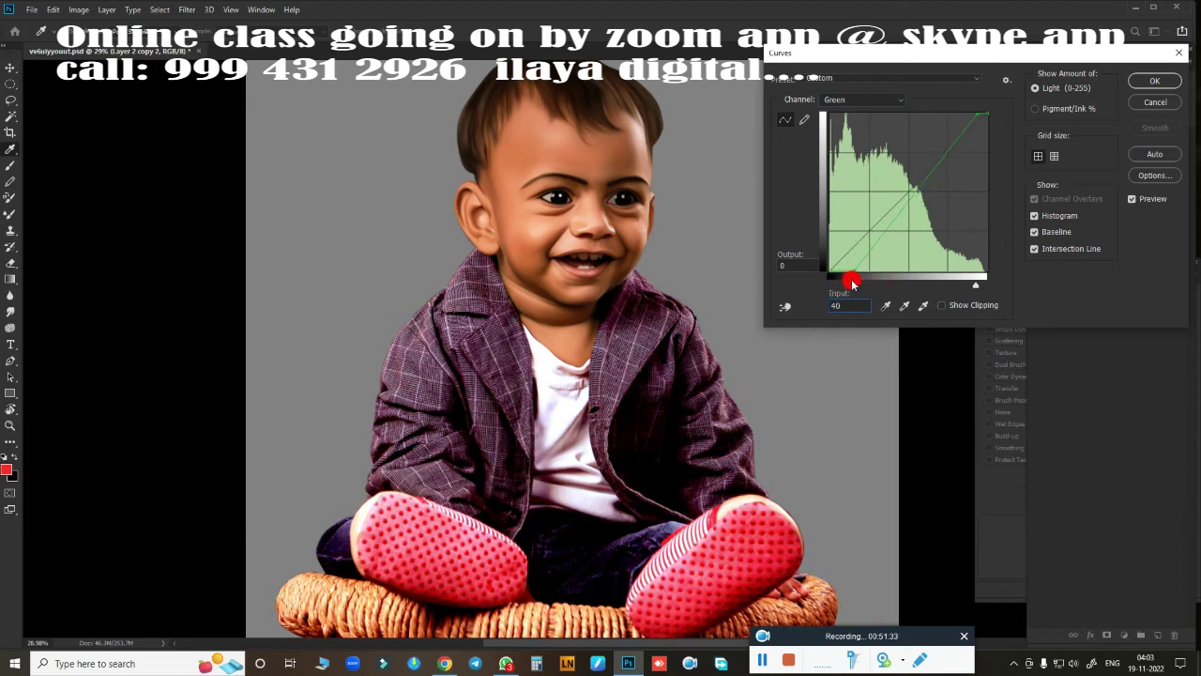
Brighten the Red highlights, deepen the red shadows, and apply the Curves adjustment.
click(891, 101)
click(882, 132)
click(887, 101)
click(884, 114)
drag(978, 284, 953, 288)
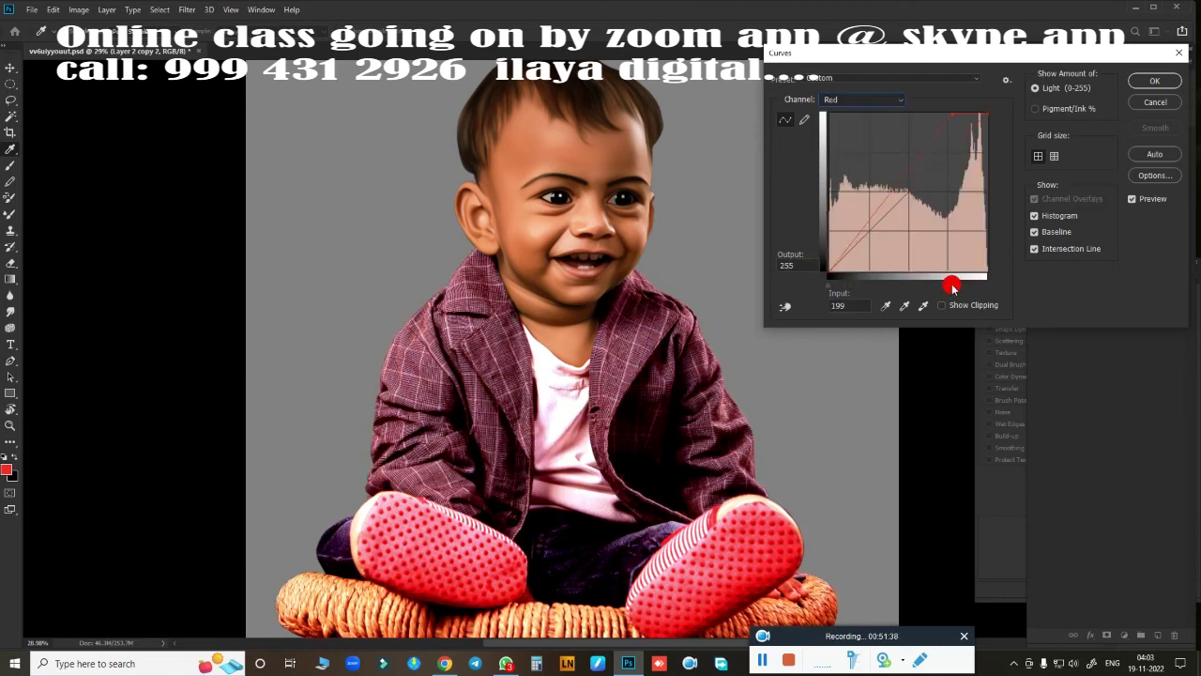
drag(828, 284, 846, 282)
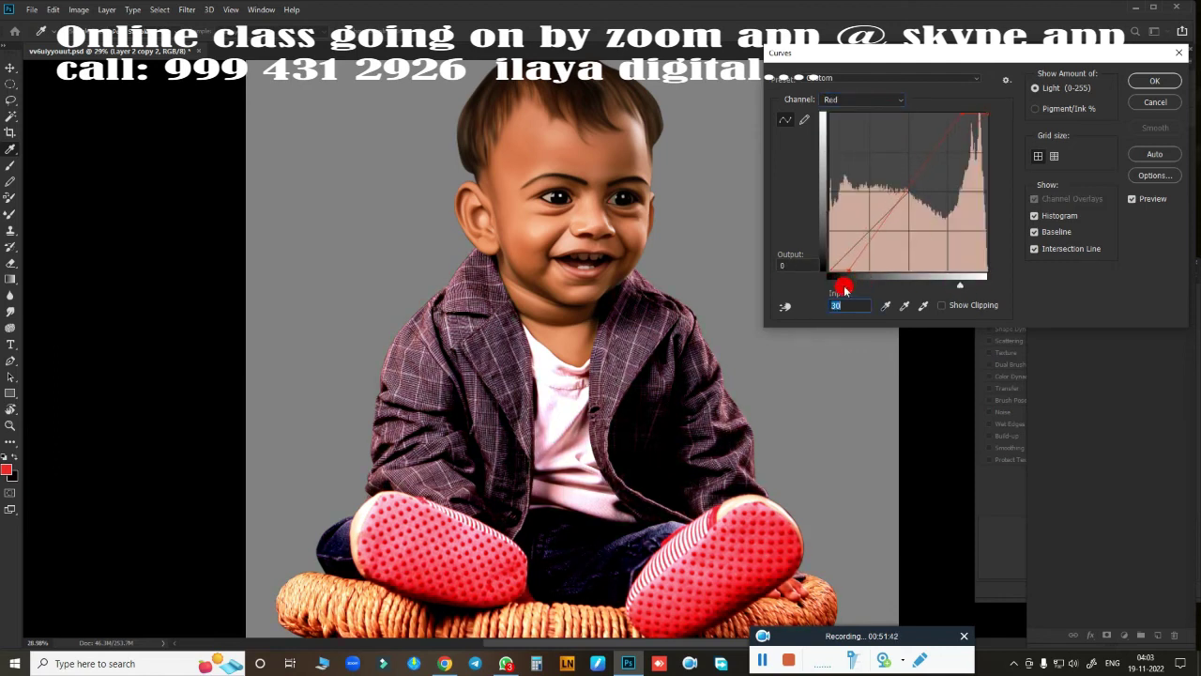
click(854, 103)
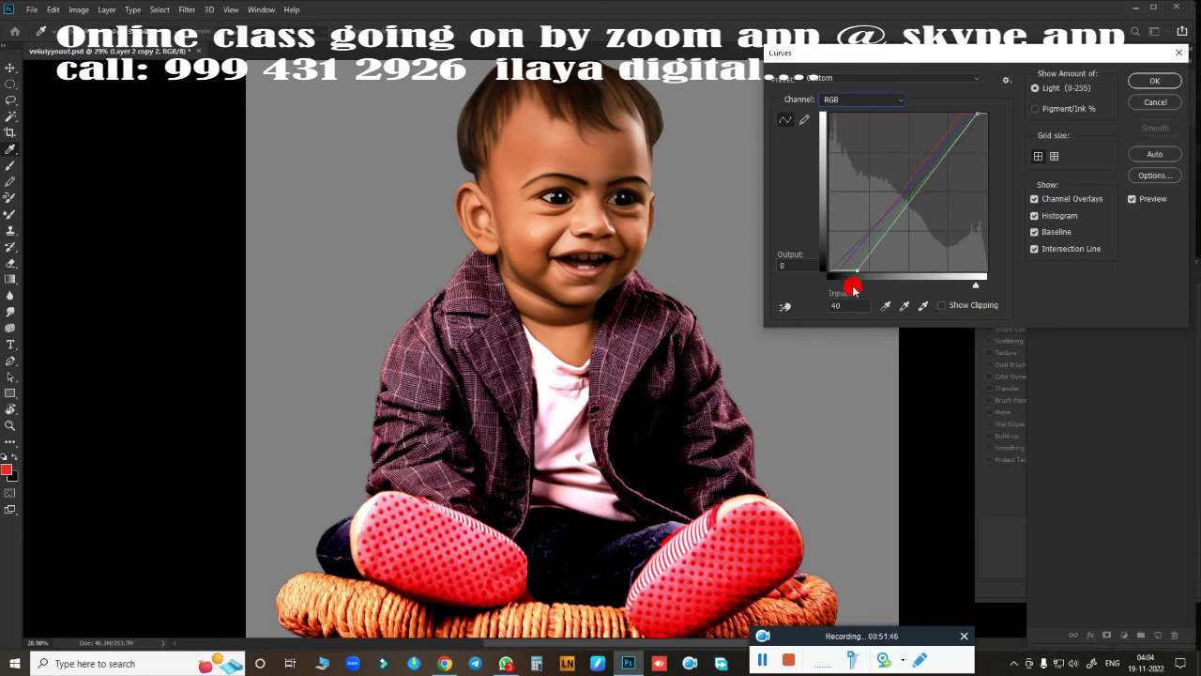
click(1154, 80)
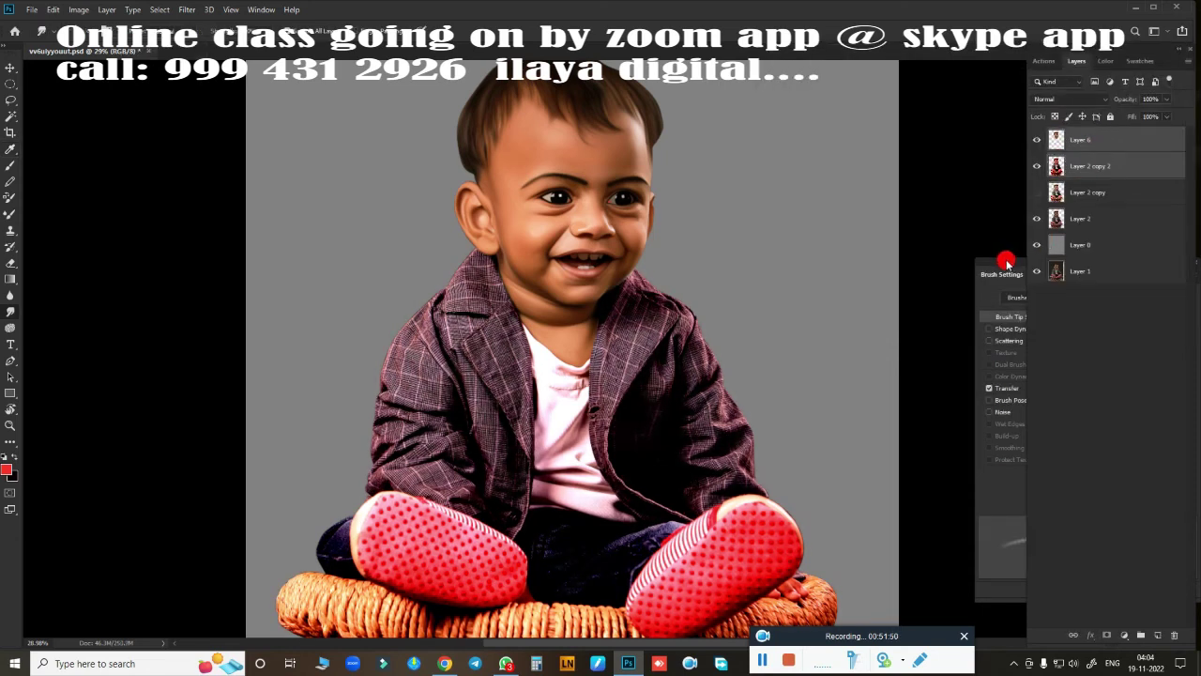
Merge Layer 2 copy 2 into Layer 6 and duplicate Layer 6.
key(ctrl+e)
scroll(797, 328, down, 3)
scroll(733, 288, up, 3)
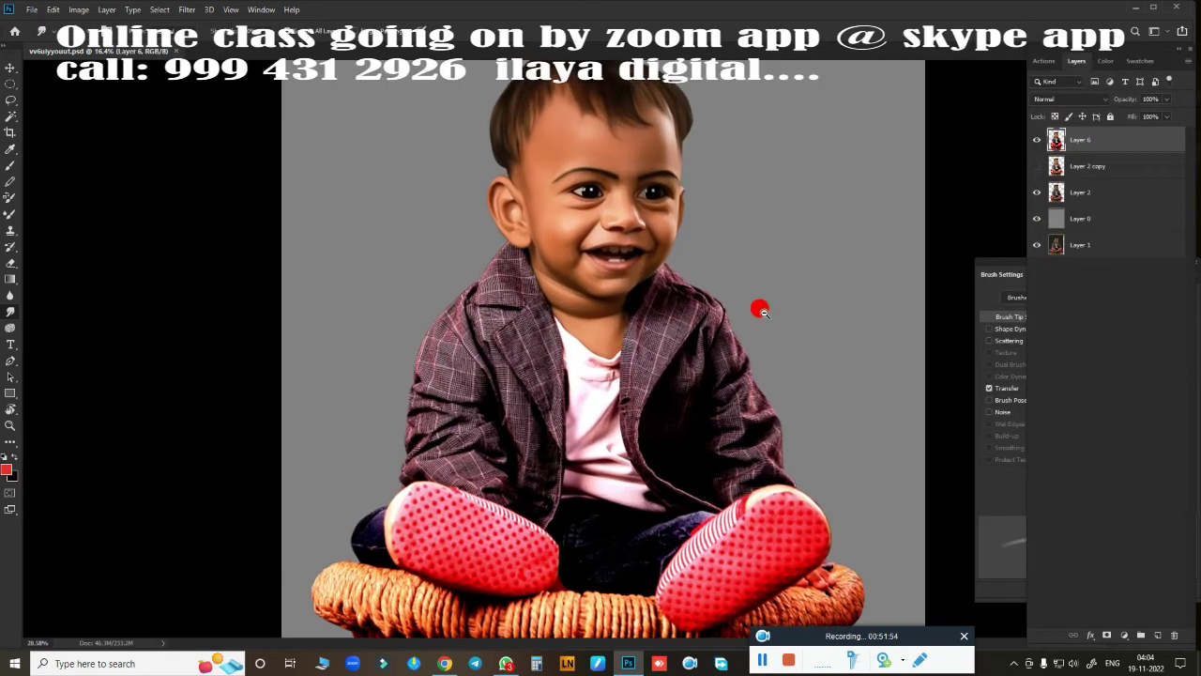
scroll(729, 302, up, 2)
scroll(729, 302, down, 2)
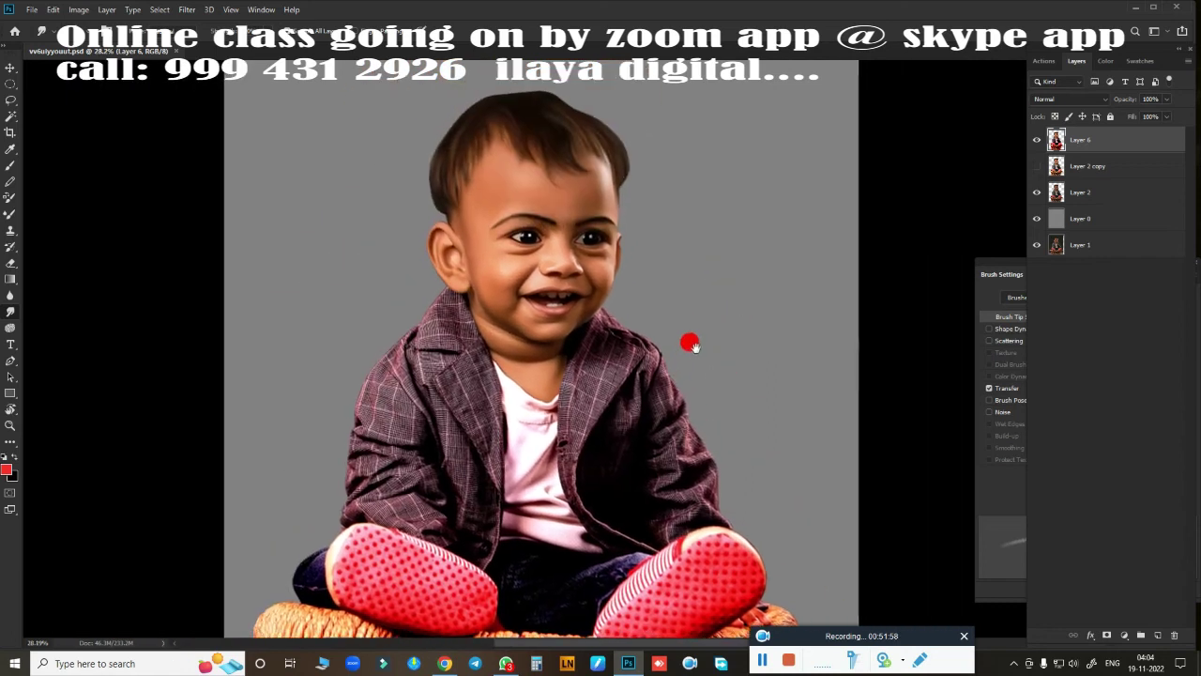
key(ctrl+j)
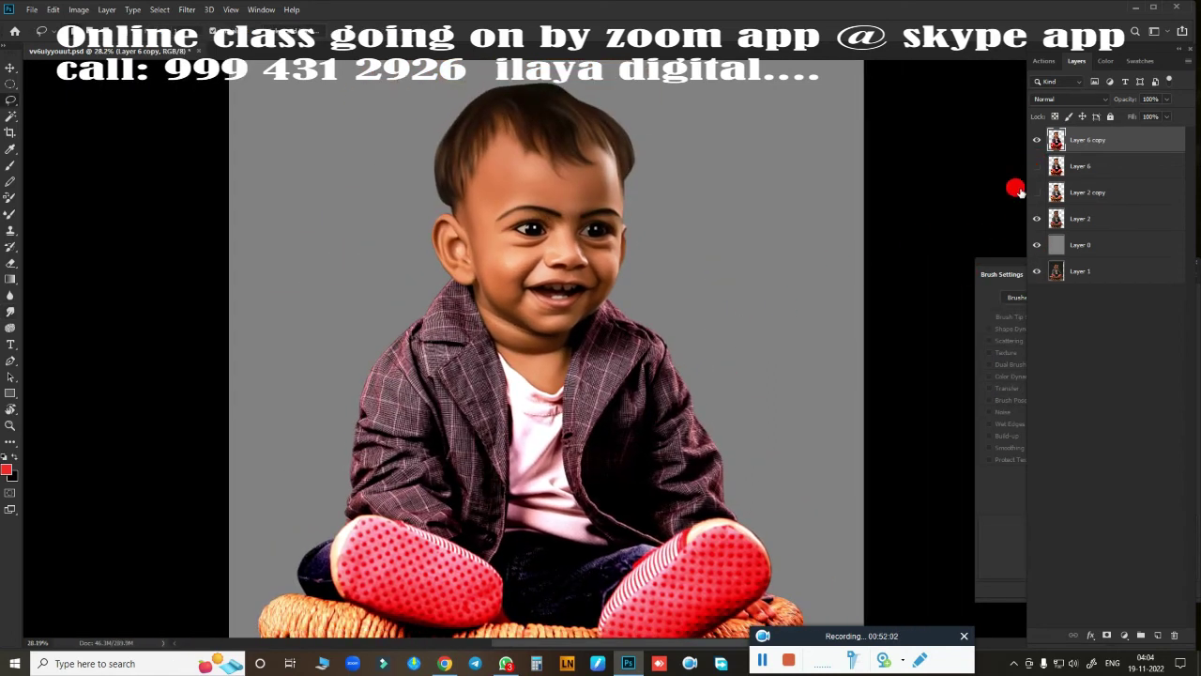
Lasso the child's head, feather the selection, and copy it to new Layer 7.
scroll(628, 201, up, 1)
scroll(673, 225, up, 1)
scroll(689, 259, up, 1)
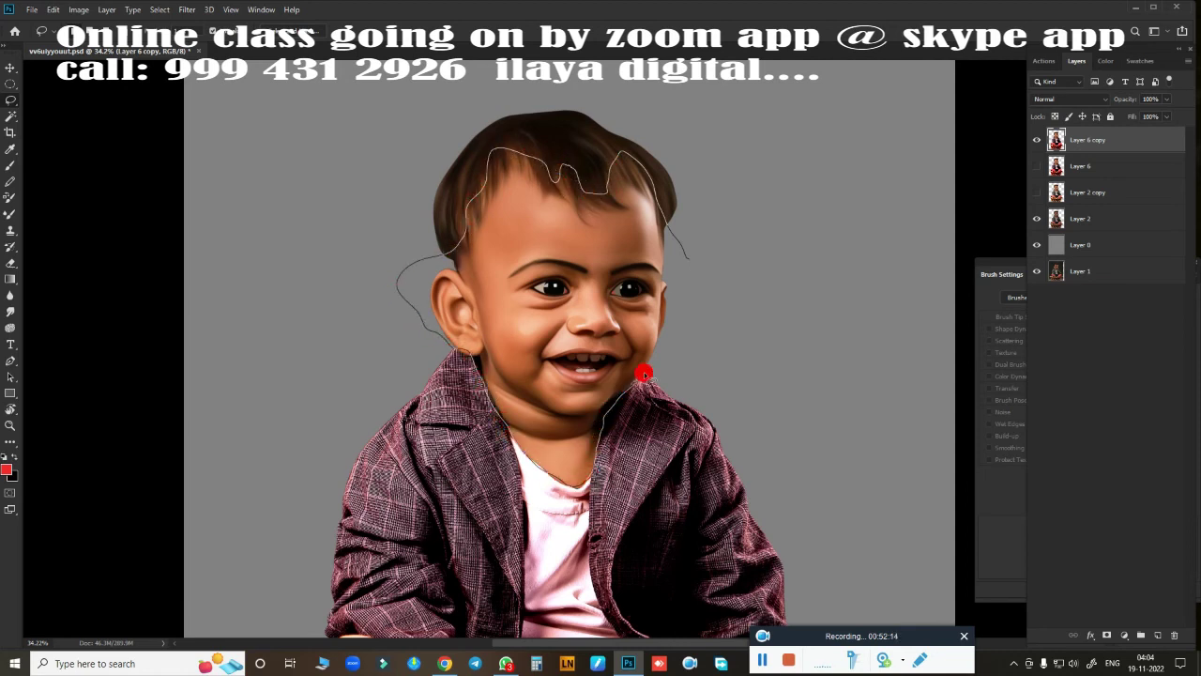
drag(643, 374, 703, 274)
key(shift+F6)
key(Return)
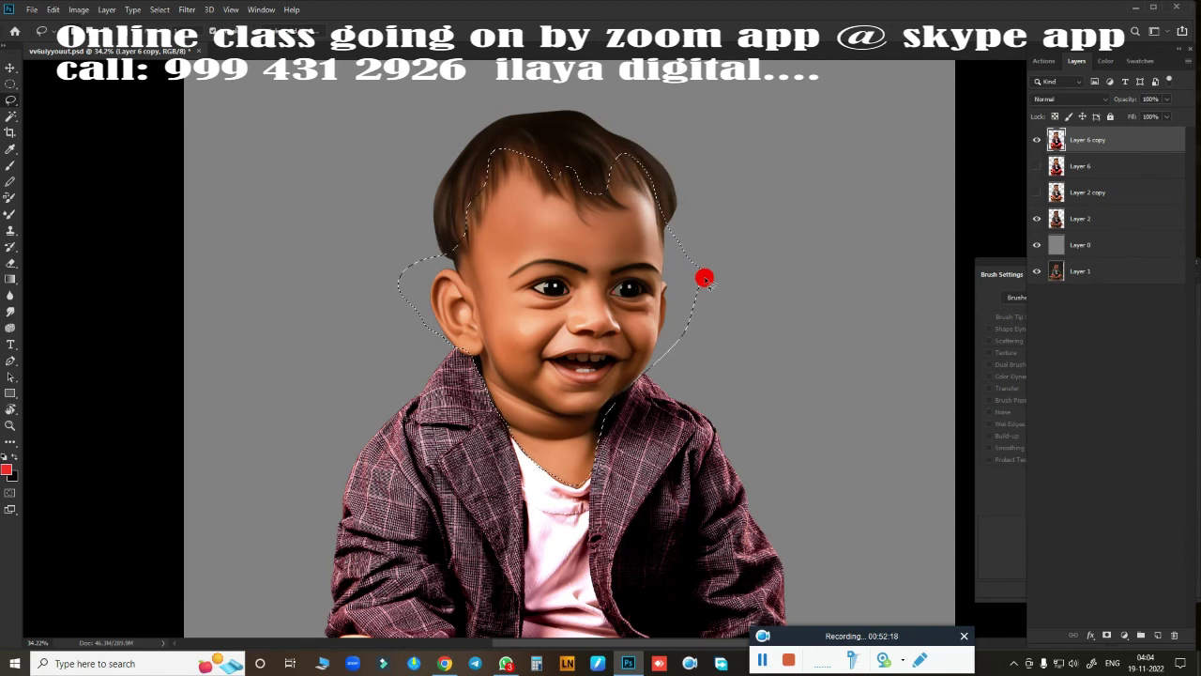
key(ctrl+j)
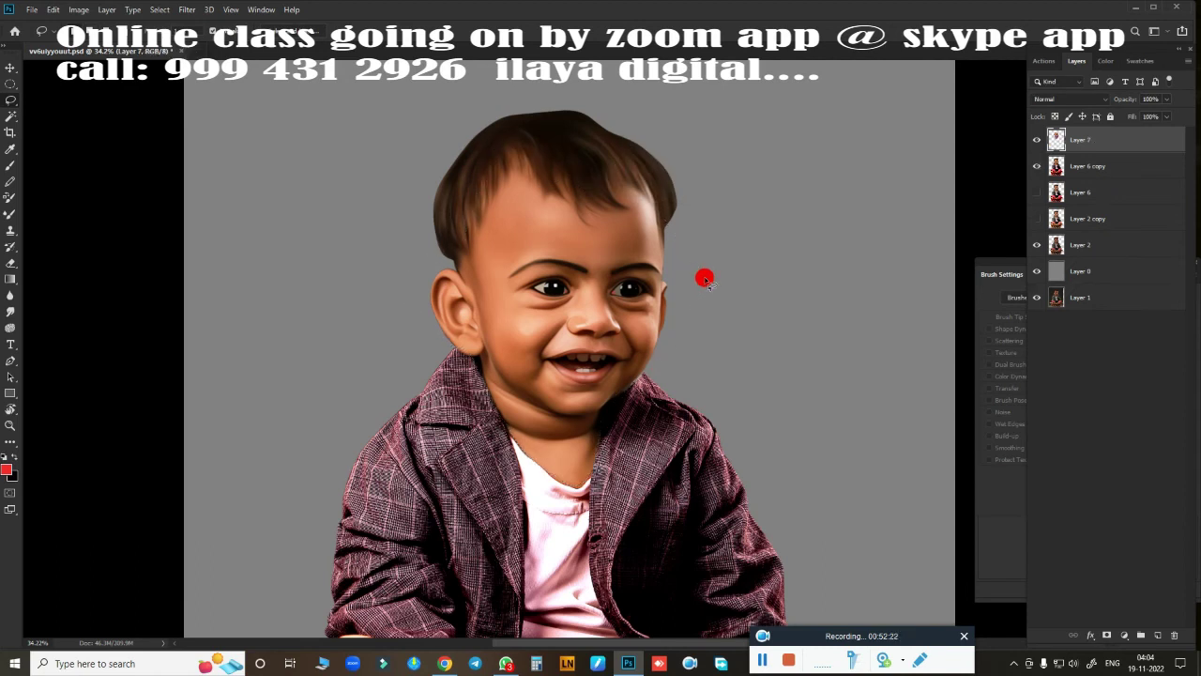
Boost the layer with a slightly warmer Hue/Saturation adjustment.
key(ctrl+u)
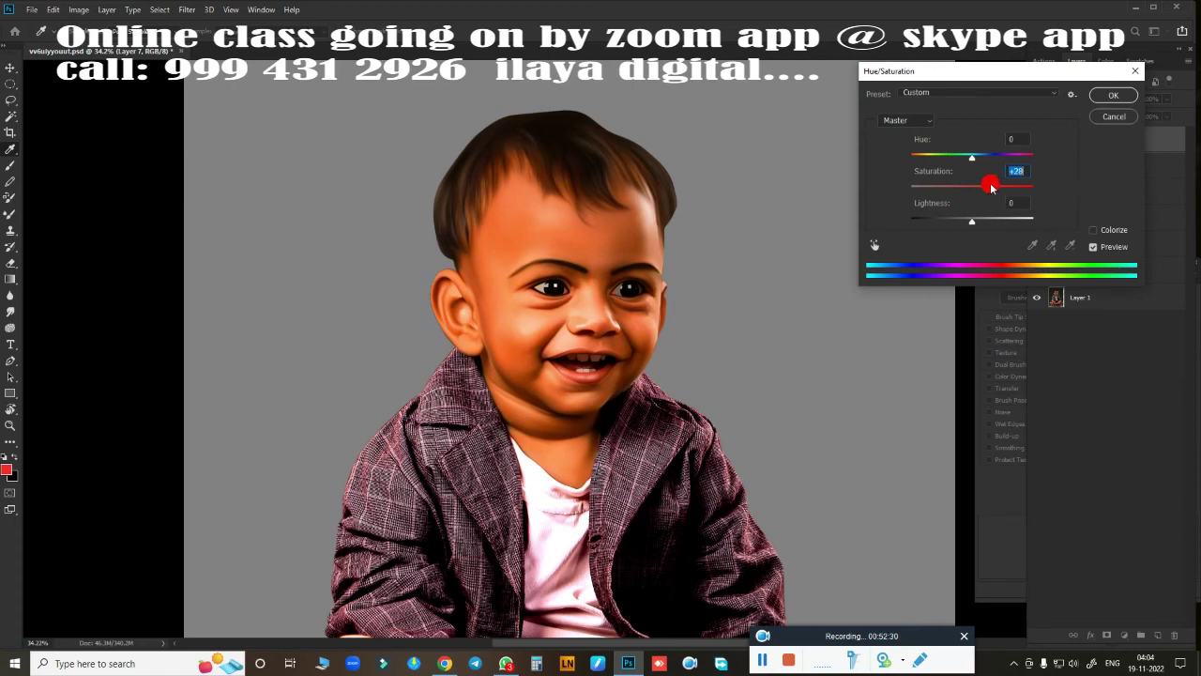
drag(977, 162, 975, 161)
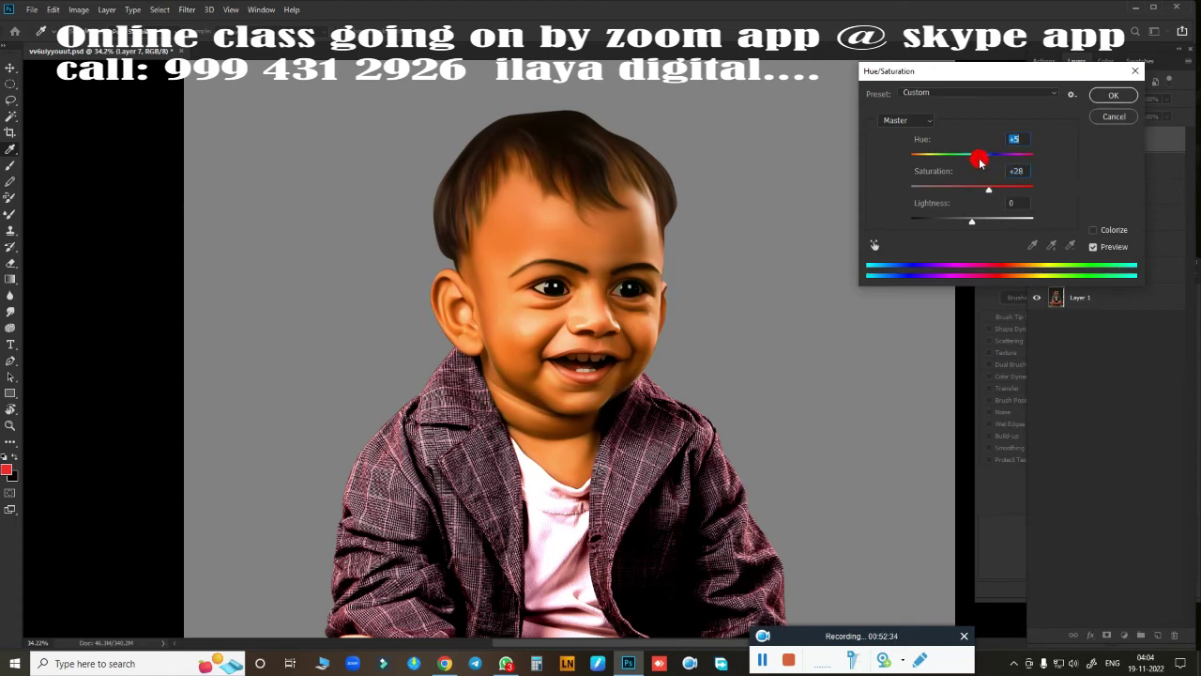
scroll(831, 319, up, 2)
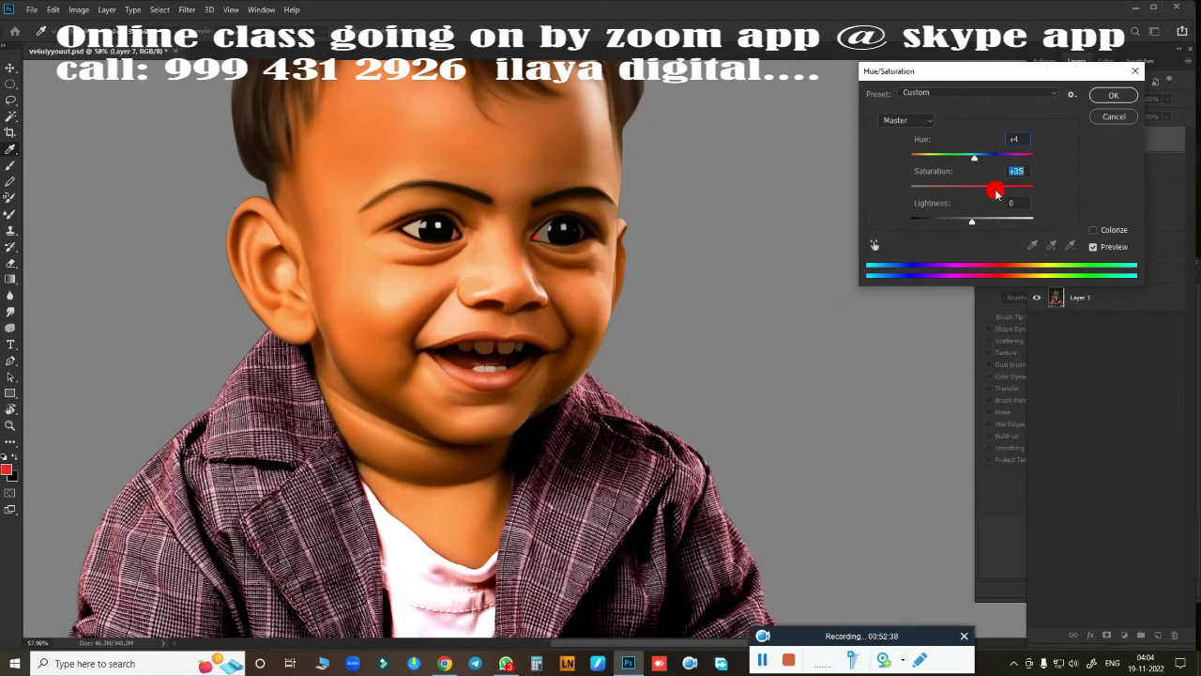
click(1113, 95)
key(ctrl+b)
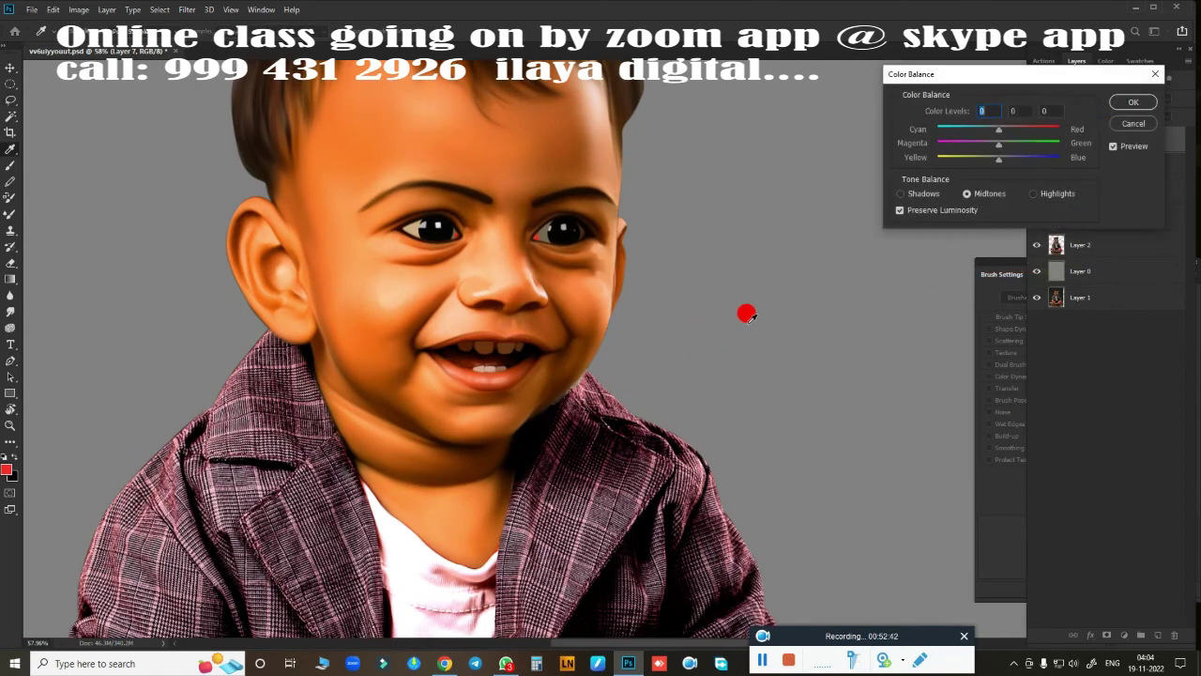
click(1131, 124)
Select the Highlights via Color Range and shift them toward blue with Color Balance.
click(160, 10)
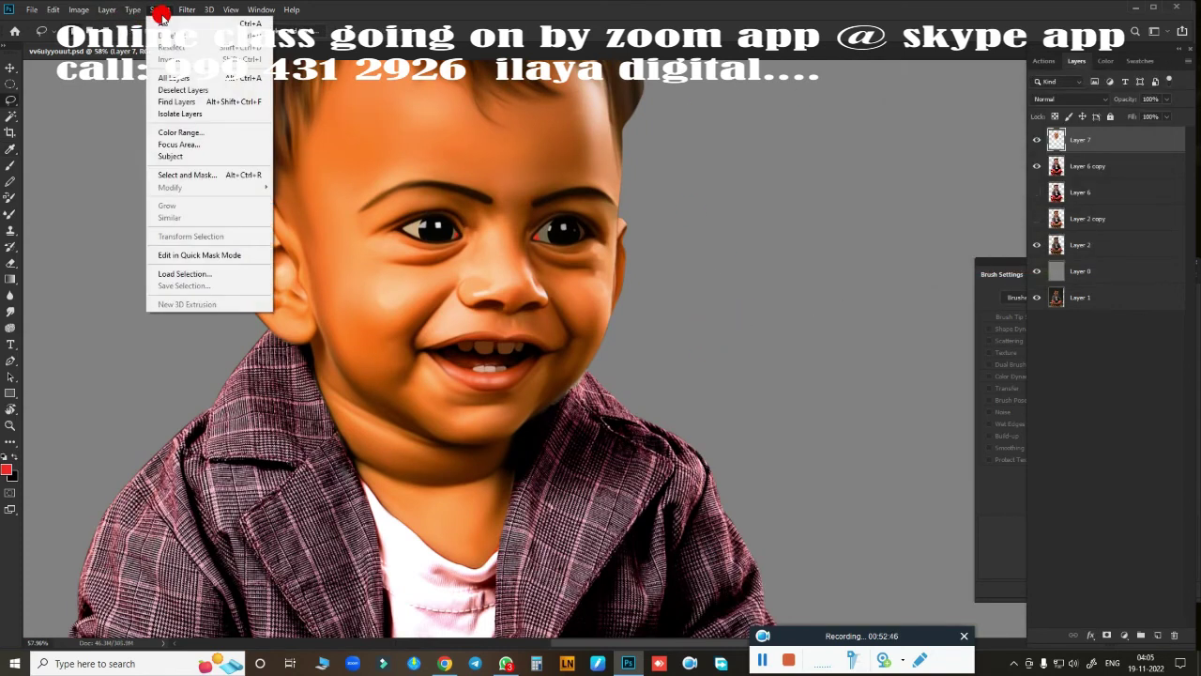
click(192, 125)
click(896, 82)
click(892, 200)
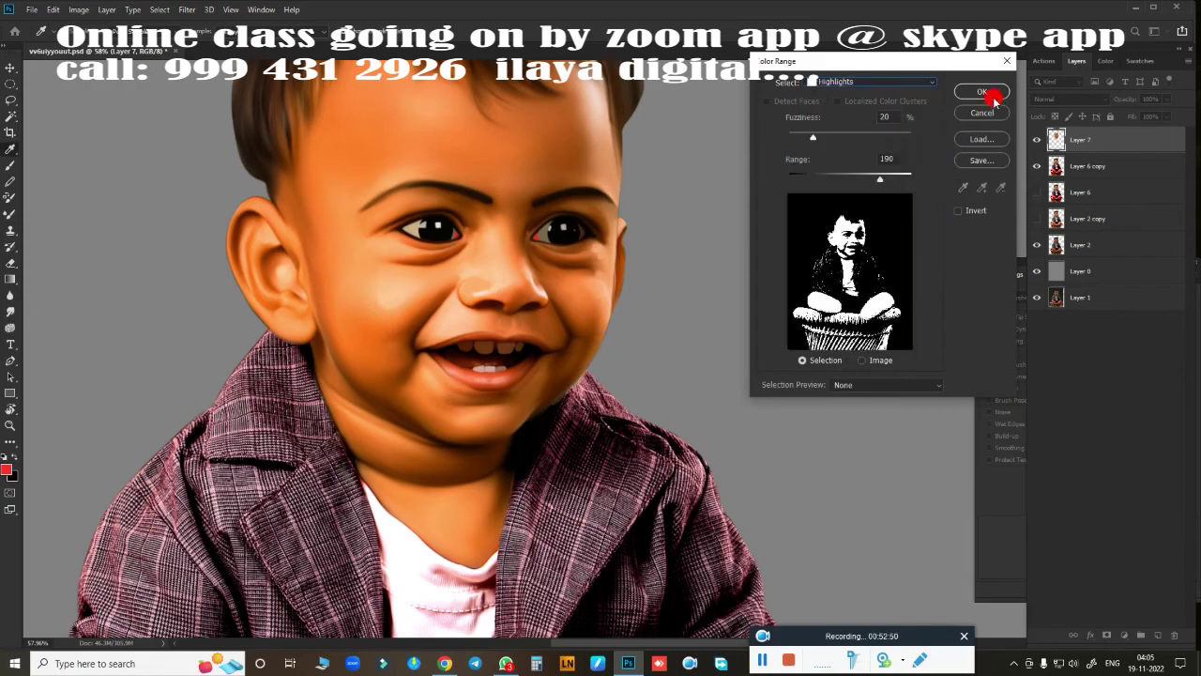
click(981, 91)
key(ctrl+b)
mouse_move(998, 159)
mouse_down()
mouse_move(1011, 159)
mouse_move(984, 143)
mouse_up()
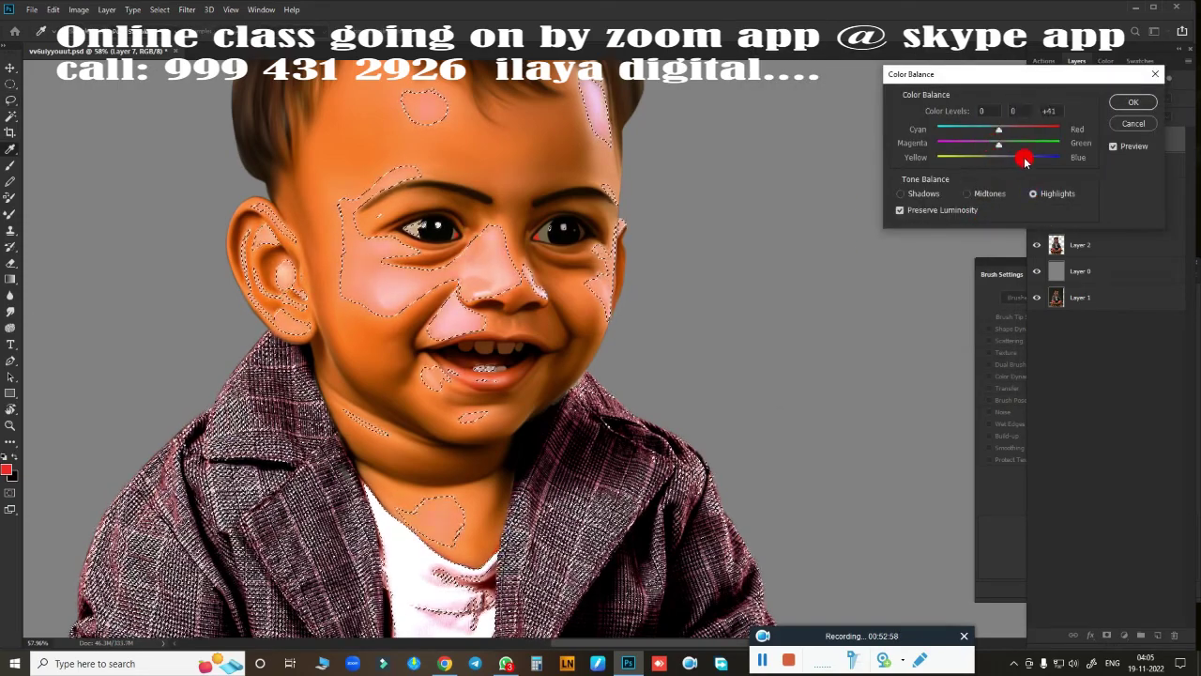
click(1133, 102)
key(ctrl+d)
Tweak whole-layer Color Balance, then set Curves black point 6, white point 239, Blue channel.
key(ctrl+b)
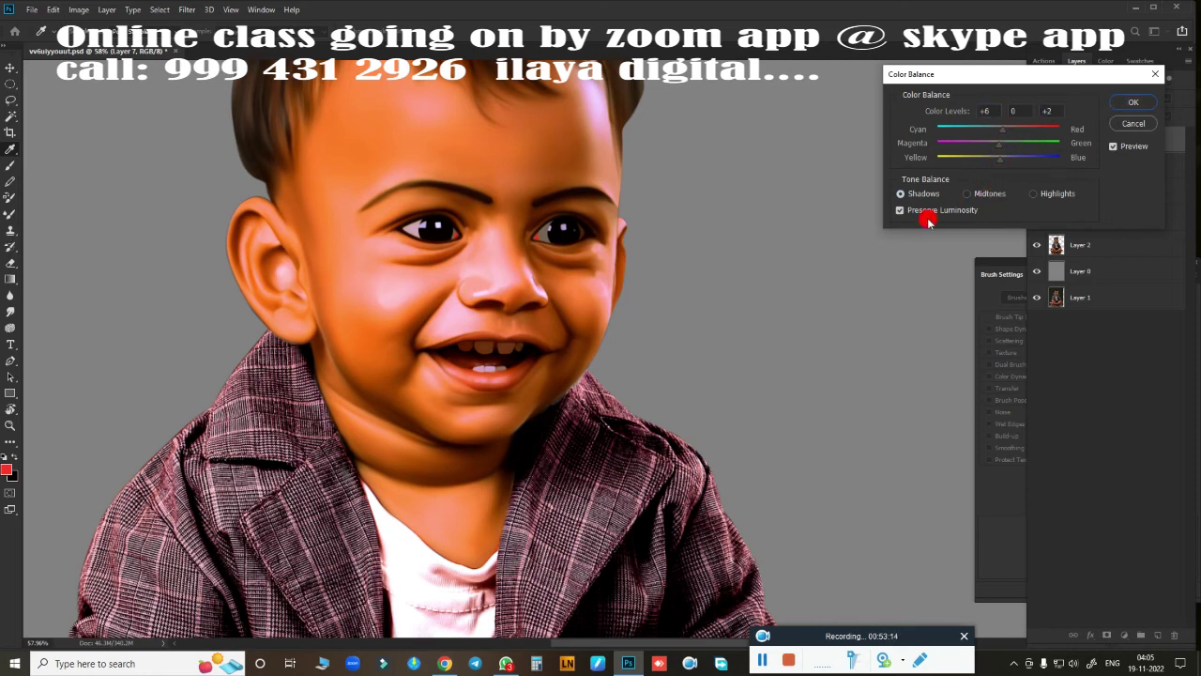
click(1137, 101)
key(ctrl+m)
drag(826, 284, 832, 286)
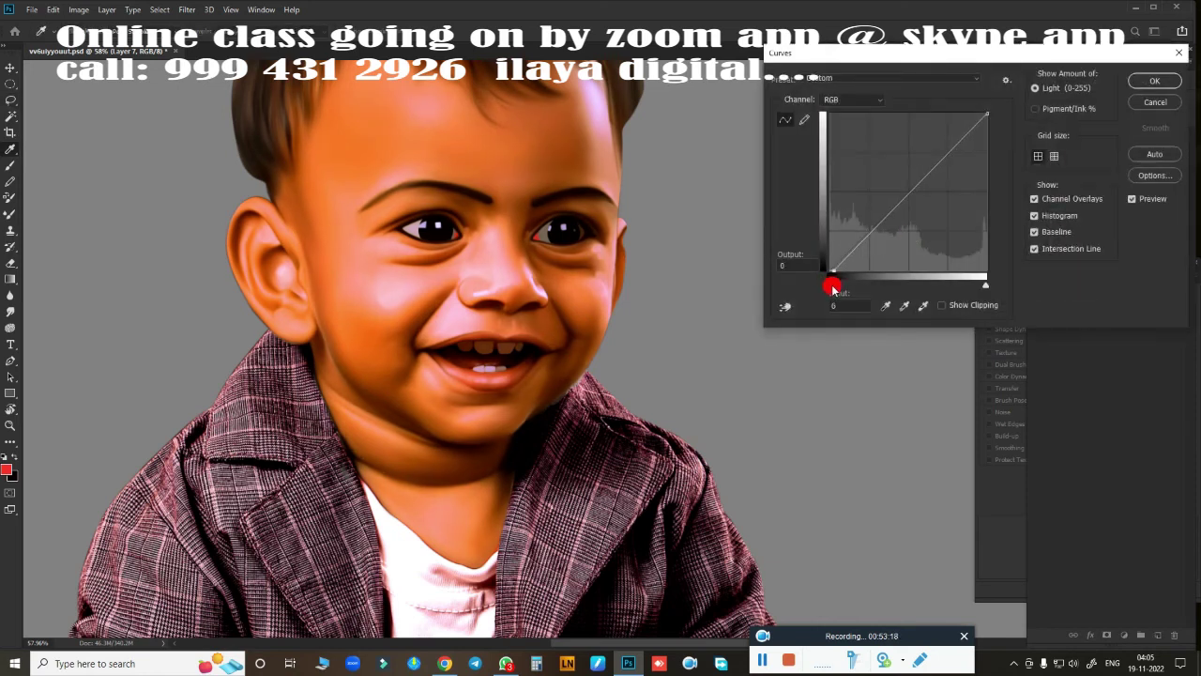
mouse_move(986, 288)
mouse_down()
mouse_move(969, 285)
mouse_move(977, 291)
mouse_up()
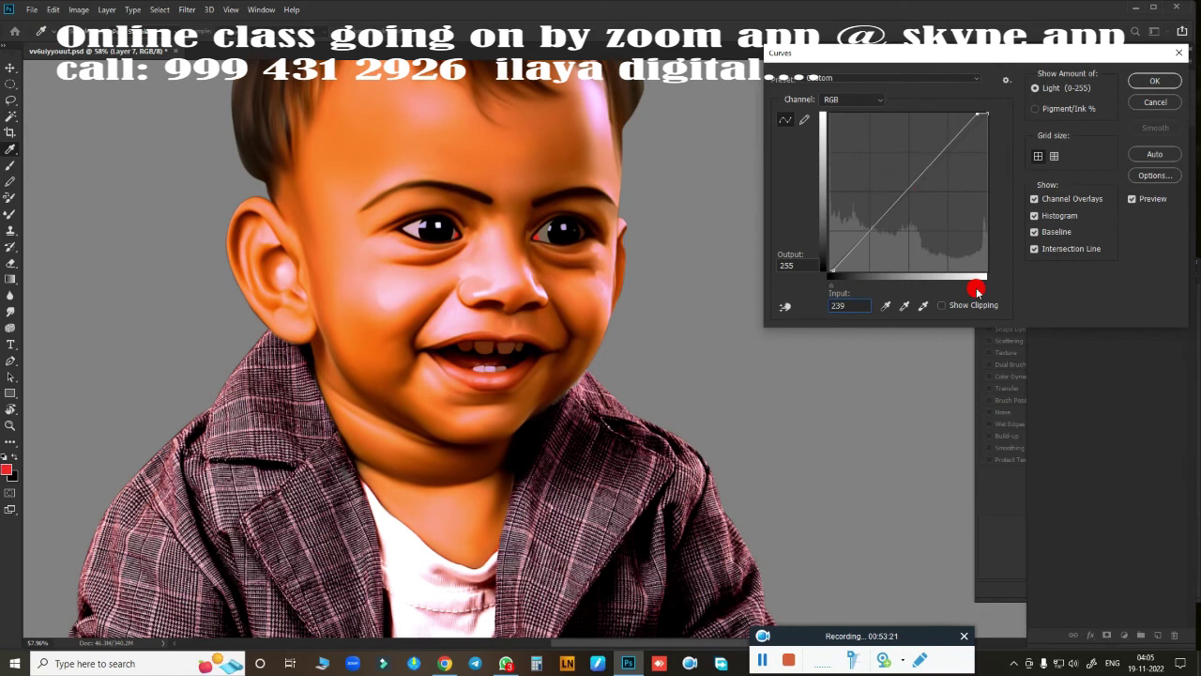
click(873, 98)
click(849, 146)
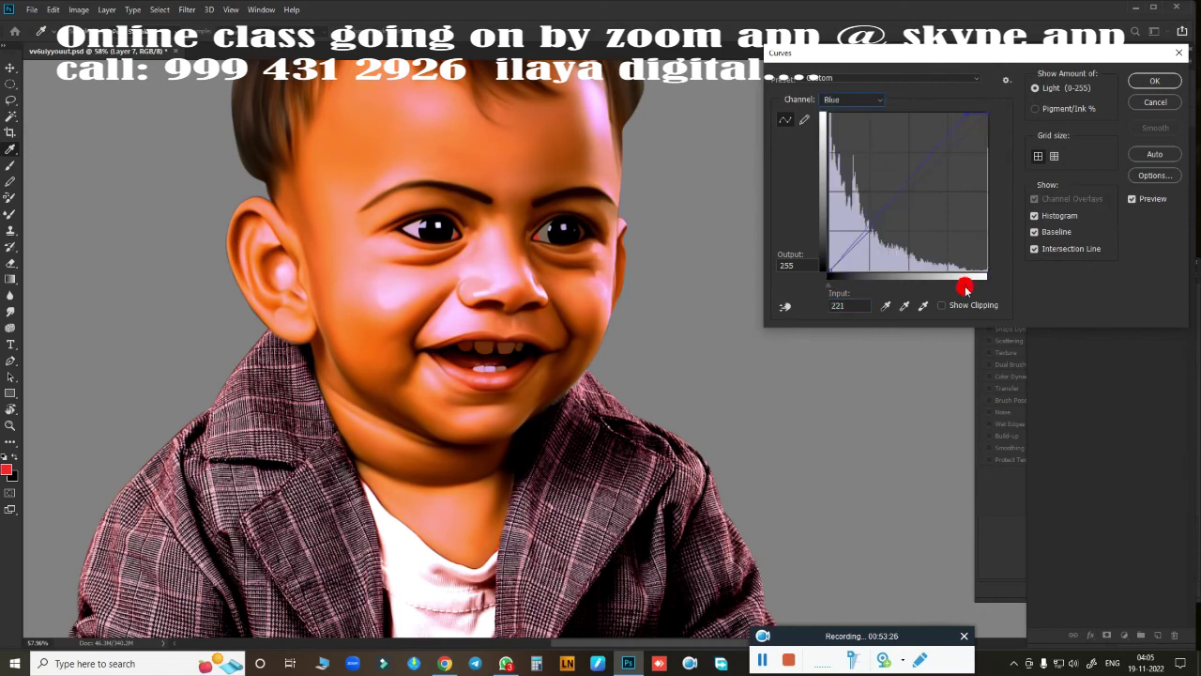
Apply the Curves adjustment, fit the image on screen, and save the document.
click(1154, 81)
key(ctrl+0)
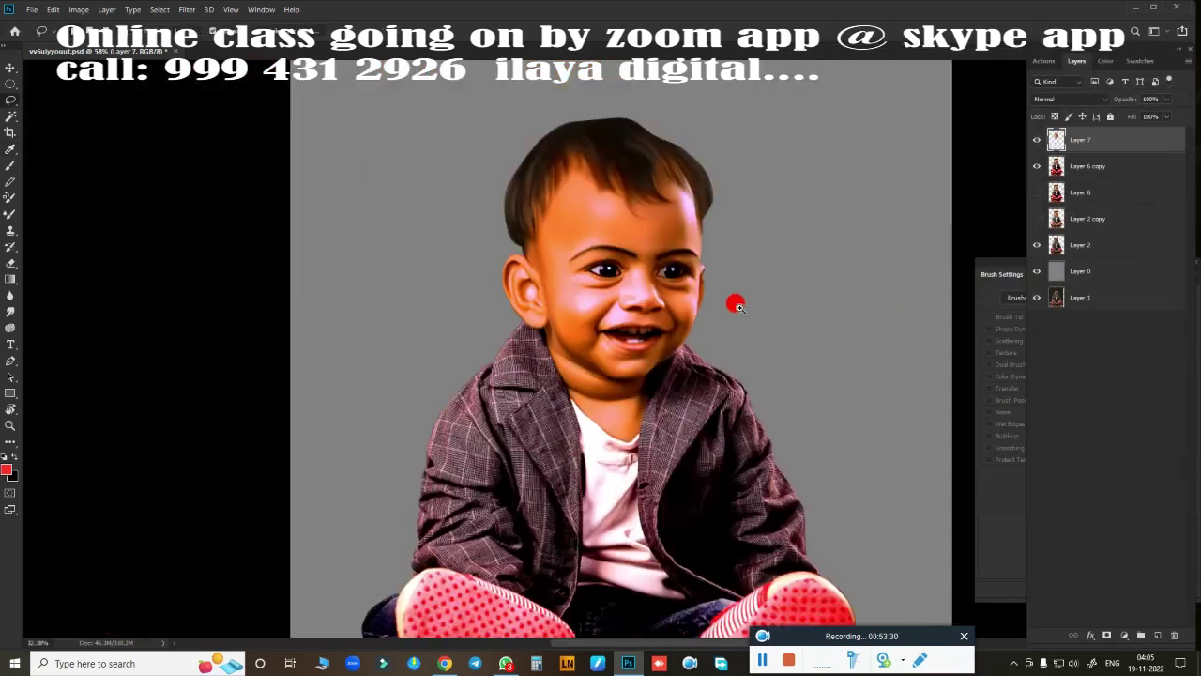
key(ctrl+s)
scroll(723, 282, up, 3)
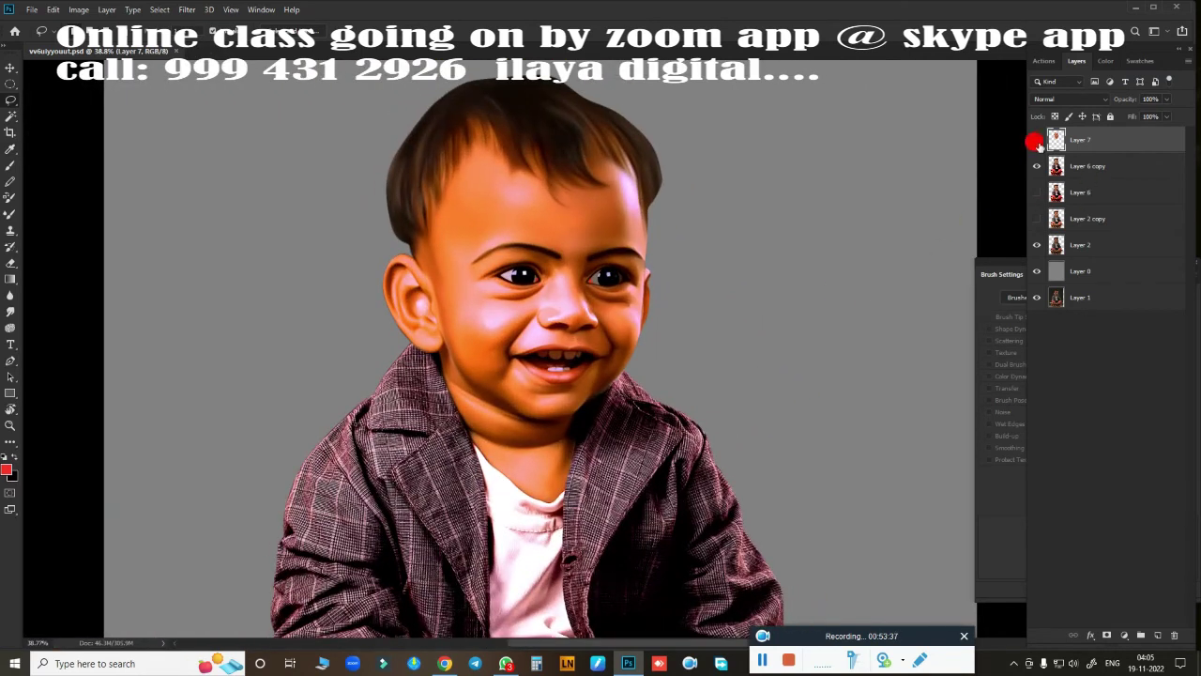
Merge Layer 6 copy into Layer 7 and toggle Layer 7 to compare before and after.
click(1036, 140)
shift+click(1079, 167)
key(ctrl+e)
click(1037, 140)
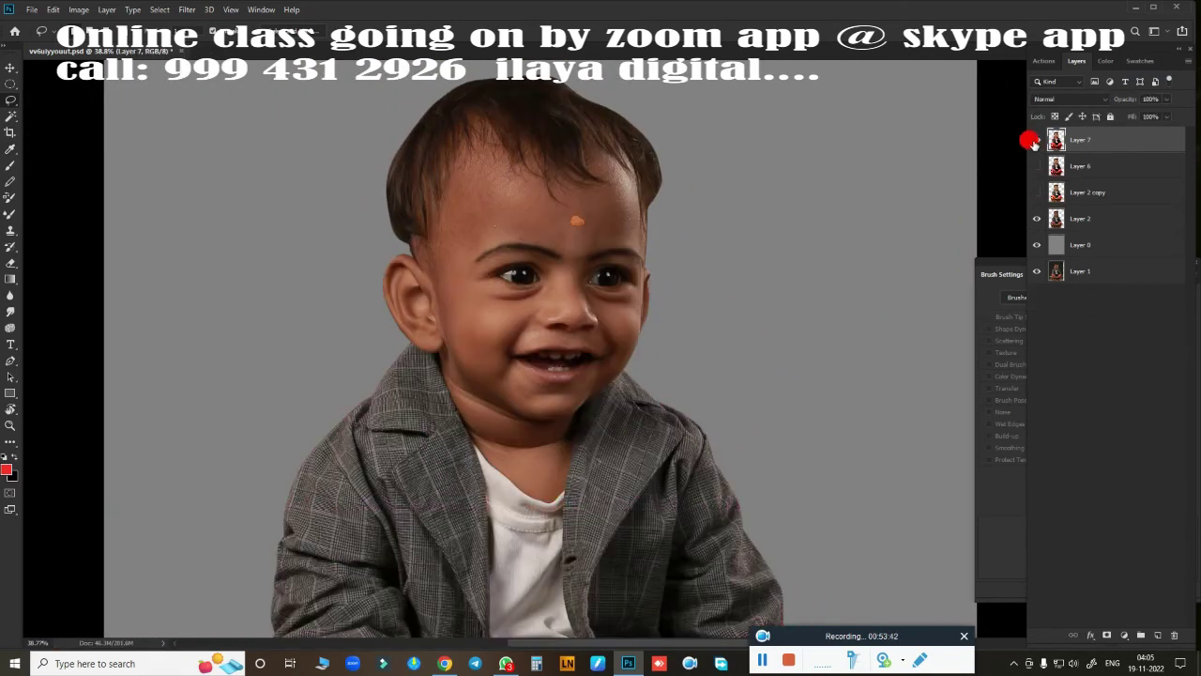
click(1037, 140)
click(1037, 140)
click(1037, 140)
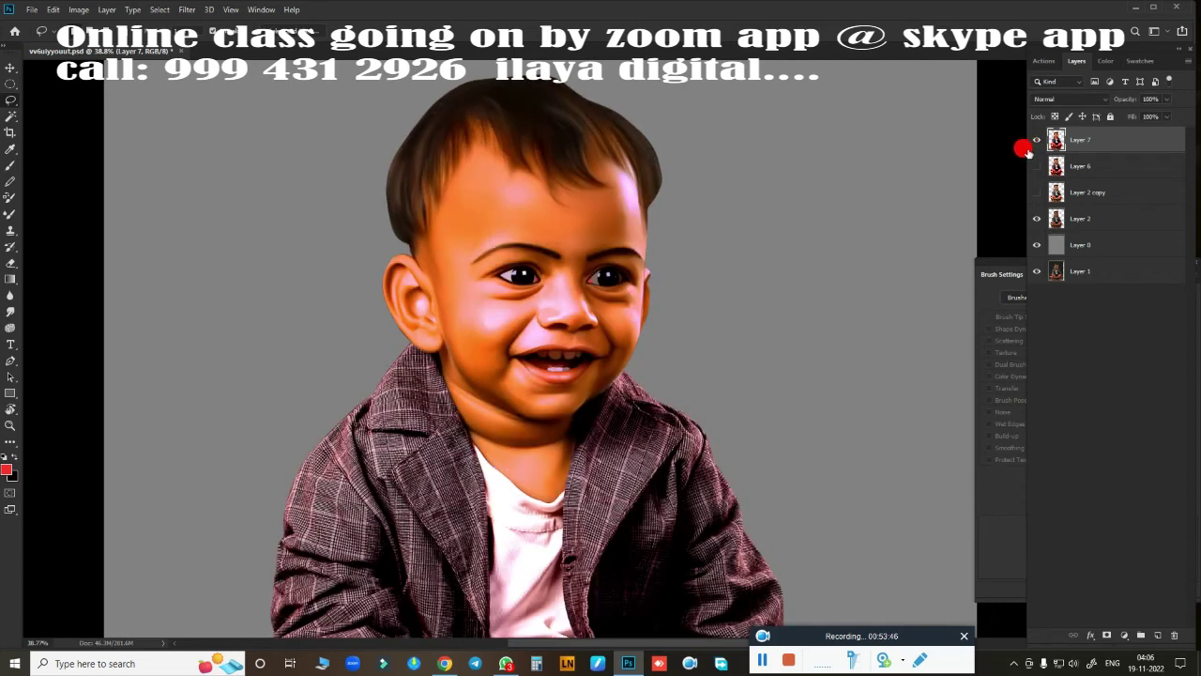
Add a new empty Layer 8 at the top of the layer stack.
scroll(633, 246, up, 2)
scroll(633, 246, down, 2)
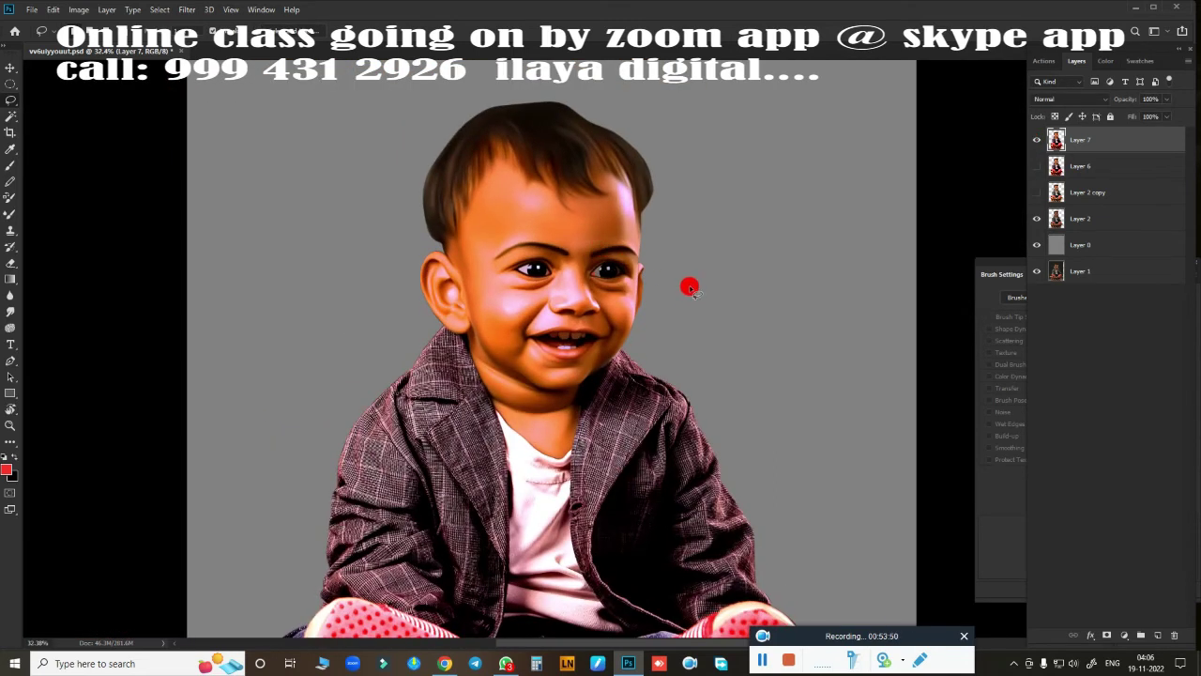
scroll(587, 297, down, 1)
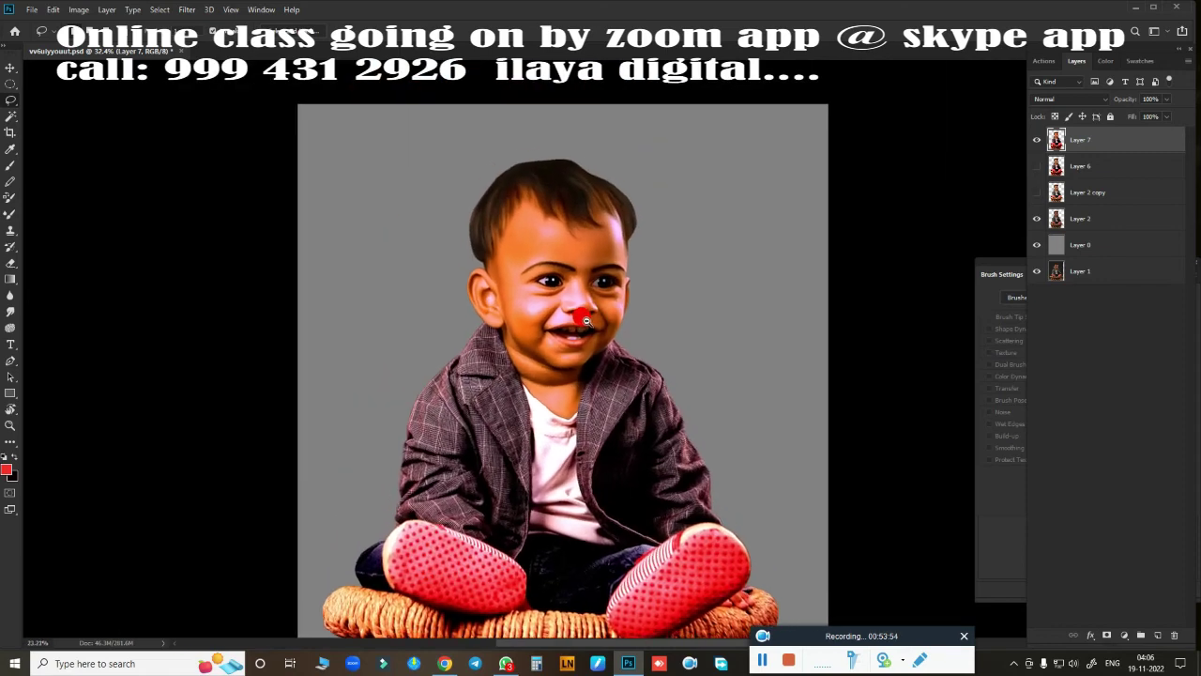
scroll(638, 402, up, 3)
scroll(657, 460, up, 1)
click(1157, 635)
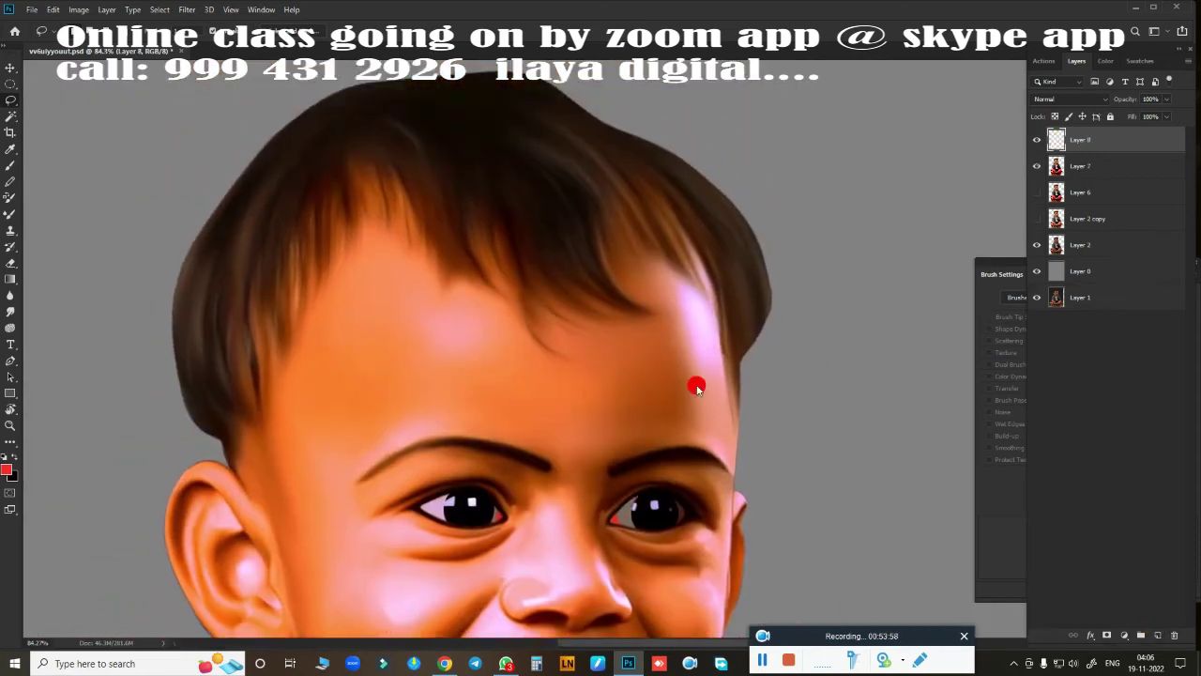
key(b)
scroll(590, 437, up, 2)
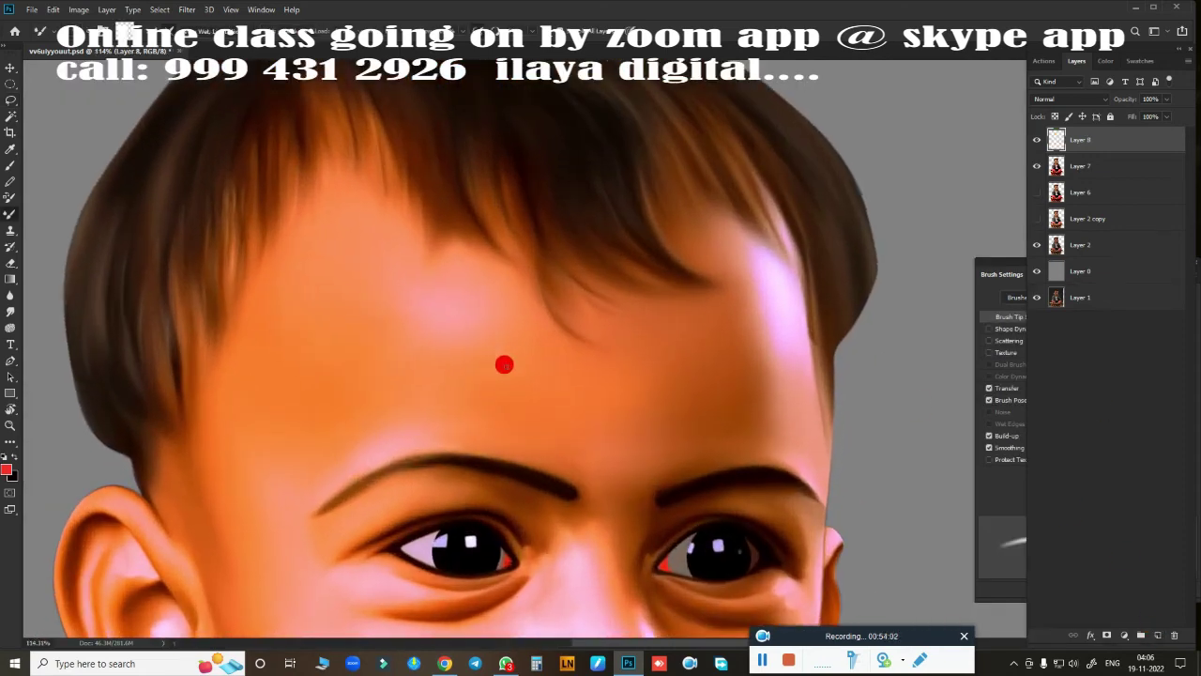
On Layer 8, paint thin dark hair strands above the forehead.
key(b)
scroll(775, 570, up, 2)
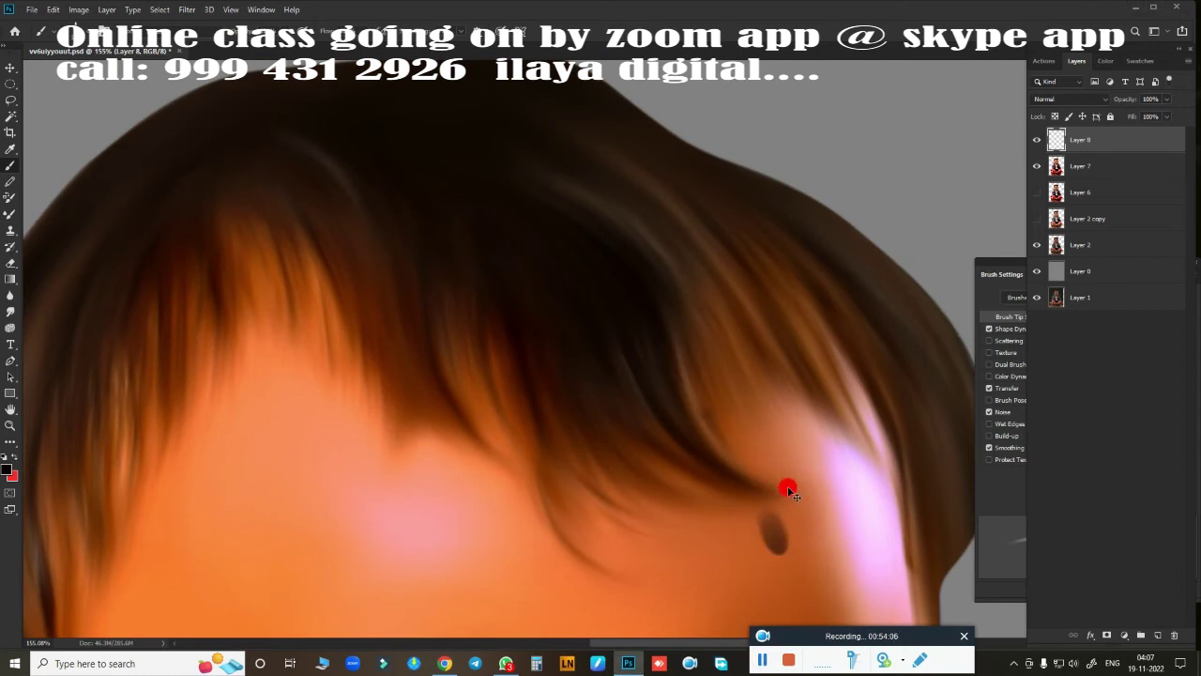
drag(788, 490, 668, 349)
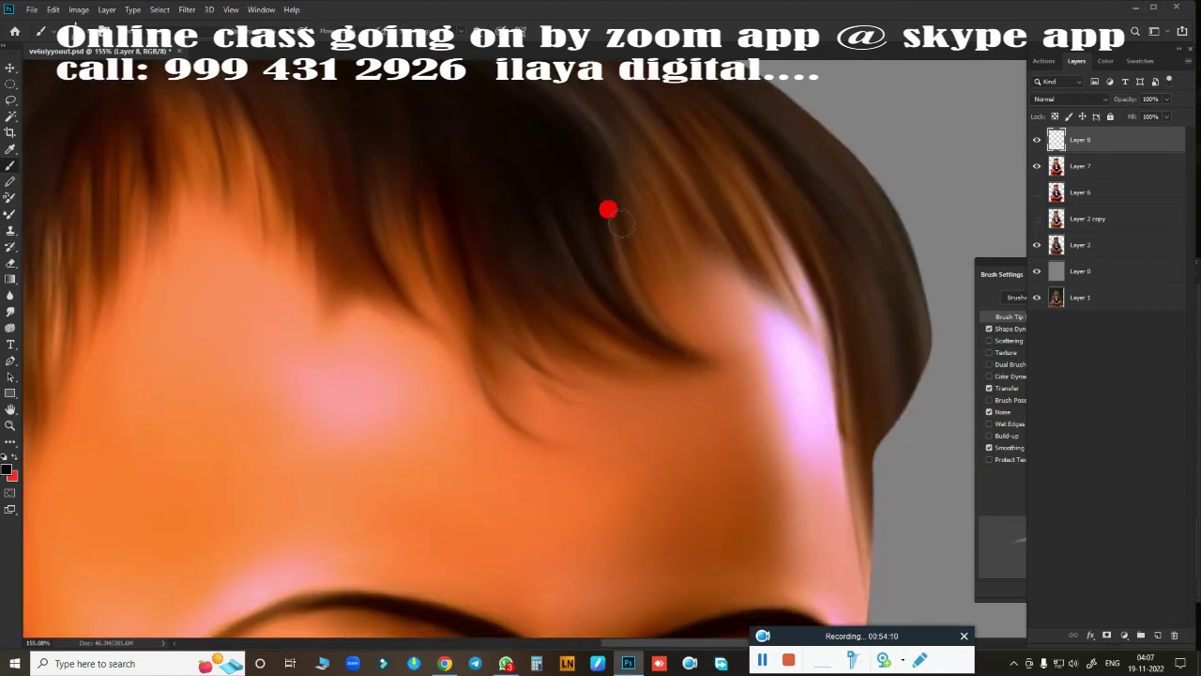
drag(638, 286, 792, 366)
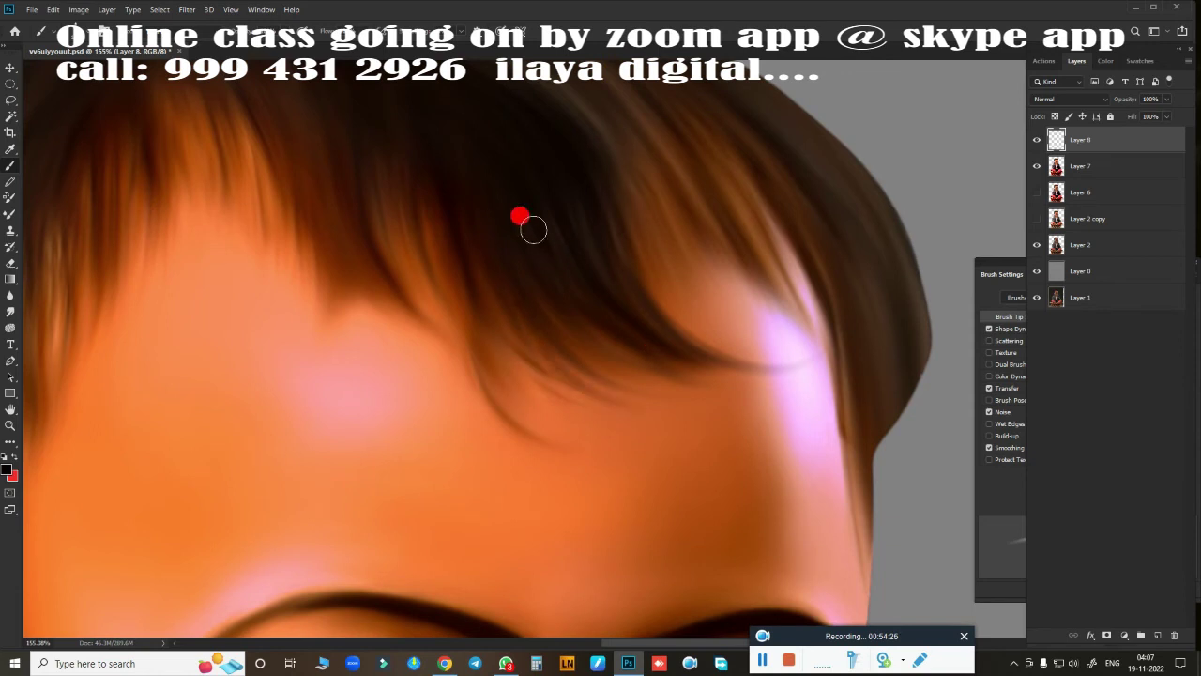
drag(409, 122, 438, 196)
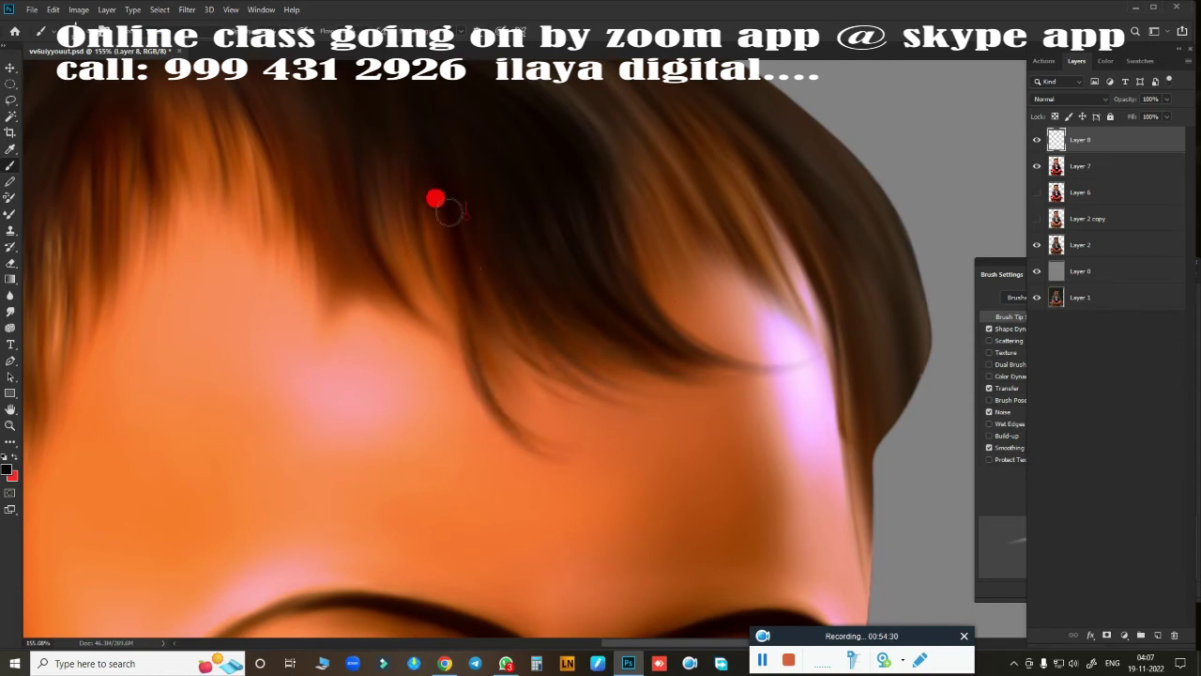
drag(563, 290, 587, 378)
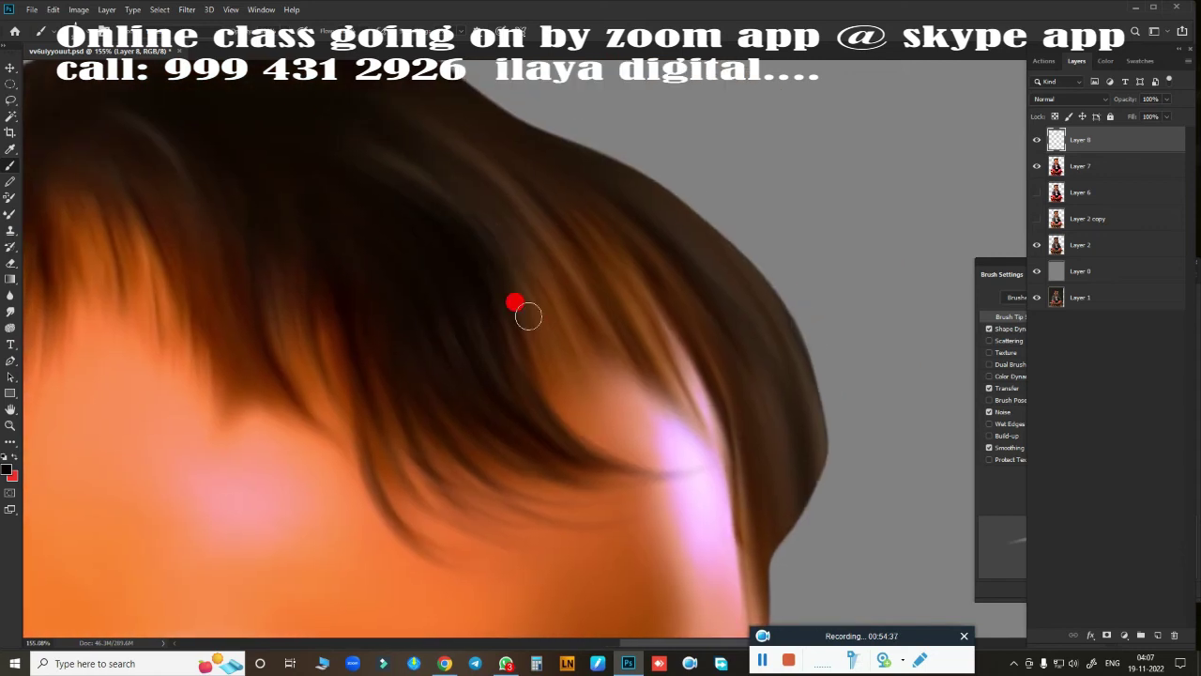
Darken strands across the top of the hair and along its right edge near the temple.
mouse_move(529, 316)
mouse_down()
mouse_move(476, 183)
mouse_move(517, 170)
mouse_move(555, 191)
mouse_move(515, 204)
mouse_up()
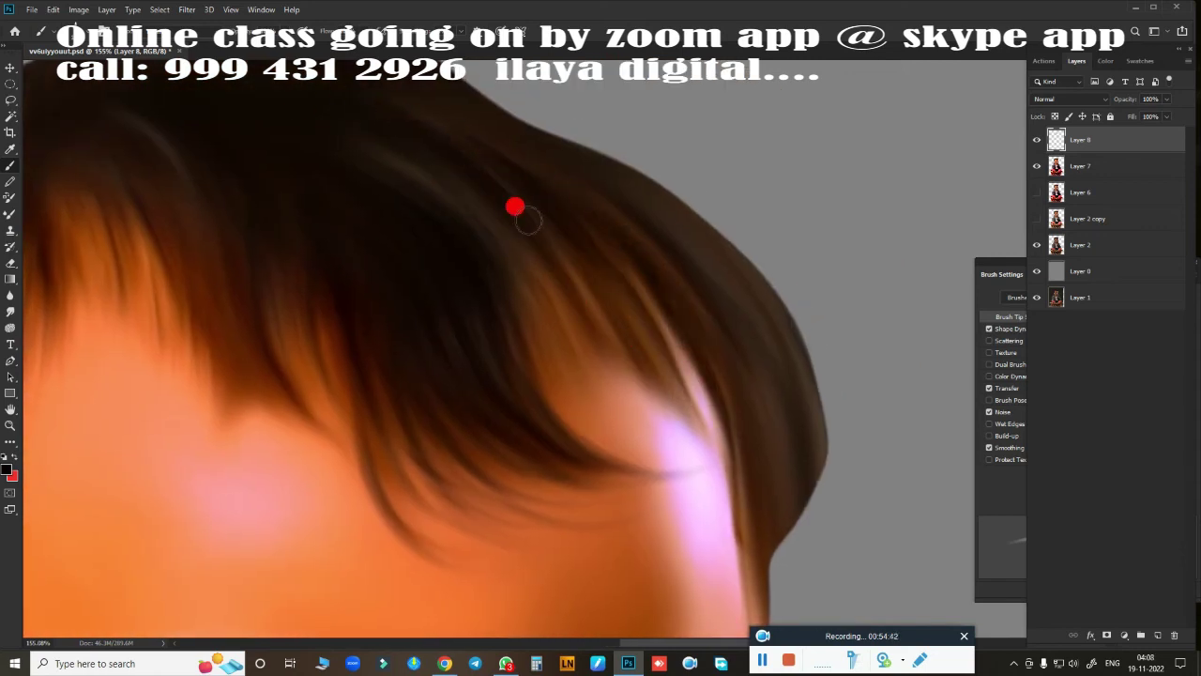
mouse_move(413, 159)
mouse_down()
mouse_move(466, 197)
mouse_move(438, 187)
mouse_move(458, 246)
mouse_move(445, 225)
mouse_move(524, 319)
mouse_move(717, 355)
mouse_up()
mouse_move(639, 206)
mouse_down()
mouse_move(723, 290)
mouse_move(734, 512)
mouse_move(678, 316)
mouse_move(642, 263)
mouse_up()
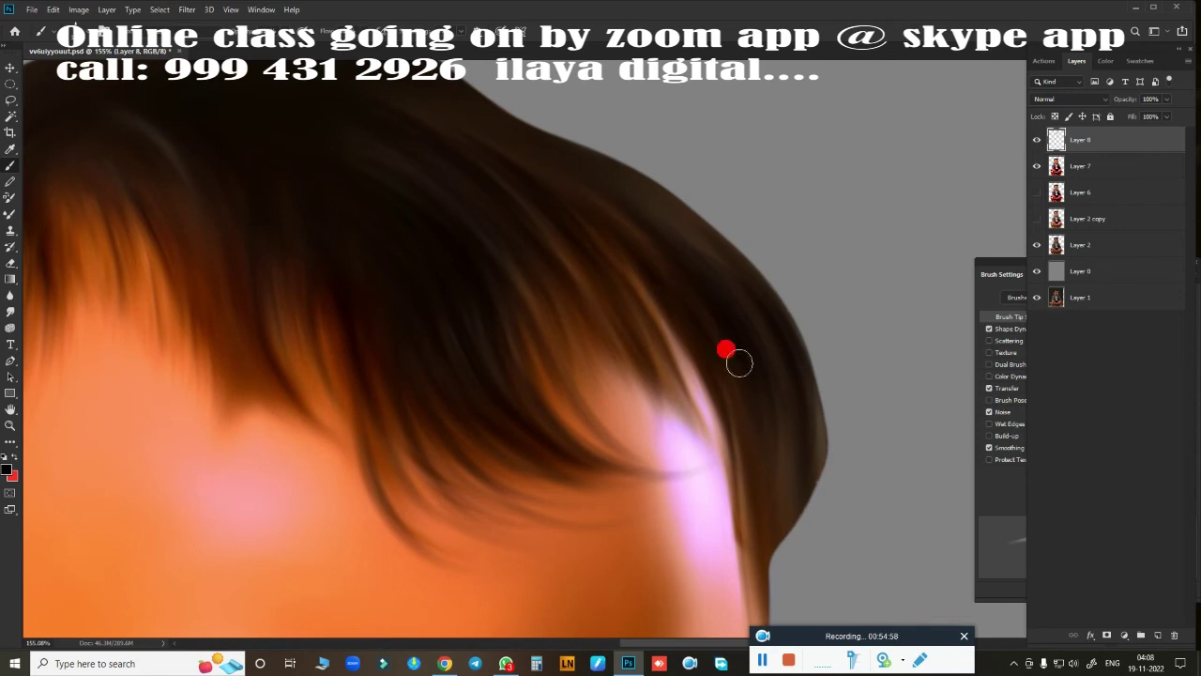
mouse_move(739, 362)
mouse_down()
mouse_move(760, 536)
mouse_move(713, 485)
mouse_move(659, 213)
mouse_up()
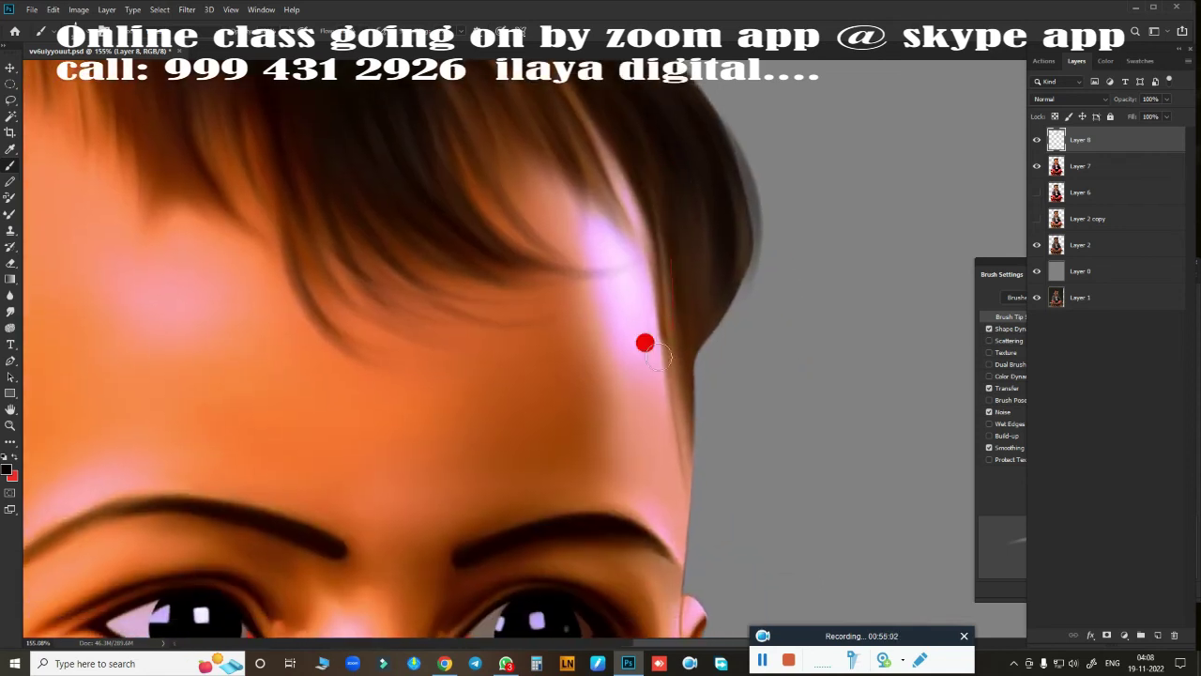
drag(640, 259, 649, 370)
mouse_move(661, 182)
mouse_down()
mouse_move(616, 200)
mouse_move(594, 450)
mouse_move(723, 478)
mouse_move(659, 484)
mouse_up()
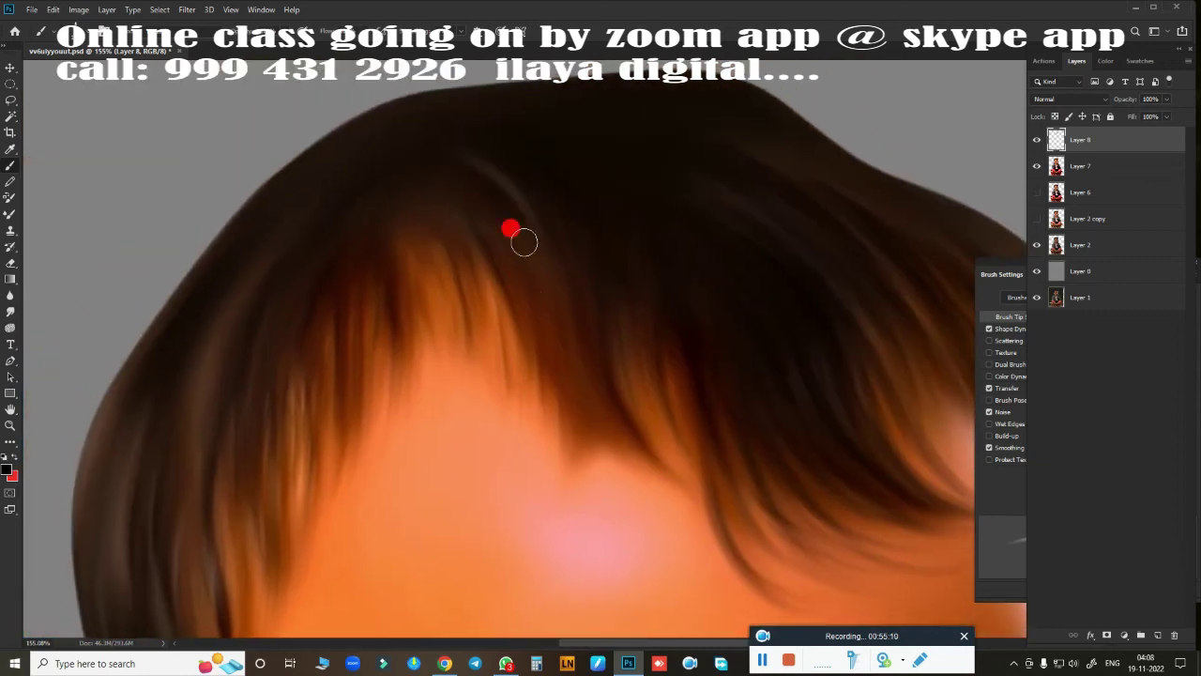
mouse_move(525, 241)
mouse_down()
mouse_move(522, 291)
mouse_move(539, 269)
mouse_up()
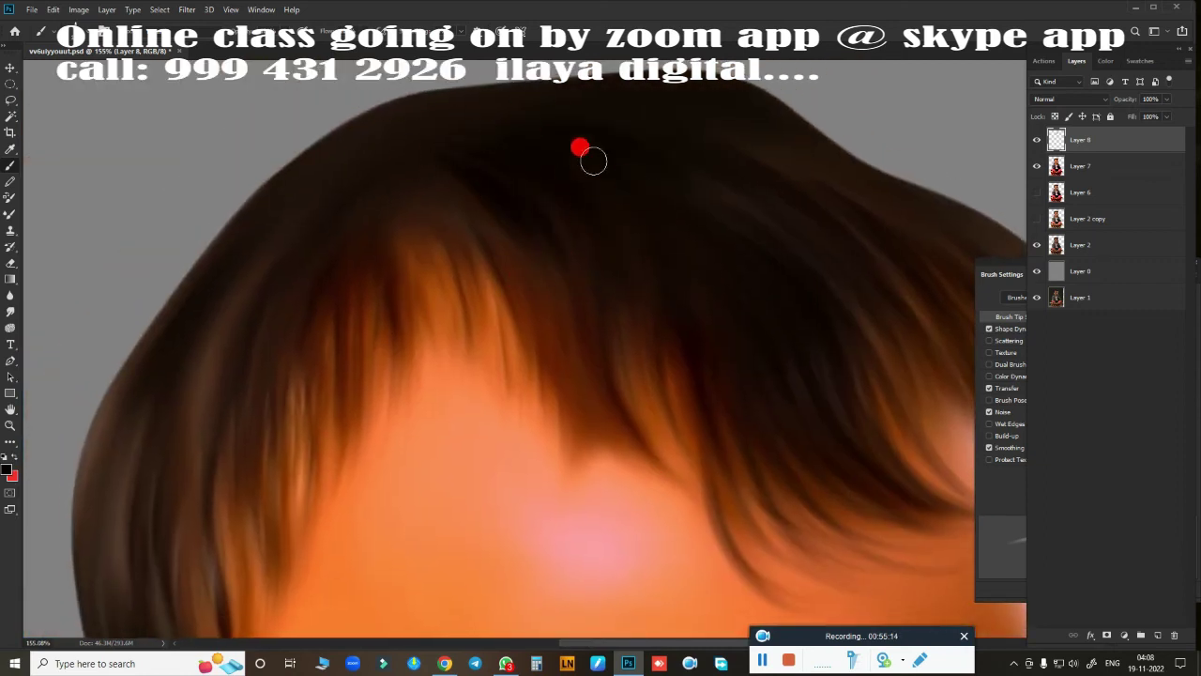
Paint thin dark downward strands from the hairline across the fringe and forehead.
scroll(656, 282, down, 2)
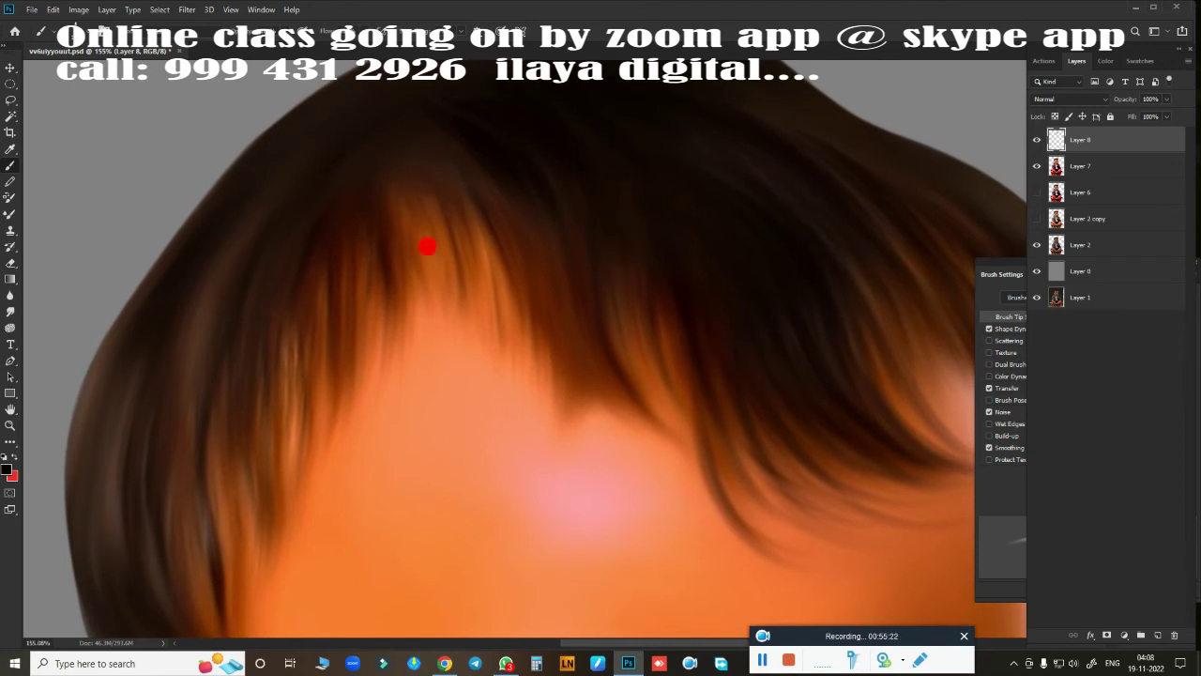
scroll(537, 366, up, 2)
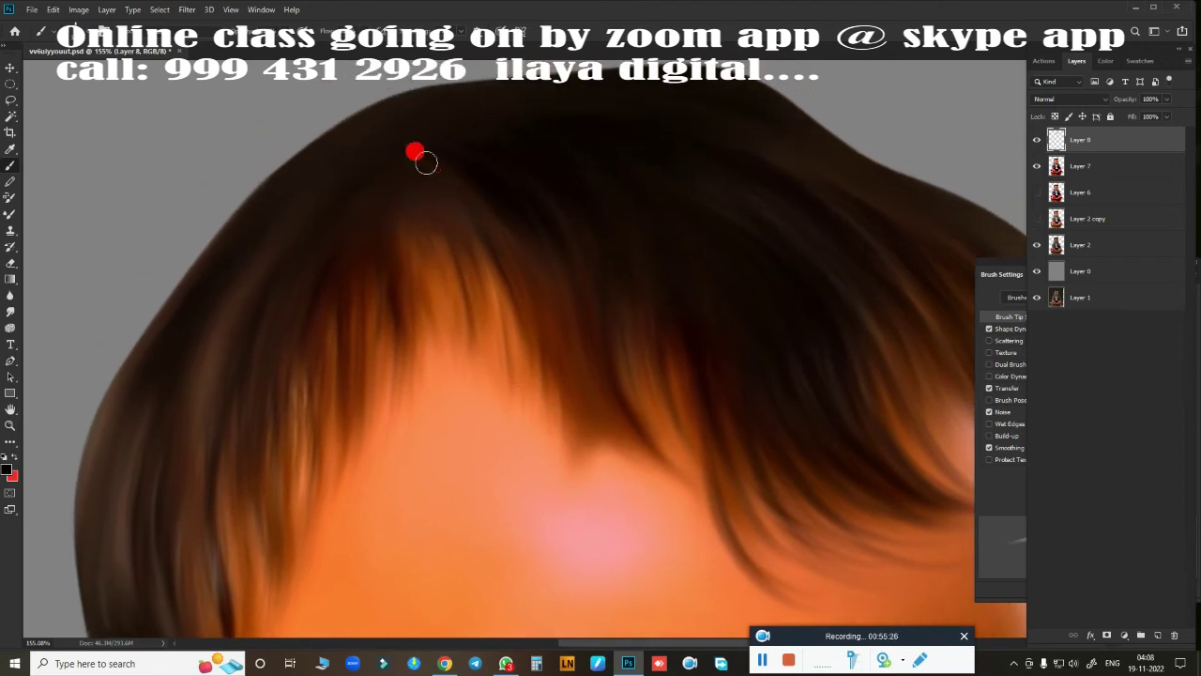
mouse_move(426, 162)
mouse_down()
mouse_move(404, 174)
mouse_move(428, 201)
mouse_move(460, 199)
mouse_up()
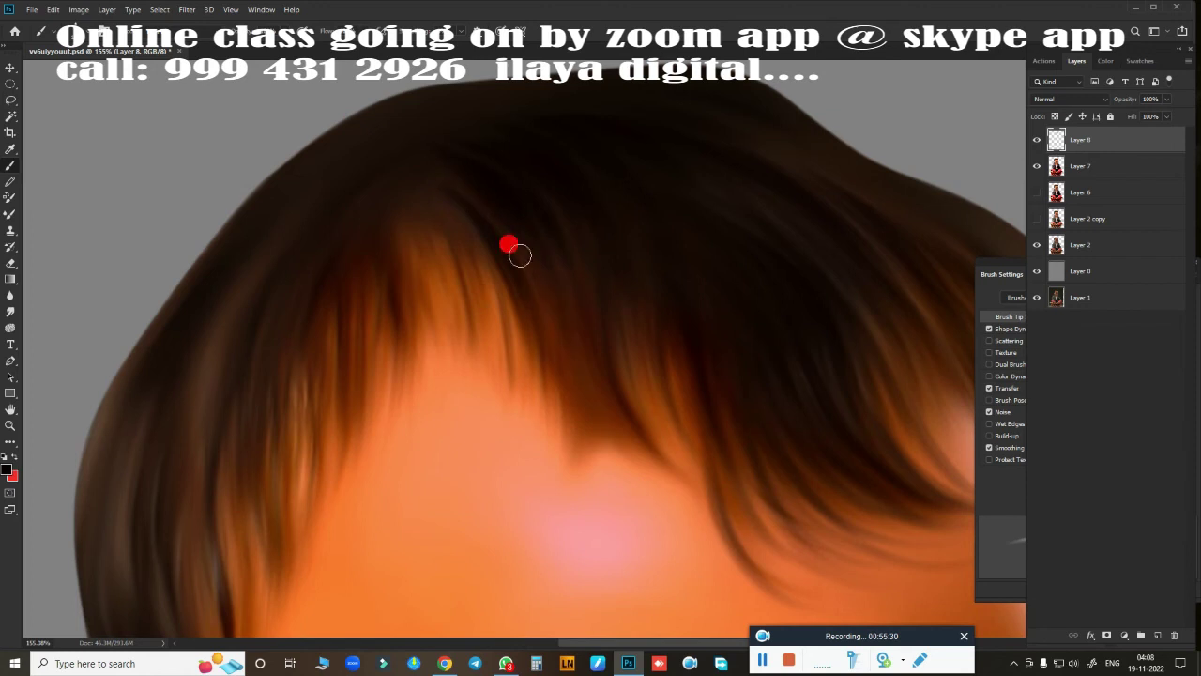
drag(606, 251, 670, 477)
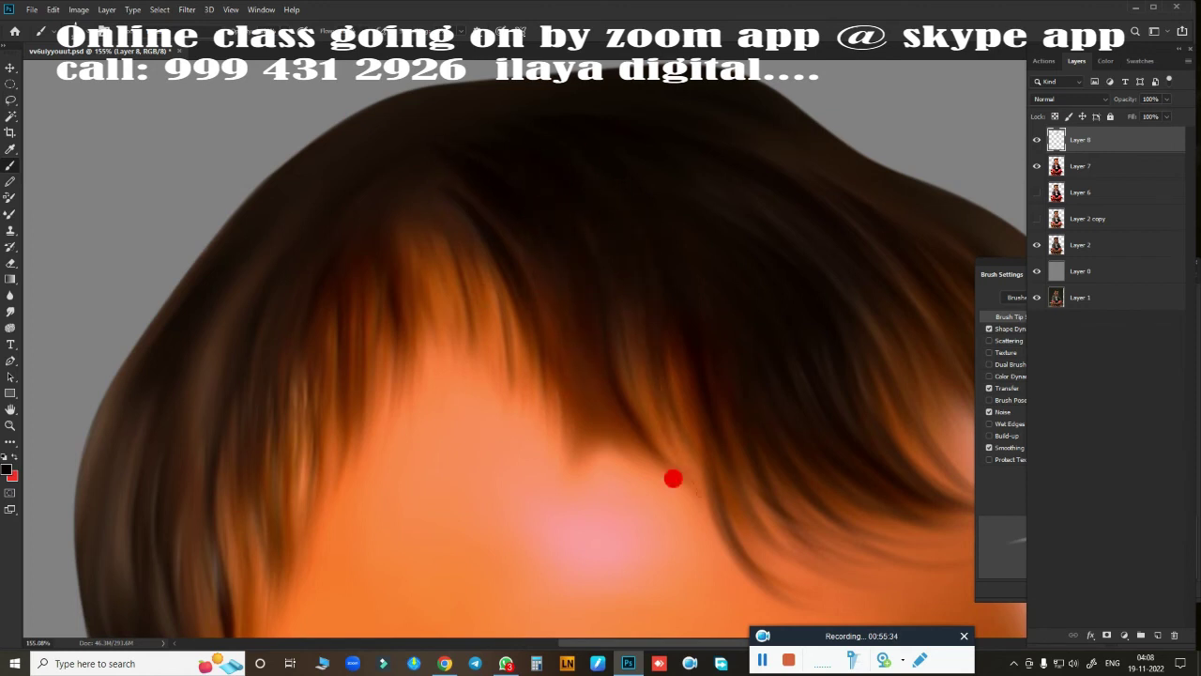
mouse_move(652, 352)
mouse_down()
mouse_move(669, 484)
mouse_move(647, 487)
mouse_up()
mouse_move(657, 376)
mouse_down()
mouse_move(661, 460)
mouse_move(711, 441)
mouse_up()
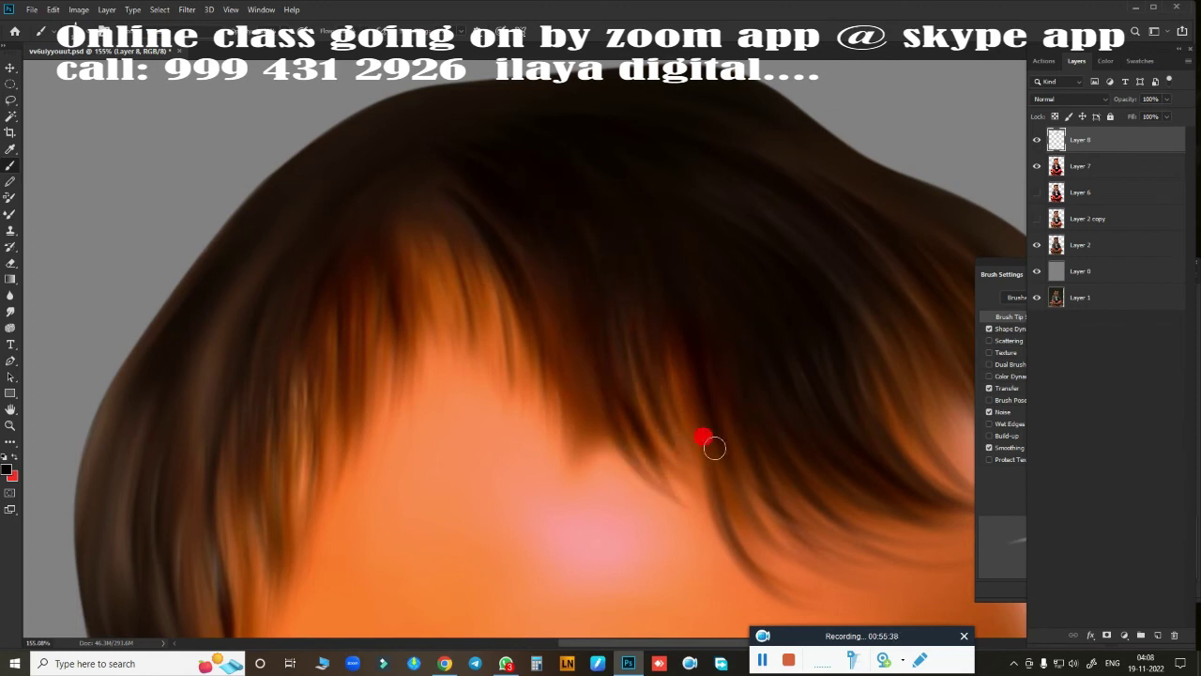
mouse_move(662, 347)
mouse_down()
mouse_move(694, 464)
mouse_move(657, 479)
mouse_up()
mouse_move(580, 309)
mouse_down()
mouse_move(567, 498)
mouse_move(553, 449)
mouse_up()
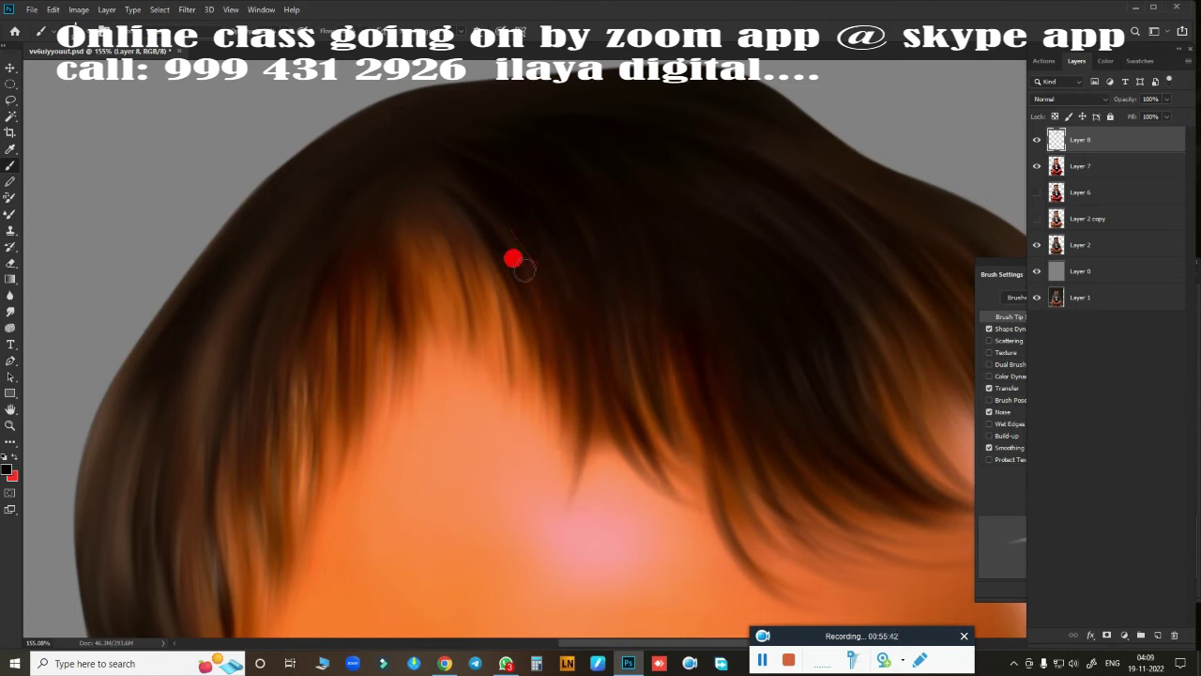
drag(497, 244, 502, 394)
drag(448, 242, 466, 359)
mouse_move(465, 221)
mouse_down()
mouse_move(455, 348)
mouse_move(433, 307)
mouse_up()
drag(528, 315, 535, 428)
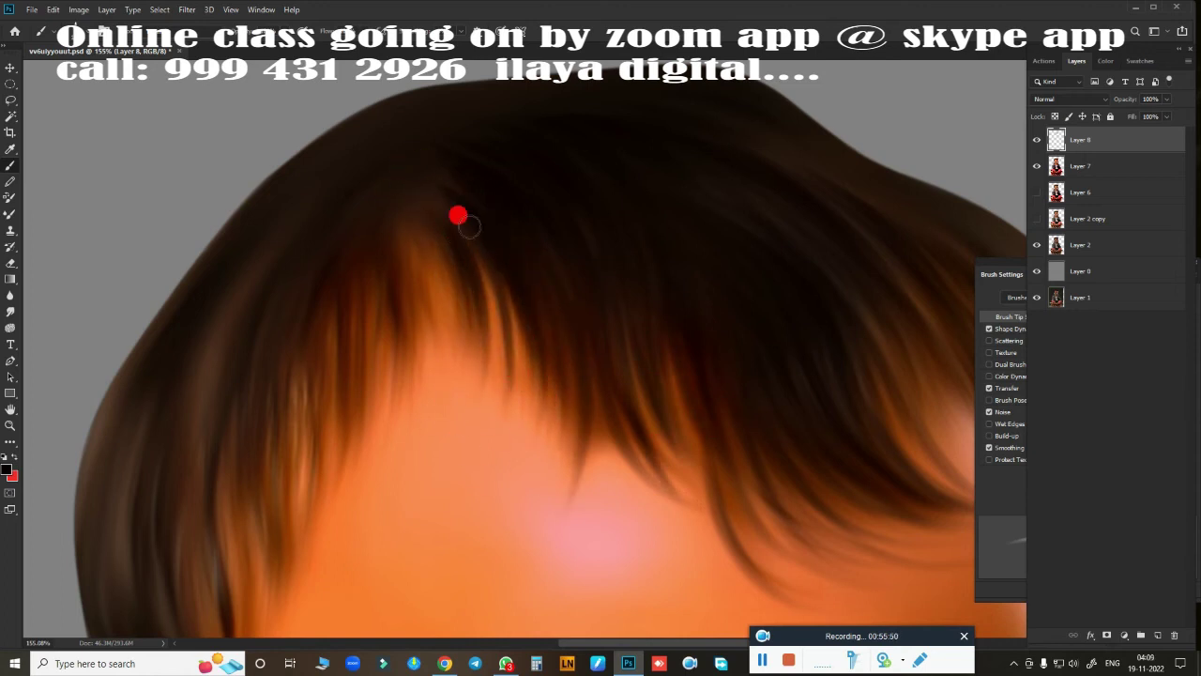
drag(536, 352, 542, 477)
drag(559, 375, 560, 422)
mouse_move(414, 257)
mouse_down()
mouse_move(458, 384)
mouse_move(422, 380)
mouse_move(460, 371)
mouse_up()
drag(486, 279, 498, 417)
Add more dark strands below the hairline and along the right of the fringe.
drag(453, 248, 597, 369)
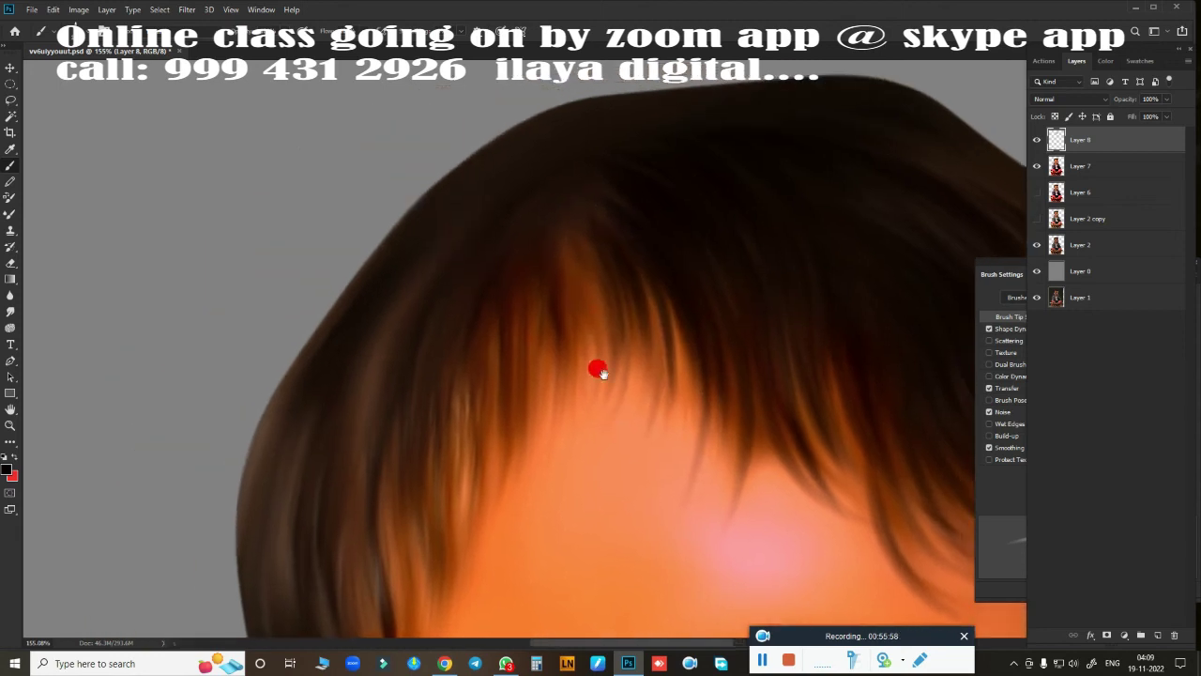
drag(472, 283, 503, 430)
drag(530, 282, 536, 409)
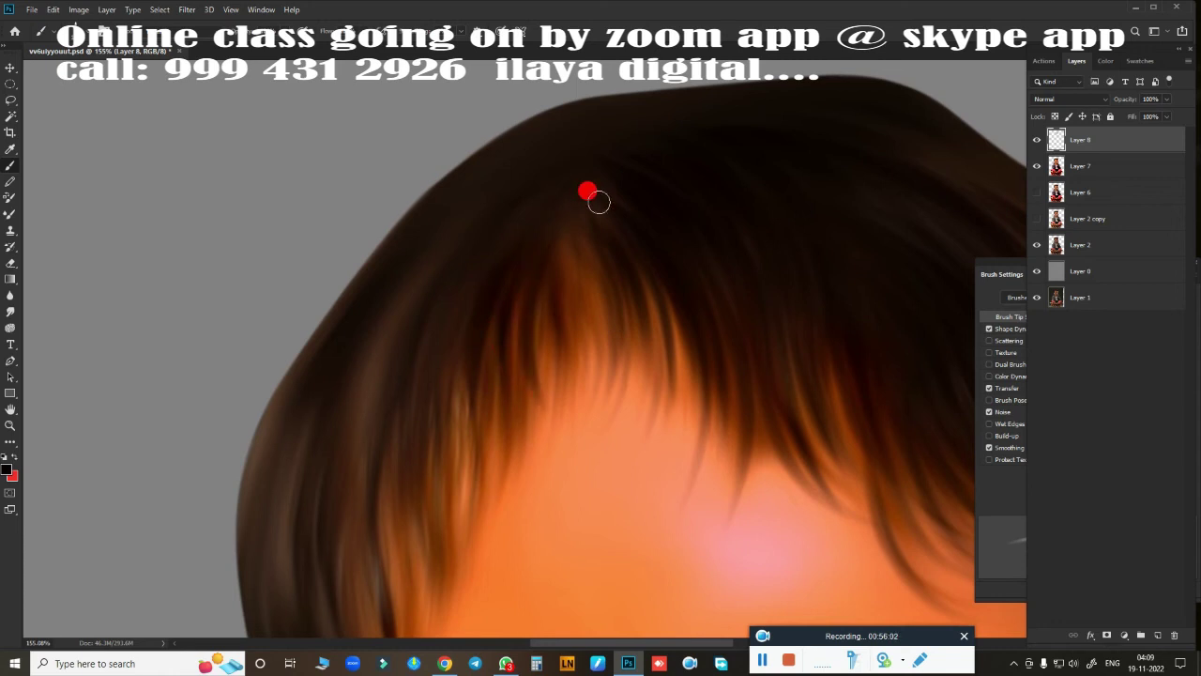
drag(537, 302, 540, 404)
drag(579, 293, 589, 445)
drag(562, 249, 569, 383)
drag(599, 306, 593, 426)
drag(600, 339, 591, 467)
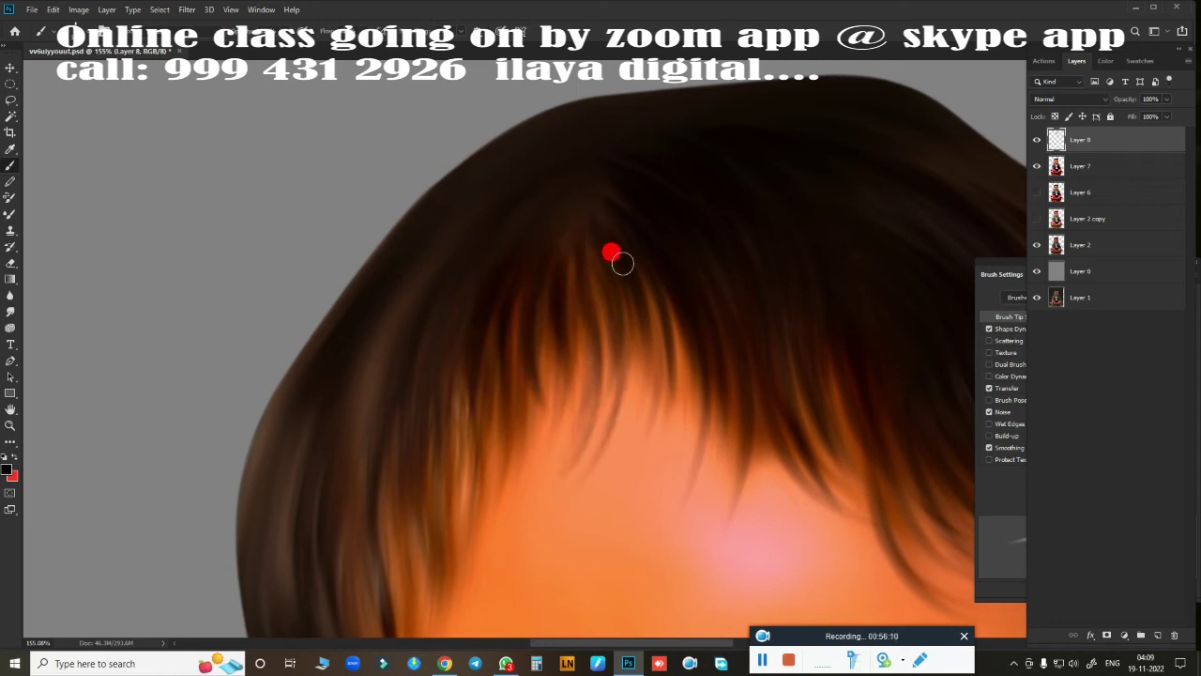
drag(598, 242, 608, 323)
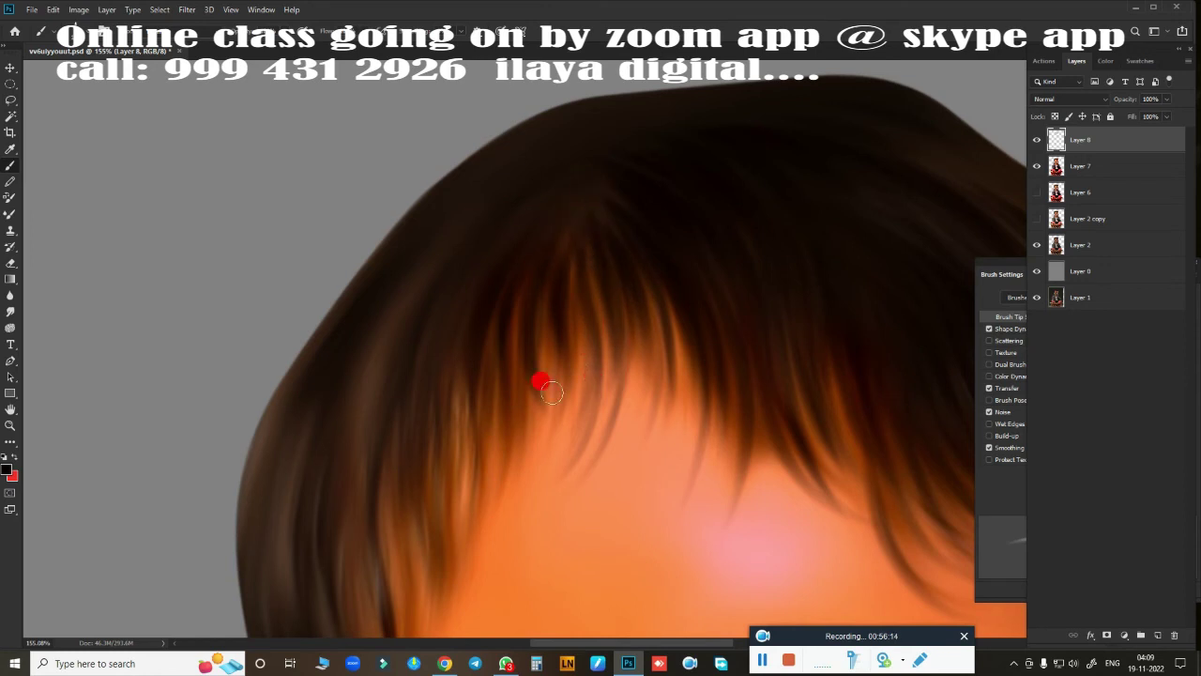
With the left side of the hair in view, paint dark strands through the hair mass.
drag(551, 392, 691, 197)
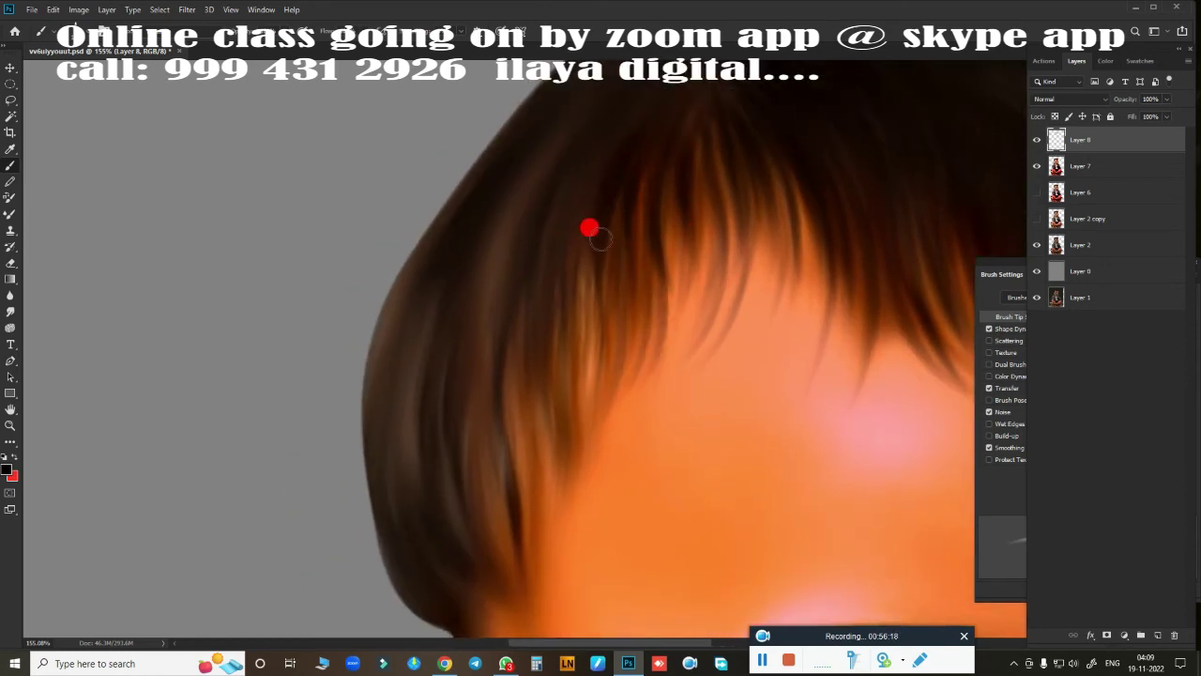
drag(584, 250, 580, 390)
drag(567, 308, 540, 459)
mouse_move(539, 285)
mouse_down()
mouse_move(510, 497)
mouse_move(531, 458)
mouse_up()
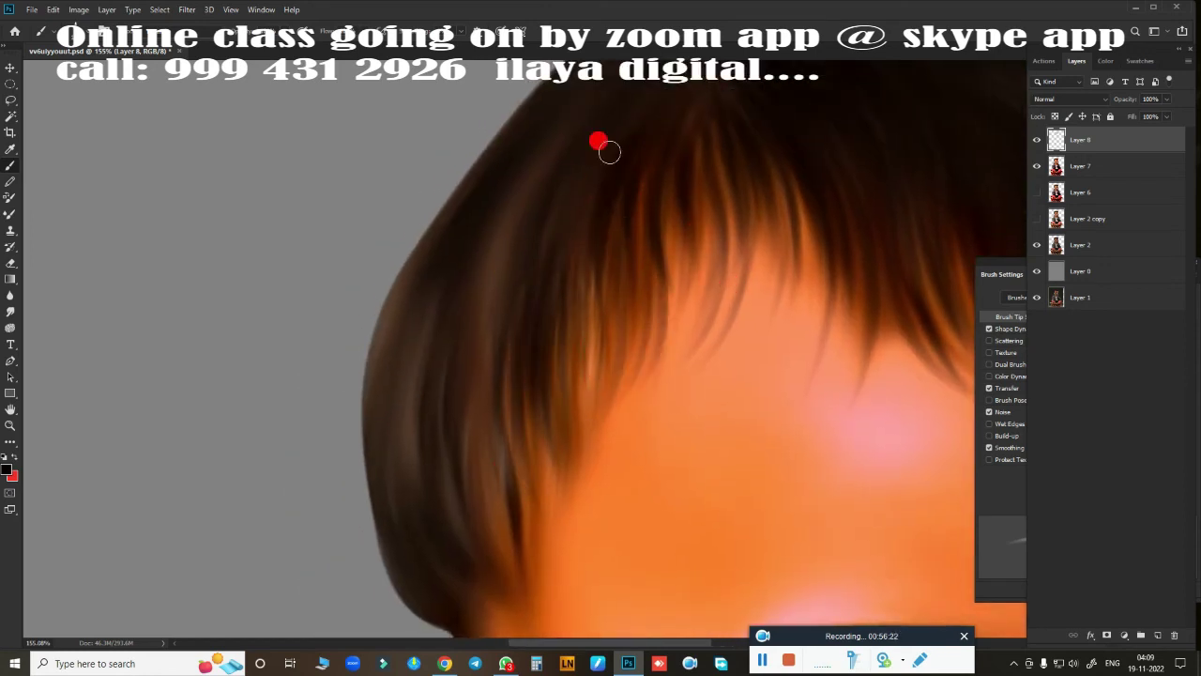
drag(560, 250, 559, 405)
mouse_move(582, 268)
mouse_down()
mouse_move(583, 407)
mouse_move(542, 424)
mouse_up()
drag(644, 240, 641, 401)
drag(609, 315, 599, 419)
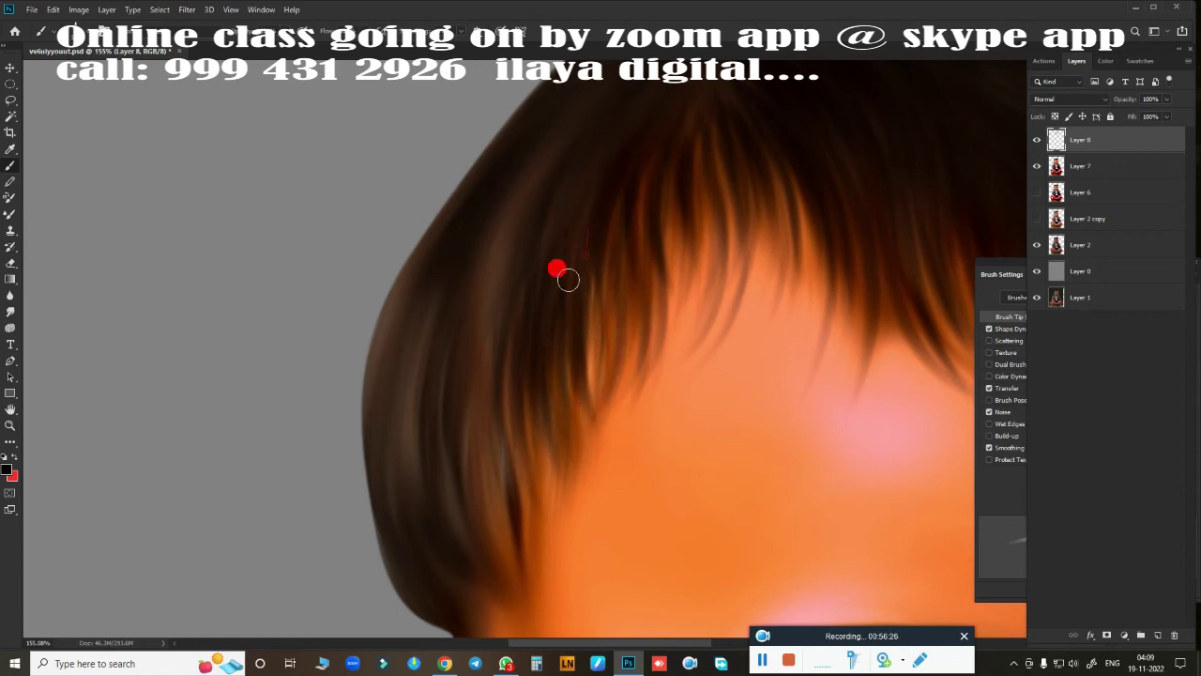
Brush dark strands down through the hair and along the outer left hair edge.
drag(568, 279, 584, 432)
mouse_move(557, 357)
mouse_down()
mouse_move(581, 507)
mouse_move(582, 134)
mouse_up()
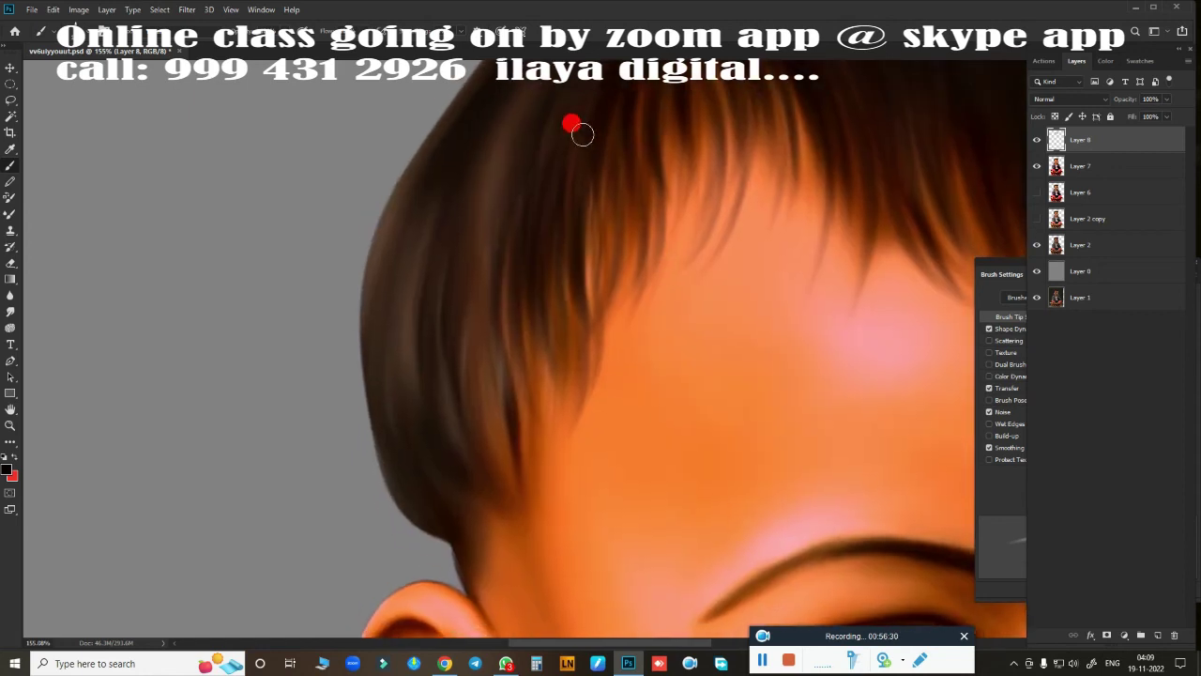
mouse_move(589, 183)
mouse_down()
mouse_move(608, 352)
mouse_move(553, 333)
mouse_up()
drag(591, 244, 601, 404)
drag(584, 277, 577, 441)
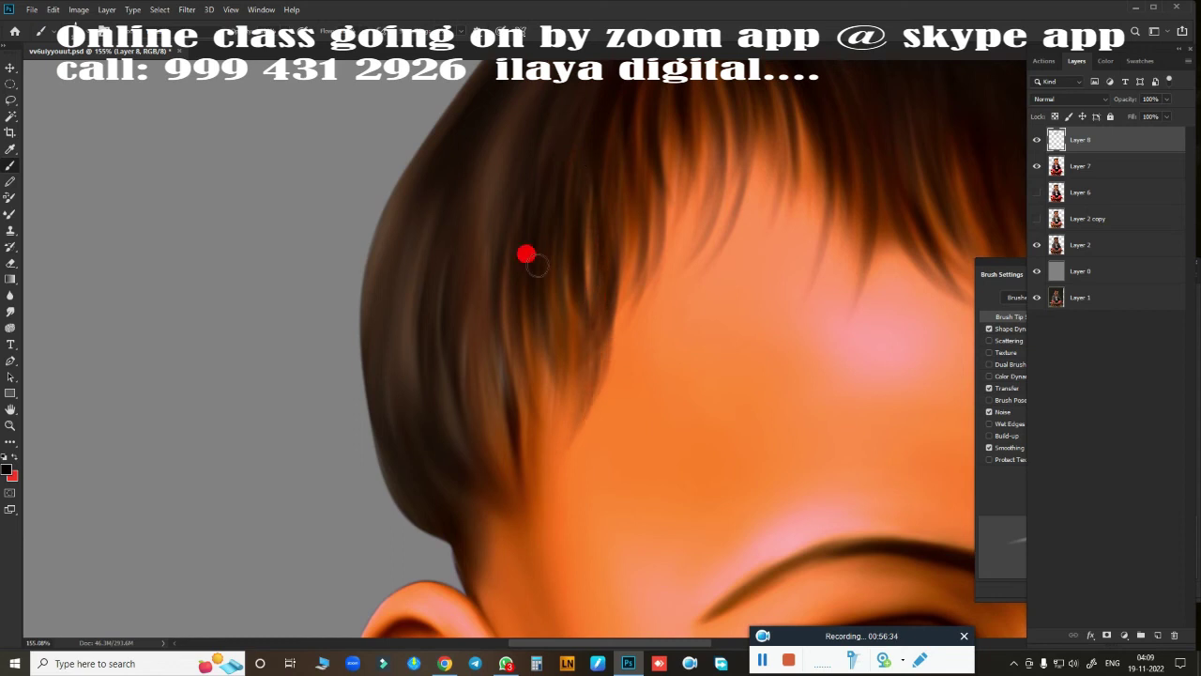
mouse_move(511, 188)
mouse_down()
mouse_move(508, 394)
mouse_move(474, 441)
mouse_up()
drag(464, 221, 450, 464)
drag(418, 258, 413, 422)
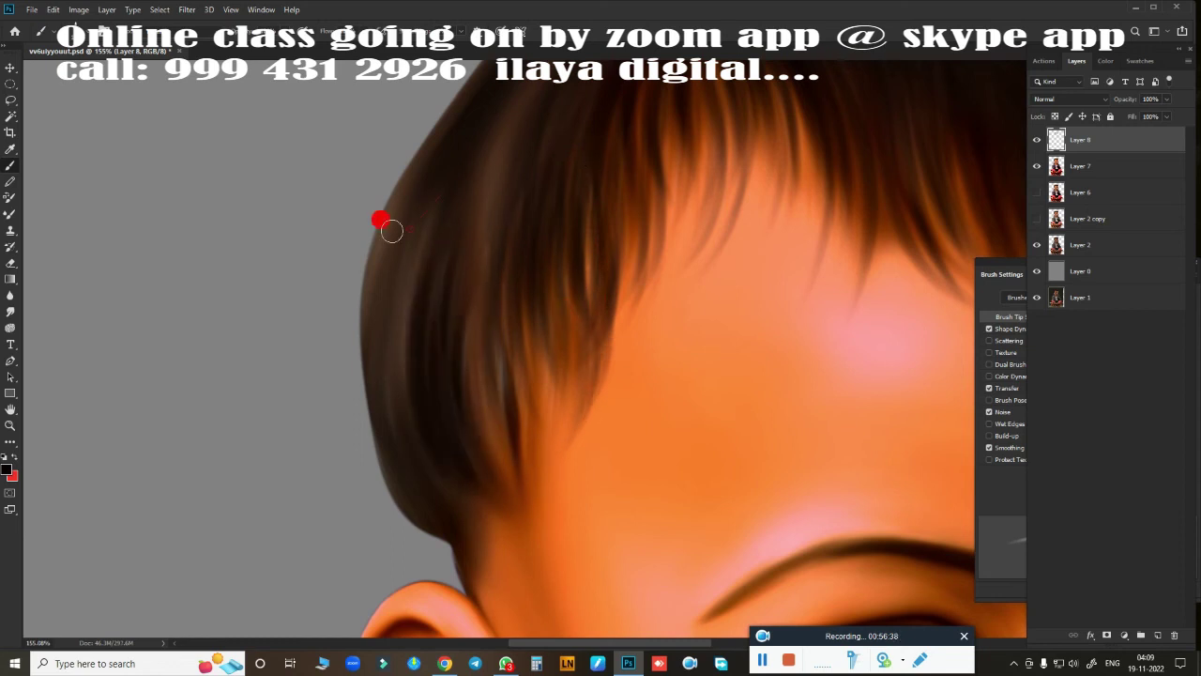
drag(391, 235, 394, 413)
drag(376, 253, 364, 403)
drag(384, 215, 404, 357)
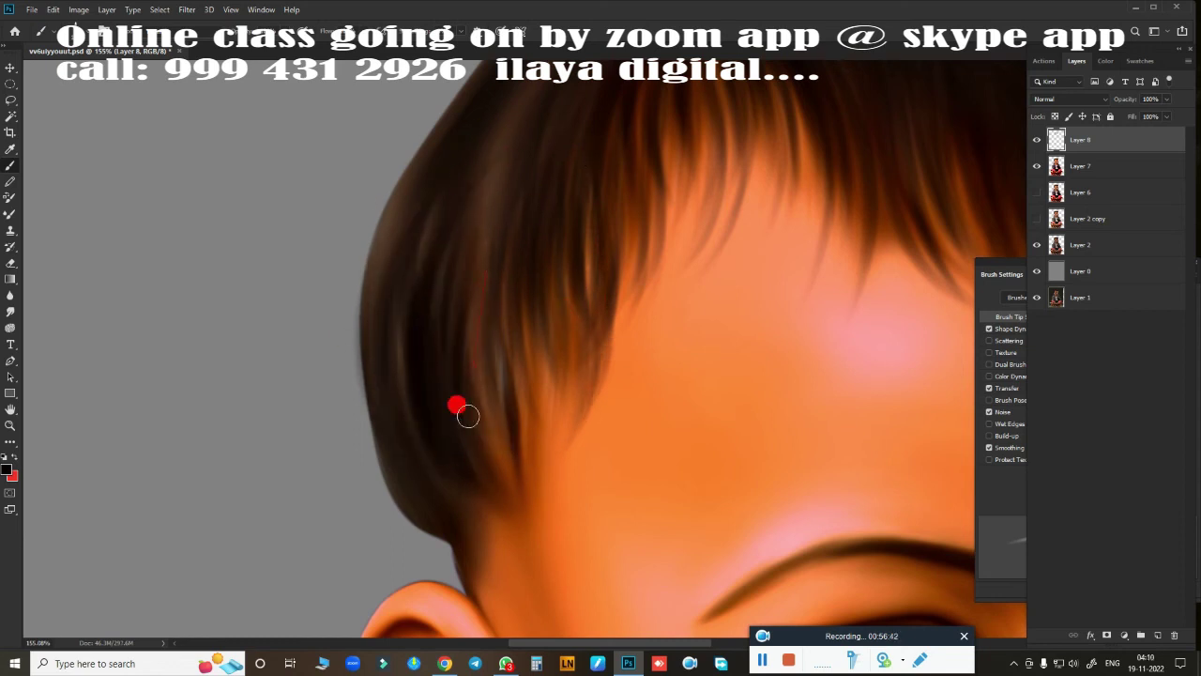
Add further dark strands along the left hair edge.
scroll(467, 414, down, 1)
scroll(595, 308, down, 5)
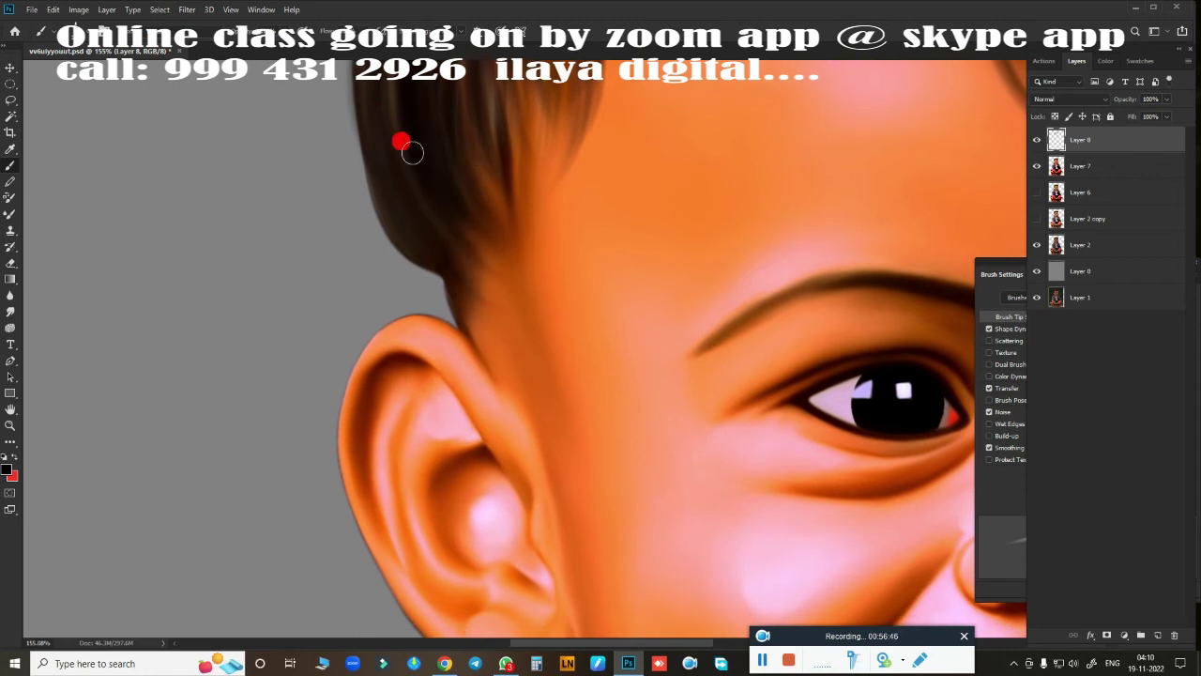
scroll(475, 292, down, 5)
scroll(517, 340, up, 2)
scroll(451, 110, up, 3)
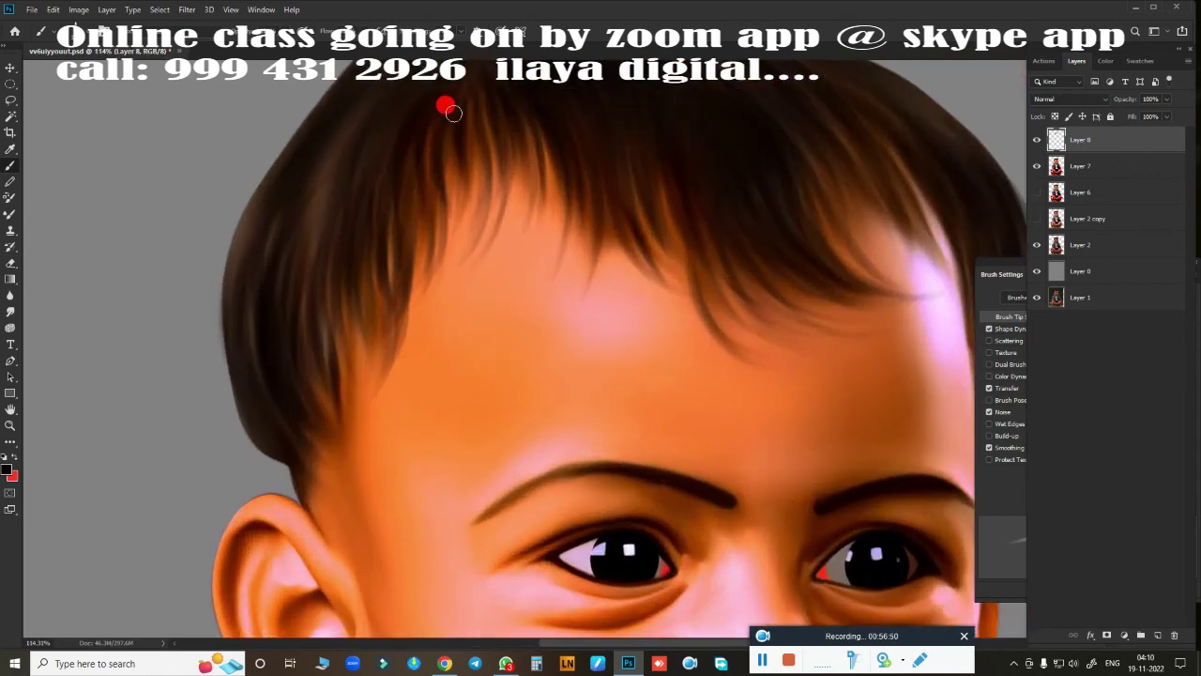
drag(390, 214, 383, 399)
drag(388, 159, 360, 394)
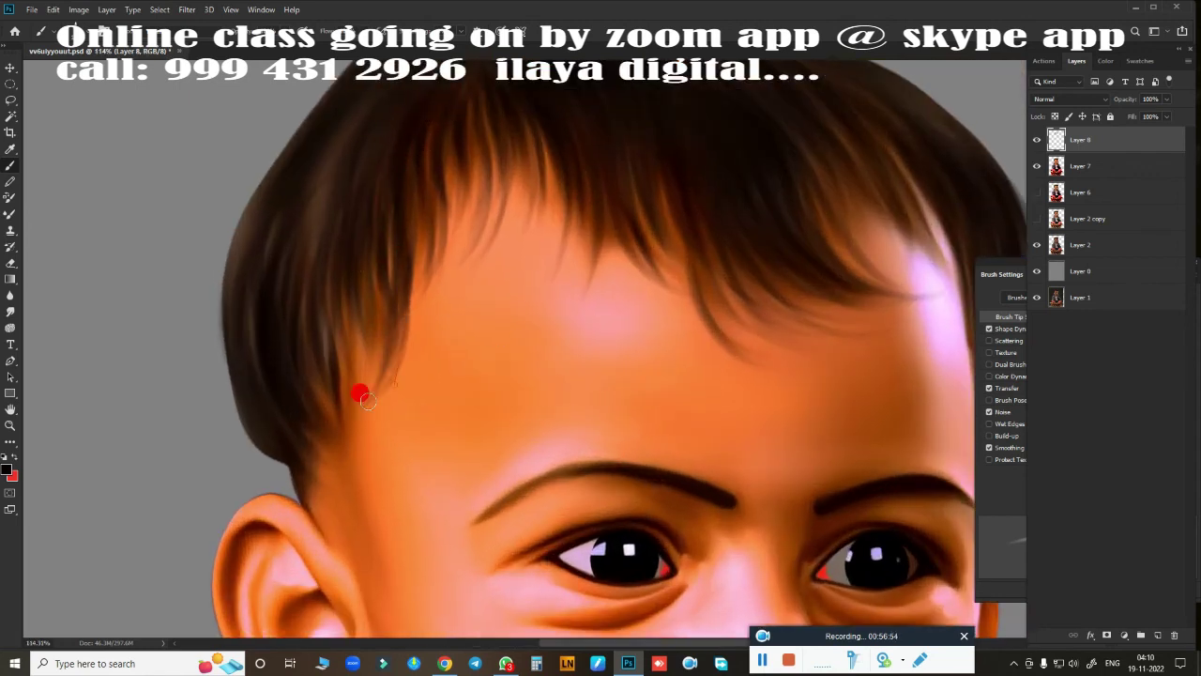
Paint dark strands from the crown hairline down toward the forehead.
scroll(619, 394, down, 5)
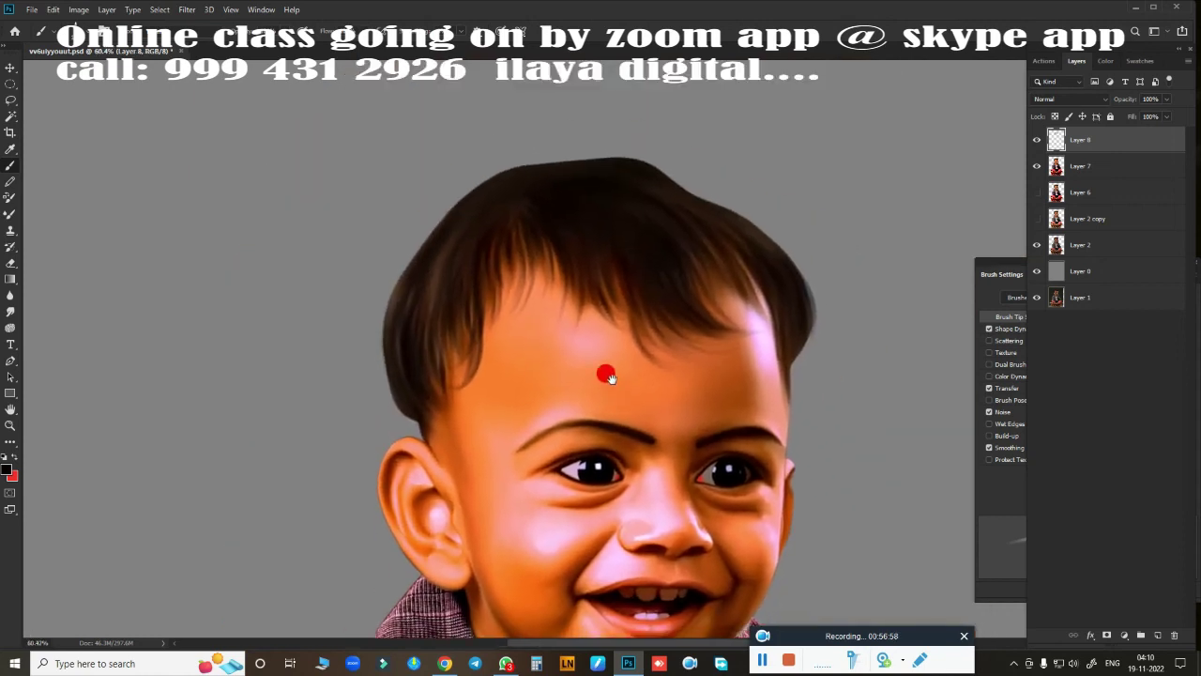
scroll(656, 441, up, 5)
mouse_move(584, 188)
mouse_down()
mouse_move(595, 207)
mouse_move(575, 282)
mouse_up()
drag(606, 166, 563, 366)
drag(515, 212, 499, 358)
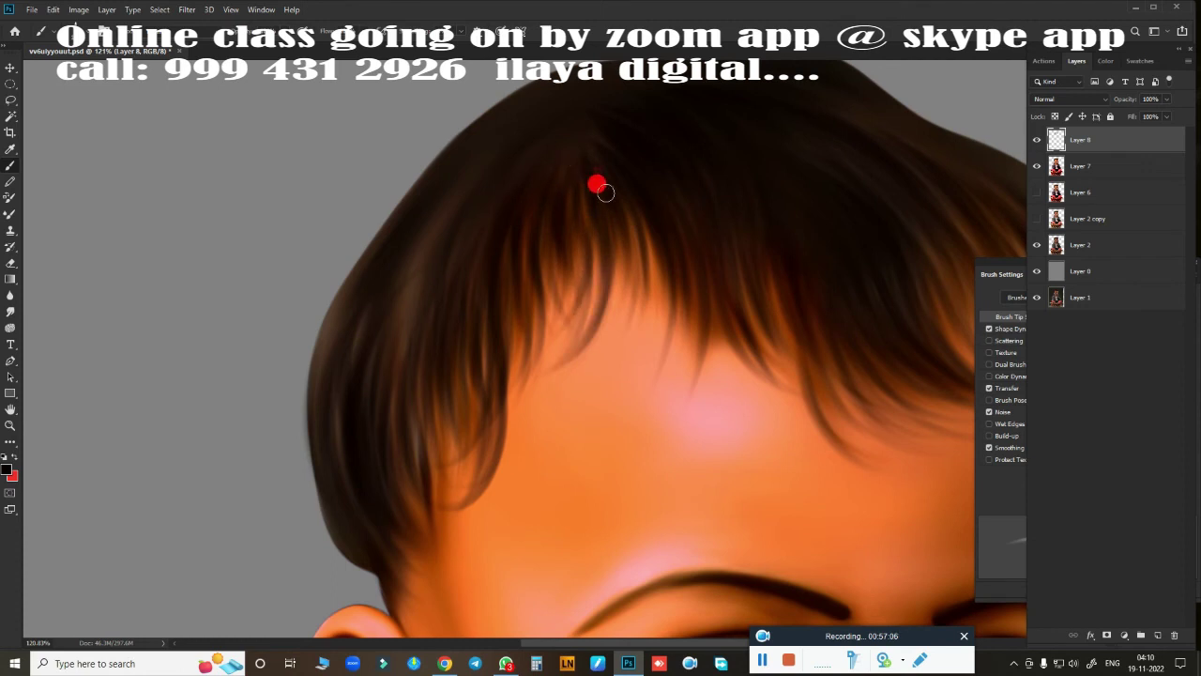
drag(600, 187, 694, 461)
scroll(695, 462, down, 5)
scroll(585, 344, up, 5)
Paint faint strokes along the sideburn by the ear, then zoom out to the whole head.
mouse_move(585, 344)
mouse_down()
mouse_move(408, 118)
mouse_move(550, 233)
mouse_move(595, 204)
mouse_move(482, 153)
mouse_move(570, 201)
mouse_move(513, 237)
mouse_move(586, 425)
mouse_up()
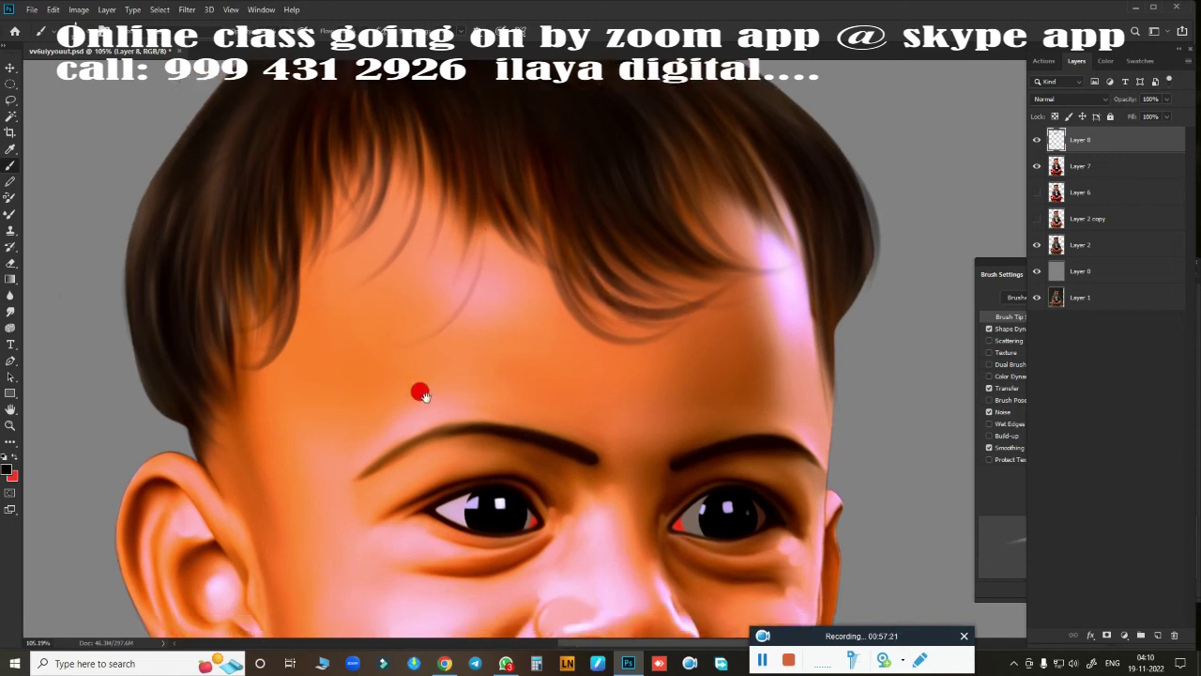
drag(177, 438, 516, 324)
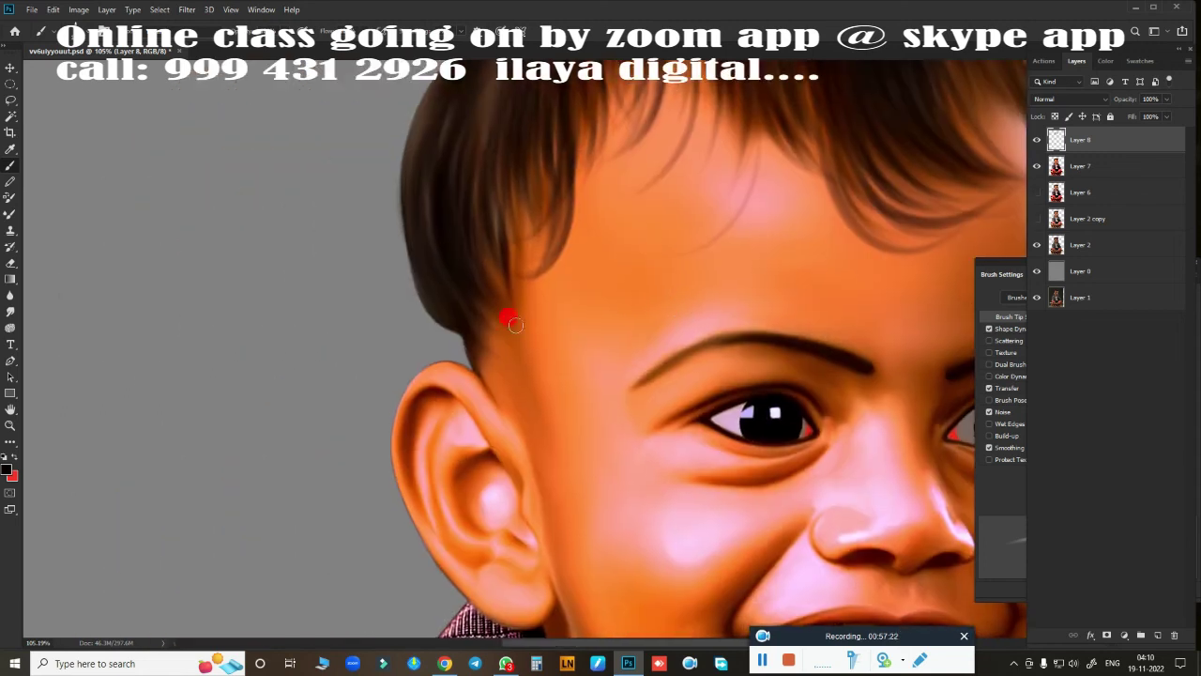
mouse_move(450, 251)
mouse_down()
mouse_move(499, 260)
mouse_move(542, 311)
mouse_move(541, 280)
mouse_up()
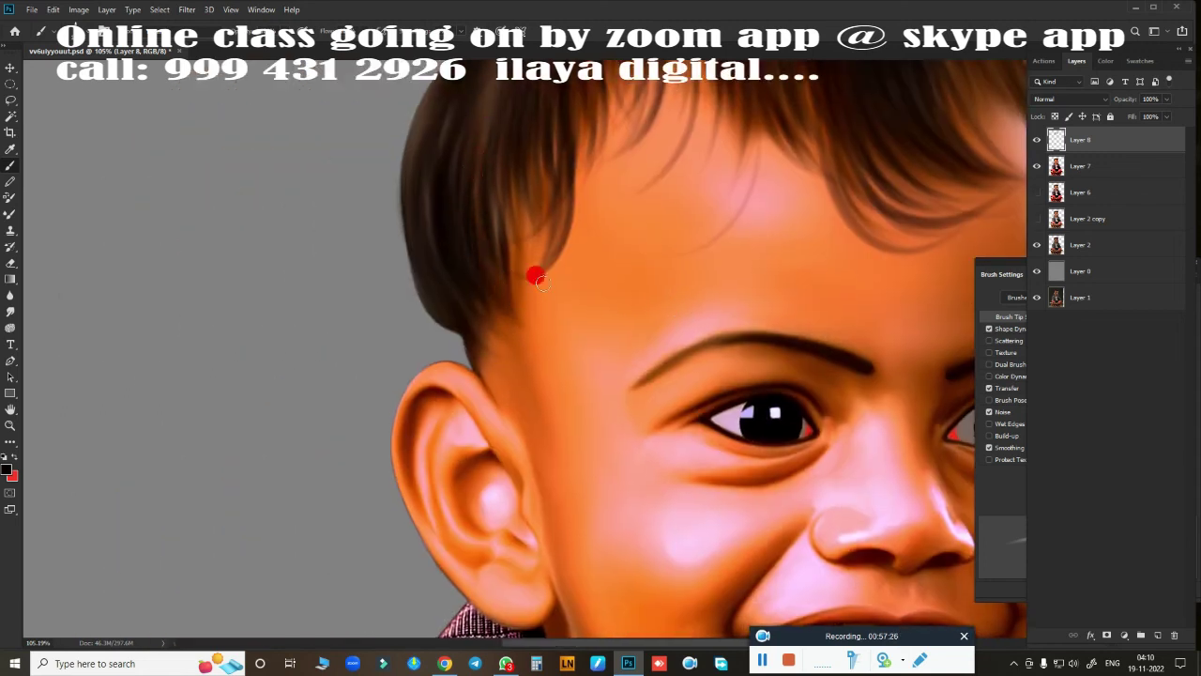
mouse_move(453, 268)
mouse_down()
mouse_move(509, 389)
mouse_move(459, 310)
mouse_move(475, 319)
mouse_move(503, 293)
mouse_up()
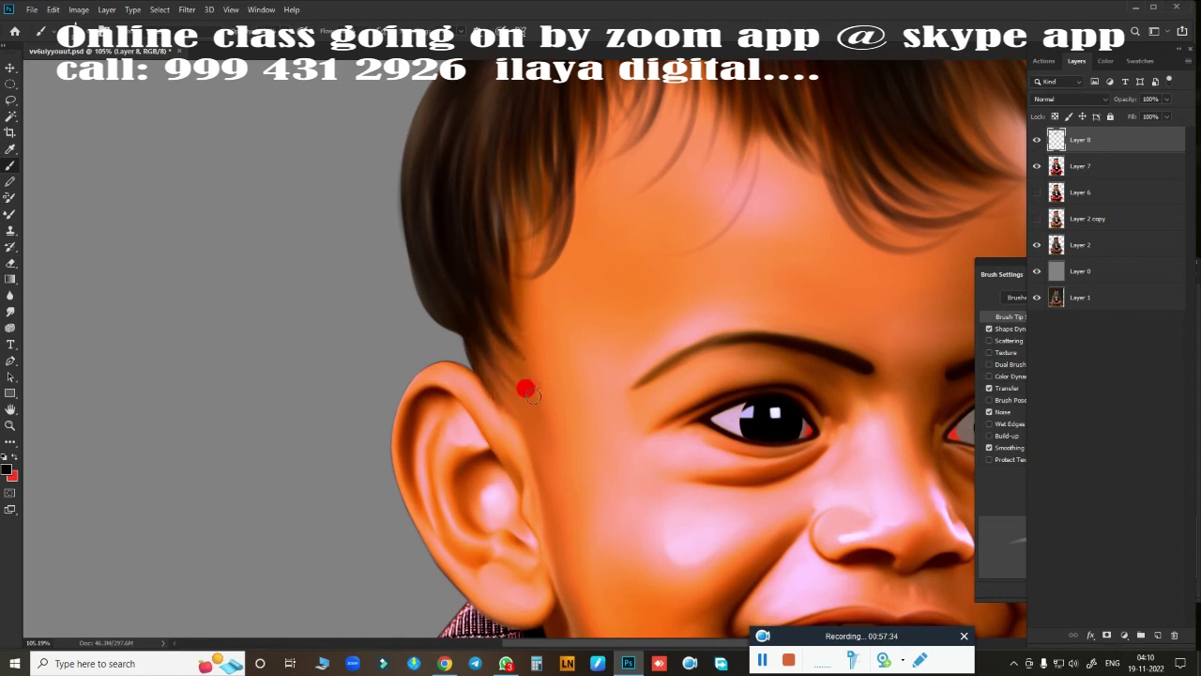
scroll(497, 414, down, 2)
scroll(627, 356, down, 2)
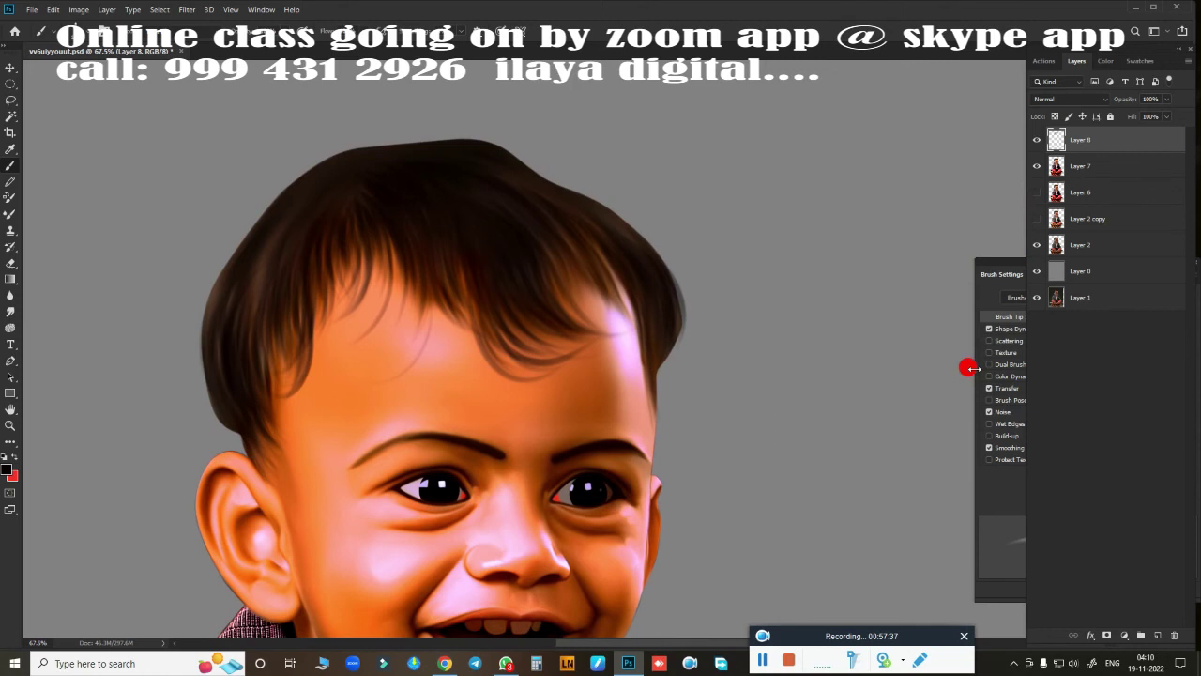
Add a new Layer 9 and set the foreground colour to light blue.
click(1158, 635)
click(17, 457)
click(7, 467)
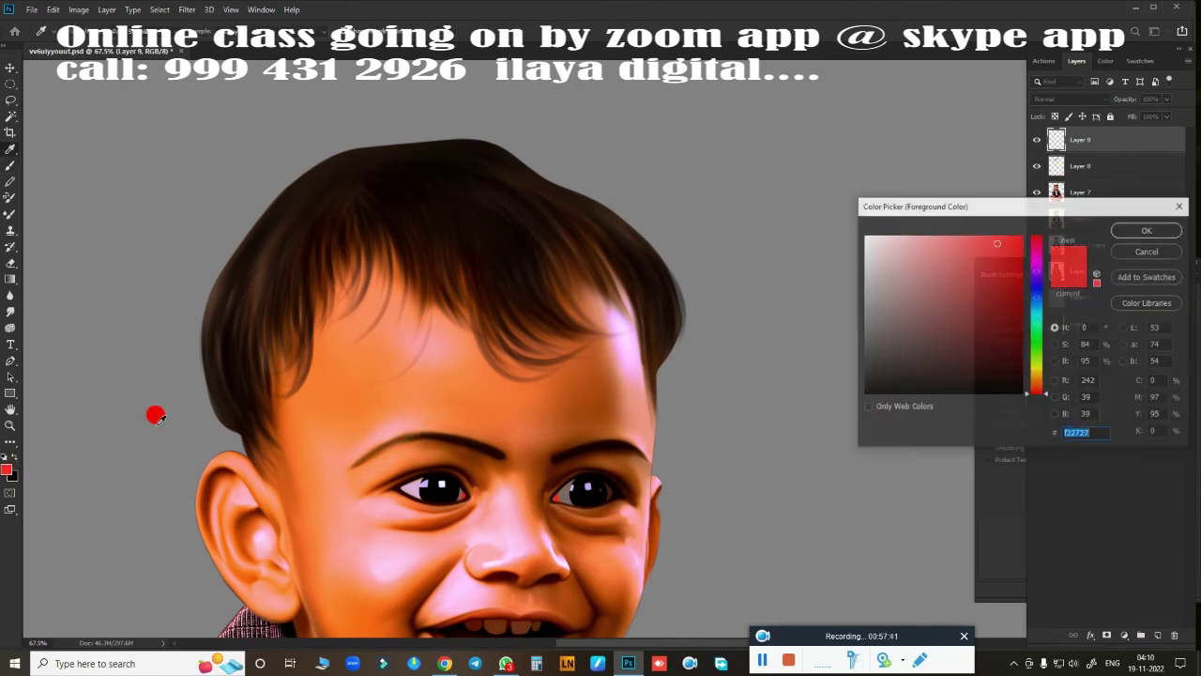
click(1035, 306)
click(949, 241)
click(1147, 229)
Paint light-blue strands along the upper outline of the hair with the Brush.
scroll(498, 328, up, 2)
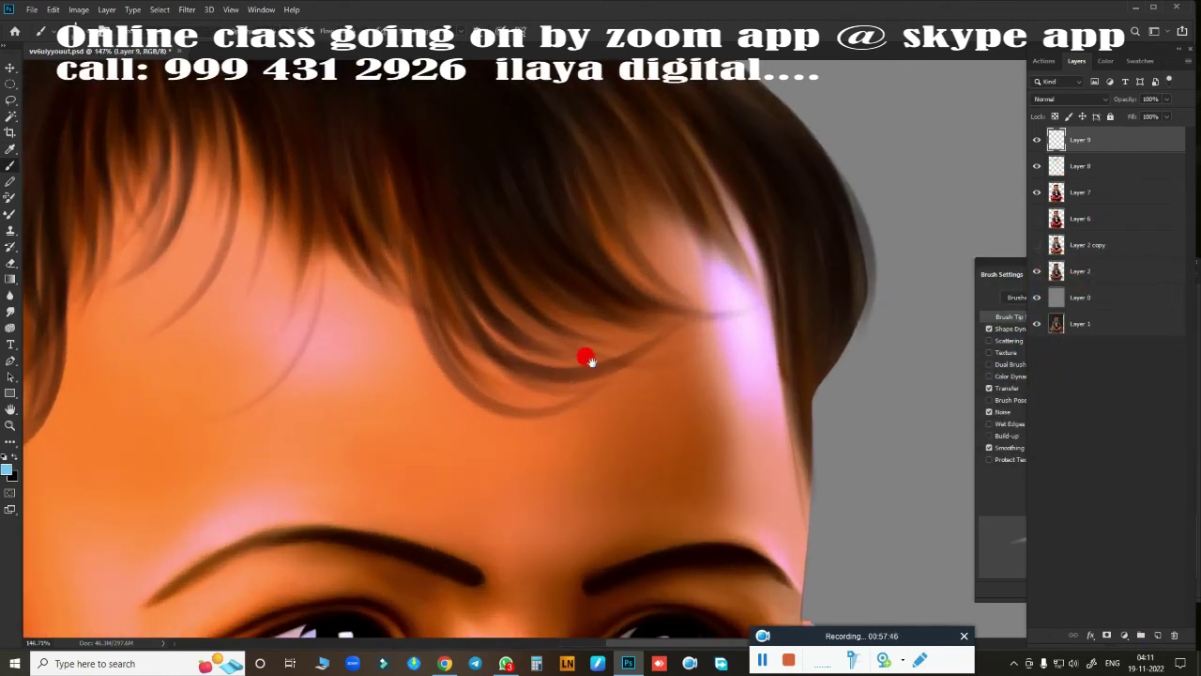
scroll(495, 492, up, 2)
scroll(657, 282, up, 2)
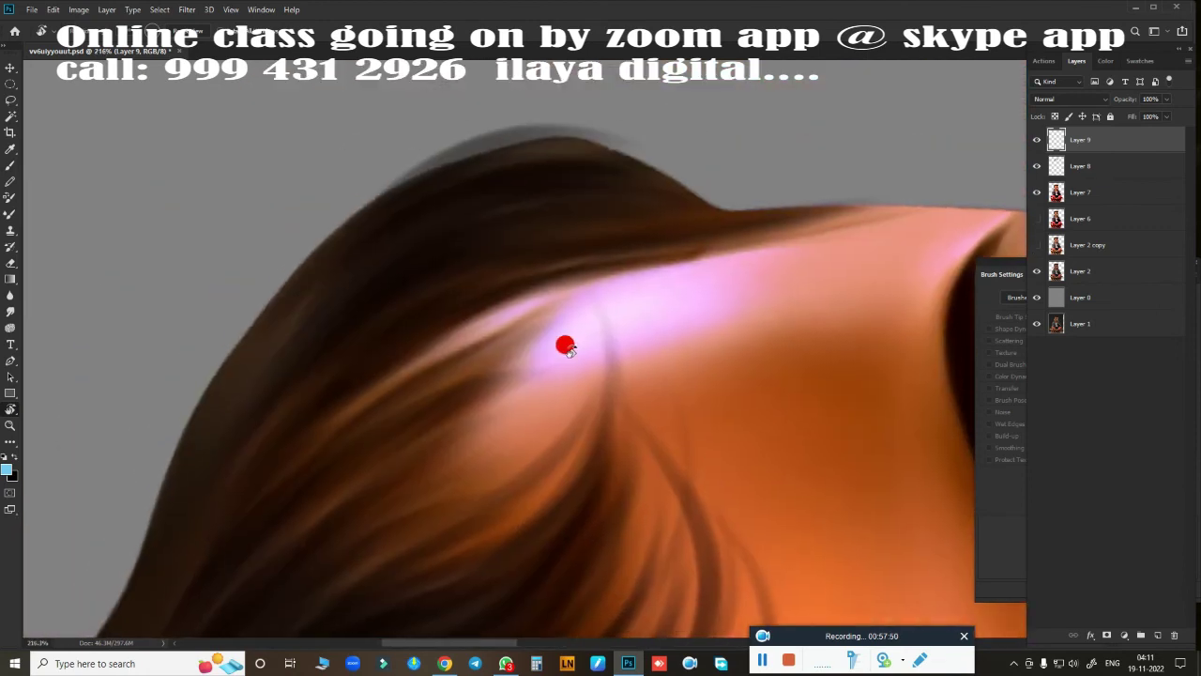
key(b)
mouse_move(340, 215)
mouse_down()
mouse_move(437, 160)
mouse_move(456, 131)
mouse_move(415, 125)
mouse_move(363, 295)
mouse_move(266, 343)
mouse_move(510, 177)
mouse_move(618, 176)
mouse_move(329, 156)
mouse_move(351, 348)
mouse_move(384, 244)
mouse_move(635, 377)
mouse_up()
scroll(636, 377, down, 2)
mouse_move(488, 329)
mouse_down()
mouse_move(169, 472)
mouse_move(557, 107)
mouse_move(225, 478)
mouse_up()
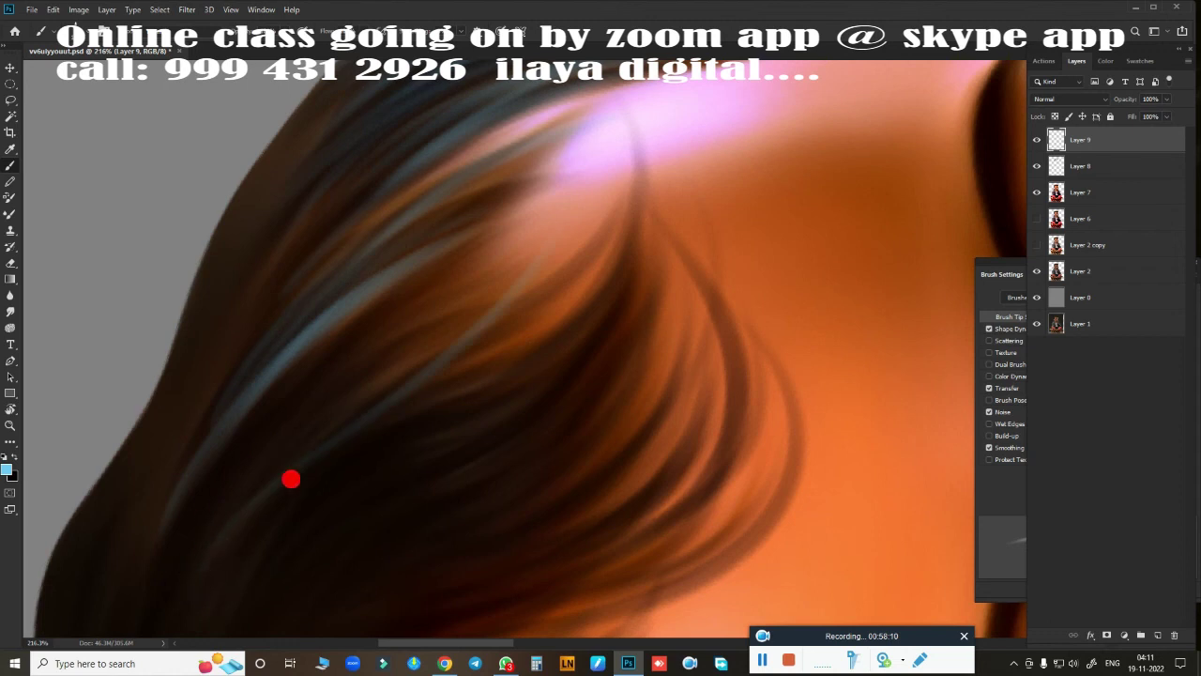
scroll(507, 421, down, 1)
mouse_move(507, 421)
mouse_down()
mouse_move(303, 321)
mouse_move(473, 207)
mouse_move(192, 574)
mouse_up()
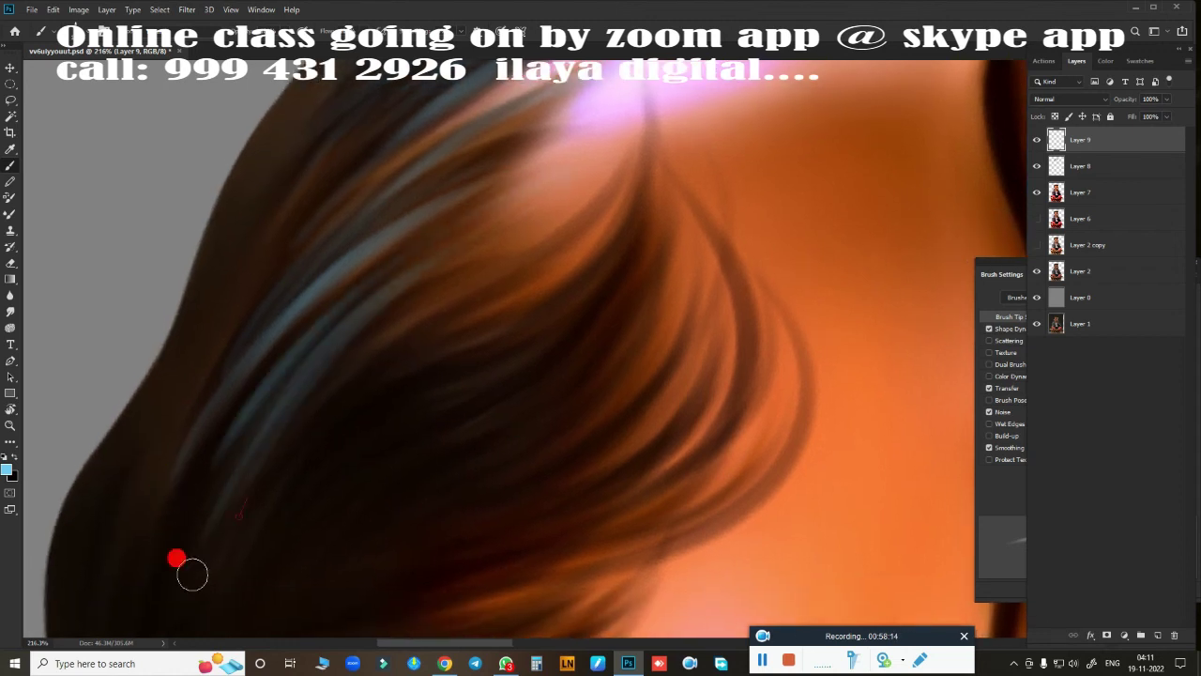
mouse_move(294, 530)
mouse_down()
mouse_move(303, 447)
mouse_move(309, 619)
mouse_move(324, 544)
mouse_move(521, 633)
mouse_move(482, 376)
mouse_up()
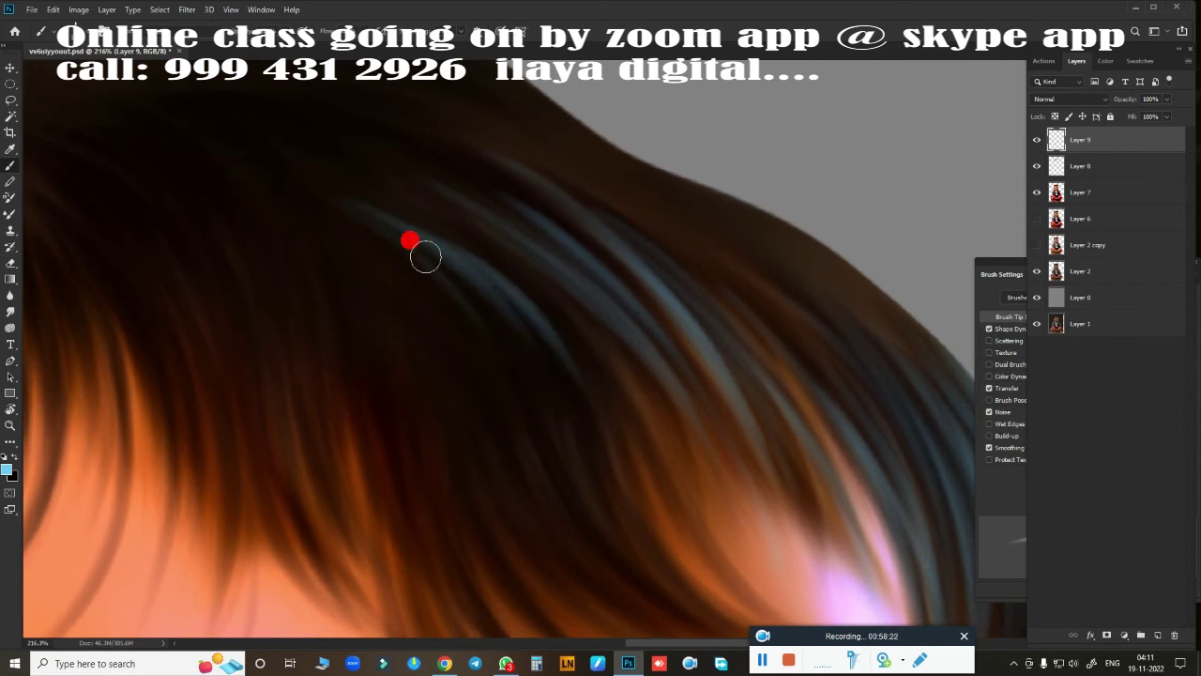
Paint bluish strands through the dark hair, curving into the fringe toward the forehead.
drag(457, 181, 590, 388)
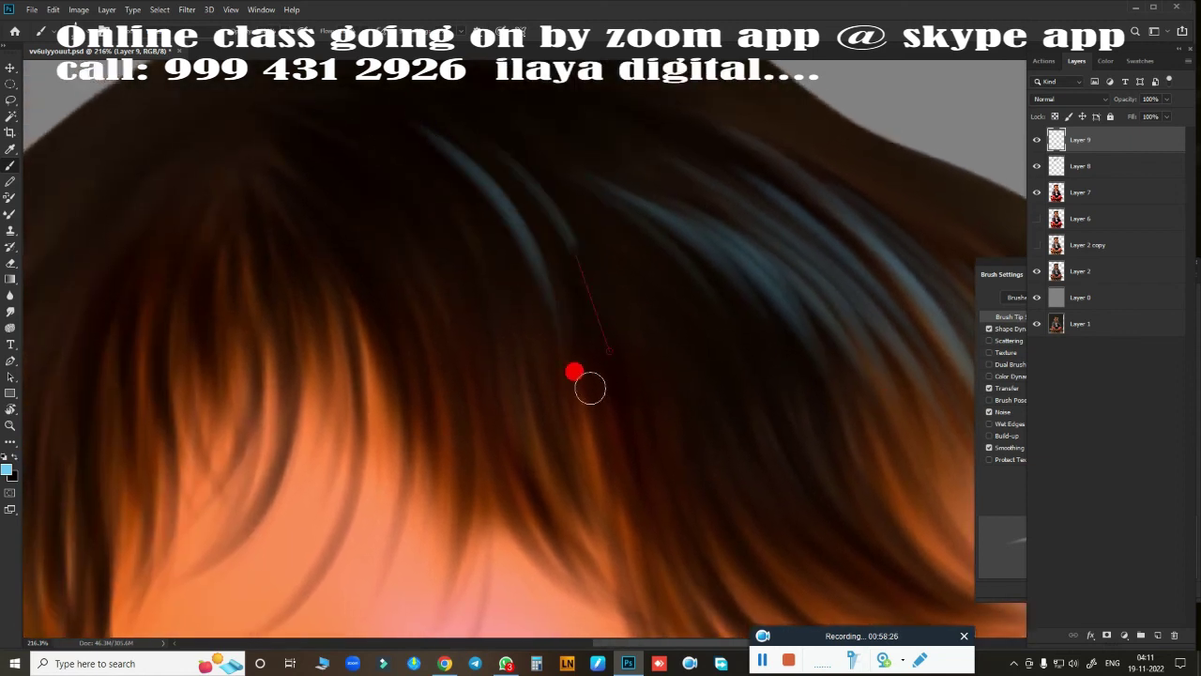
mouse_move(511, 212)
mouse_down()
mouse_move(531, 193)
mouse_move(622, 437)
mouse_move(588, 235)
mouse_up()
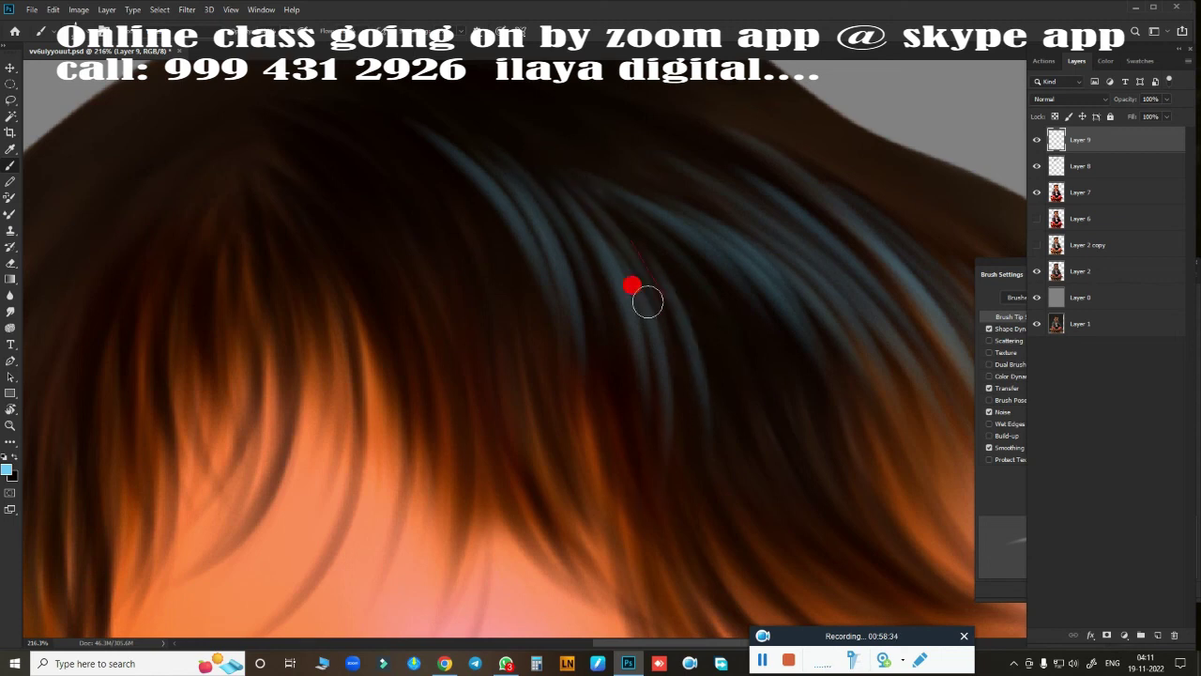
scroll(631, 285, down, 3)
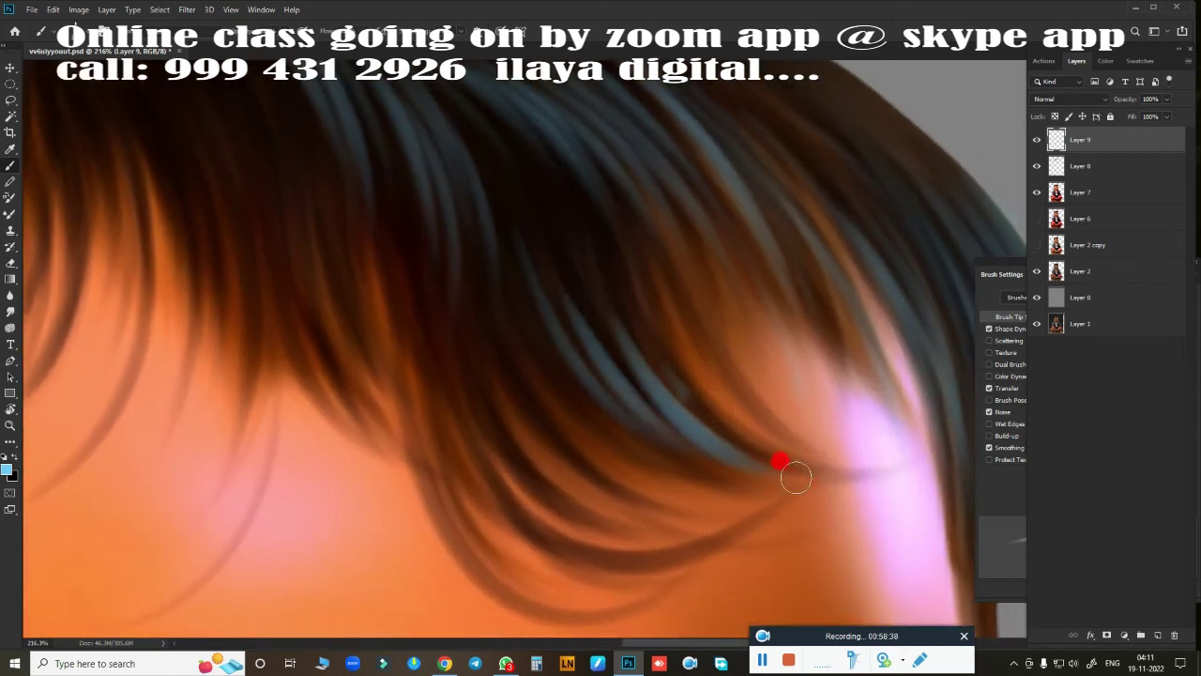
mouse_move(795, 479)
mouse_down()
mouse_move(598, 247)
mouse_move(839, 430)
mouse_up()
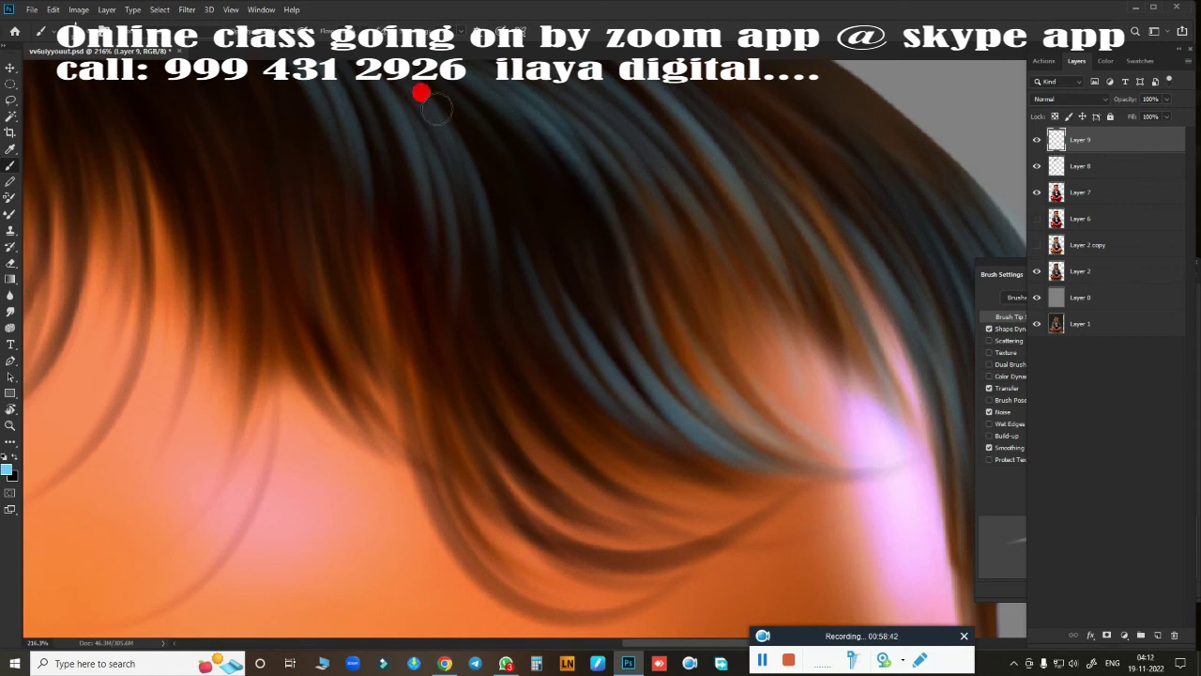
drag(421, 94, 651, 416)
drag(492, 158, 644, 376)
mouse_move(554, 235)
mouse_down()
mouse_move(703, 485)
mouse_move(813, 391)
mouse_up()
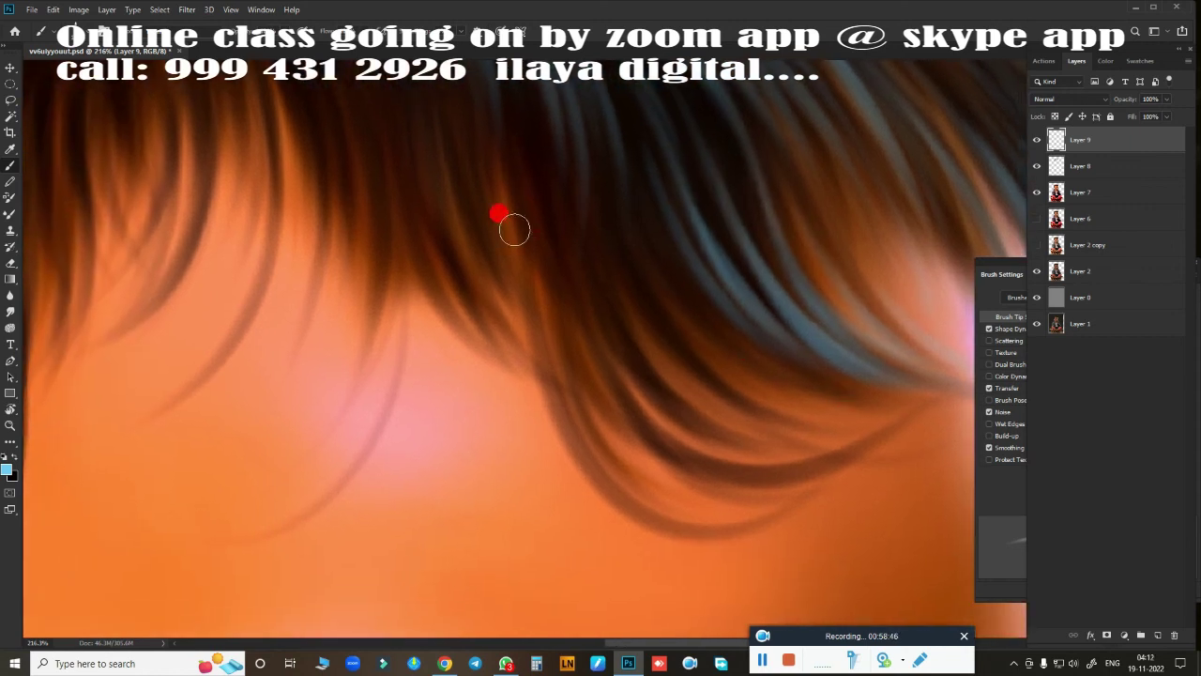
mouse_move(514, 229)
mouse_down()
mouse_move(528, 324)
mouse_move(662, 479)
mouse_move(700, 329)
mouse_move(861, 346)
mouse_up()
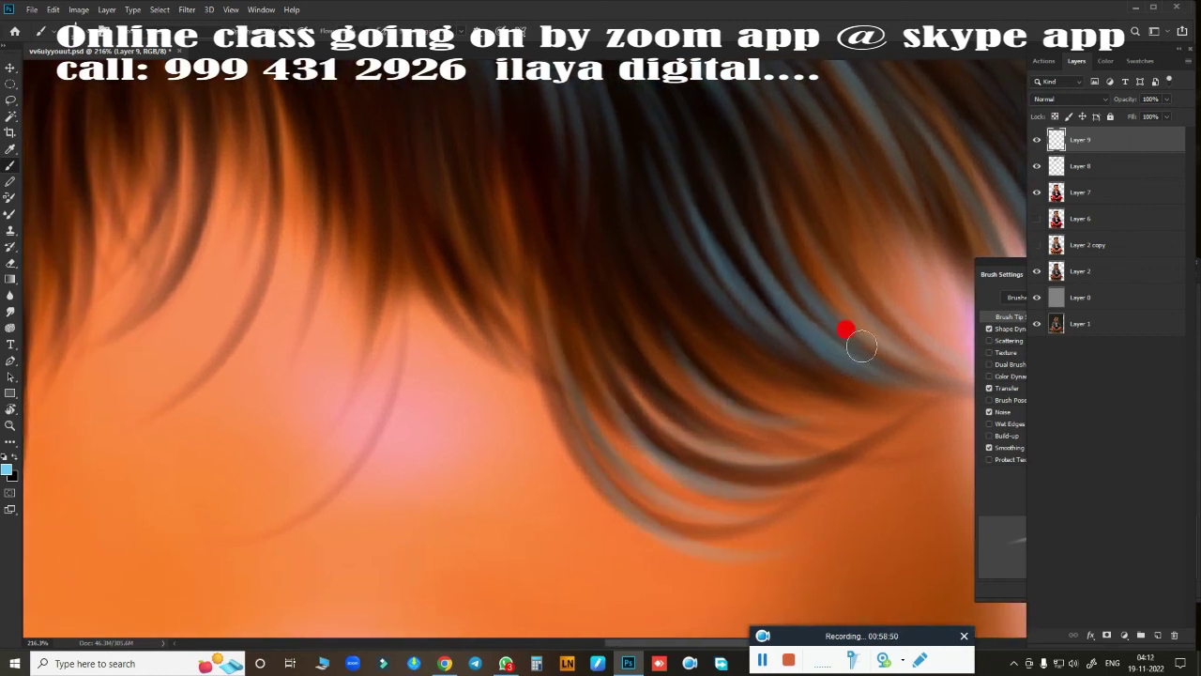
mouse_move(563, 112)
mouse_down()
mouse_move(563, 276)
mouse_move(742, 437)
mouse_move(724, 485)
mouse_move(421, 345)
mouse_up()
Add bluish strands along the upper hair edge and the right hair mass.
drag(568, 338, 591, 391)
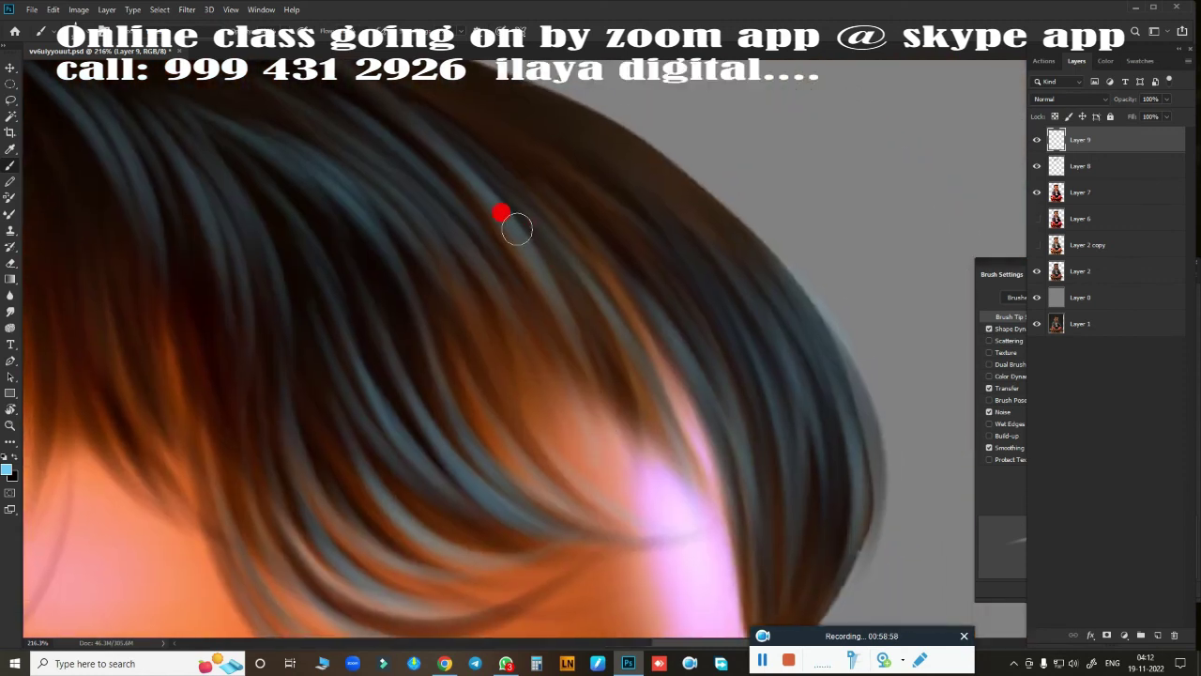
mouse_move(517, 228)
mouse_down()
mouse_move(410, 156)
mouse_move(552, 454)
mouse_up()
mouse_move(351, 167)
mouse_down()
mouse_move(705, 516)
mouse_move(705, 284)
mouse_move(736, 373)
mouse_up()
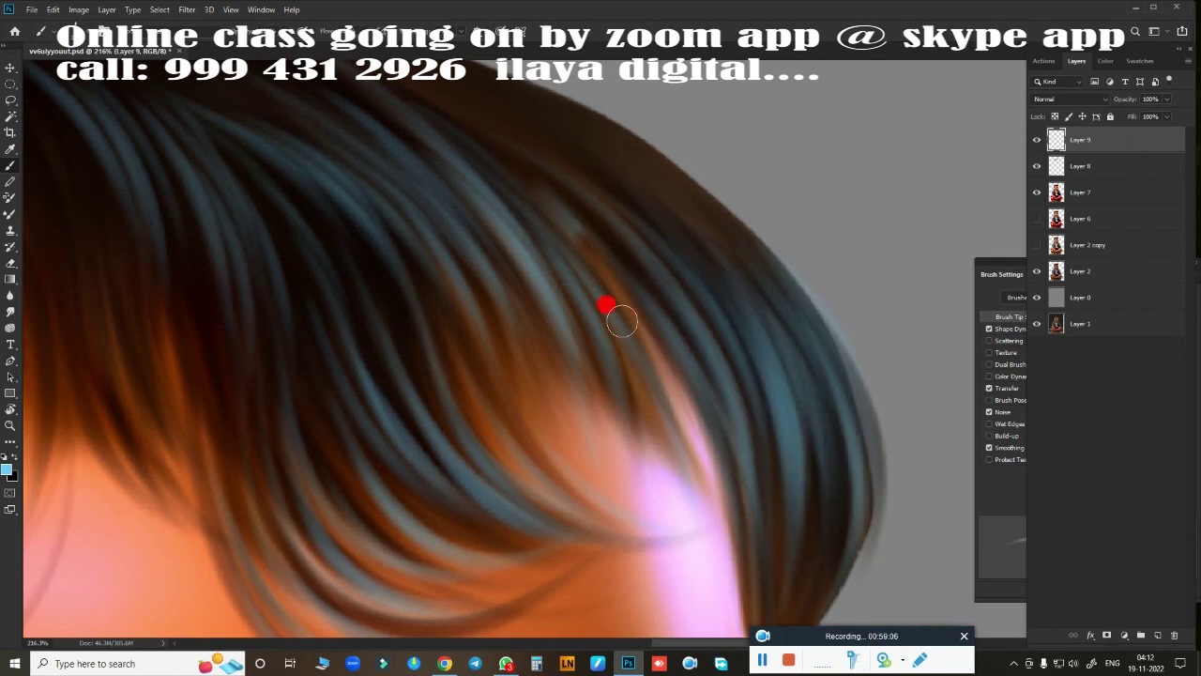
drag(606, 303, 719, 397)
mouse_move(368, 192)
mouse_down()
mouse_move(554, 287)
mouse_move(640, 376)
mouse_move(773, 426)
mouse_move(780, 357)
mouse_move(695, 373)
mouse_up()
drag(553, 267, 638, 408)
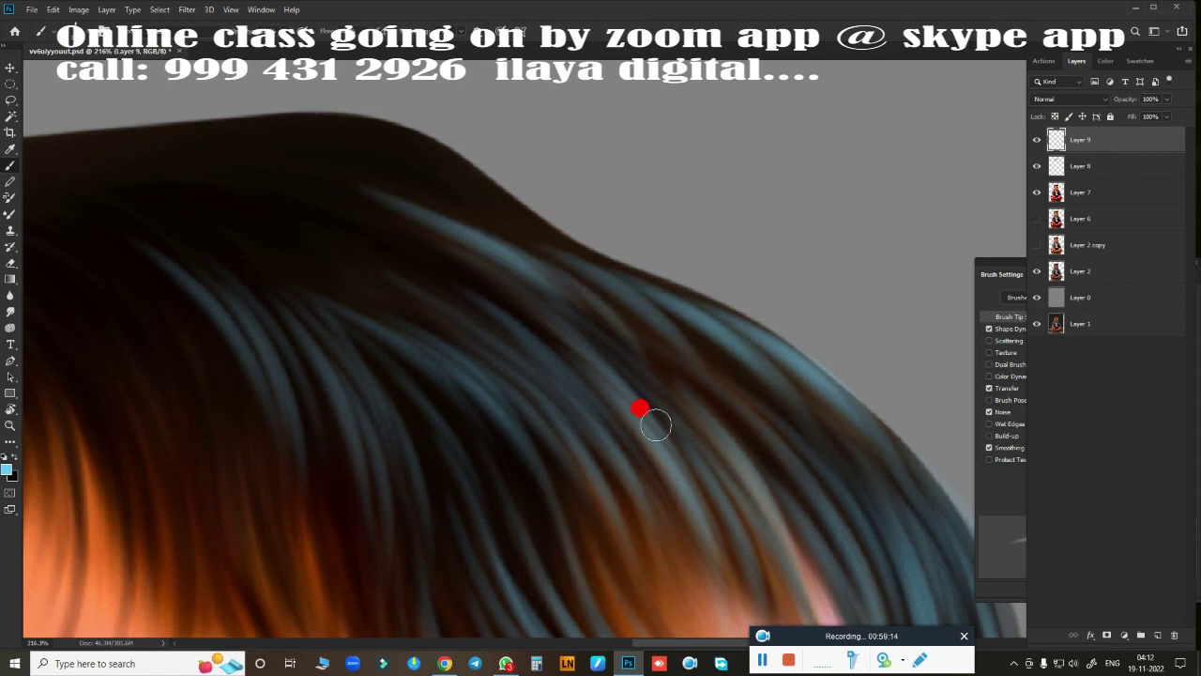
drag(648, 319, 798, 531)
drag(779, 366, 911, 522)
mouse_move(469, 212)
mouse_down()
mouse_move(691, 303)
mouse_move(388, 194)
mouse_move(557, 375)
mouse_move(722, 310)
mouse_move(630, 423)
mouse_up()
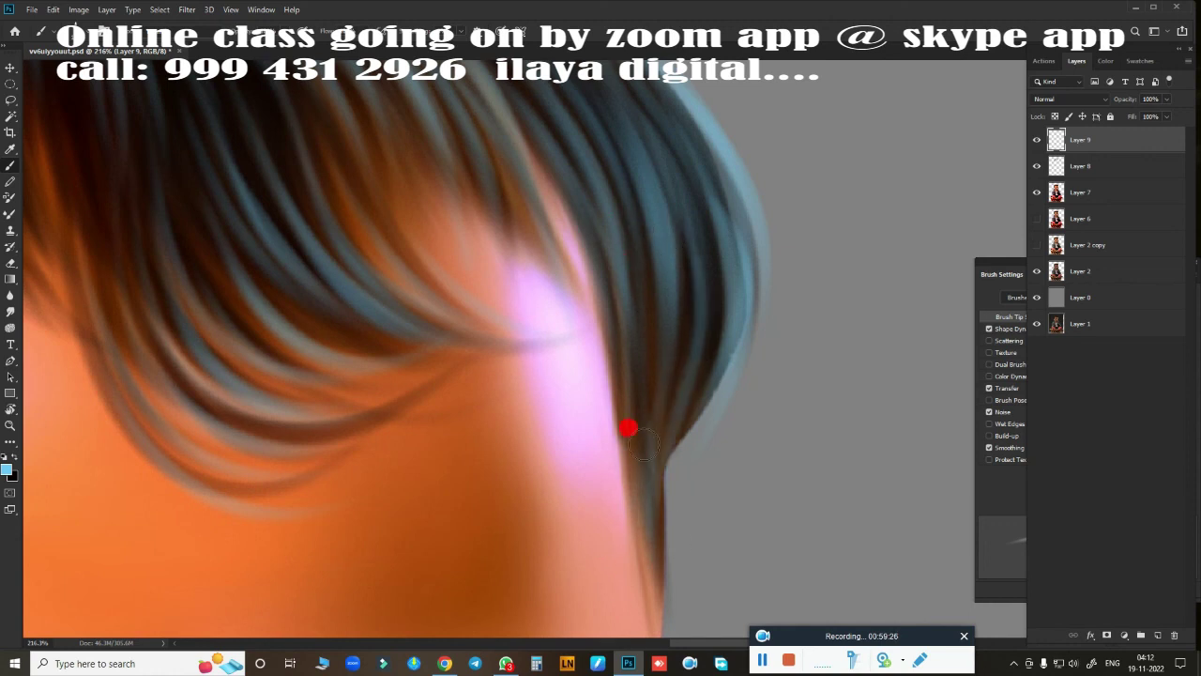
mouse_move(439, 269)
mouse_down()
mouse_move(664, 391)
mouse_move(553, 143)
mouse_up()
Paint bluish strands curving down from the crown.
mouse_move(634, 280)
mouse_down()
mouse_move(644, 356)
mouse_move(685, 475)
mouse_move(576, 341)
mouse_move(381, 161)
mouse_move(469, 147)
mouse_move(635, 391)
mouse_move(594, 255)
mouse_move(609, 279)
mouse_move(541, 394)
mouse_move(497, 270)
mouse_move(558, 394)
mouse_up()
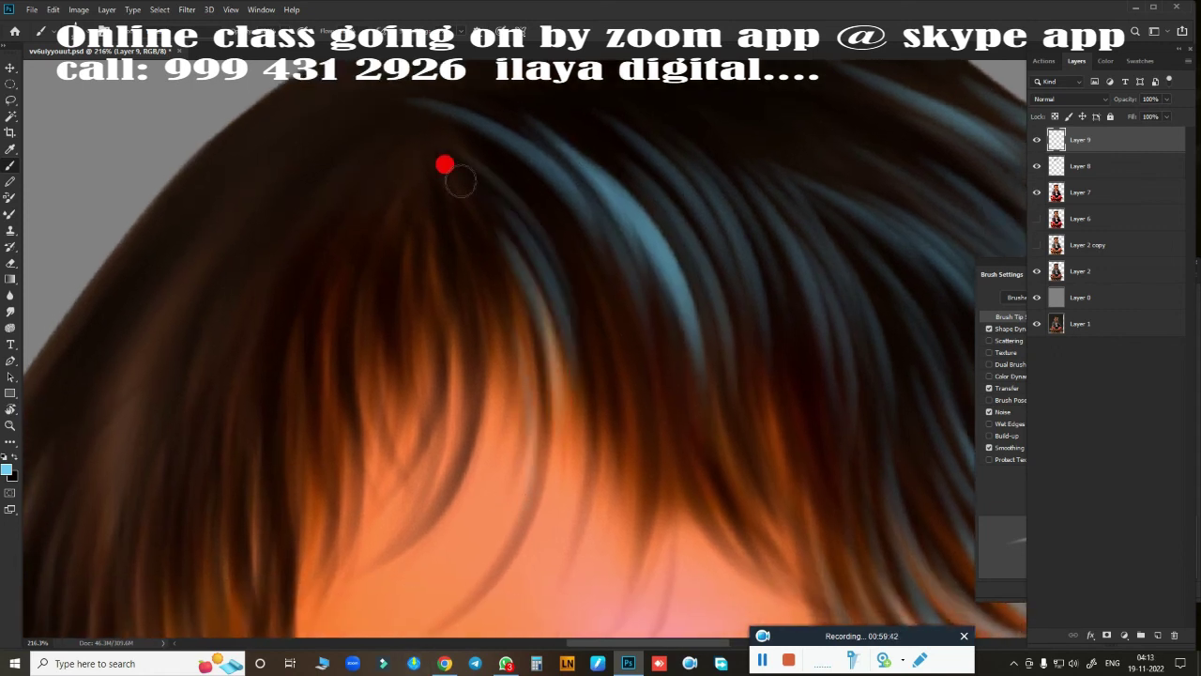
mouse_move(450, 164)
mouse_down()
mouse_move(586, 328)
mouse_move(624, 460)
mouse_up()
drag(525, 188, 638, 441)
mouse_move(638, 441)
mouse_down()
mouse_move(679, 320)
mouse_move(782, 322)
mouse_up()
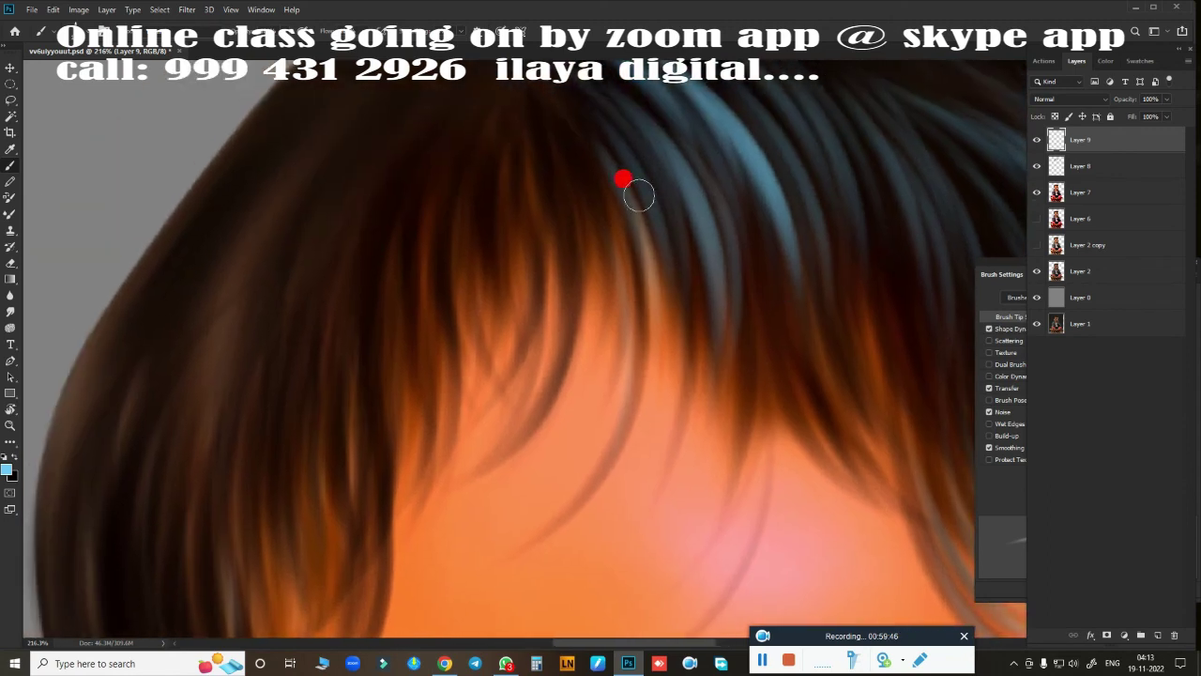
drag(622, 178, 605, 418)
drag(699, 193, 668, 349)
drag(705, 269, 746, 418)
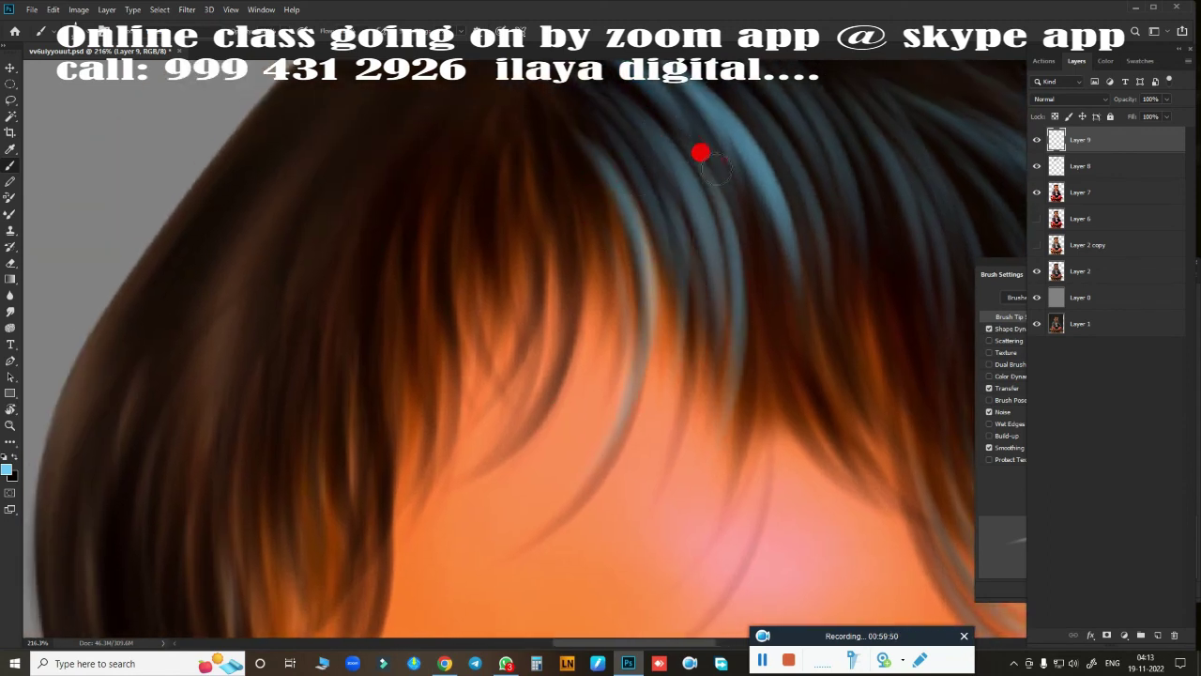
drag(700, 153, 779, 385)
drag(649, 97, 760, 376)
Paint bluish strands along the fringe, undoing two stray strokes.
drag(698, 404, 504, 254)
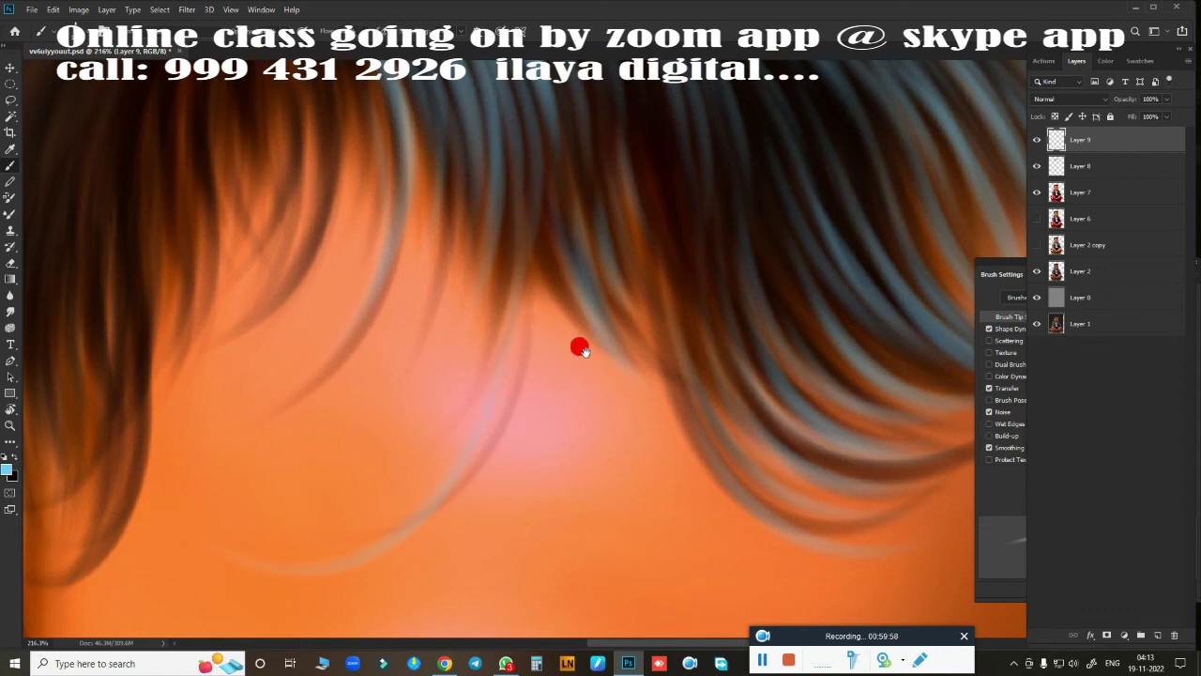
drag(581, 349, 623, 509)
mouse_move(601, 127)
mouse_down()
mouse_move(642, 319)
mouse_move(713, 384)
mouse_up()
drag(657, 172, 735, 480)
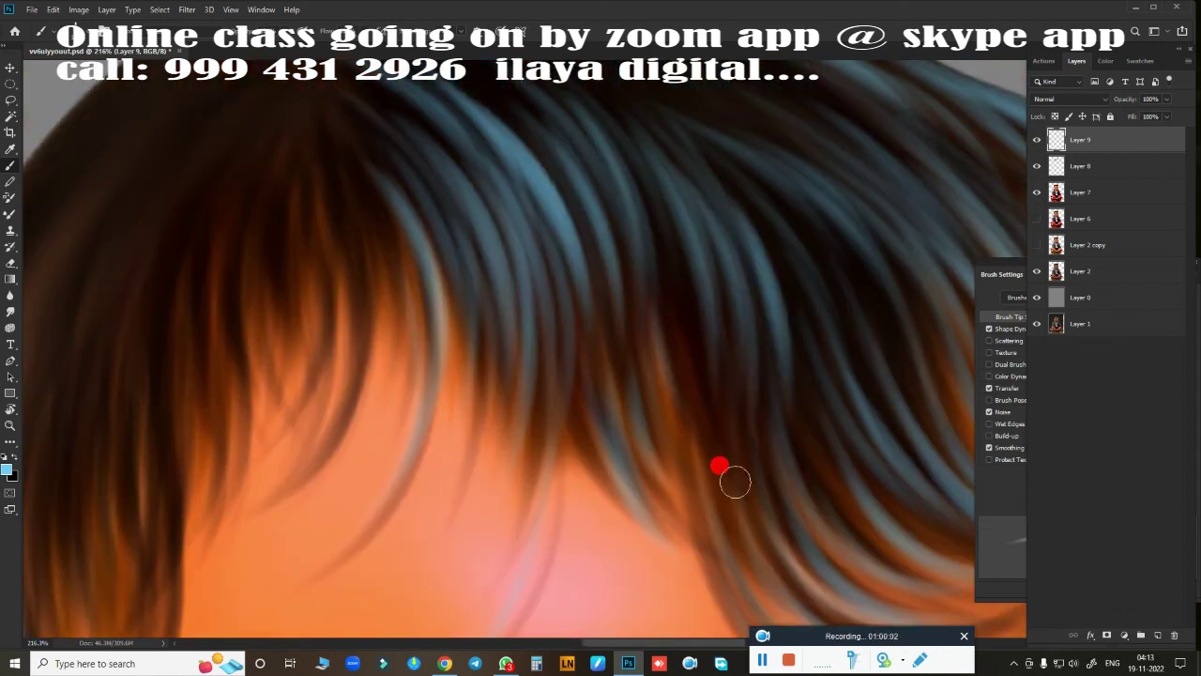
drag(683, 214, 697, 407)
key(ctrl+z)
mouse_move(648, 167)
mouse_down()
mouse_move(672, 294)
mouse_move(656, 296)
mouse_up()
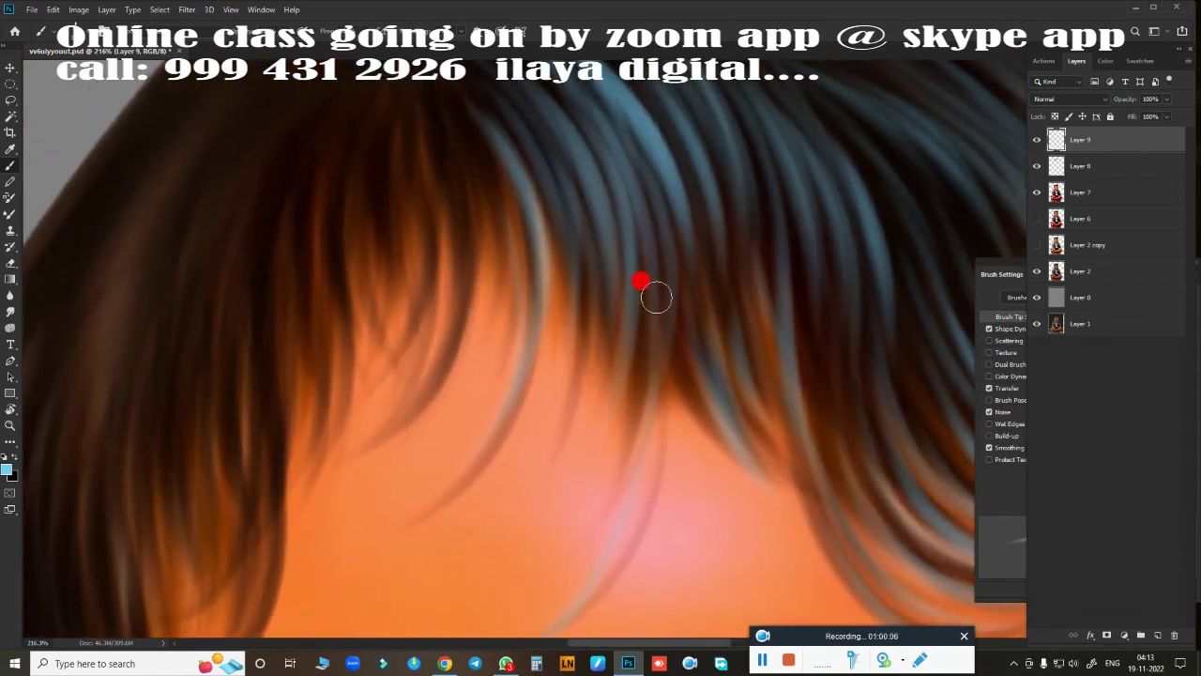
drag(543, 342, 799, 460)
drag(600, 141, 582, 371)
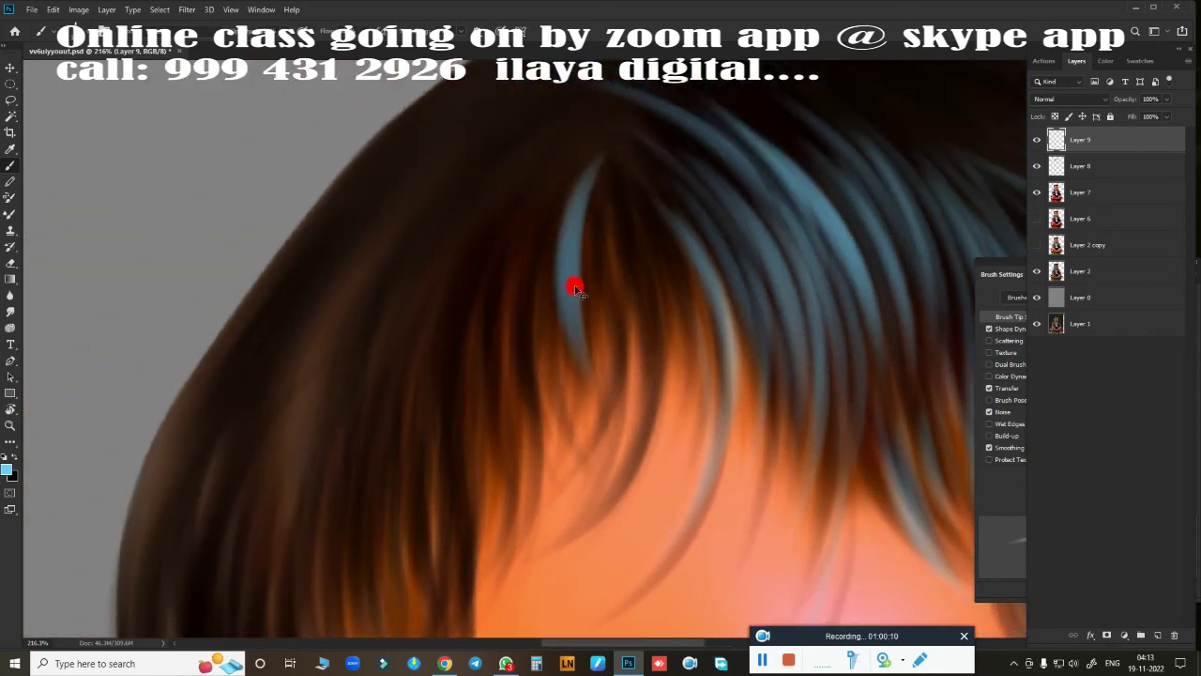
key(ctrl+z)
Add bluish strands along the left fringe and across the whole fringe.
drag(550, 204, 555, 429)
drag(521, 286, 492, 493)
drag(488, 296, 427, 521)
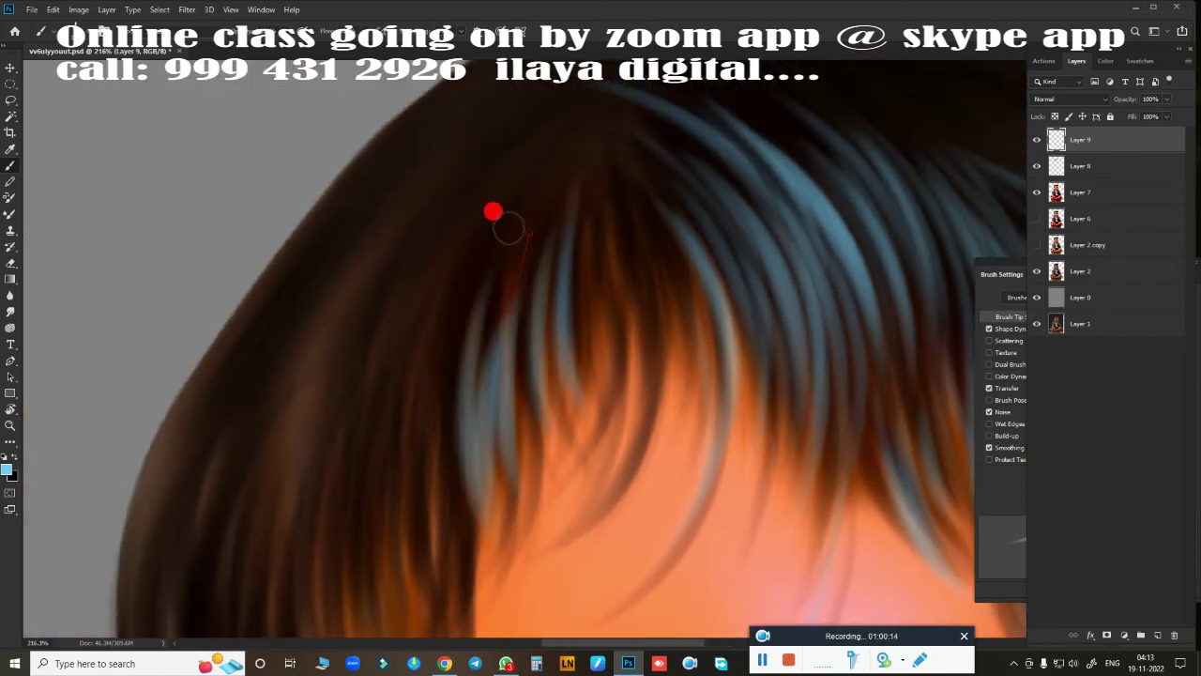
drag(507, 227, 509, 442)
drag(562, 221, 544, 403)
drag(600, 234, 577, 394)
drag(611, 206, 671, 394)
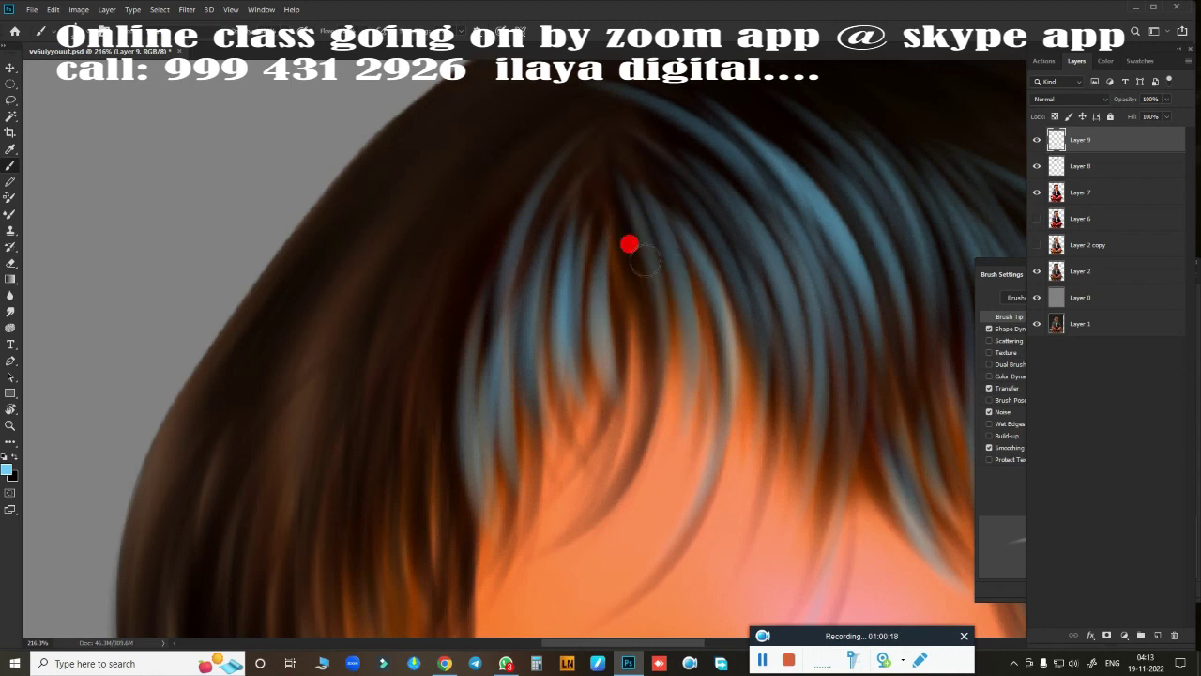
drag(576, 179, 600, 441)
Rotate the canvas view and paint bluish strands across the fringe top and upper-left hair edge.
mouse_move(454, 326)
mouse_down()
mouse_move(456, 441)
mouse_move(416, 501)
mouse_move(287, 246)
mouse_move(485, 491)
mouse_up()
mouse_move(603, 348)
mouse_down()
mouse_move(763, 309)
mouse_move(662, 288)
mouse_up()
mouse_move(459, 320)
mouse_down()
mouse_move(403, 319)
mouse_move(740, 217)
mouse_move(327, 257)
mouse_move(748, 188)
mouse_move(724, 235)
mouse_move(397, 119)
mouse_move(609, 147)
mouse_up()
mouse_move(725, 258)
mouse_down()
mouse_move(253, 139)
mouse_move(635, 247)
mouse_move(121, 357)
mouse_move(429, 233)
mouse_up()
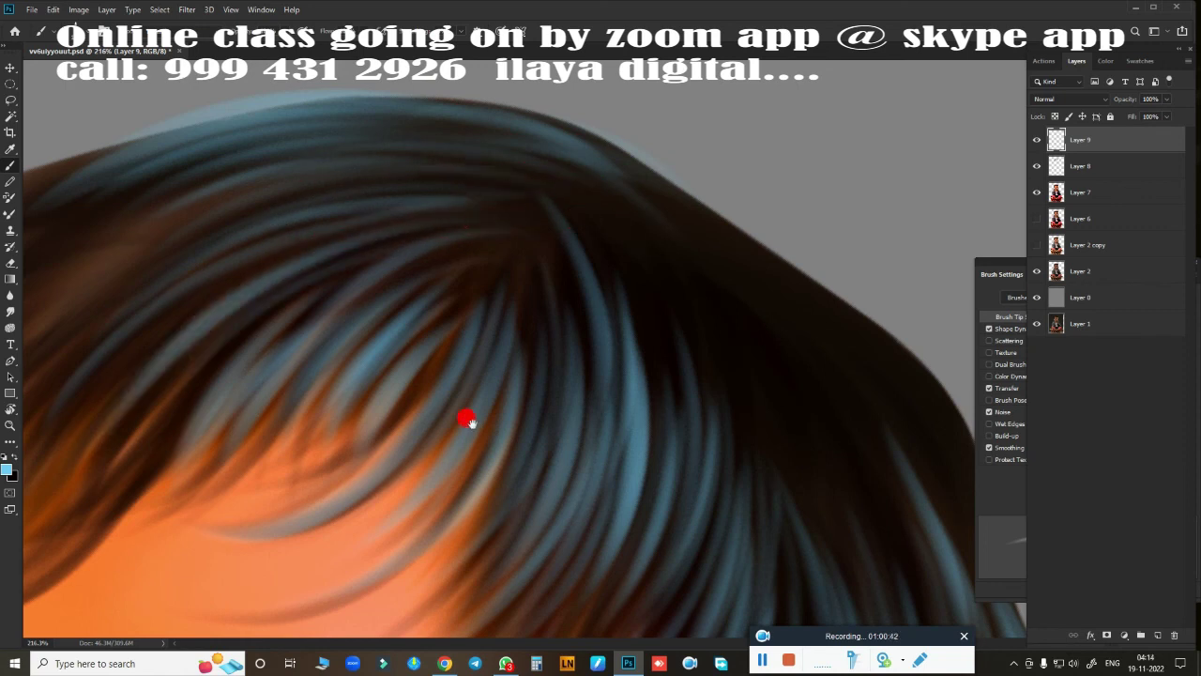
drag(464, 415, 393, 451)
mouse_move(290, 200)
mouse_down()
mouse_move(140, 407)
mouse_move(445, 116)
mouse_move(359, 88)
mouse_move(209, 542)
mouse_move(370, 206)
mouse_move(310, 225)
mouse_move(225, 517)
mouse_move(594, 167)
mouse_up()
drag(550, 121, 483, 244)
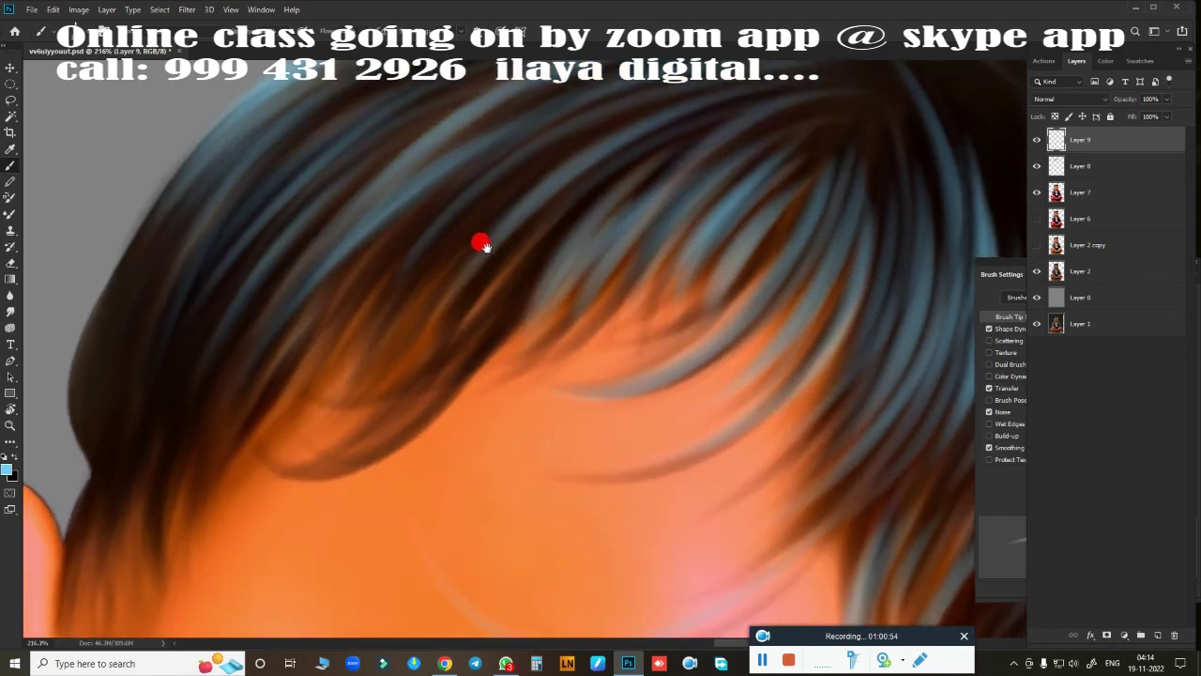
drag(523, 397, 576, 414)
scroll(576, 414, down, 5)
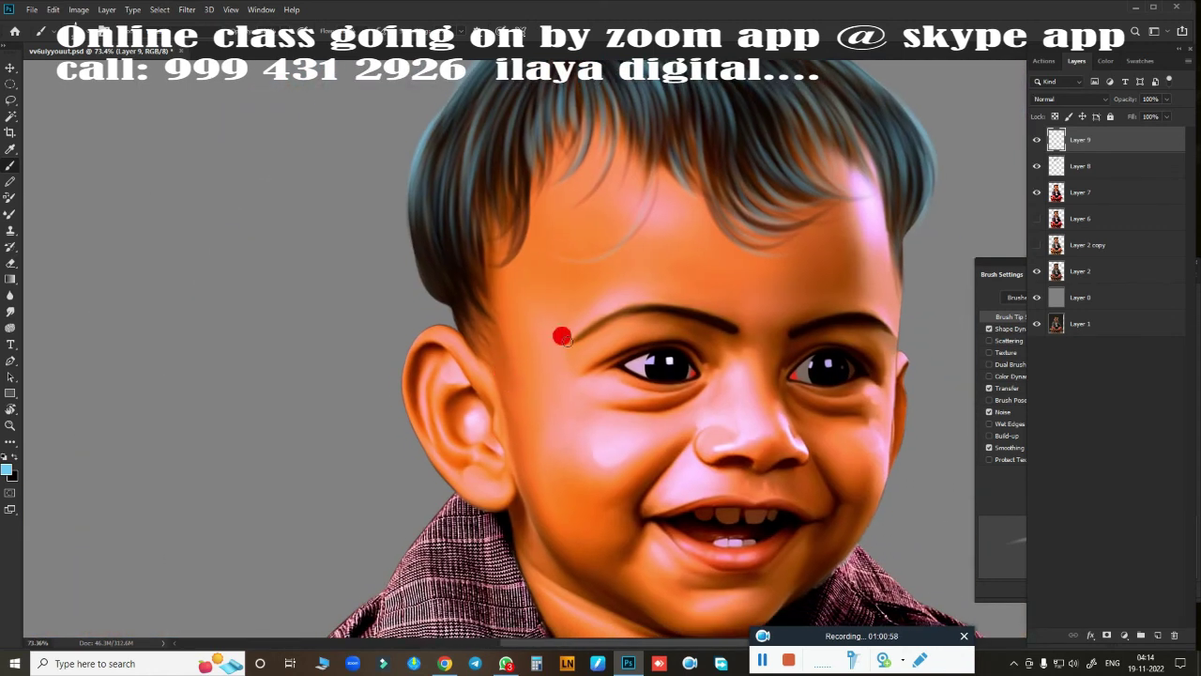
Brush light blue strands into the hair between the temple and ear.
scroll(557, 332, up, 4)
drag(391, 143, 414, 349)
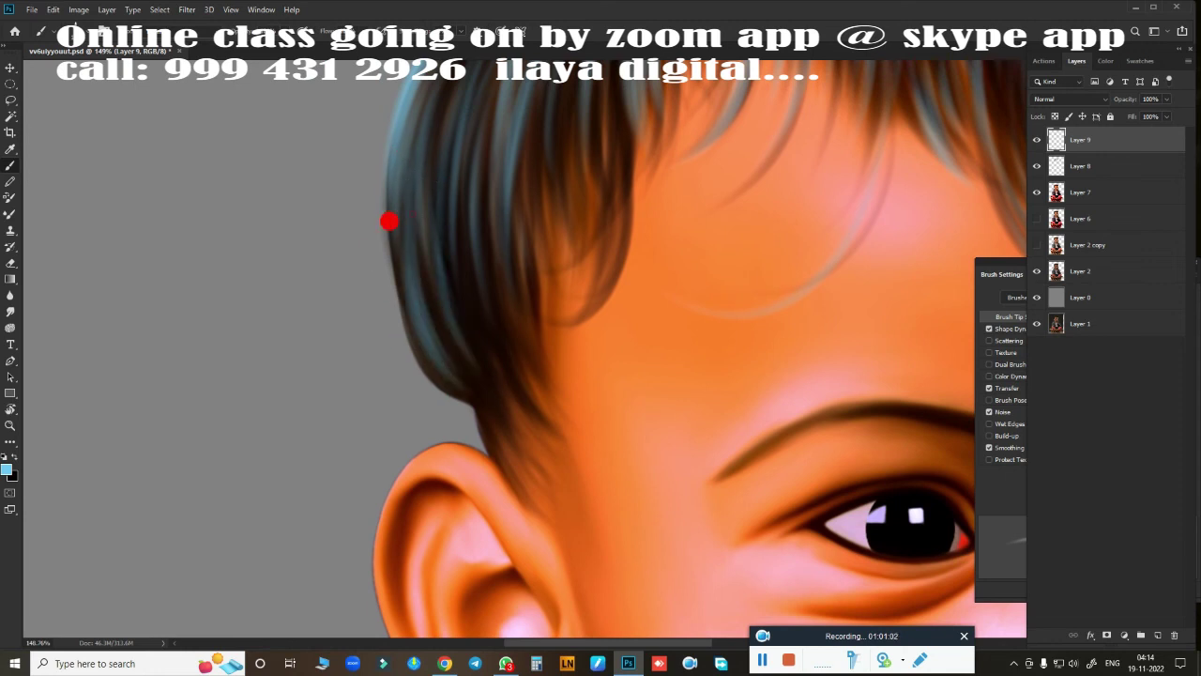
drag(413, 227, 474, 364)
drag(444, 205, 483, 301)
drag(374, 163, 536, 316)
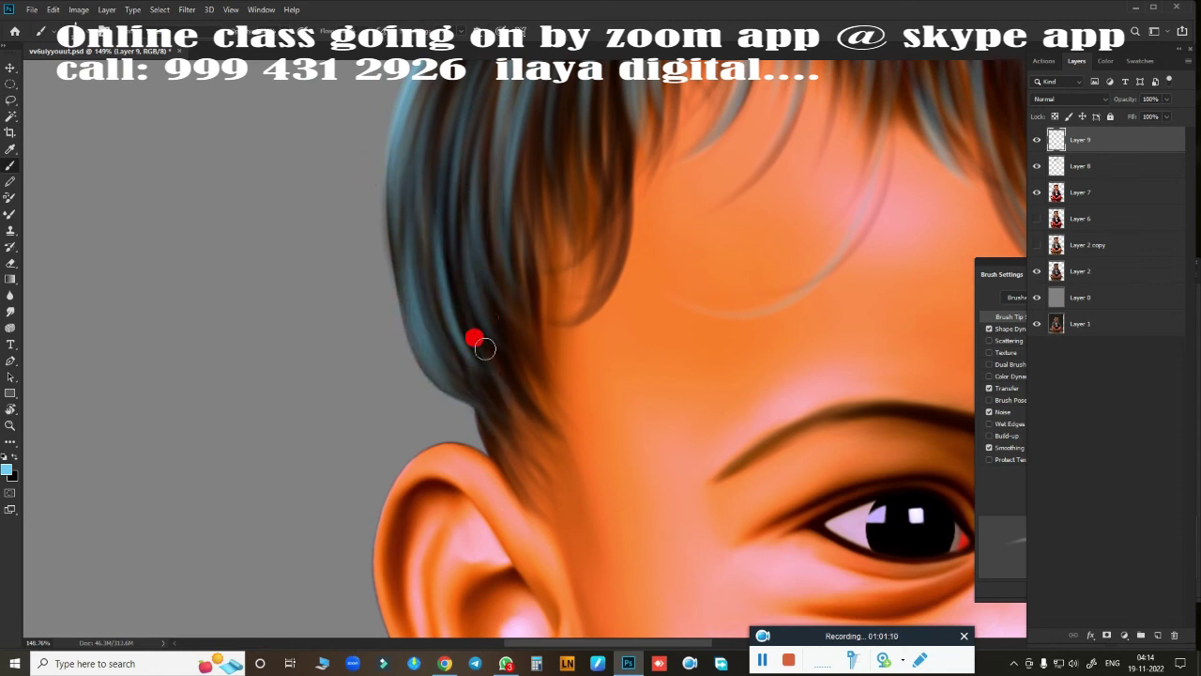
Paint several light bluish strands across the forehead fringe.
scroll(491, 481, up, 3)
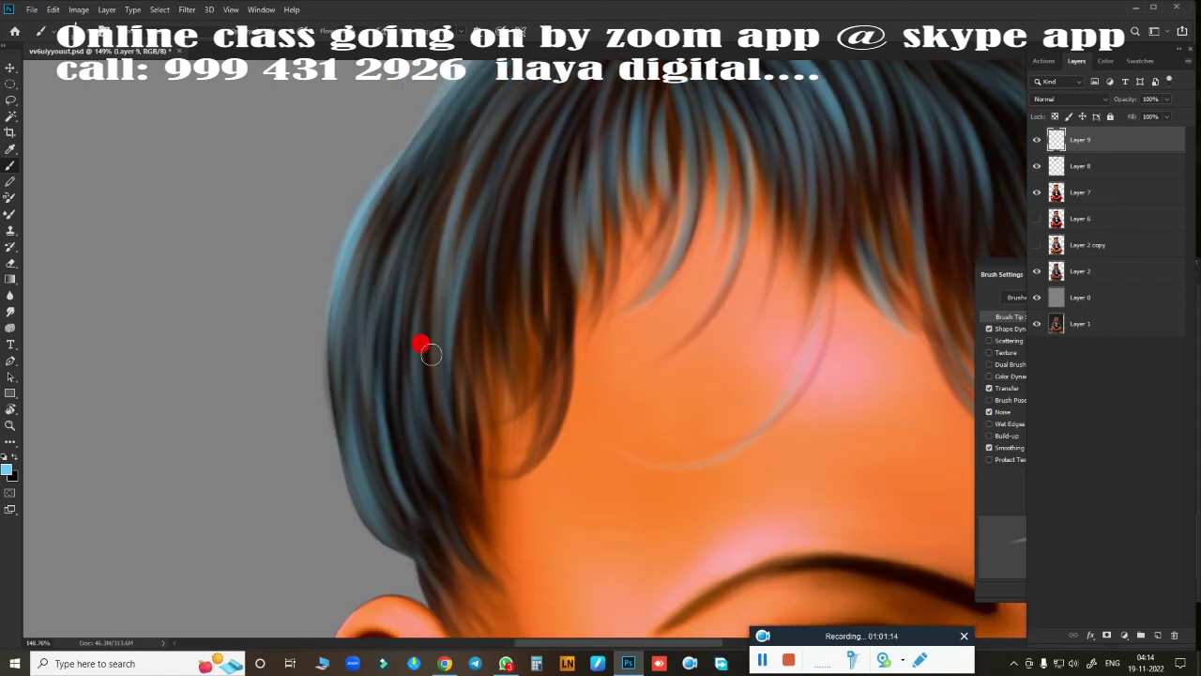
drag(434, 272, 443, 453)
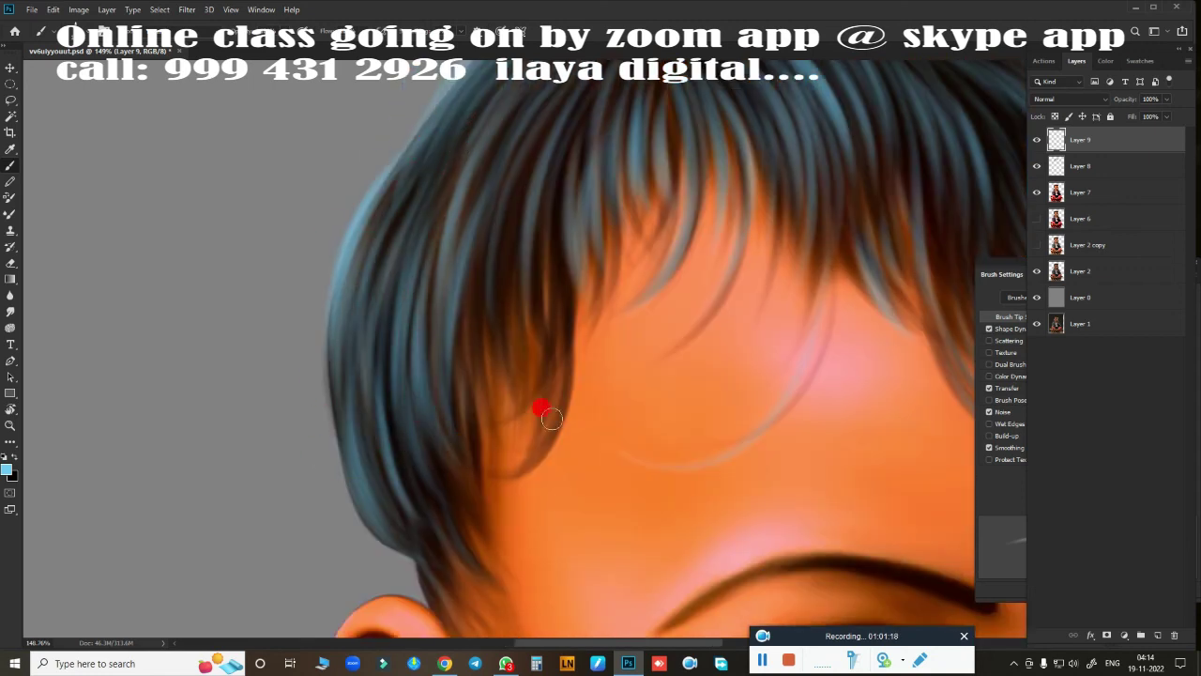
drag(598, 154, 522, 464)
drag(563, 110, 592, 319)
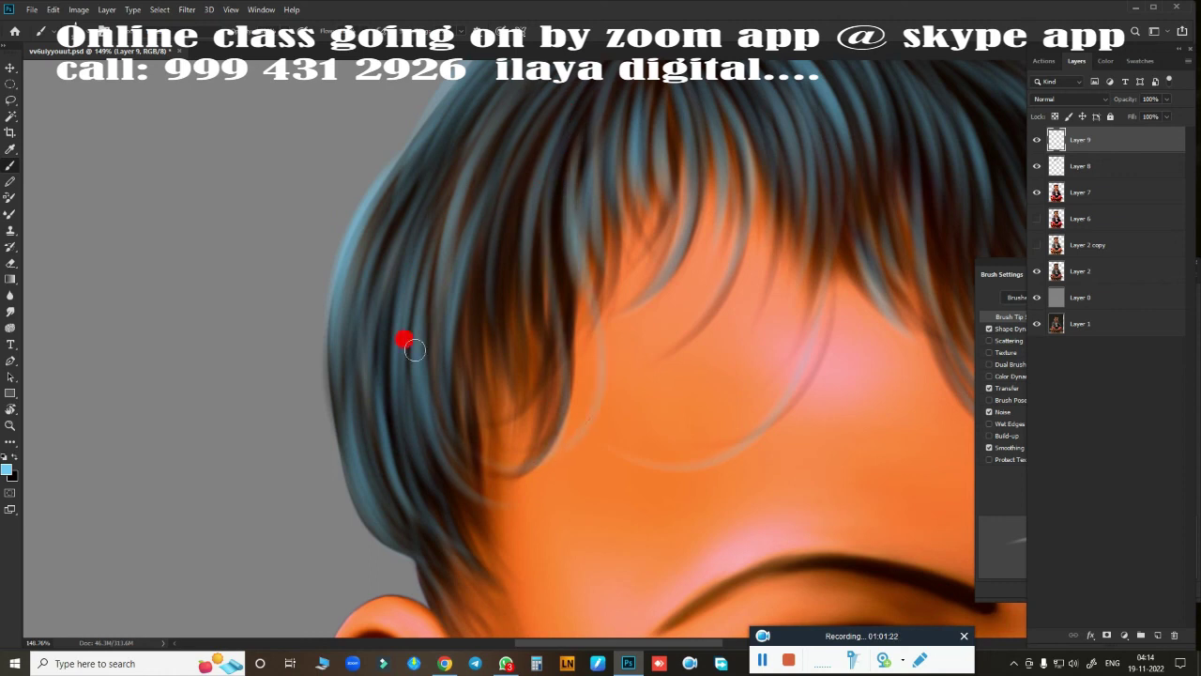
mouse_move(561, 388)
mouse_down()
mouse_move(542, 210)
mouse_move(478, 413)
mouse_up()
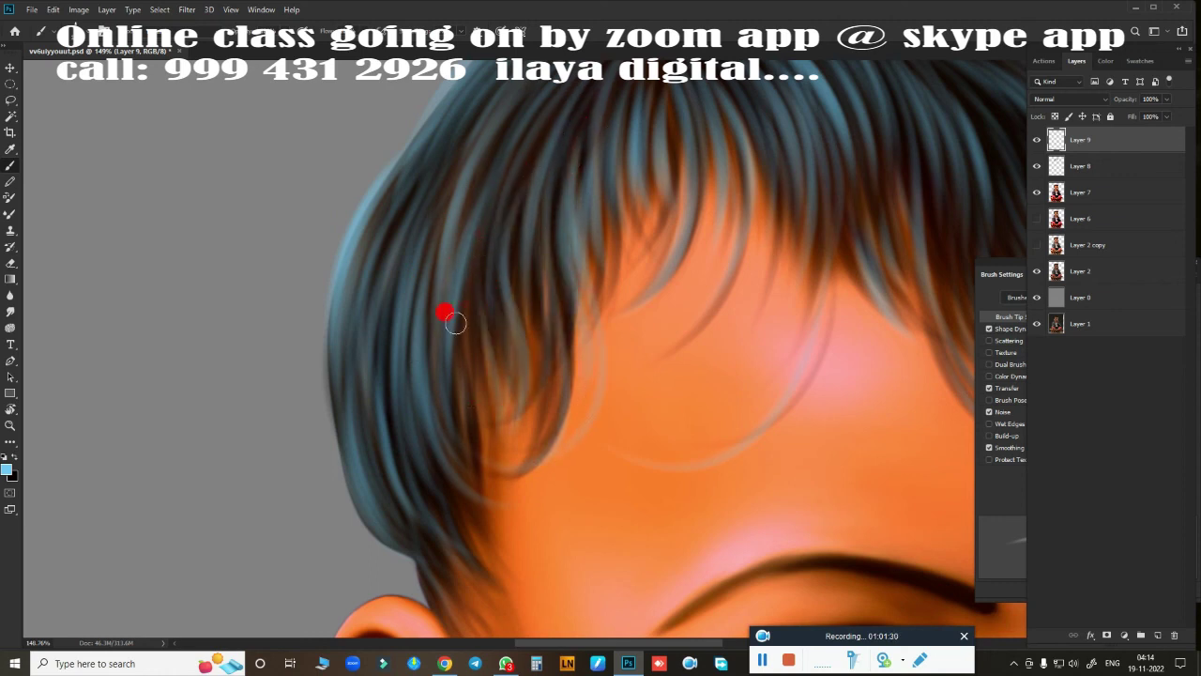
drag(470, 271, 455, 421)
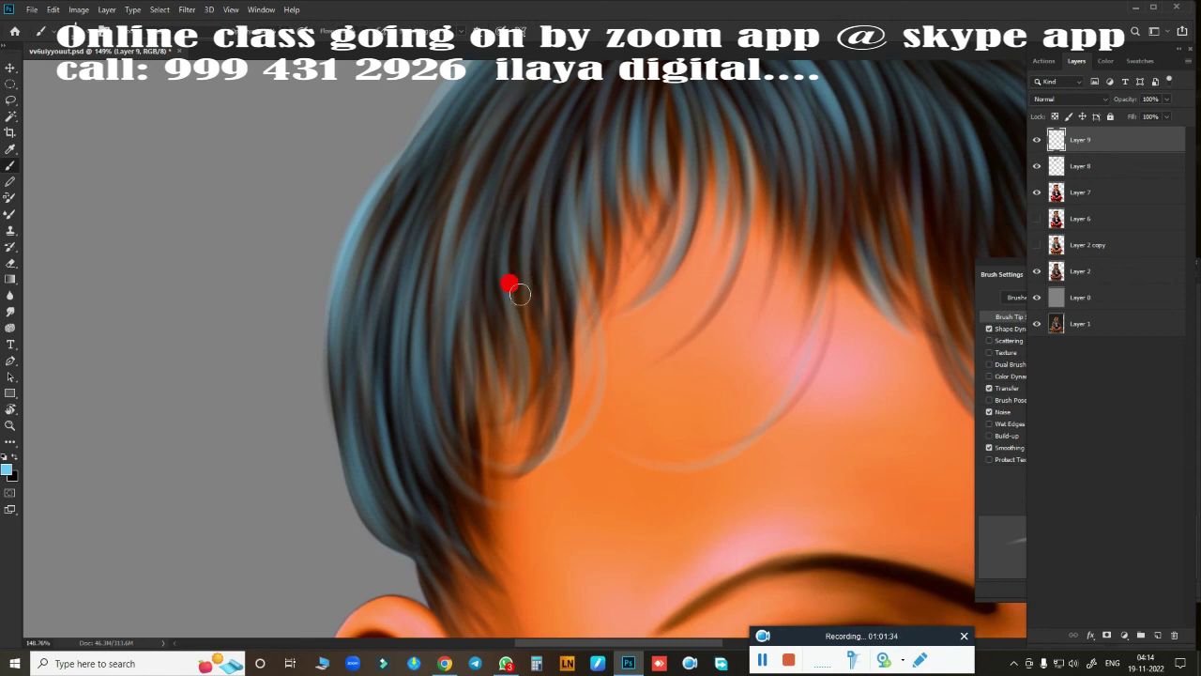
Undo a misplaced fringe strand and repaint it in light blue.
drag(518, 294, 549, 451)
key(ctrl+z)
drag(534, 186, 516, 451)
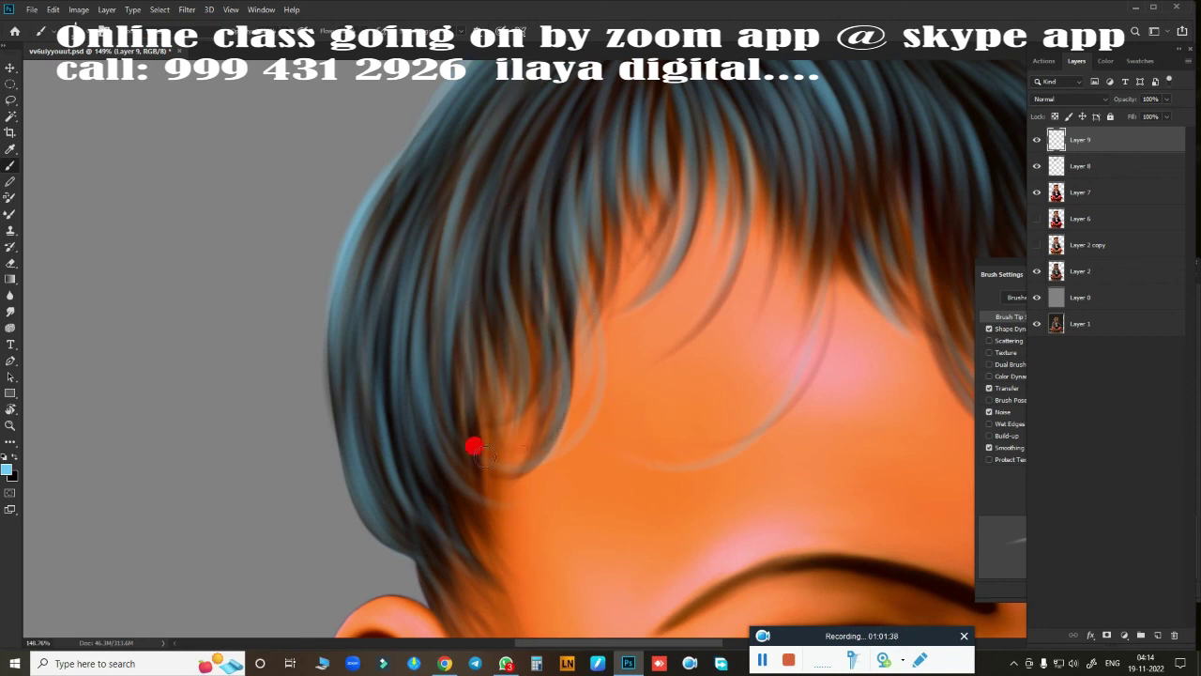
drag(464, 310, 561, 369)
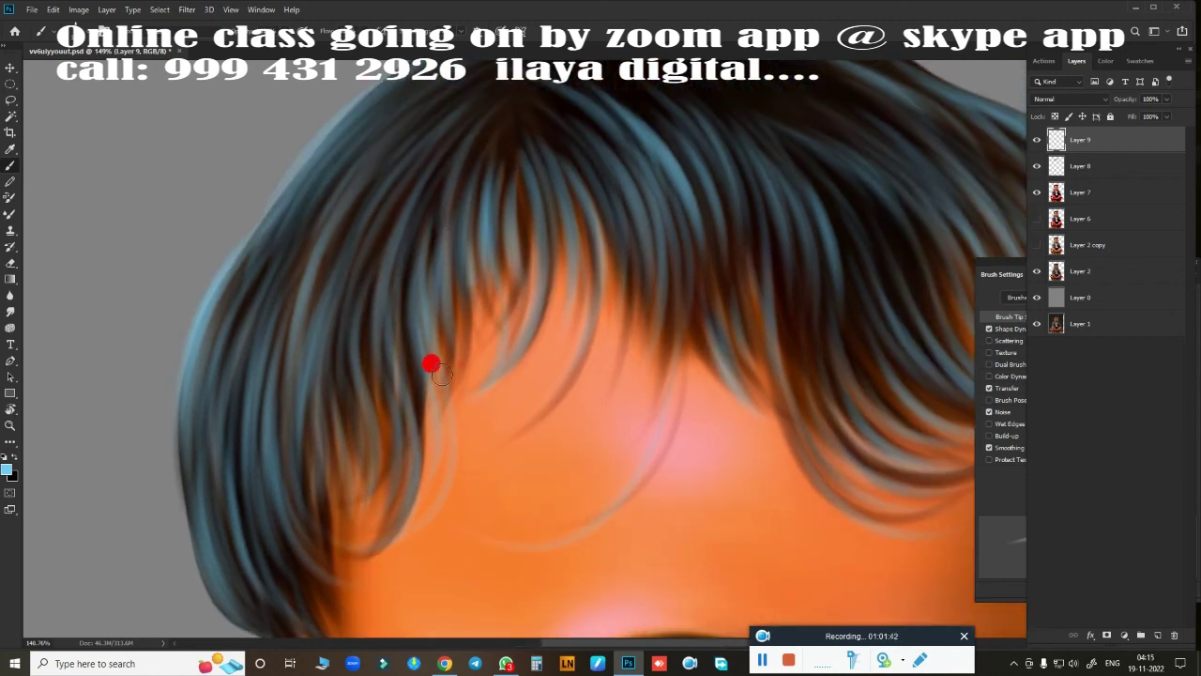
scroll(682, 402, down, 5)
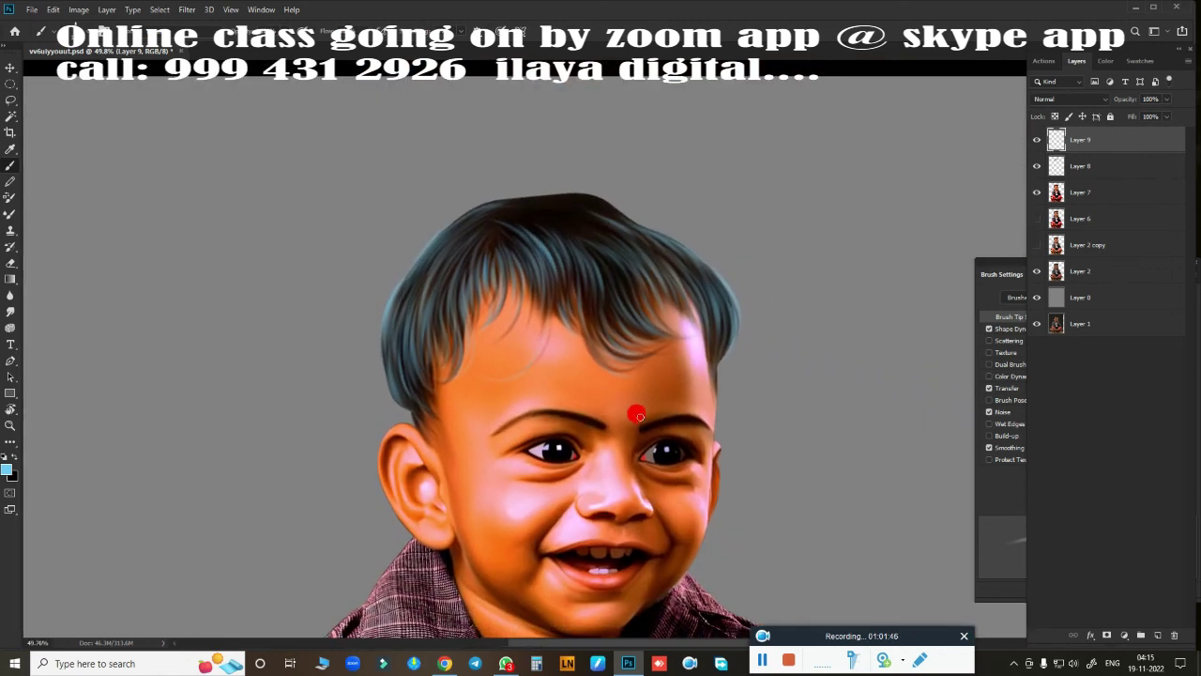
Smooth the top hair outline with blue strands, undoing one straight stroke.
scroll(576, 402, up, 5)
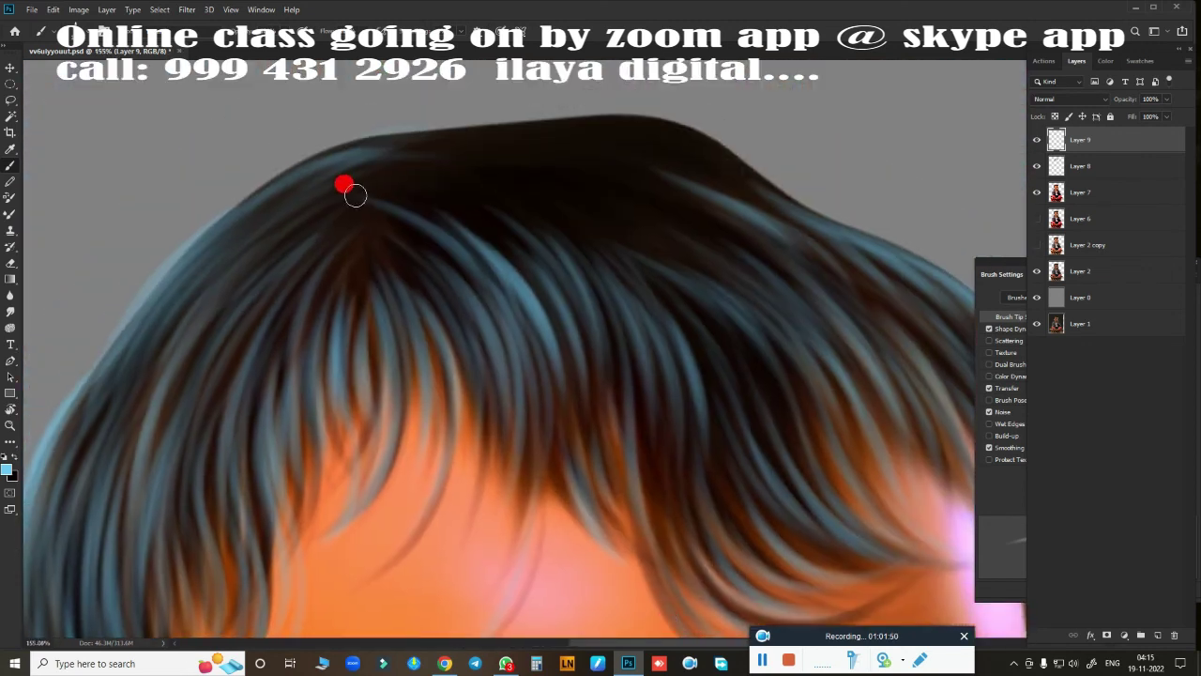
mouse_move(639, 180)
mouse_down()
mouse_move(606, 129)
mouse_move(643, 121)
mouse_move(803, 235)
mouse_up()
mouse_move(577, 138)
mouse_down()
mouse_move(563, 123)
mouse_move(469, 125)
mouse_move(573, 107)
mouse_move(816, 239)
mouse_up()
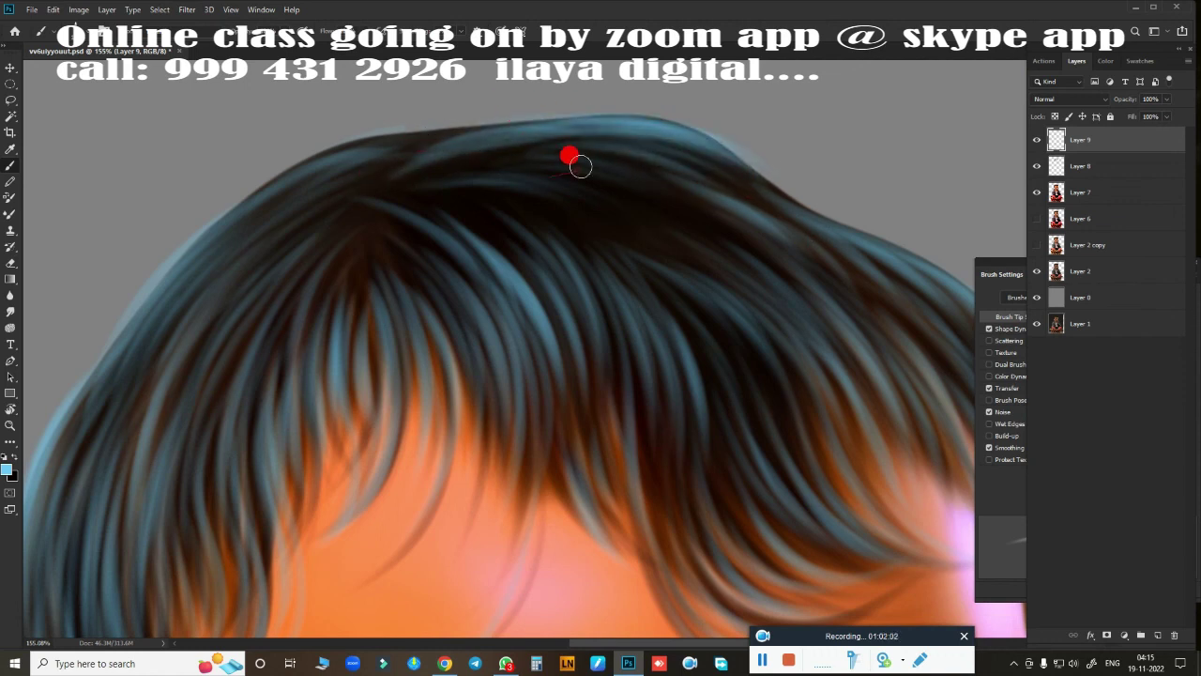
drag(558, 209, 800, 322)
key(ctrl+z)
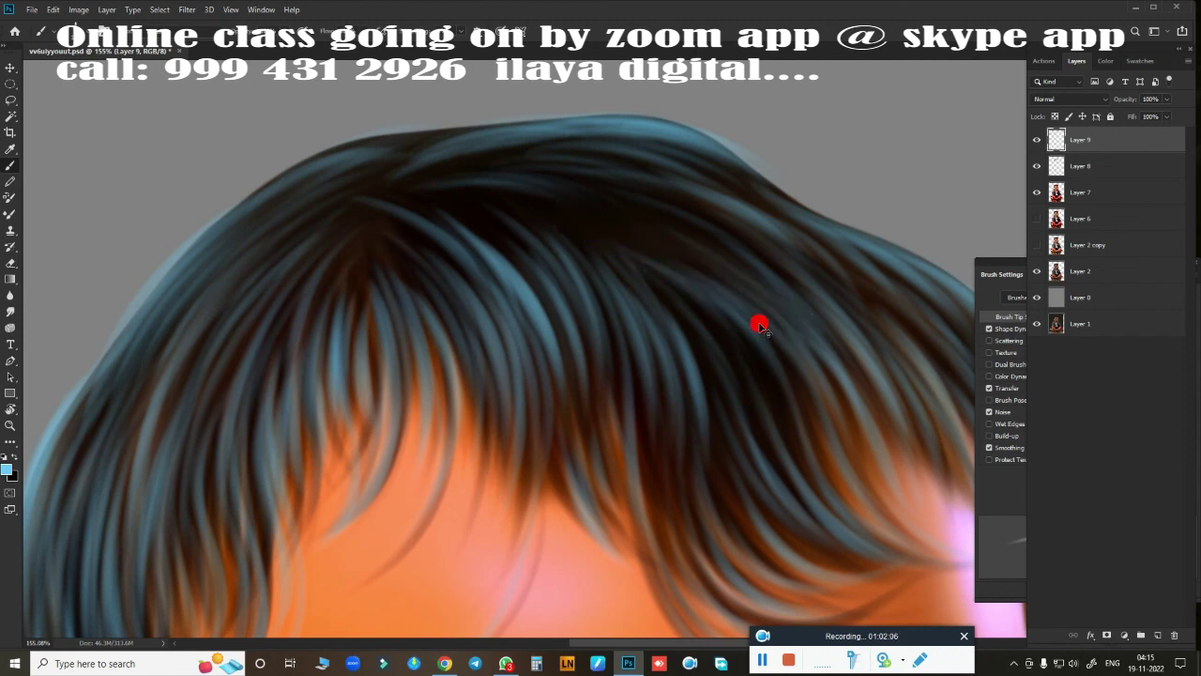
Brush faint light-blue strands diagonally and up toward the crown.
drag(665, 245, 766, 353)
drag(766, 450, 704, 305)
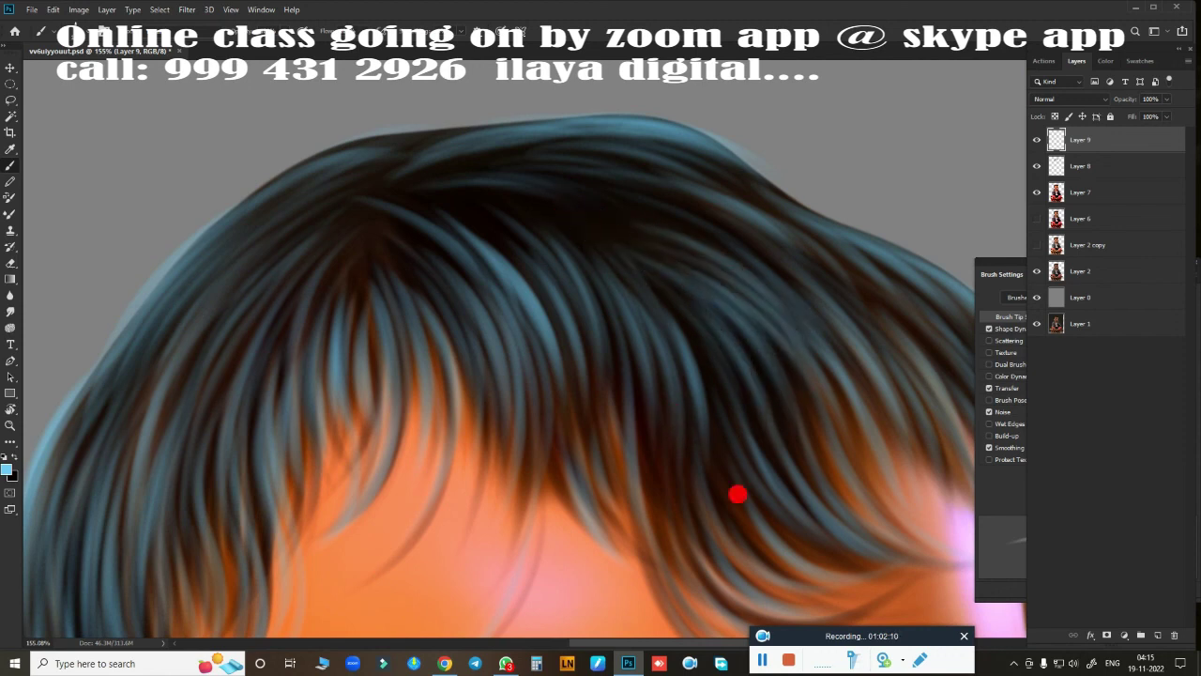
drag(737, 494, 615, 249)
drag(692, 375, 620, 258)
drag(643, 415, 615, 272)
Add light strands along the upper-left hair edge, then fit the whole face on screen.
drag(425, 207, 544, 254)
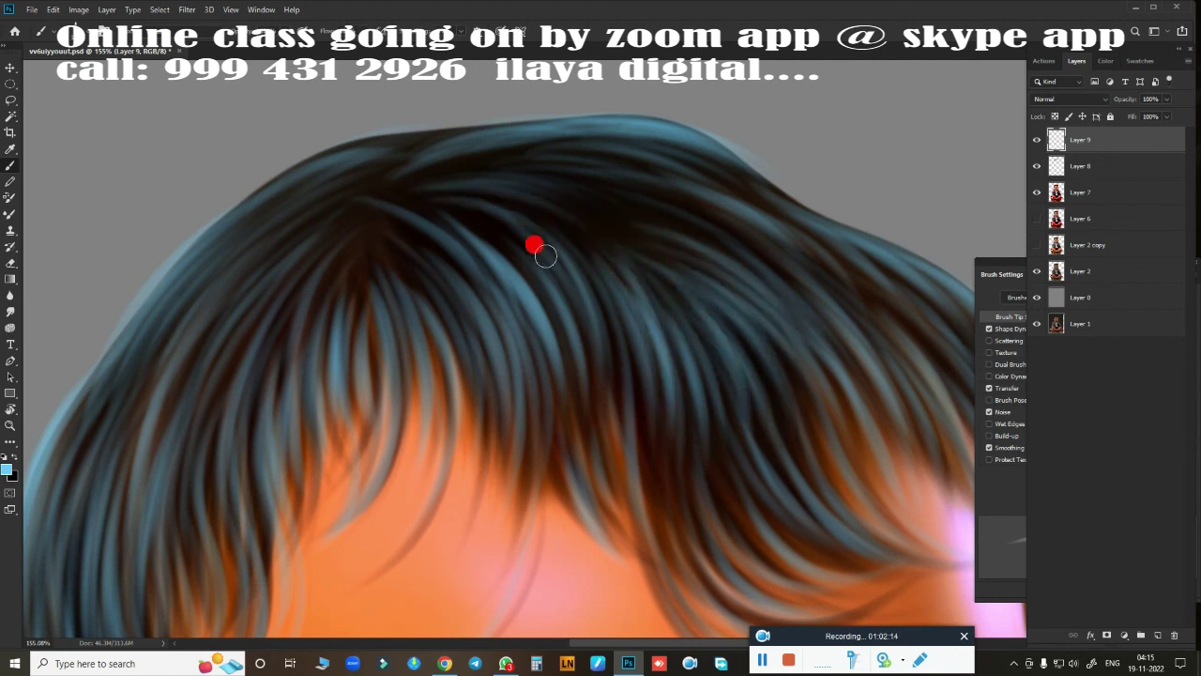
drag(325, 171, 448, 136)
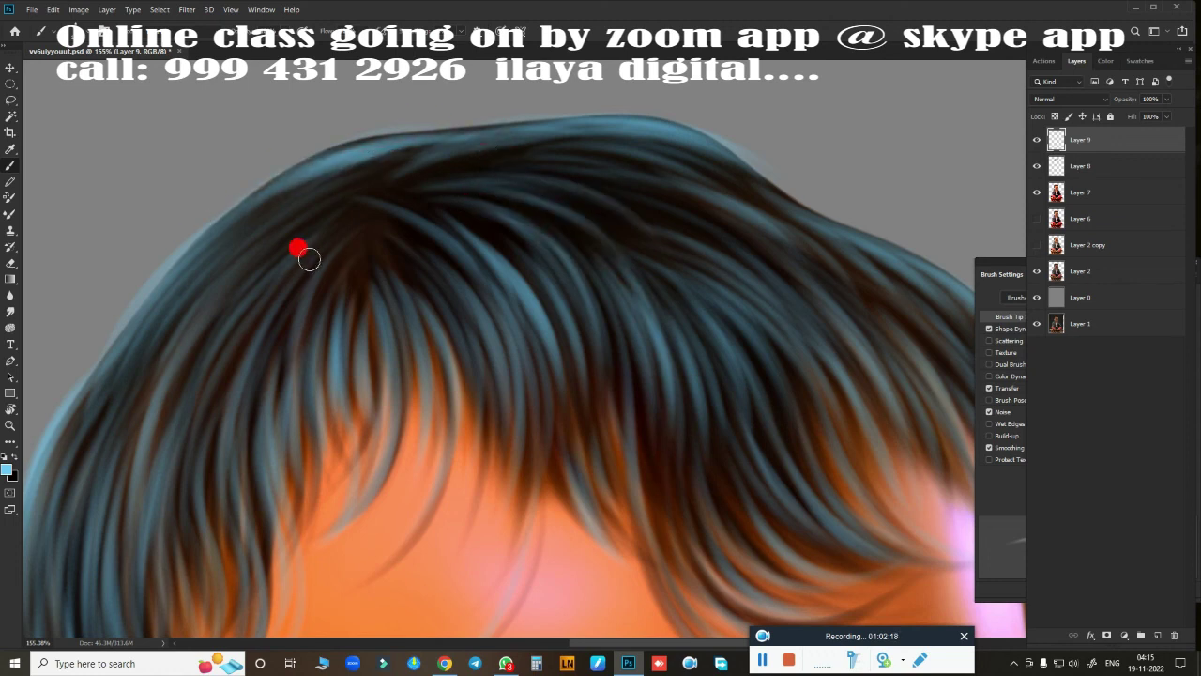
drag(360, 199, 300, 283)
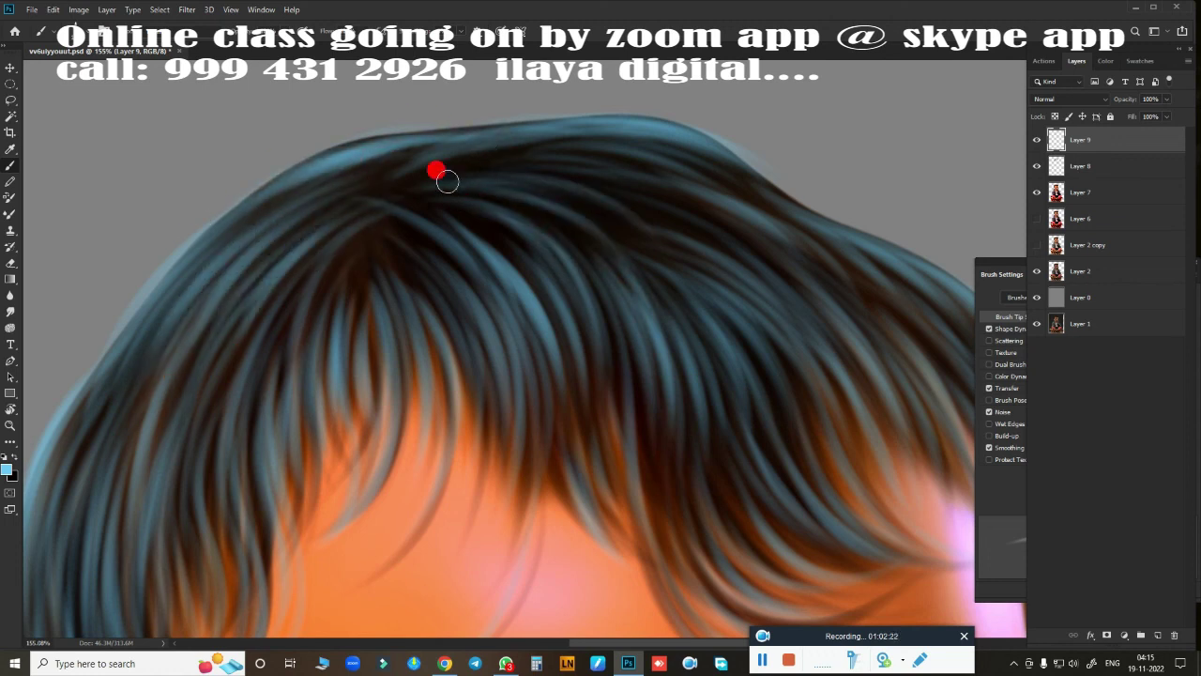
mouse_move(447, 181)
mouse_down()
mouse_move(657, 234)
mouse_move(496, 175)
mouse_move(394, 203)
mouse_up()
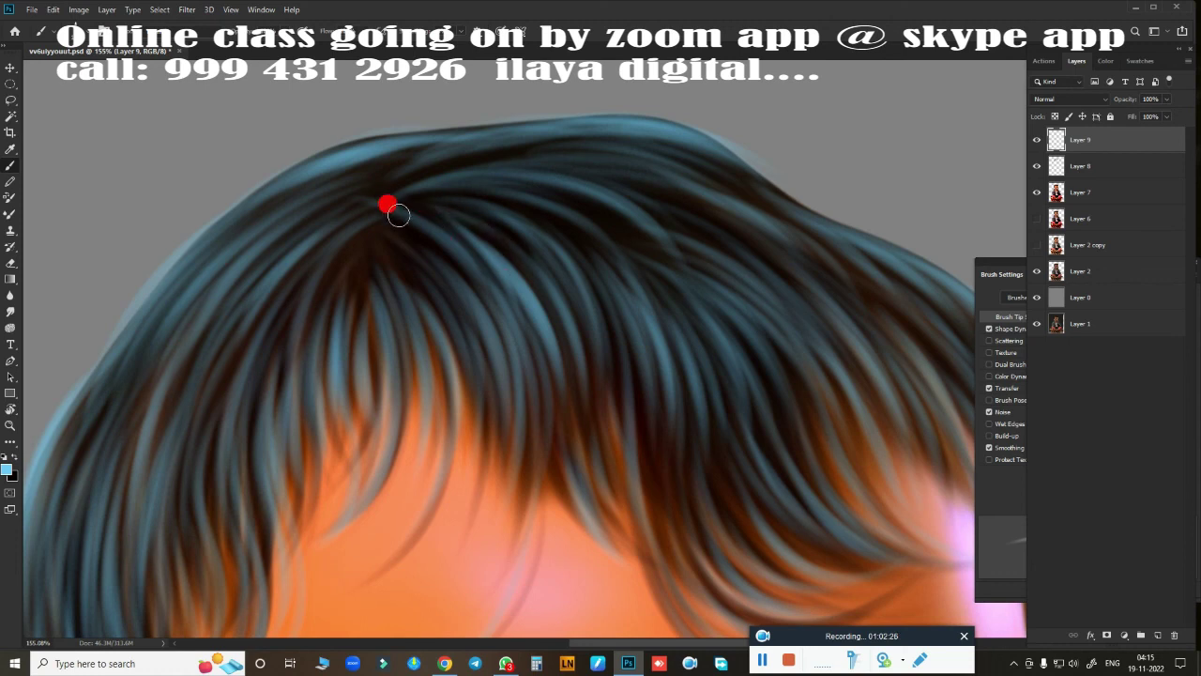
key(ctrl+0)
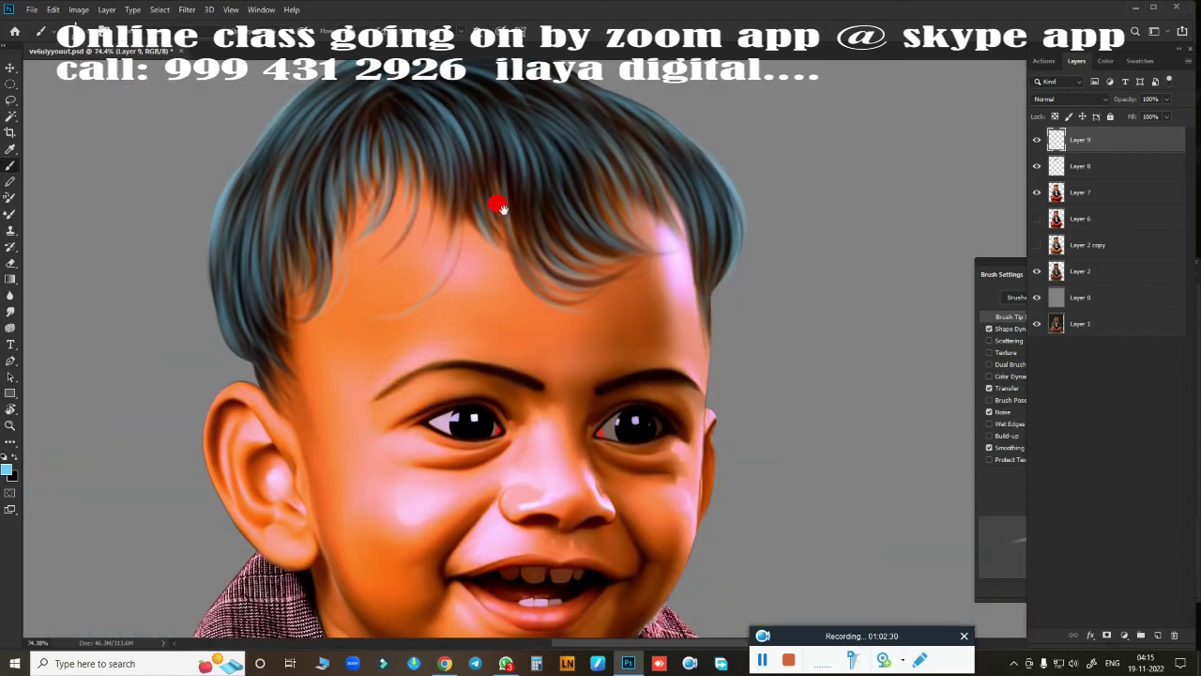
scroll(701, 419, down, 2)
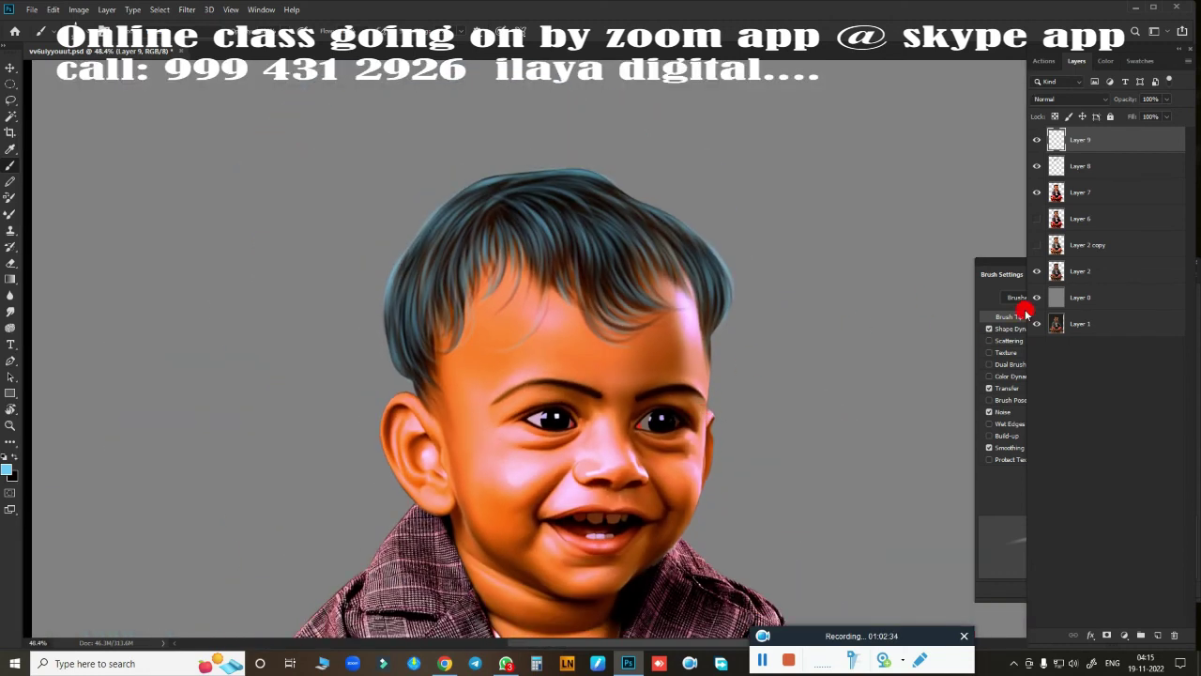